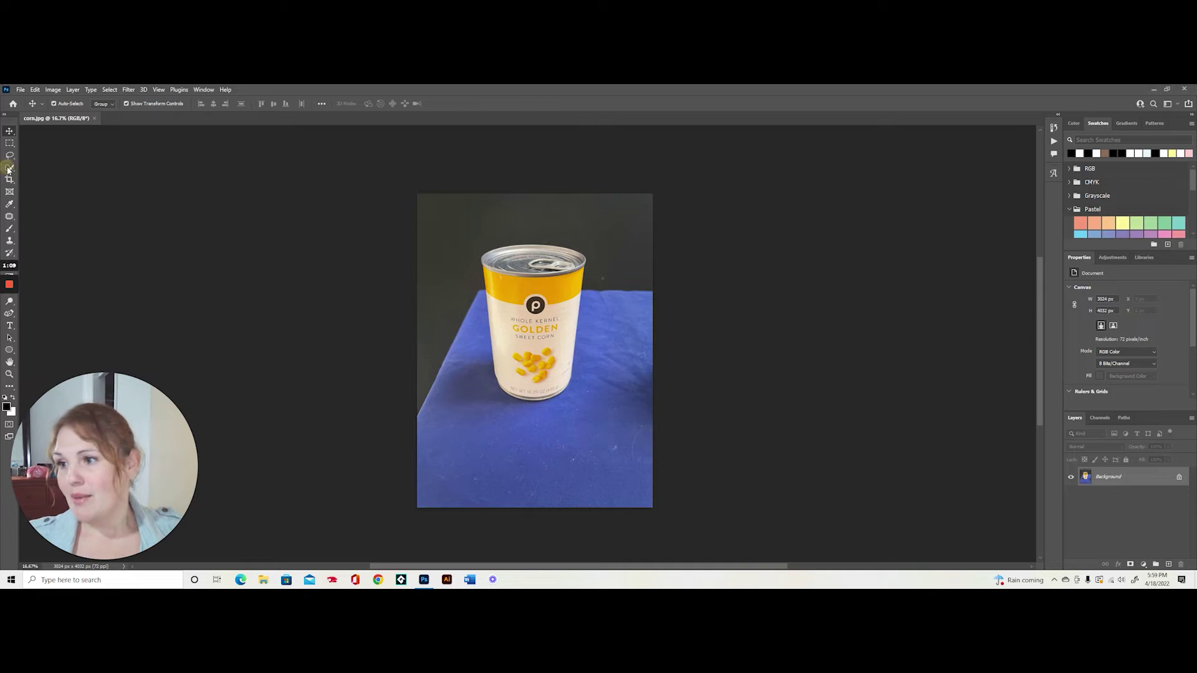
Step: Box-select the corn can with Object Selection and mask out the blue cloth around it
left_click(9, 169)
left_click_drag(9, 168, 34, 171)
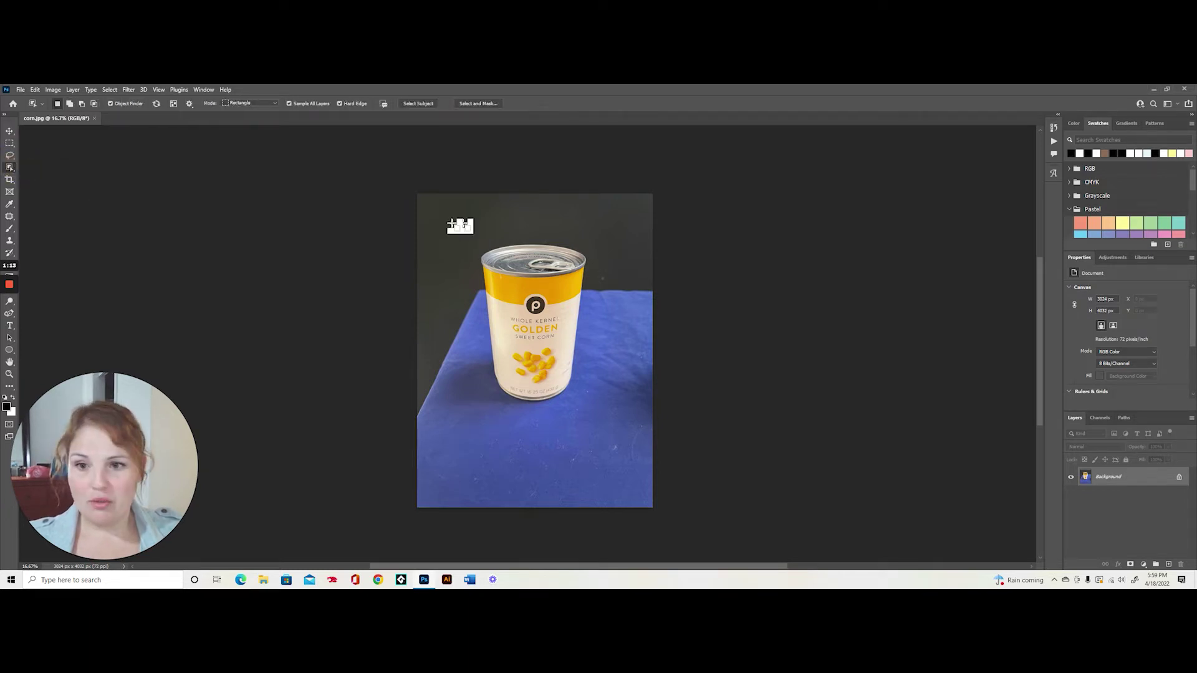
left_click_drag(452, 225, 619, 435)
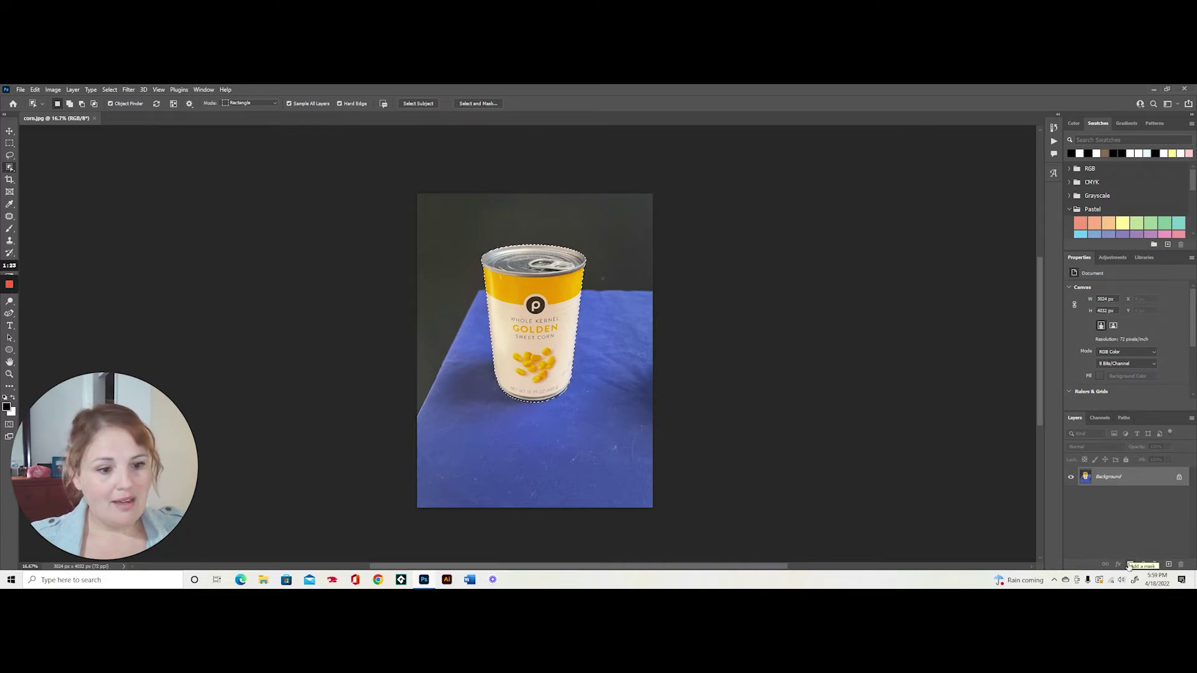
left_click(1130, 565)
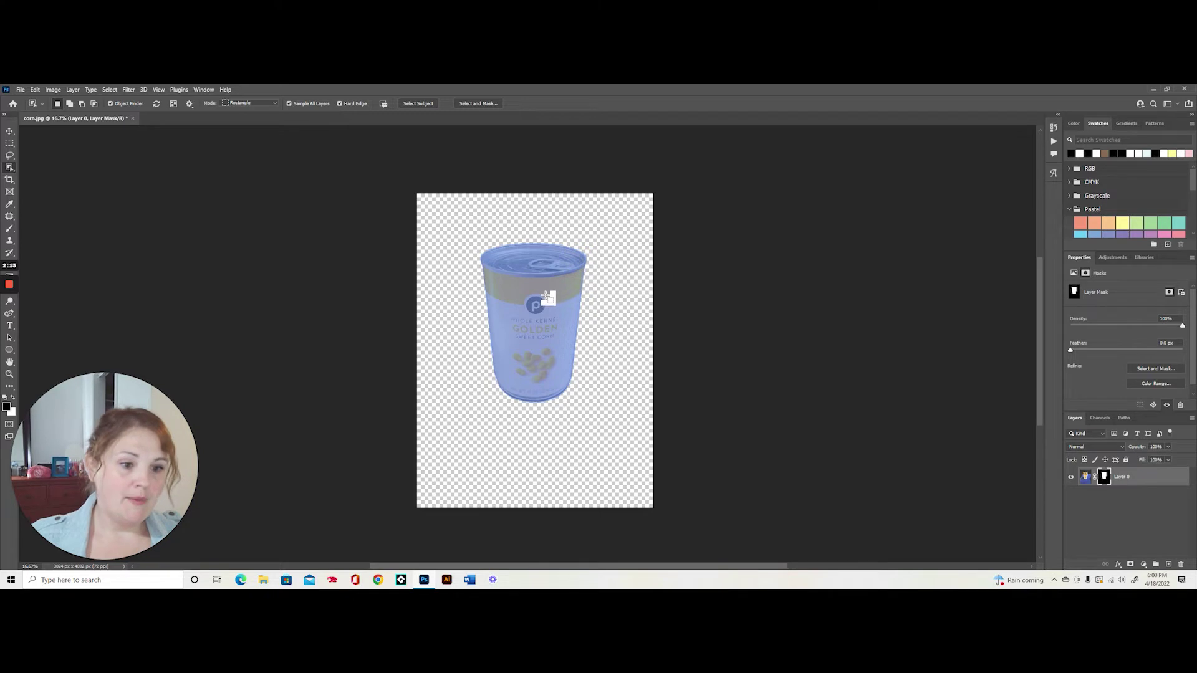
Step: Convert Layer 0 into a smart object with Filter > Convert for Smart Filters
right_click(1146, 480)
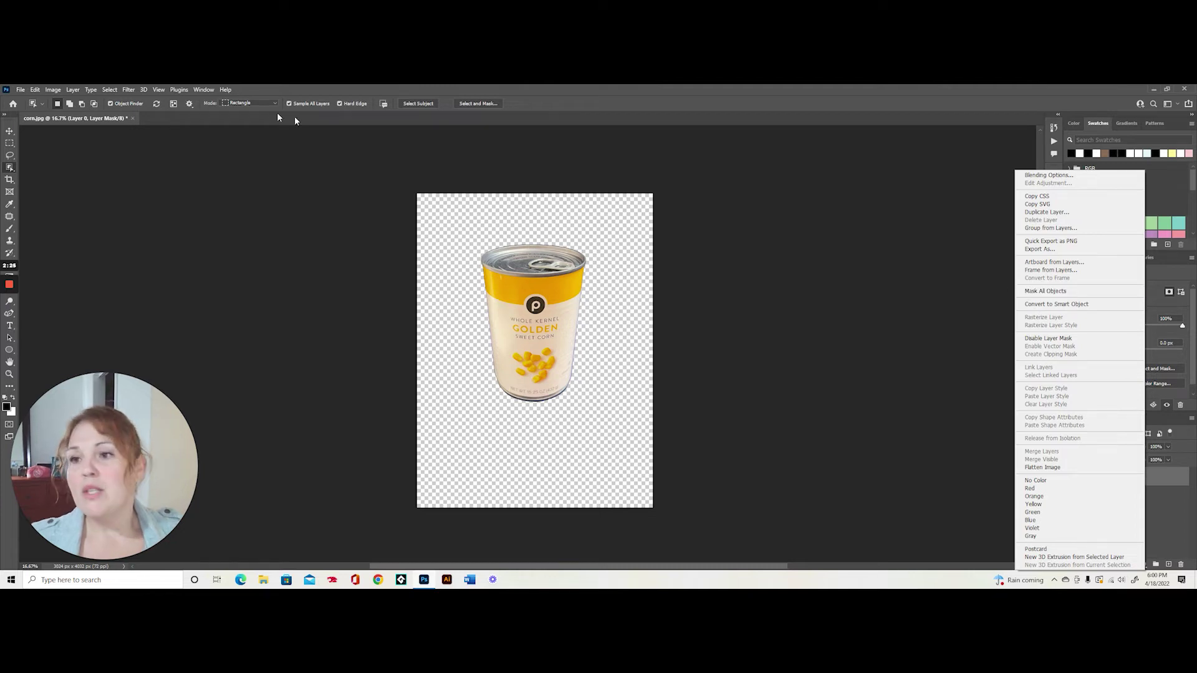
left_click(130, 90)
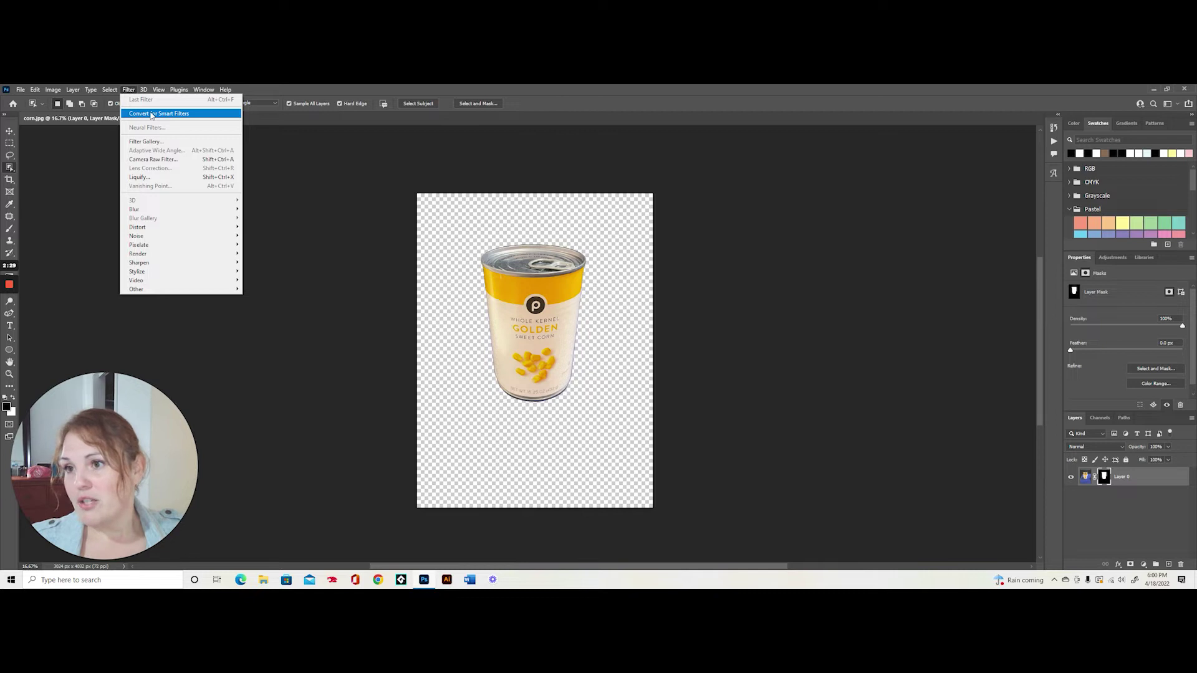
left_click(153, 114)
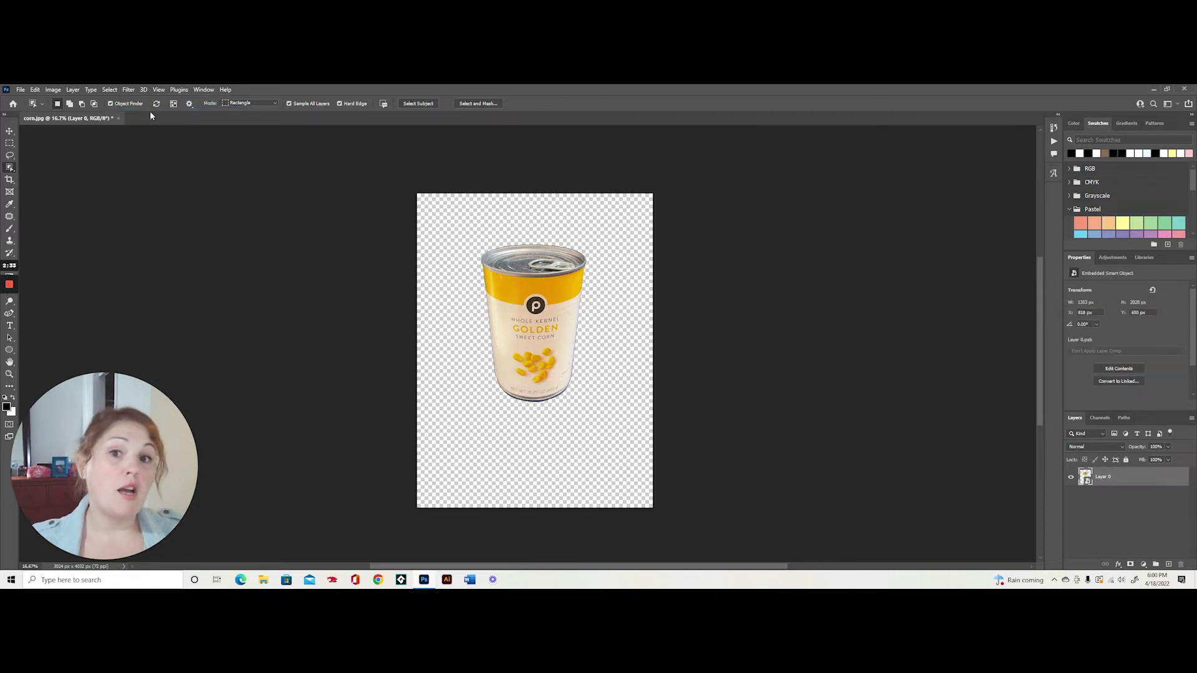
left_click(129, 90)
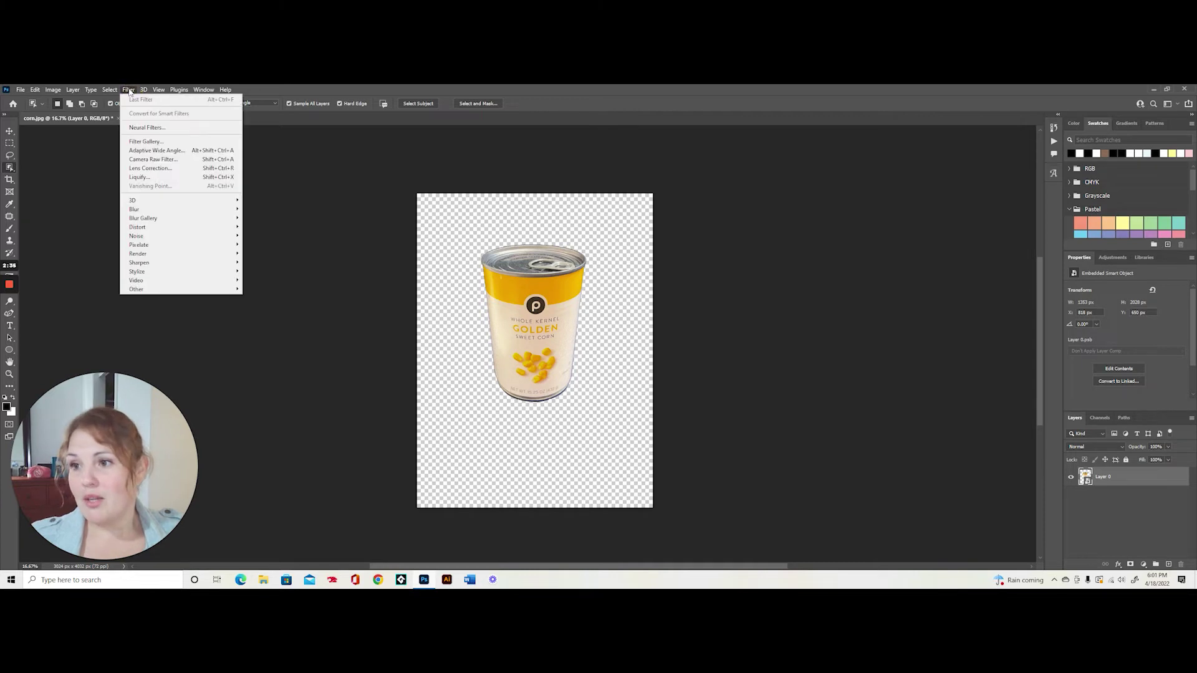
Step: Open the Filter Gallery and preview the Artistic Cutout filter on the can
left_click(135, 141)
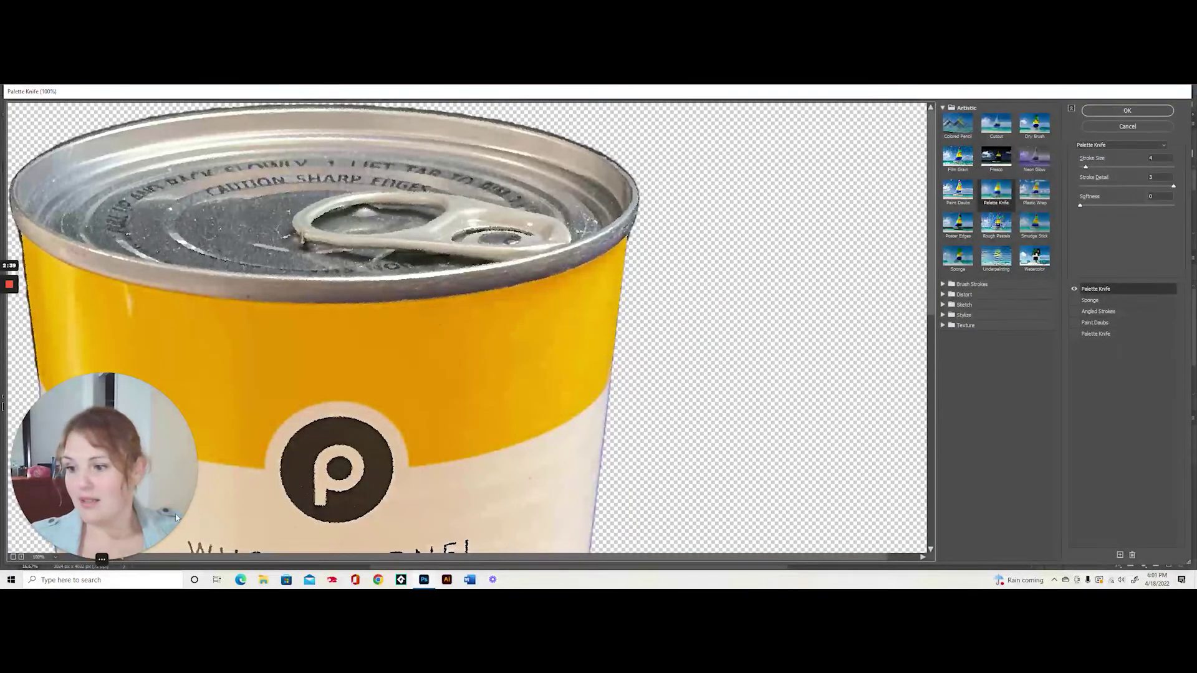
left_click(13, 558)
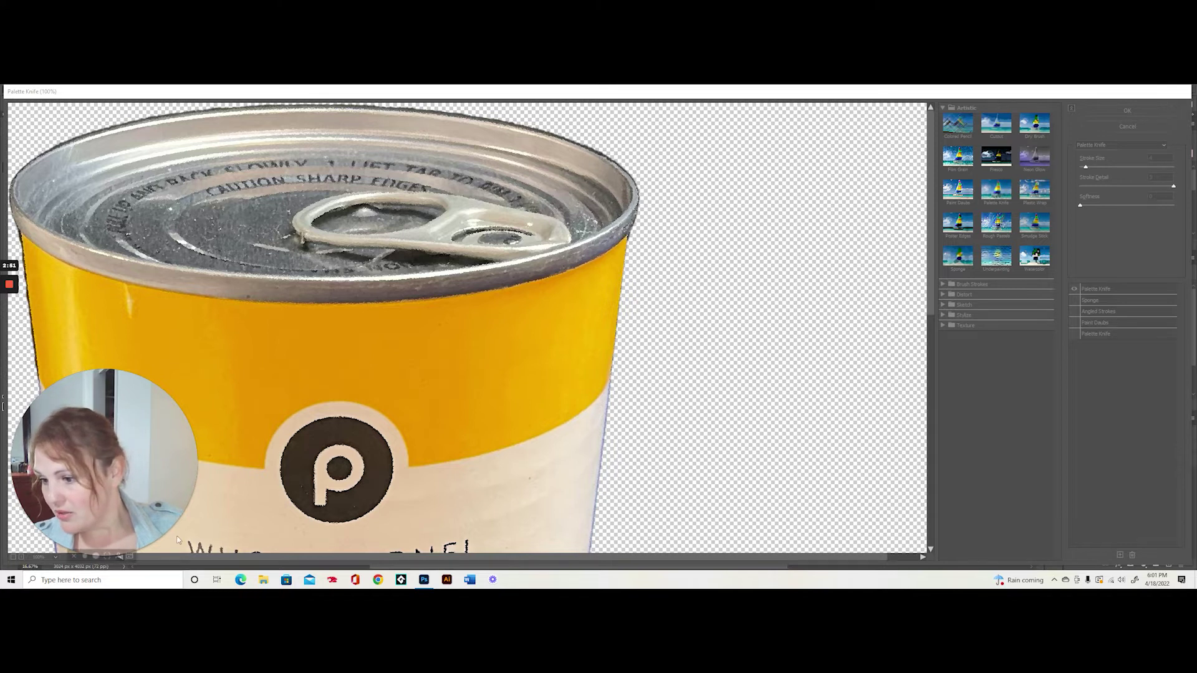
left_click(997, 129)
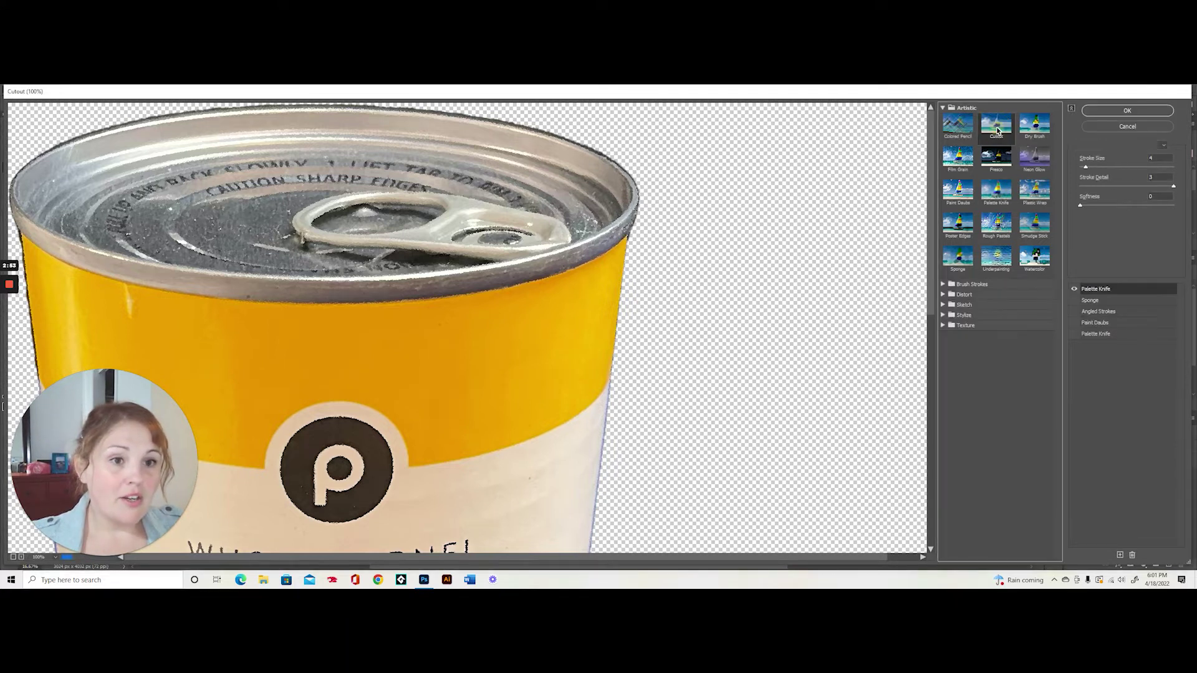
scroll(620, 379, "down", 5)
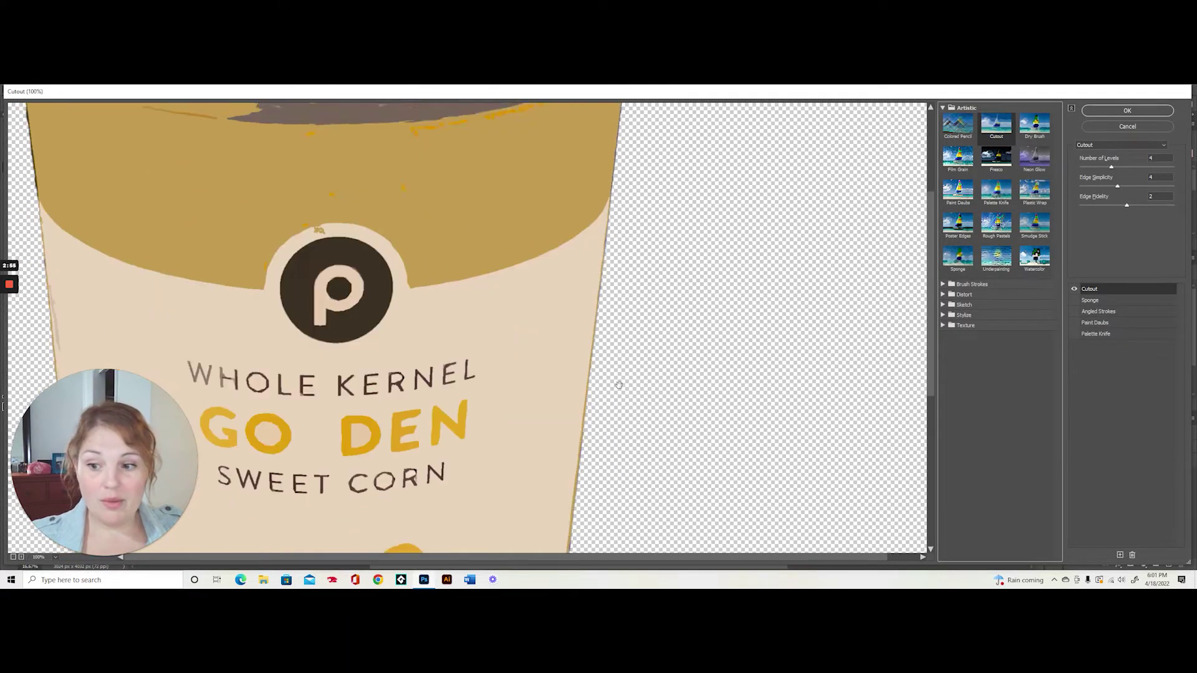
scroll(619, 385, "down", 4)
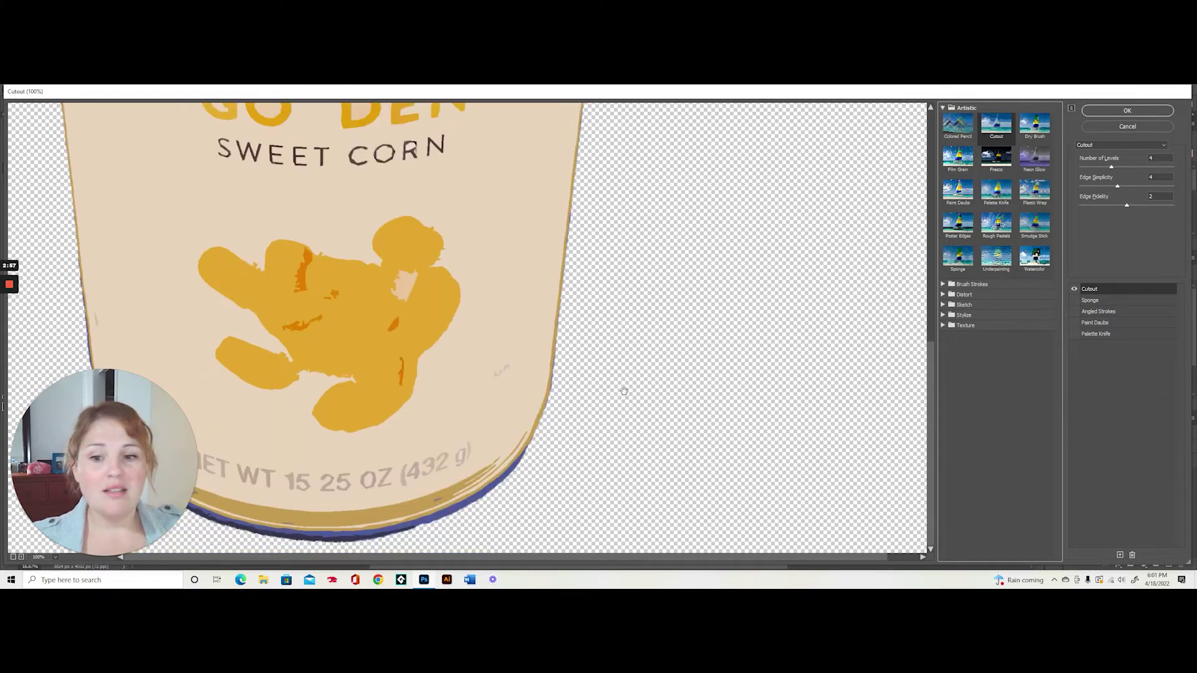
scroll(624, 391, "up", 8)
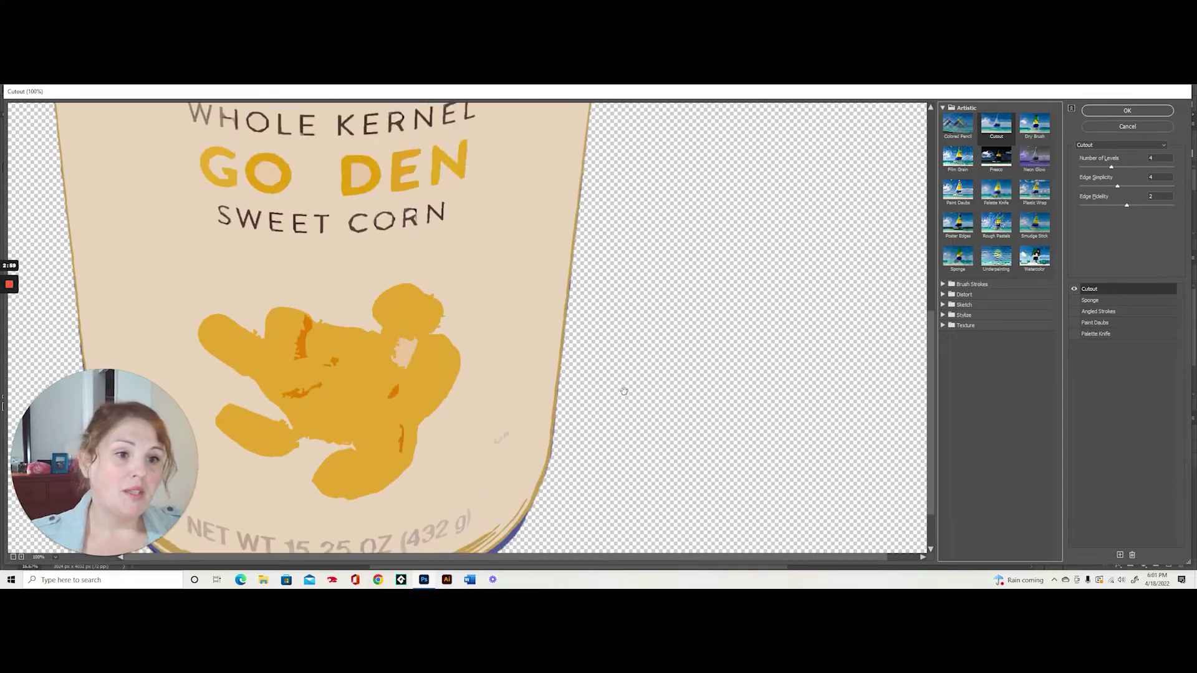
scroll(770, 336, "up", 1)
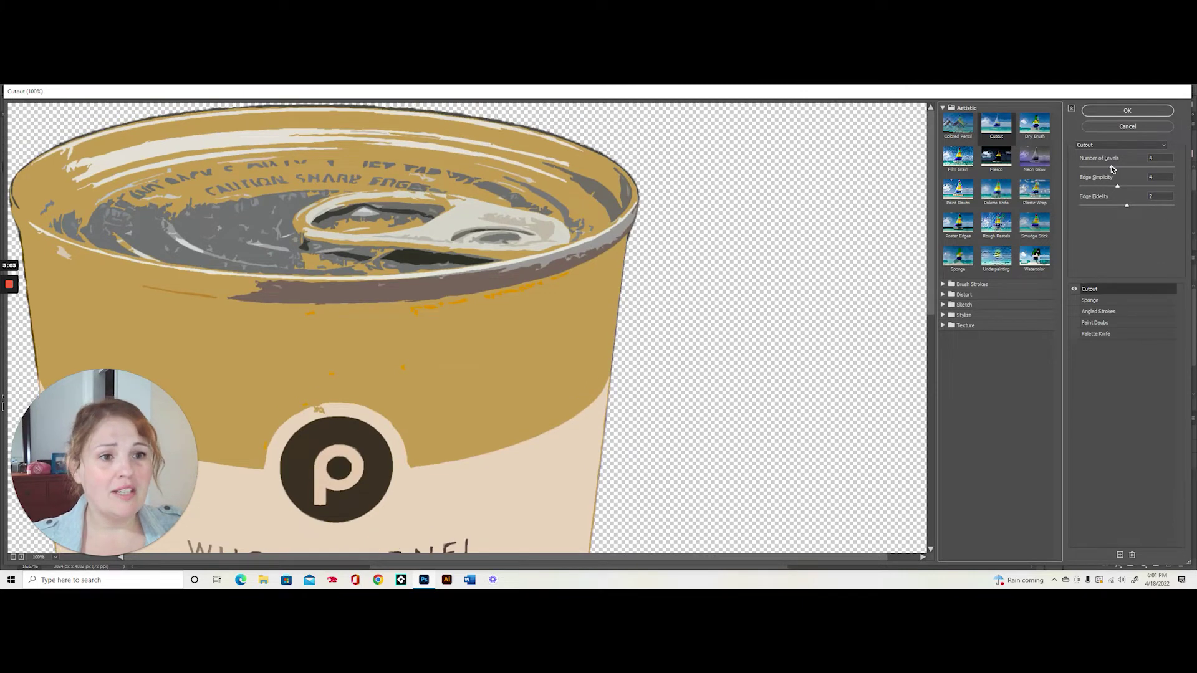
Step: Set Cutout Number of Levels to 3, tune Edge Simplicity, and apply the filter
left_click_drag(1114, 170, 1135, 168)
scroll(695, 323, "down", 5)
scroll(695, 323, "down", 1)
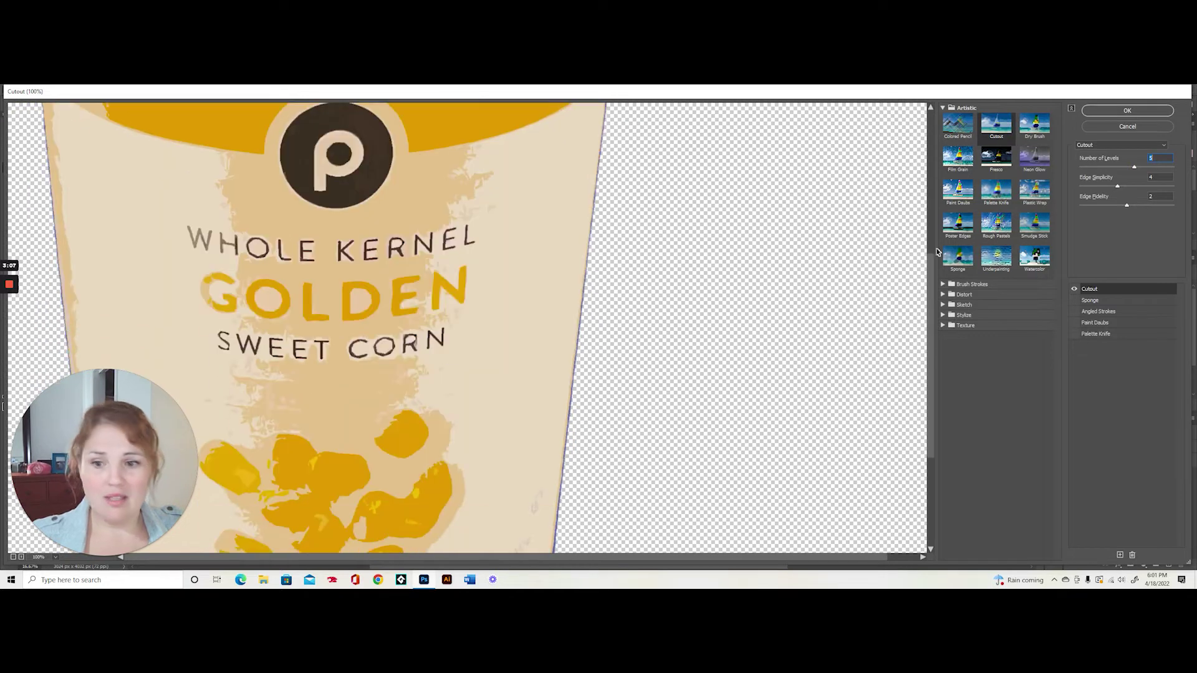
left_click(1109, 169)
left_click_drag(1124, 167, 1113, 167)
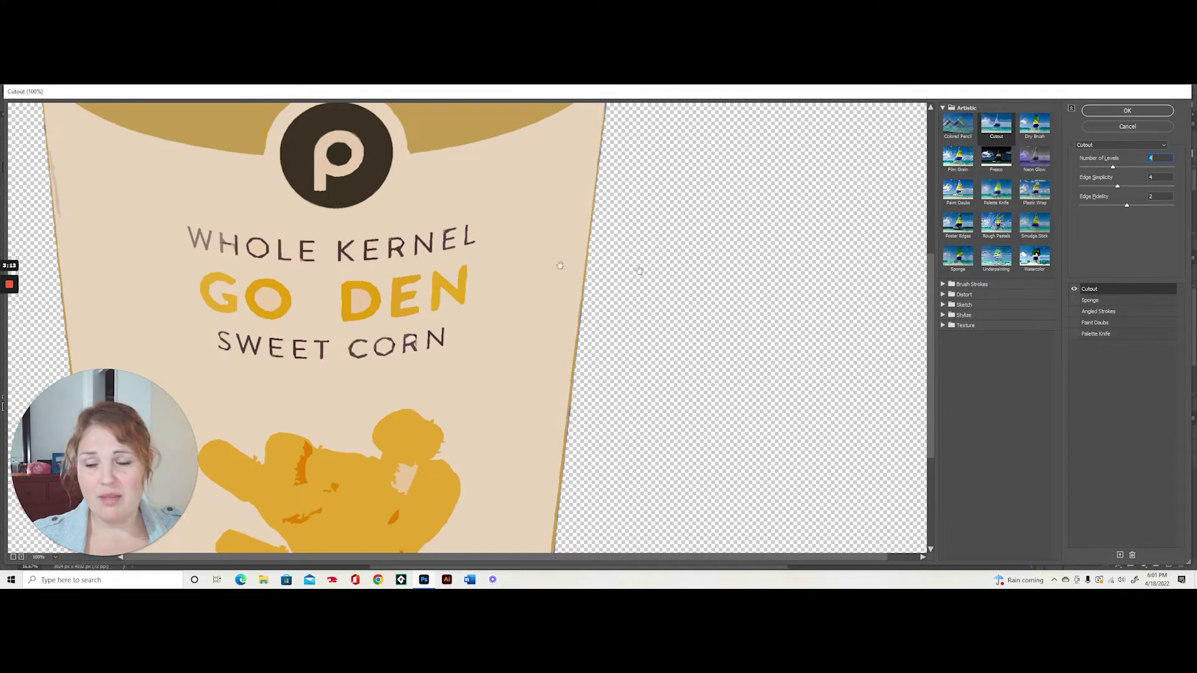
left_click_drag(1111, 168, 1101, 169)
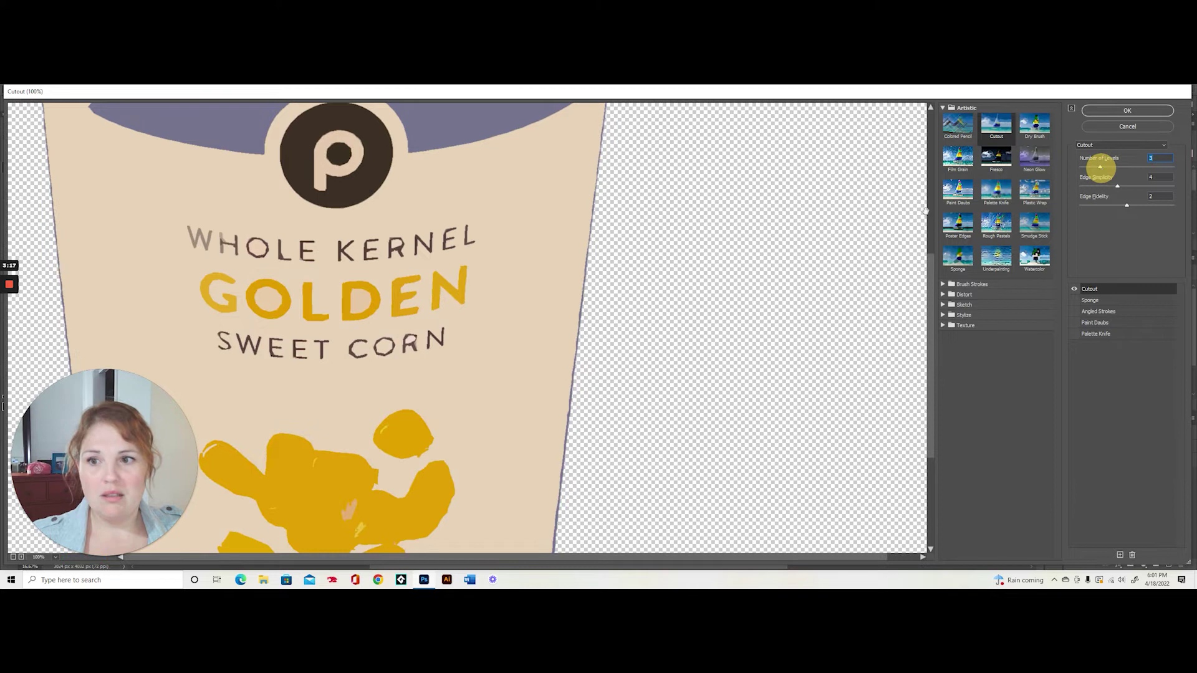
scroll(628, 267, "up", 5)
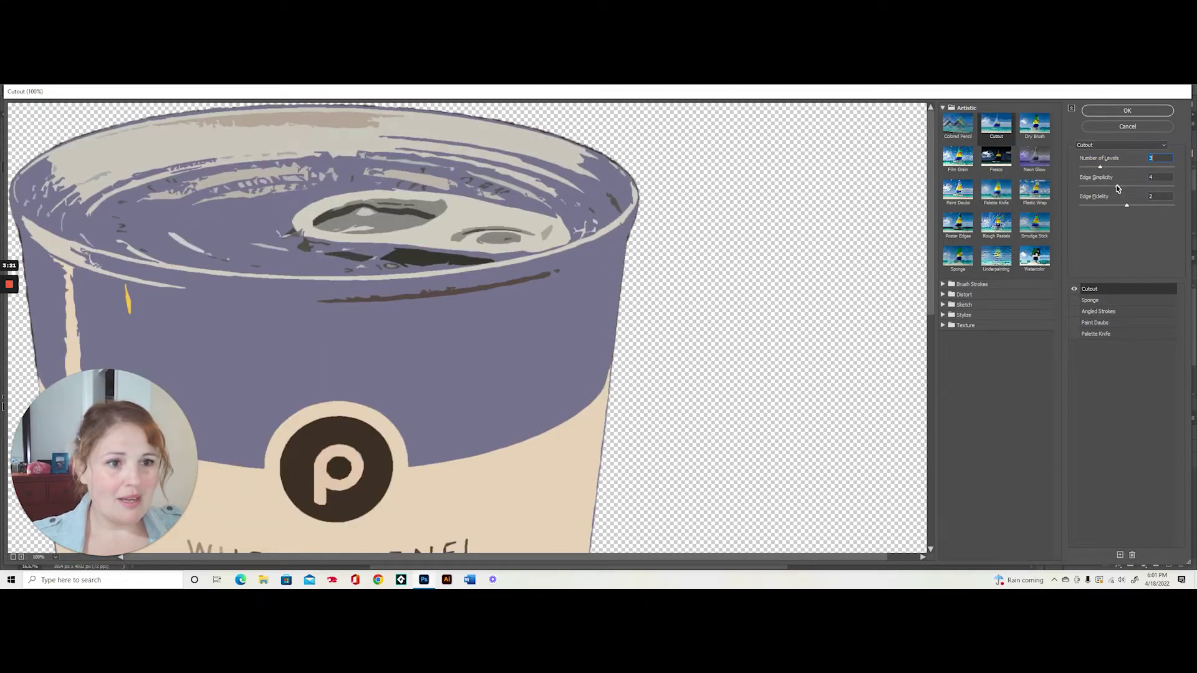
mouse_move(1116, 186)
left_mouse_down()
mouse_move(1136, 187)
mouse_move(1109, 184)
left_mouse_up()
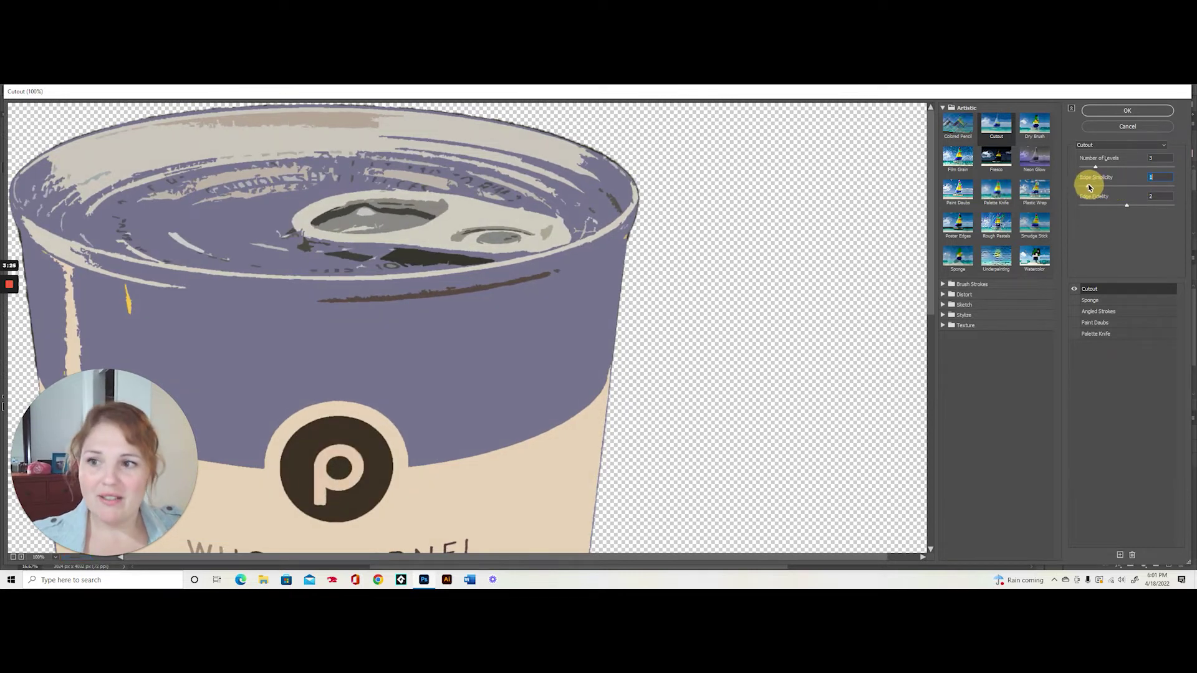
left_click_drag(1098, 184, 1069, 180)
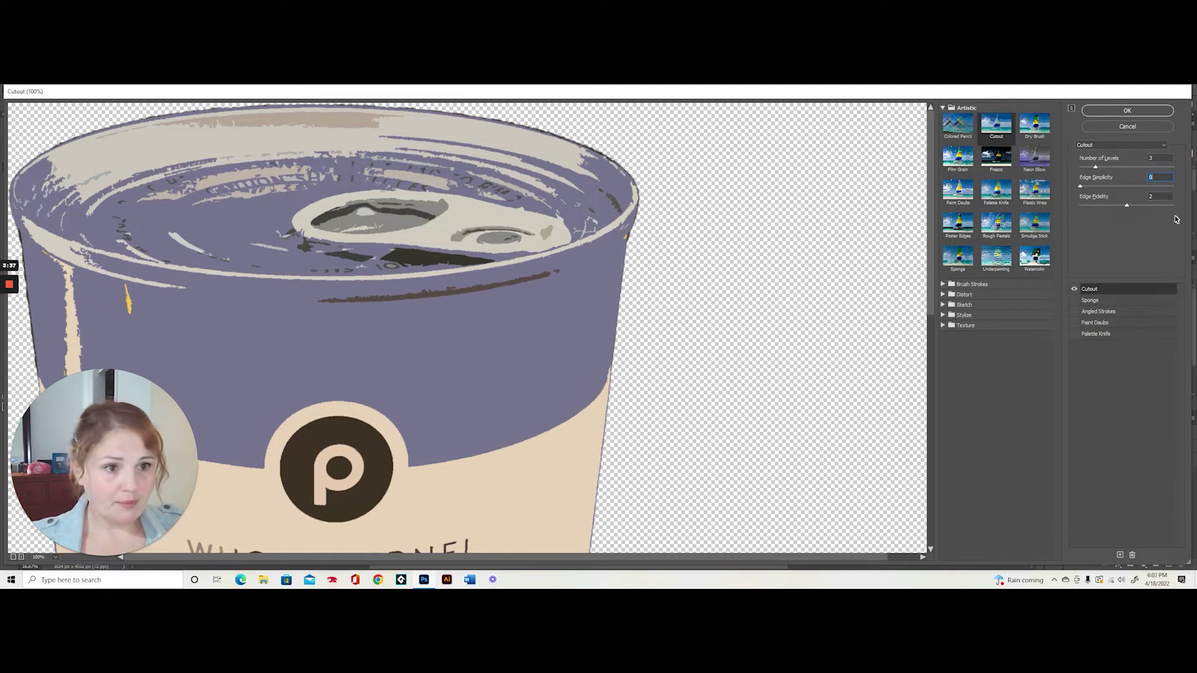
left_click_drag(1084, 187, 1121, 191)
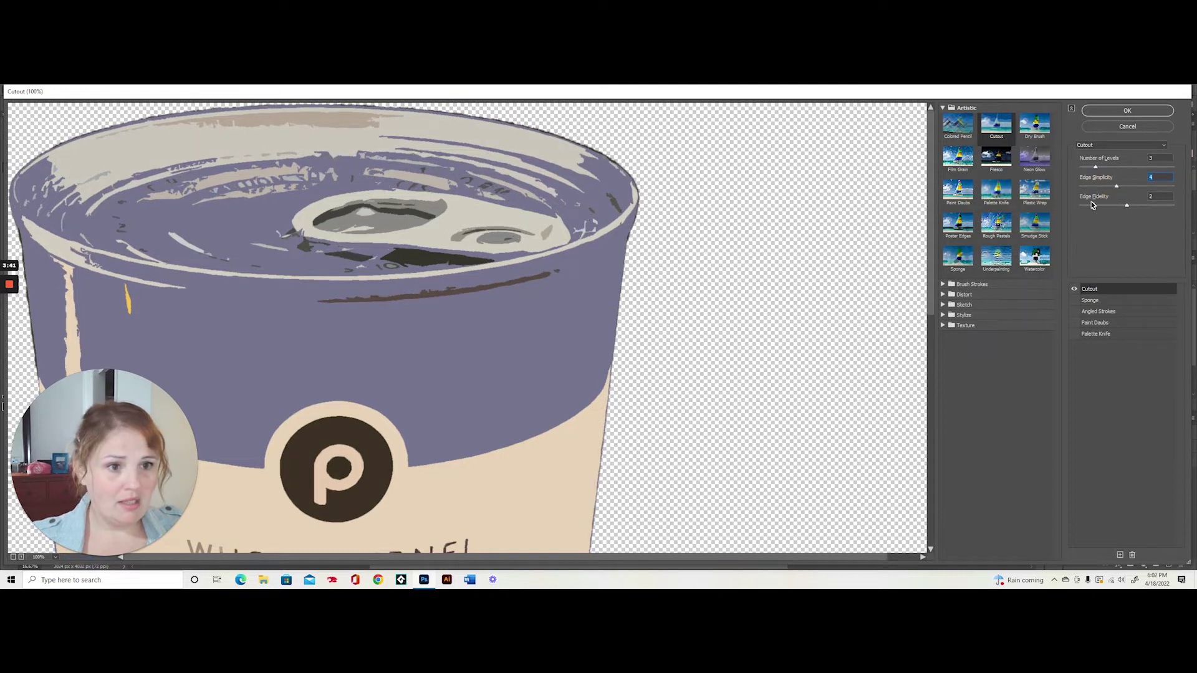
left_click(1100, 112)
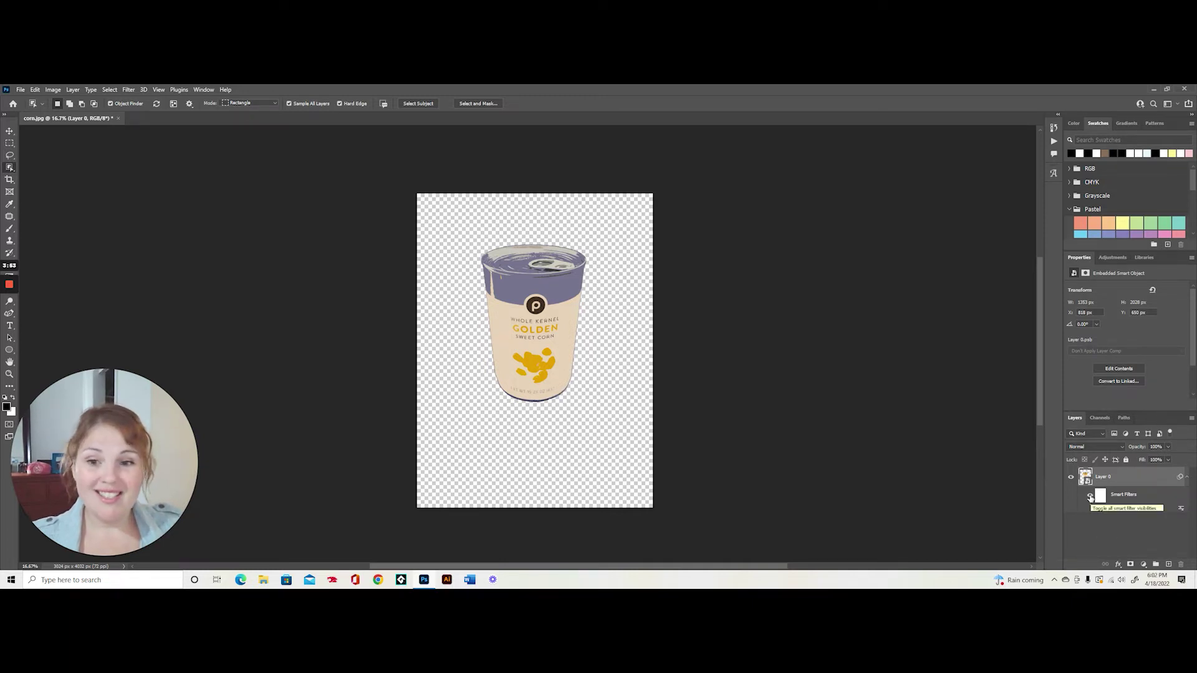
left_click(1090, 497)
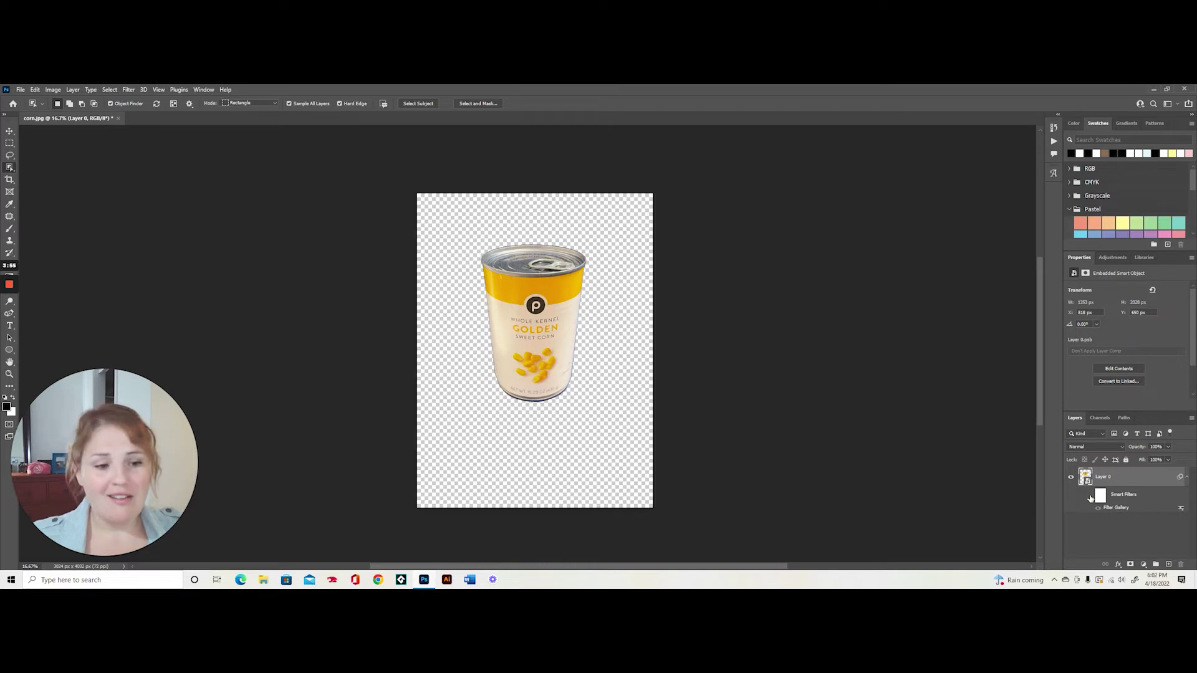
left_click(1090, 497)
left_click(1091, 497)
left_click(1090, 497)
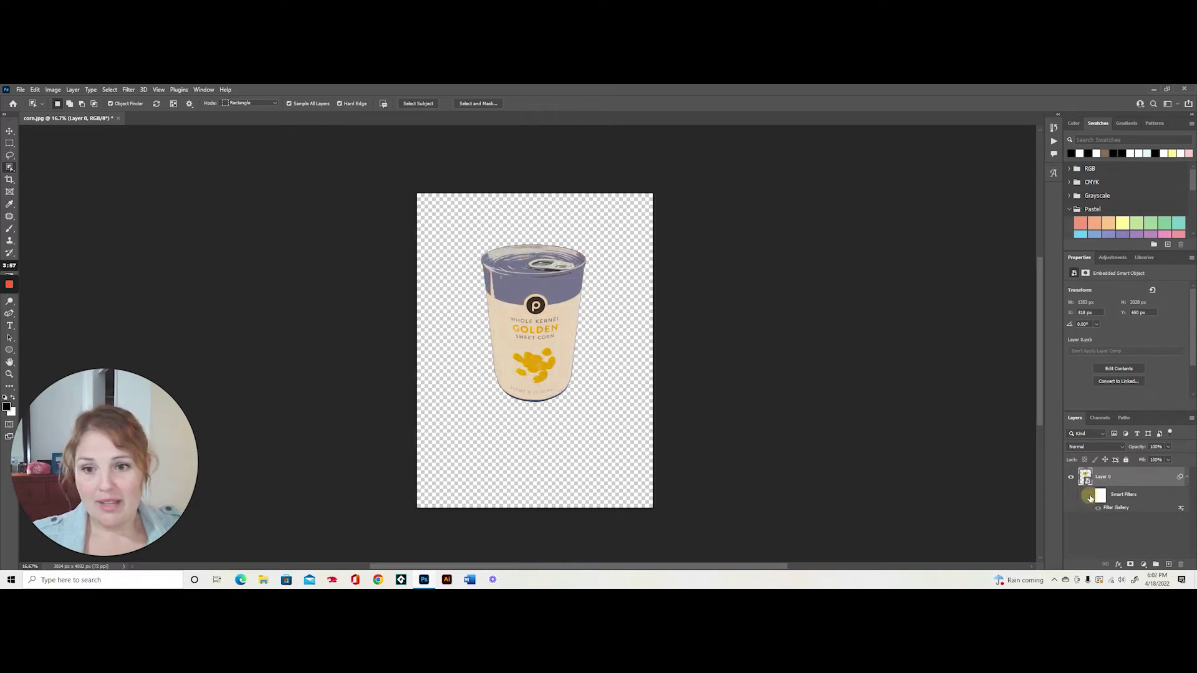
left_click(1090, 497)
left_click(1091, 497)
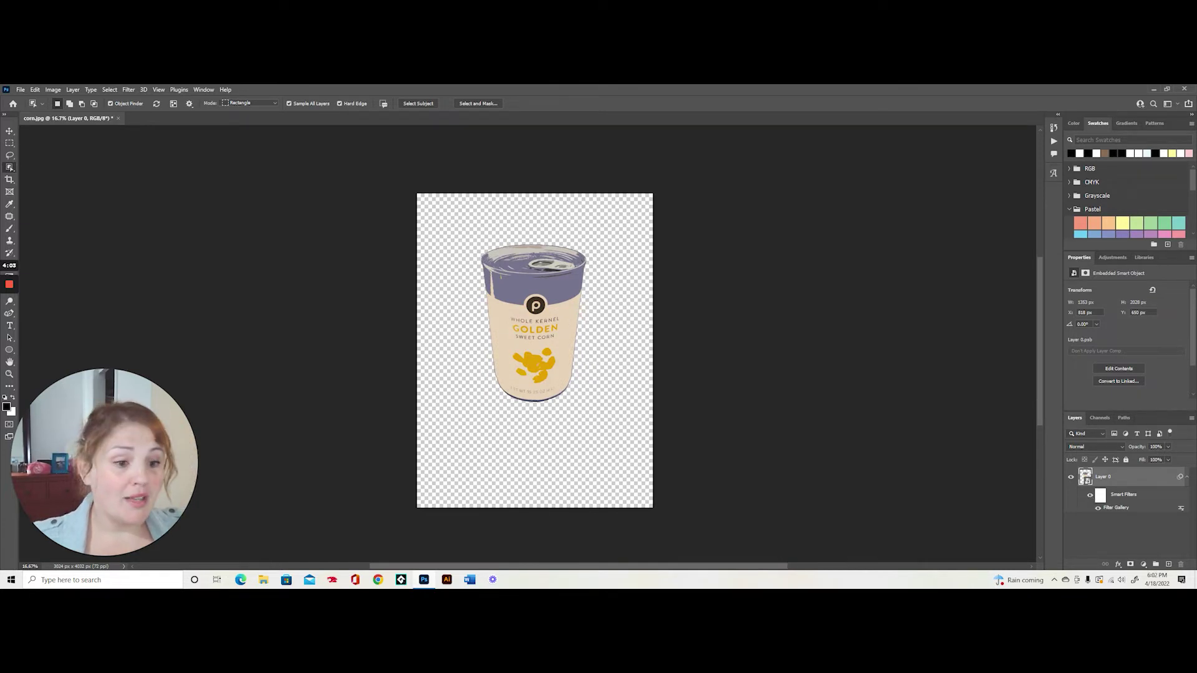
double_click(1086, 480)
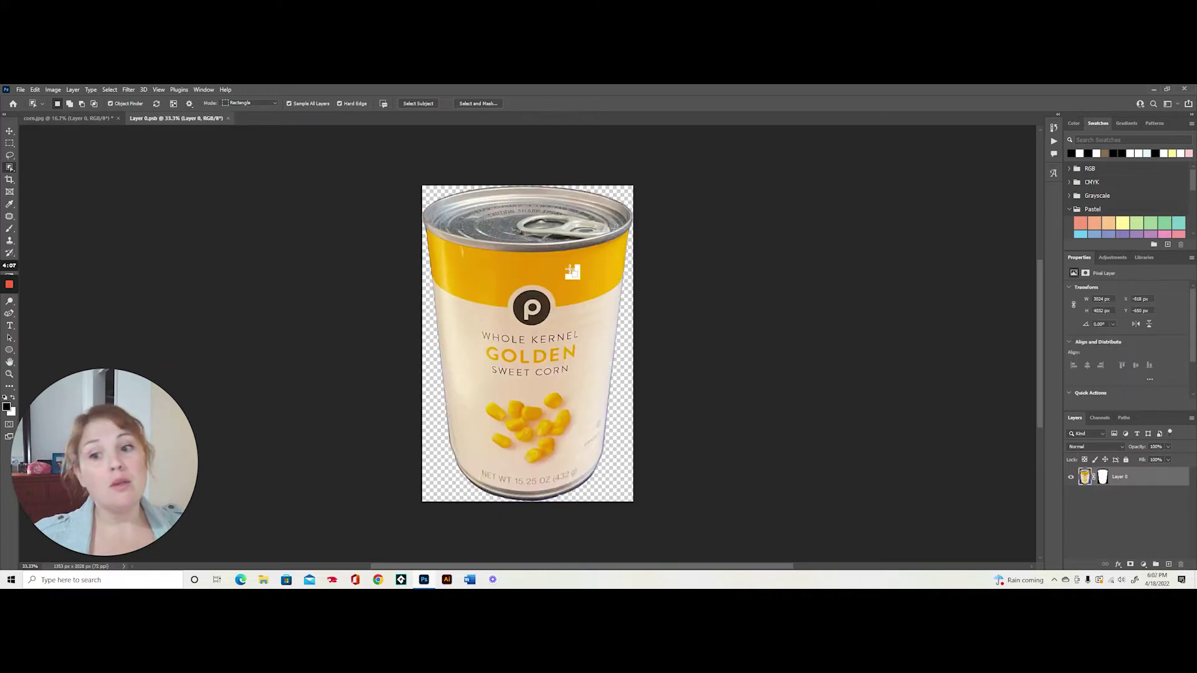
left_click(1103, 480)
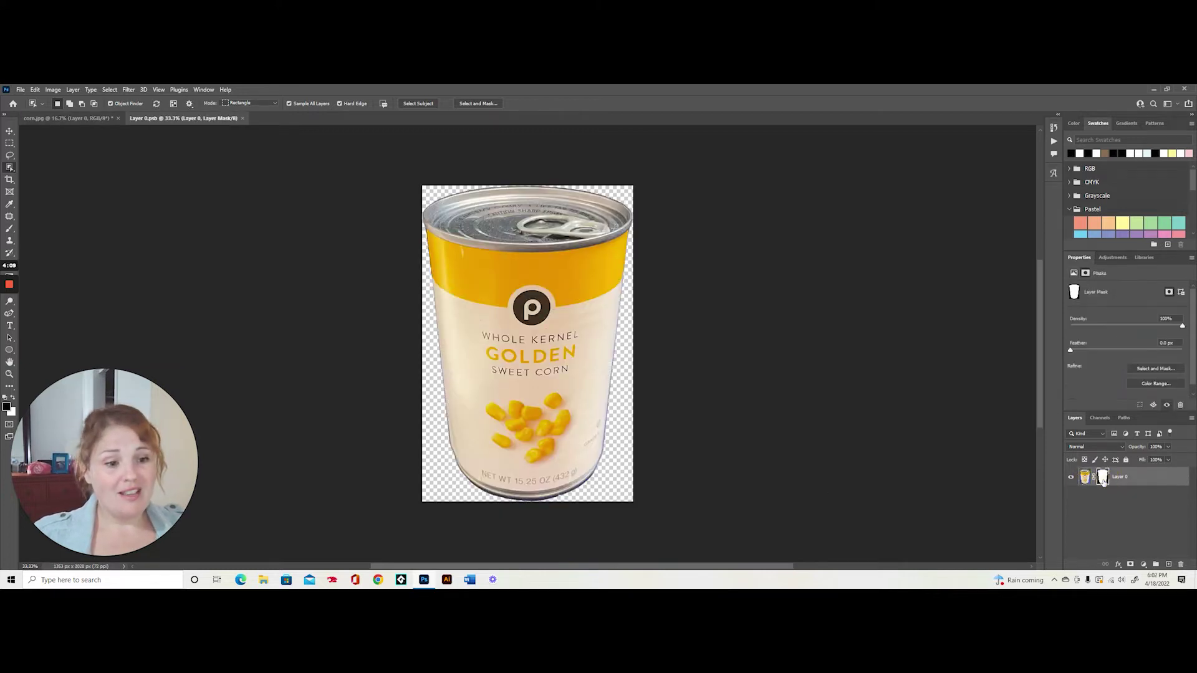
right_click(1104, 482)
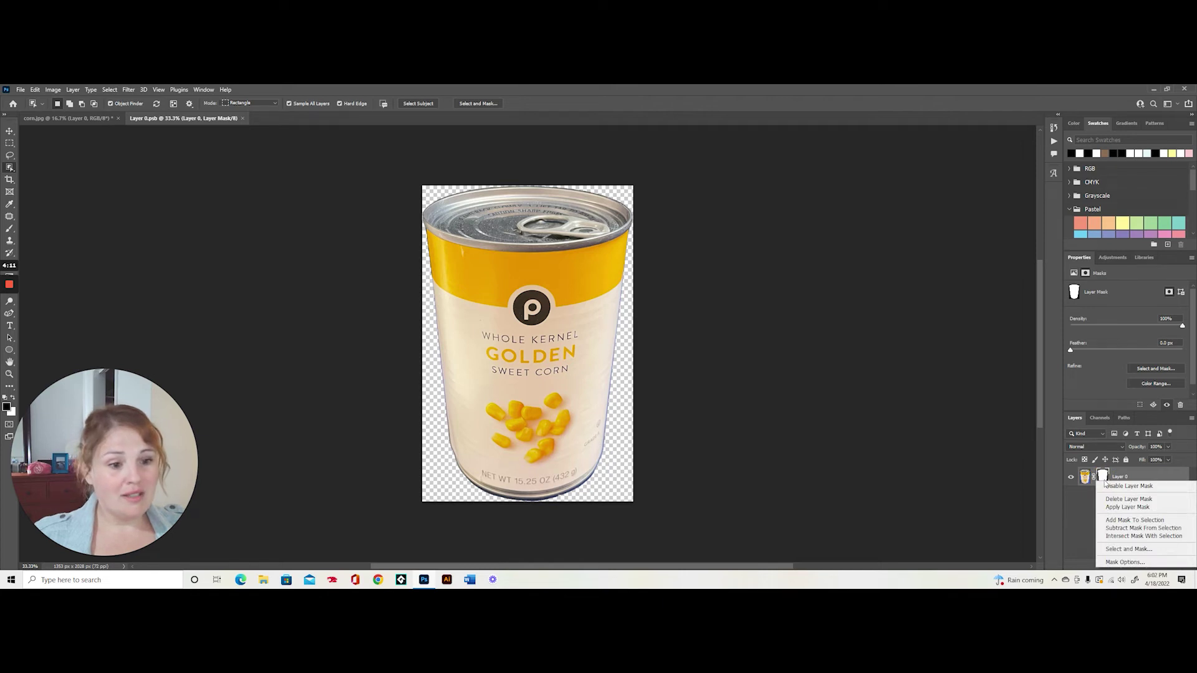
left_click(1108, 486)
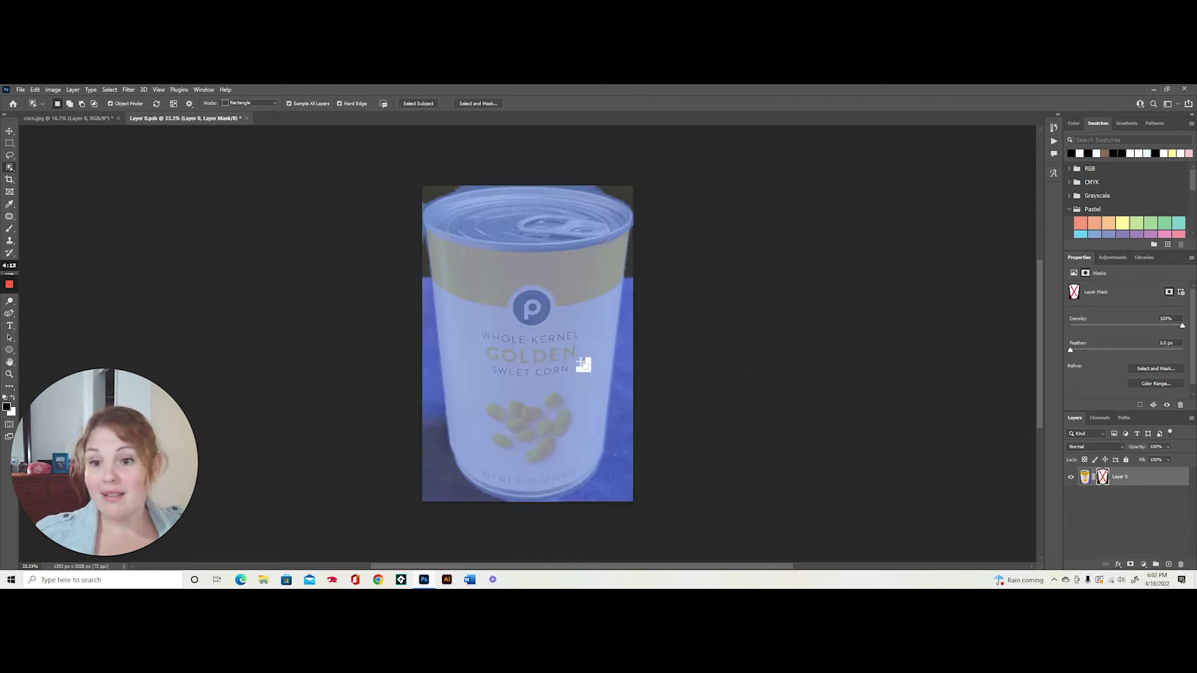
left_click(247, 119)
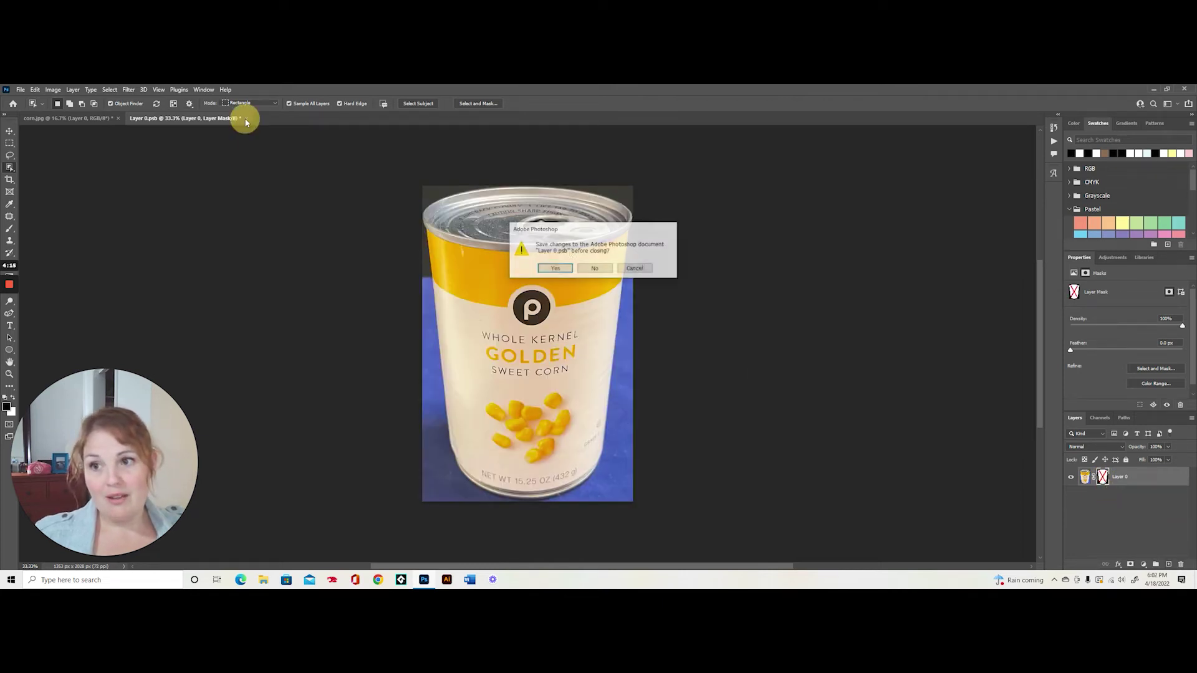
left_click(596, 269)
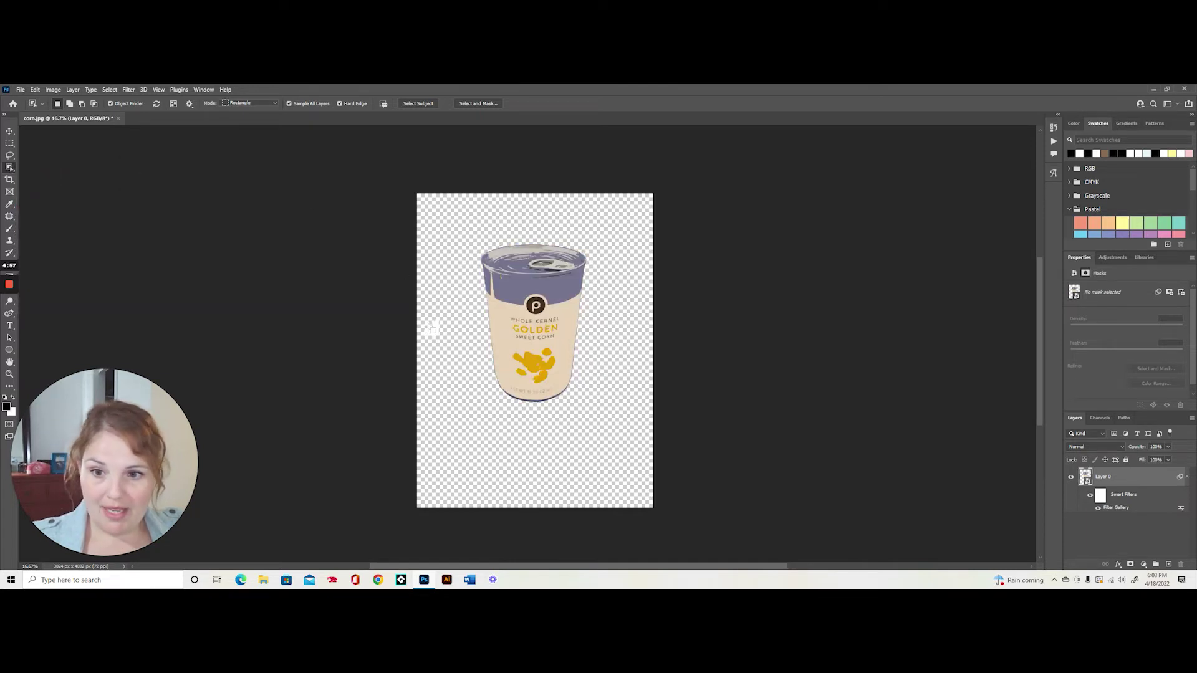
Step: Draw an Object Selection box over the can's purple top band
left_click_drag(469, 230, 605, 307)
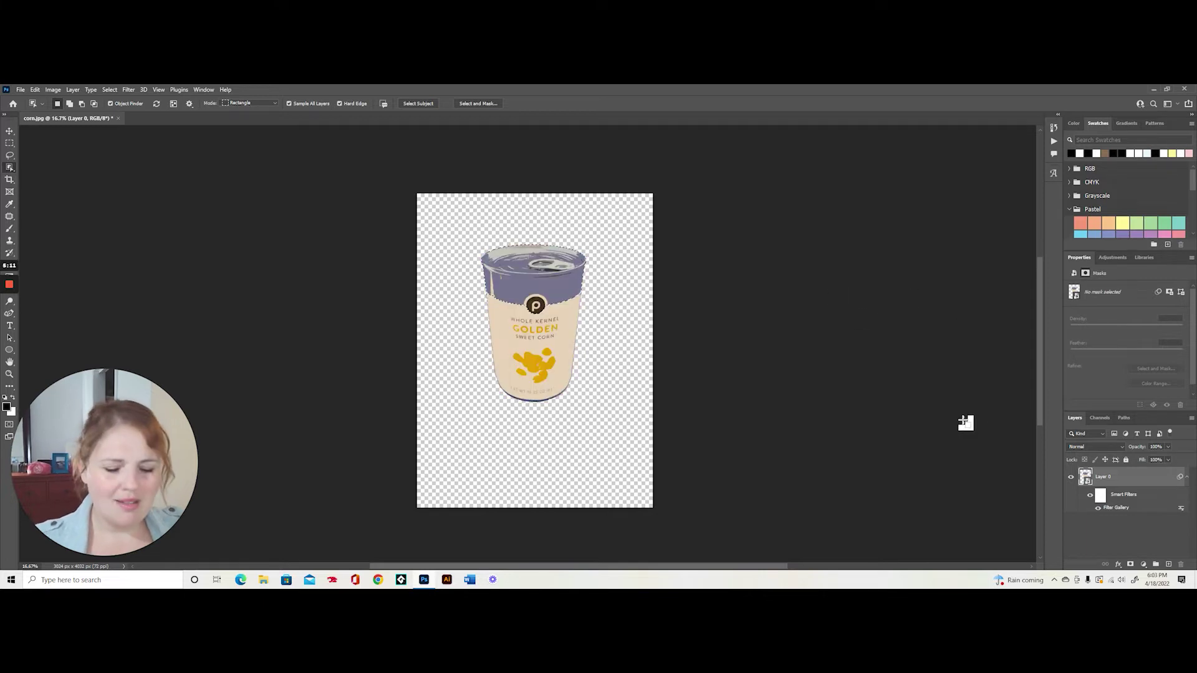
Step: Zoom in and subtract stray areas with a smaller brush, leaving only the purple band
key("z")
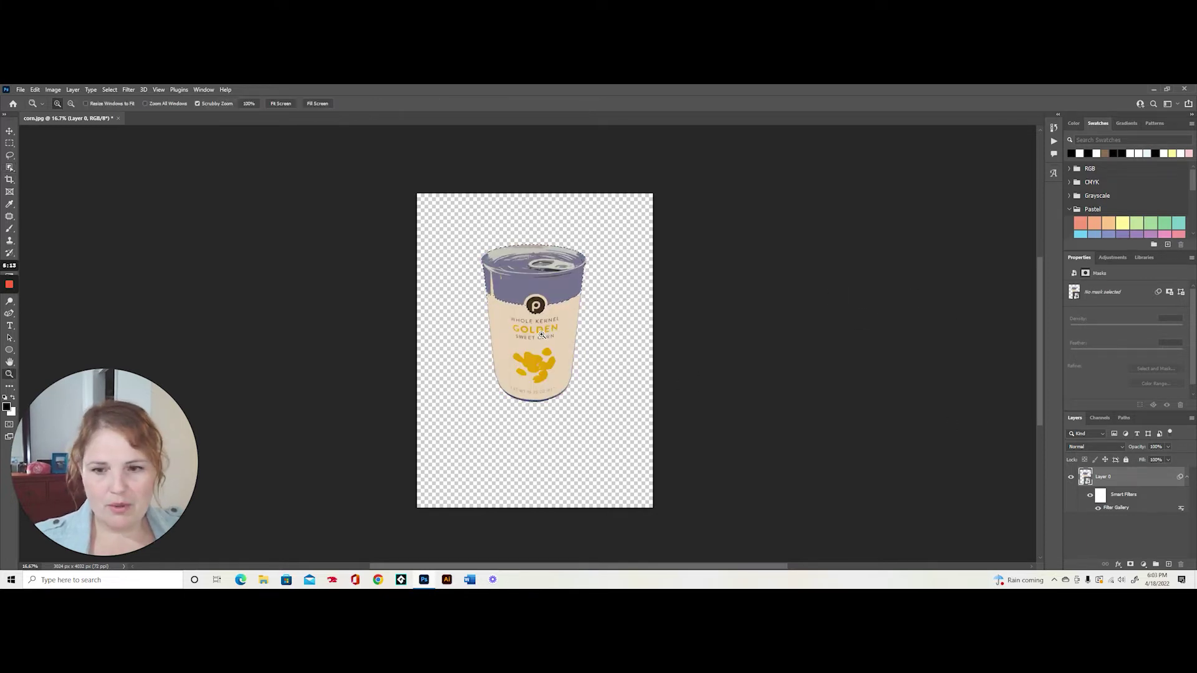
left_click(539, 281)
left_click(540, 253)
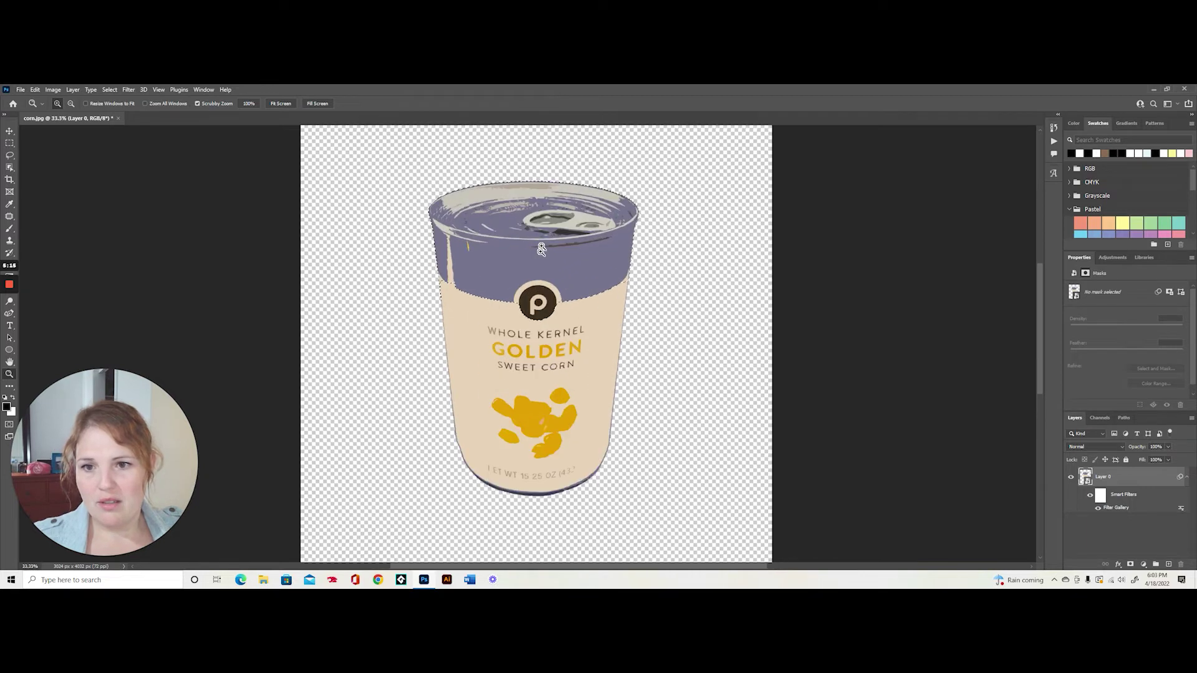
left_click(542, 232)
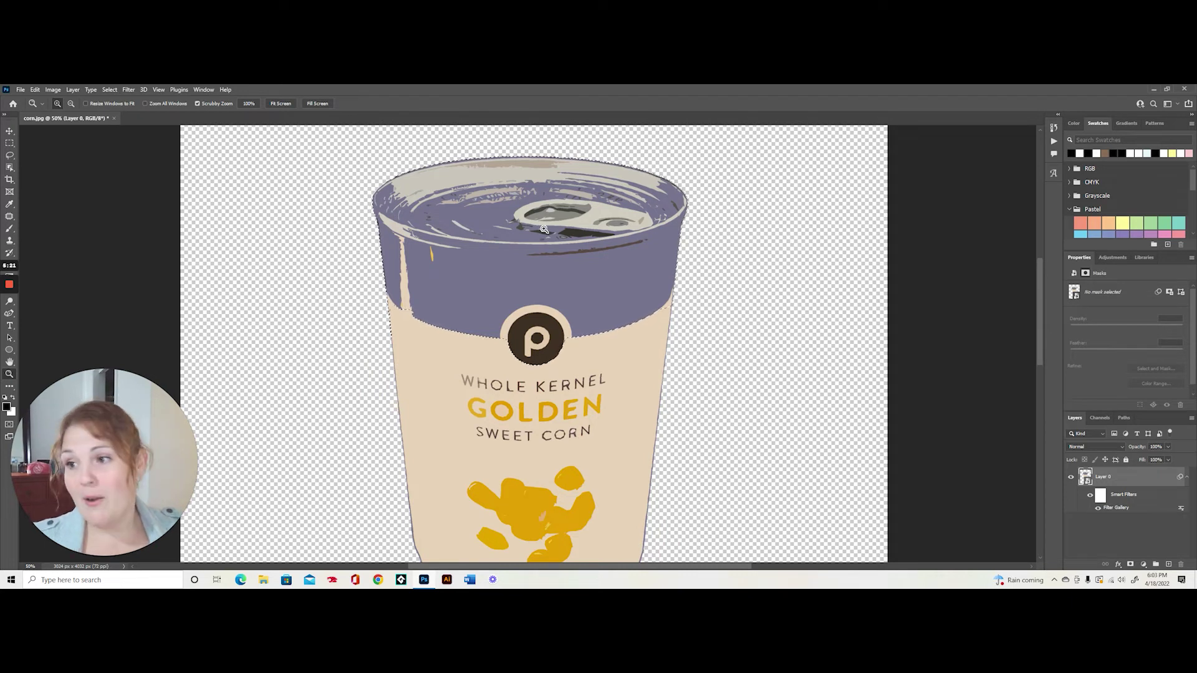
left_click_drag(10, 167, 50, 177)
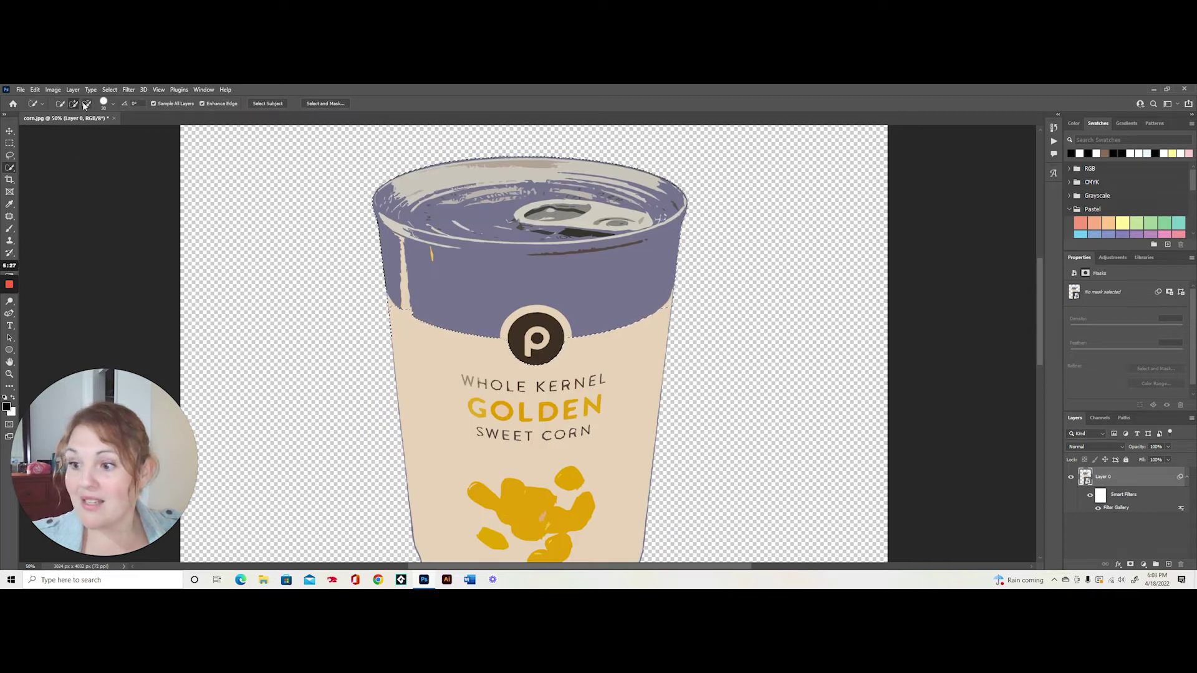
left_click(87, 104)
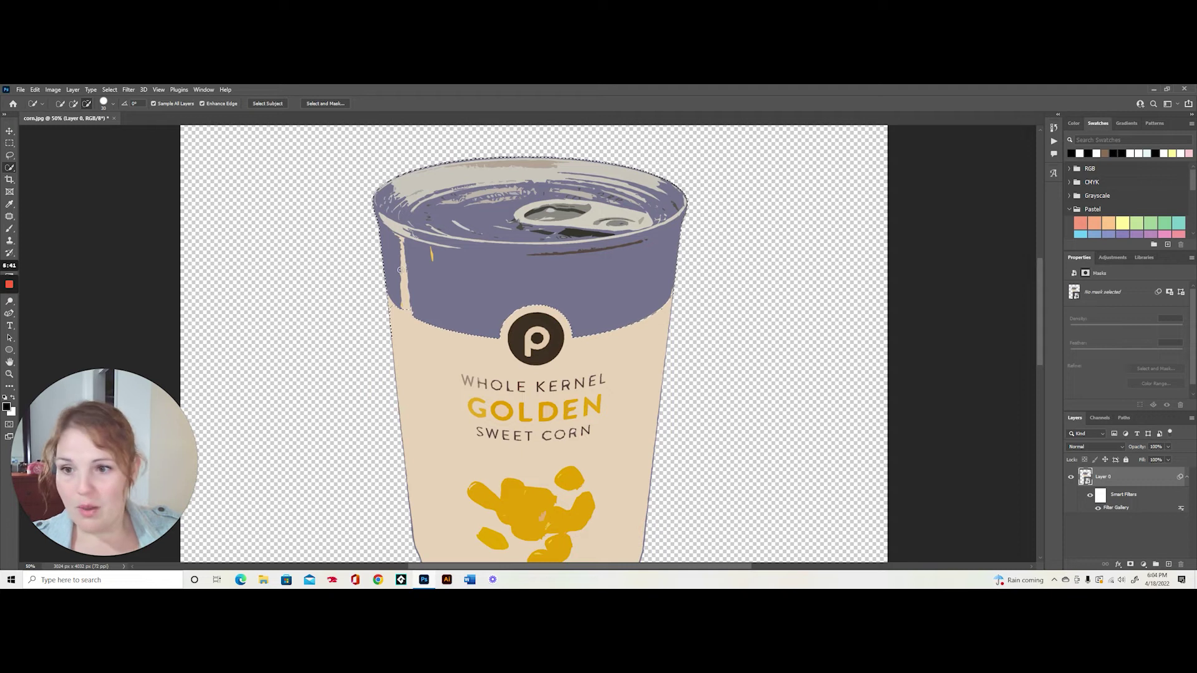
key("bracketleft")
key("bracketleft")
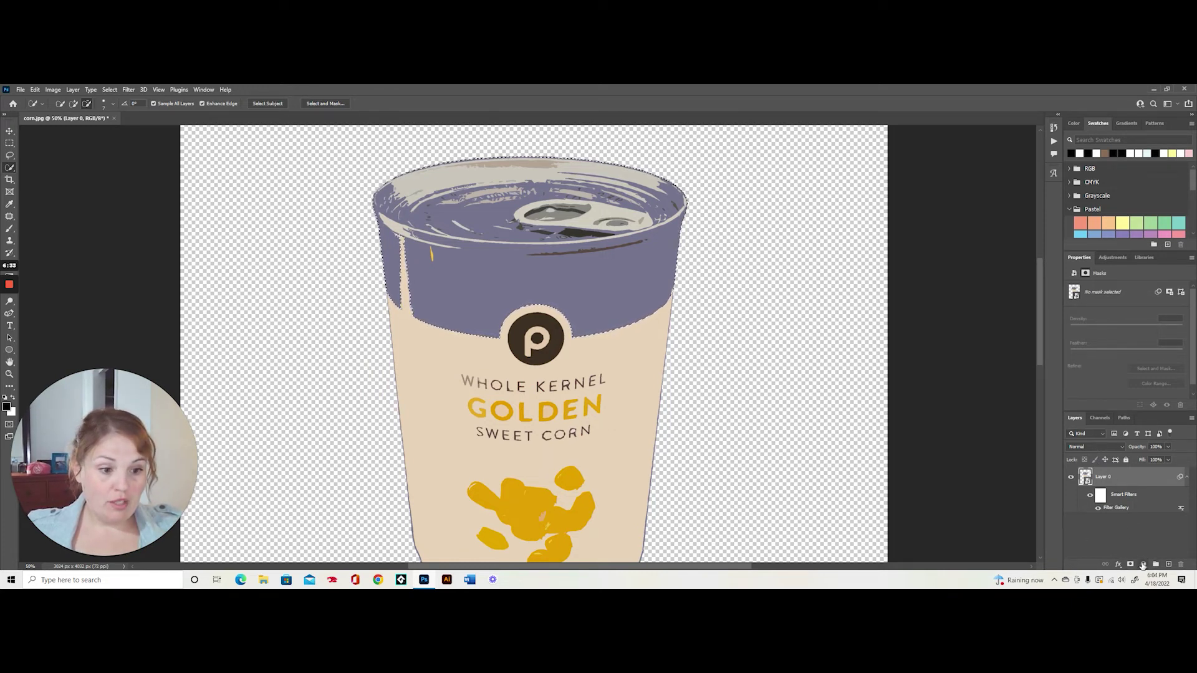
left_click(1143, 565)
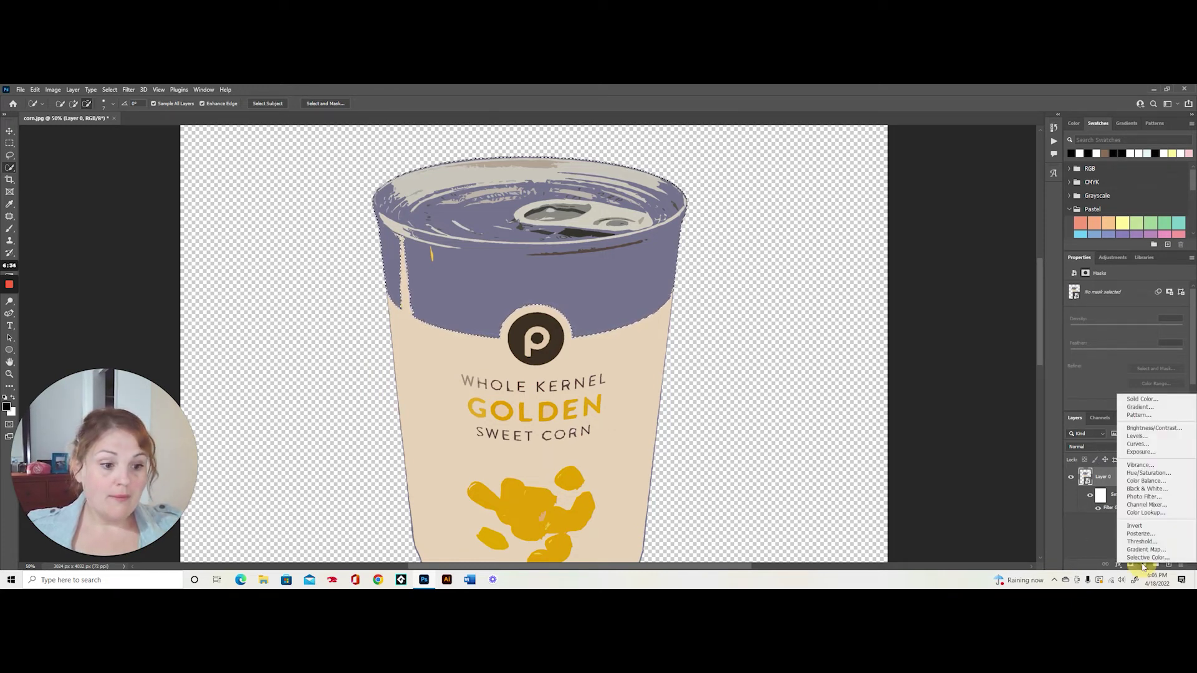
Step: Add a Hue/Saturation layer on the top band, Hue about +92 and Saturation about +48
left_click(1148, 473)
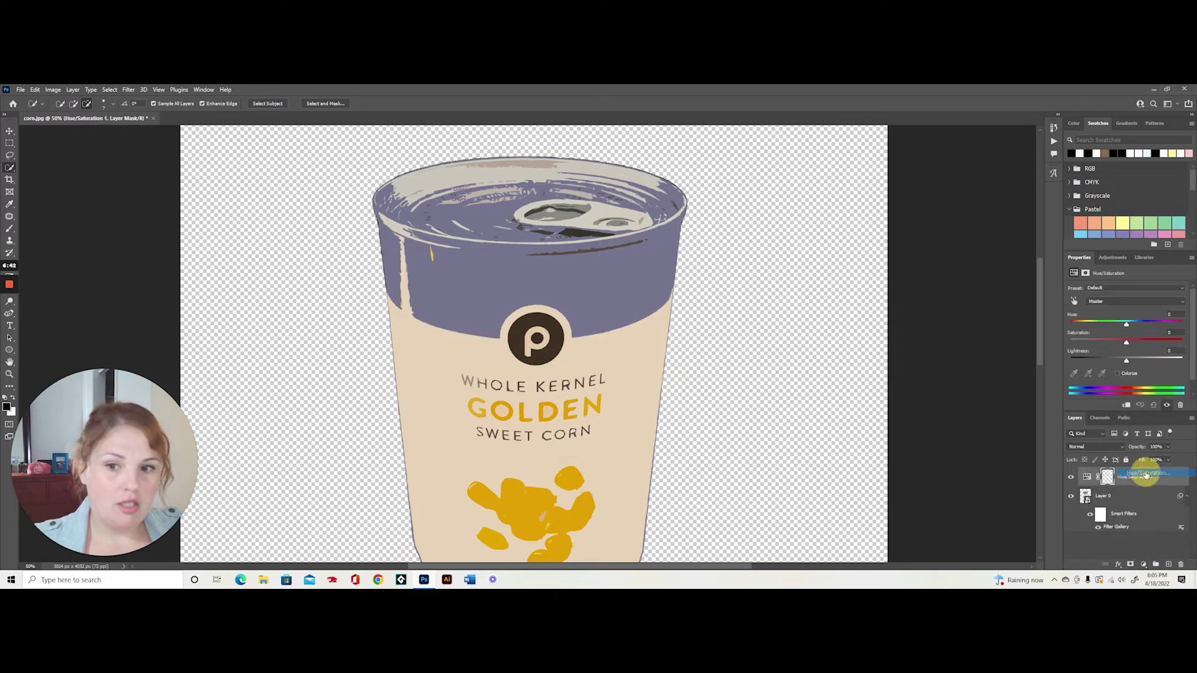
left_click(1088, 479)
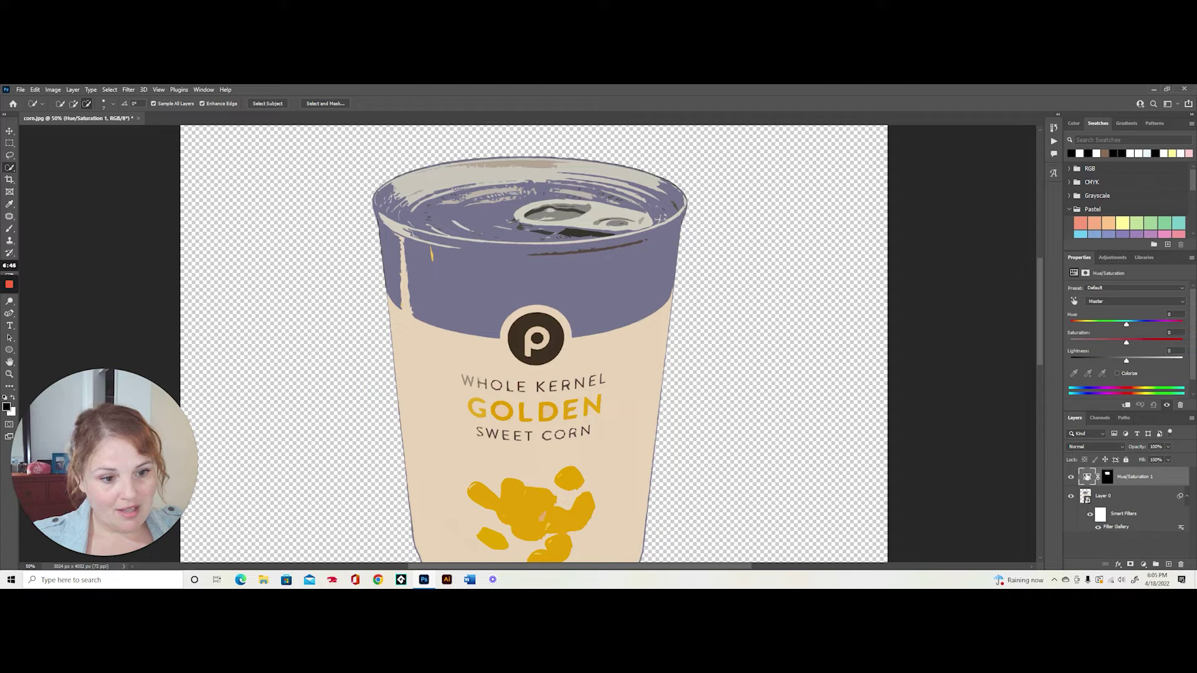
left_click_drag(1128, 325, 1075, 335)
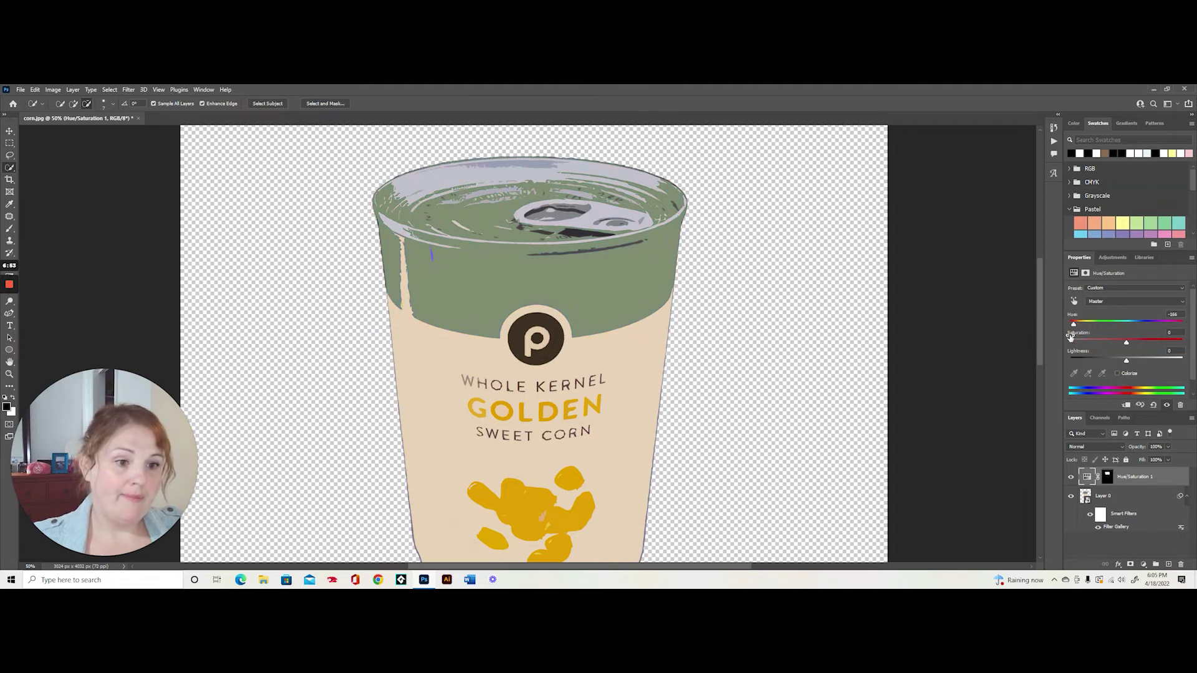
left_click_drag(1074, 325, 1159, 325)
left_click(1162, 324)
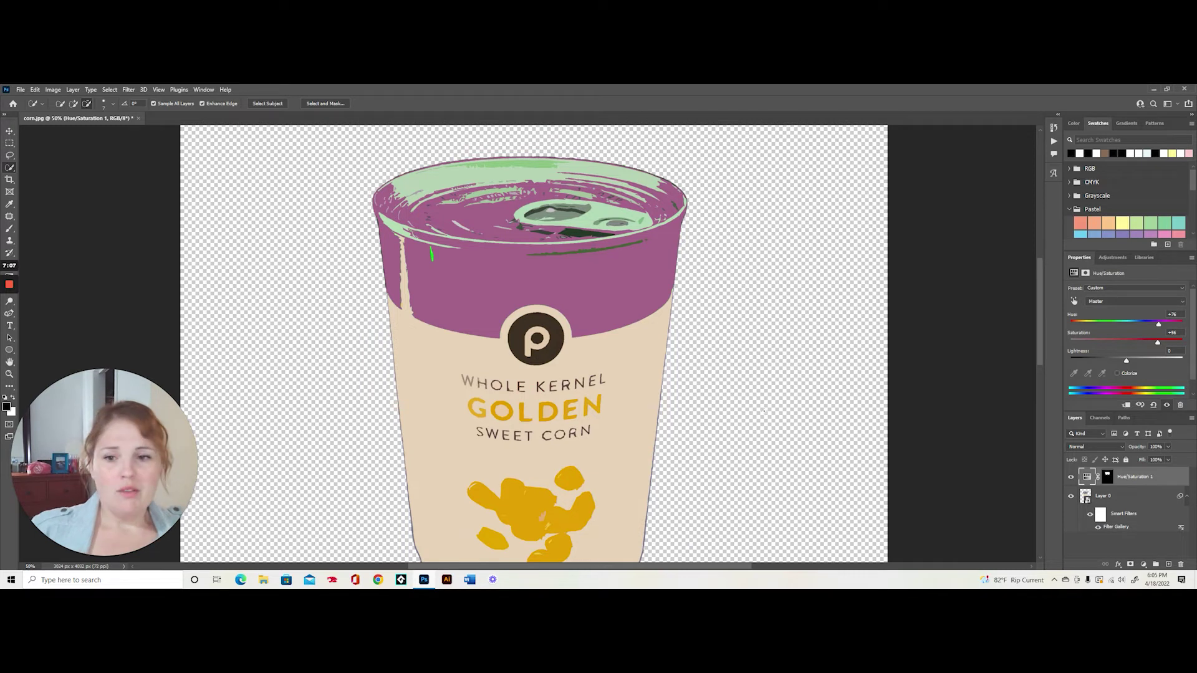
scroll(755, 420, "down", 2)
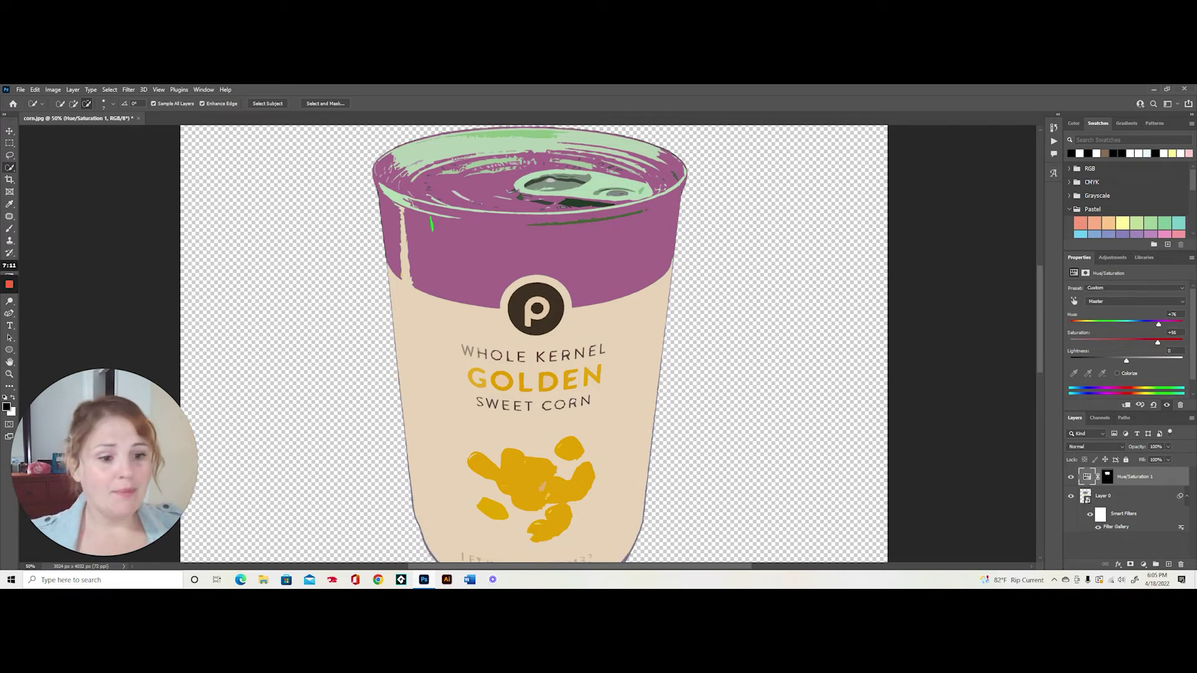
Step: On Layer 0, box the round P logo with Object Selection to select it
left_click(1090, 498)
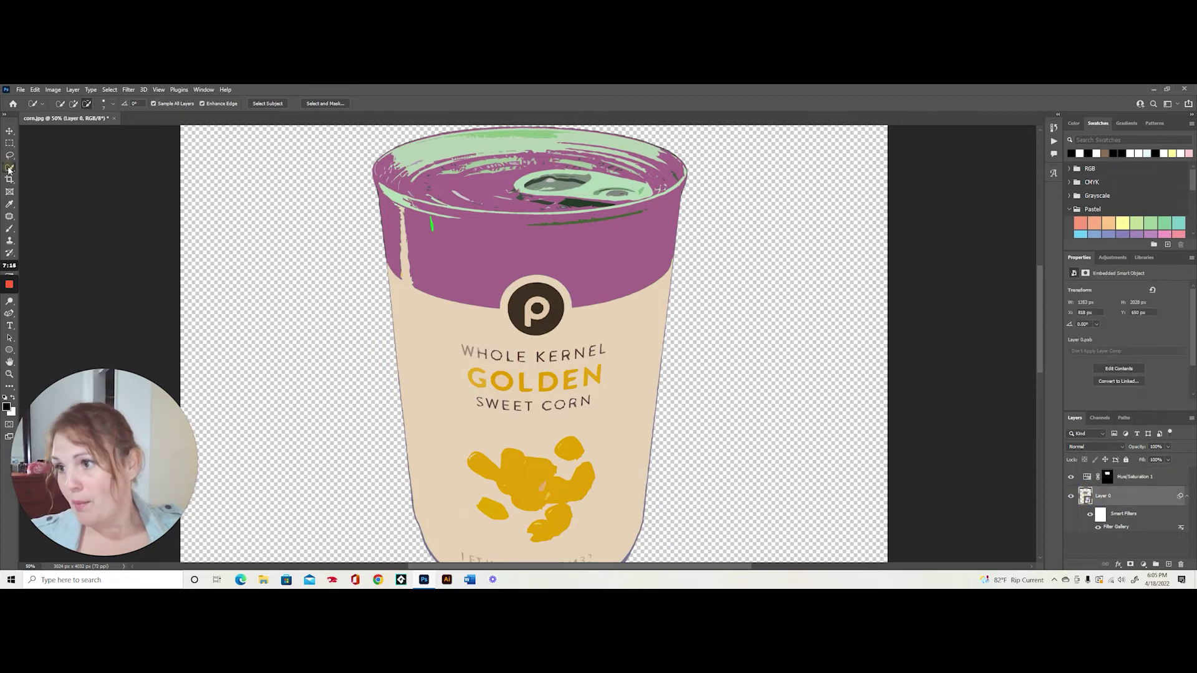
left_click_drag(10, 167, 39, 170)
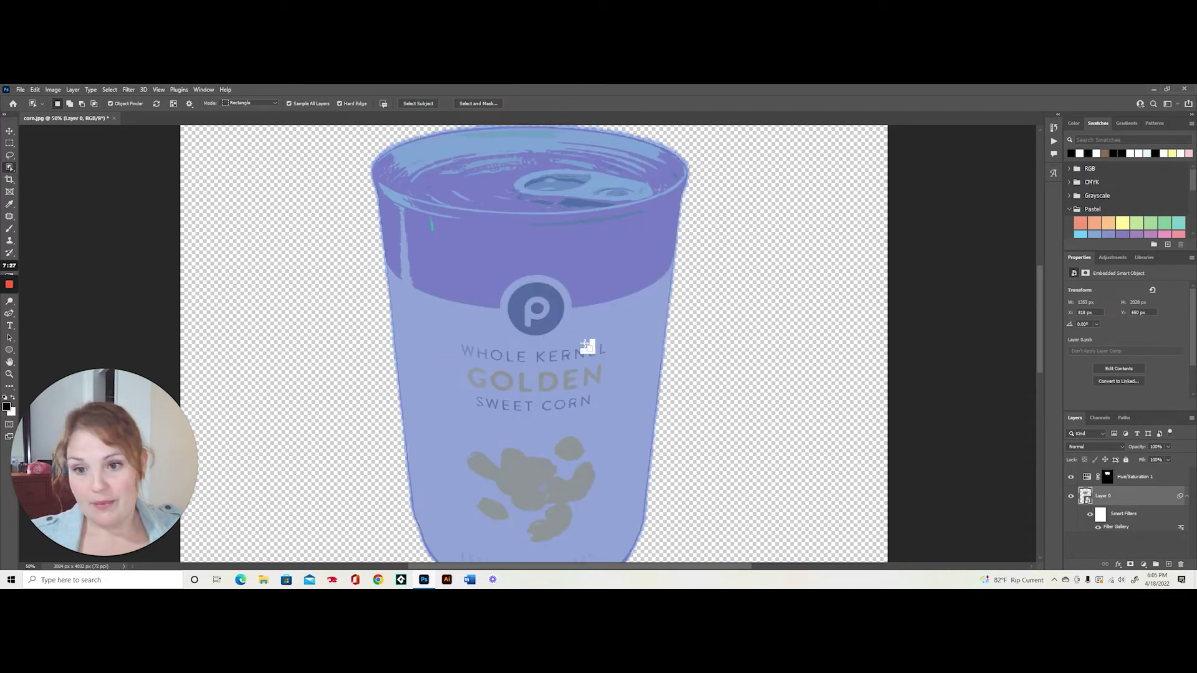
left_click_drag(501, 277, 551, 320)
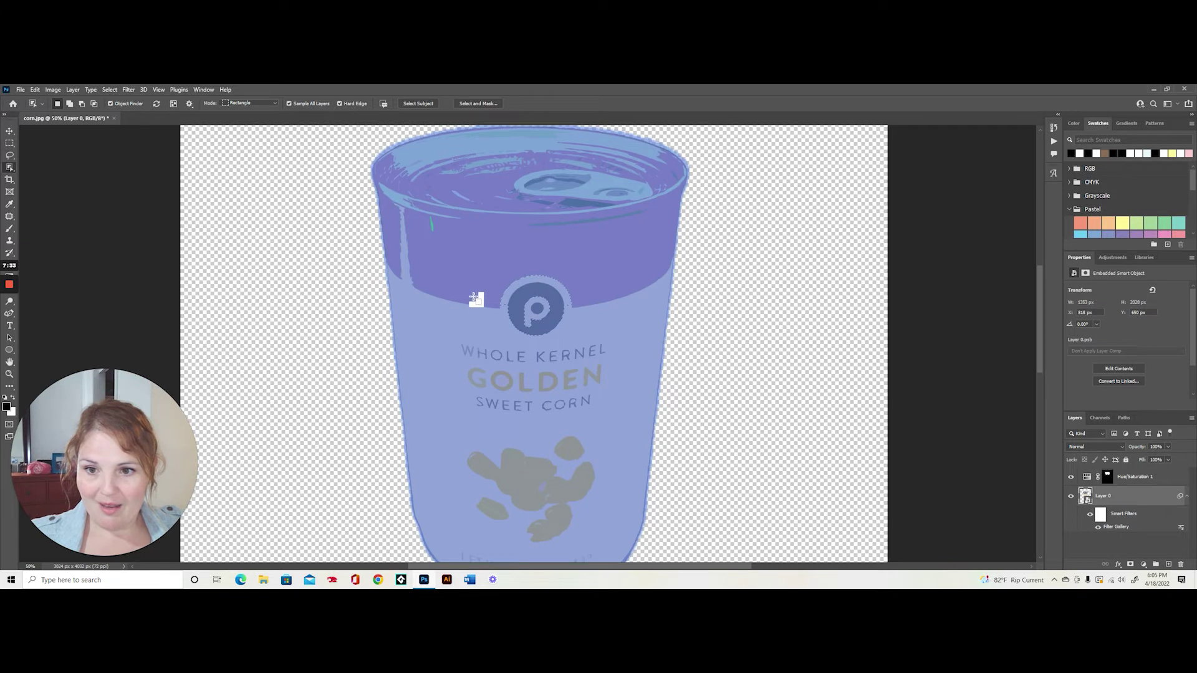
right_click(10, 167)
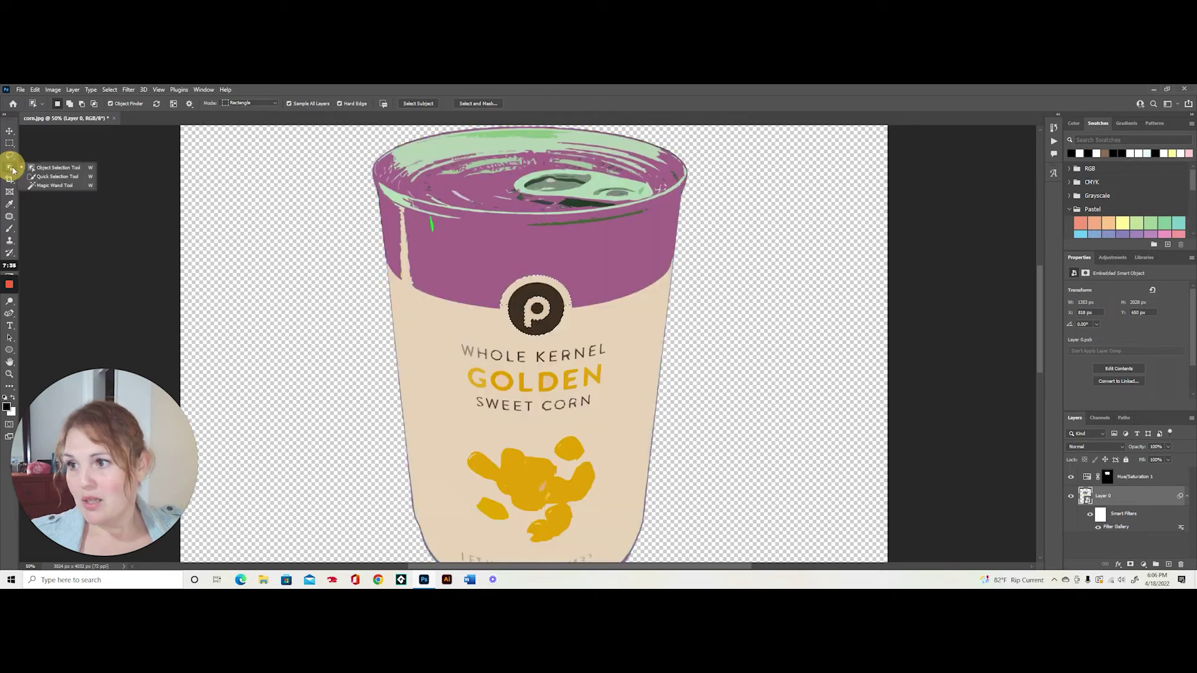
left_click(43, 177)
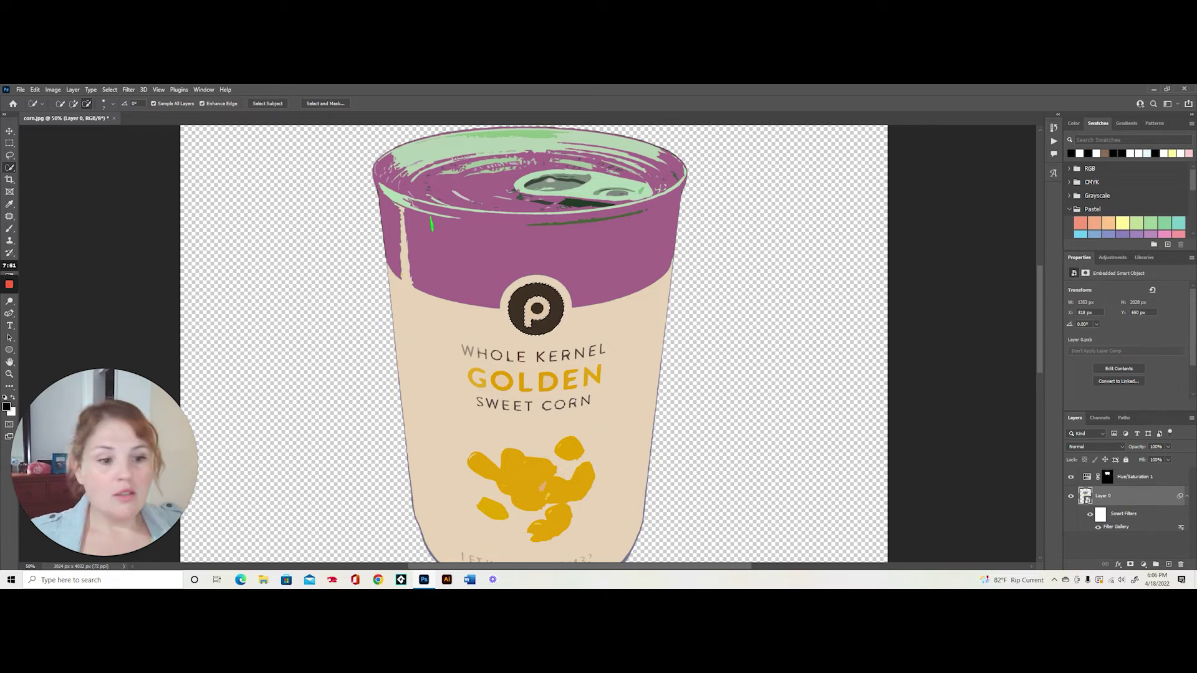
left_click(1143, 565)
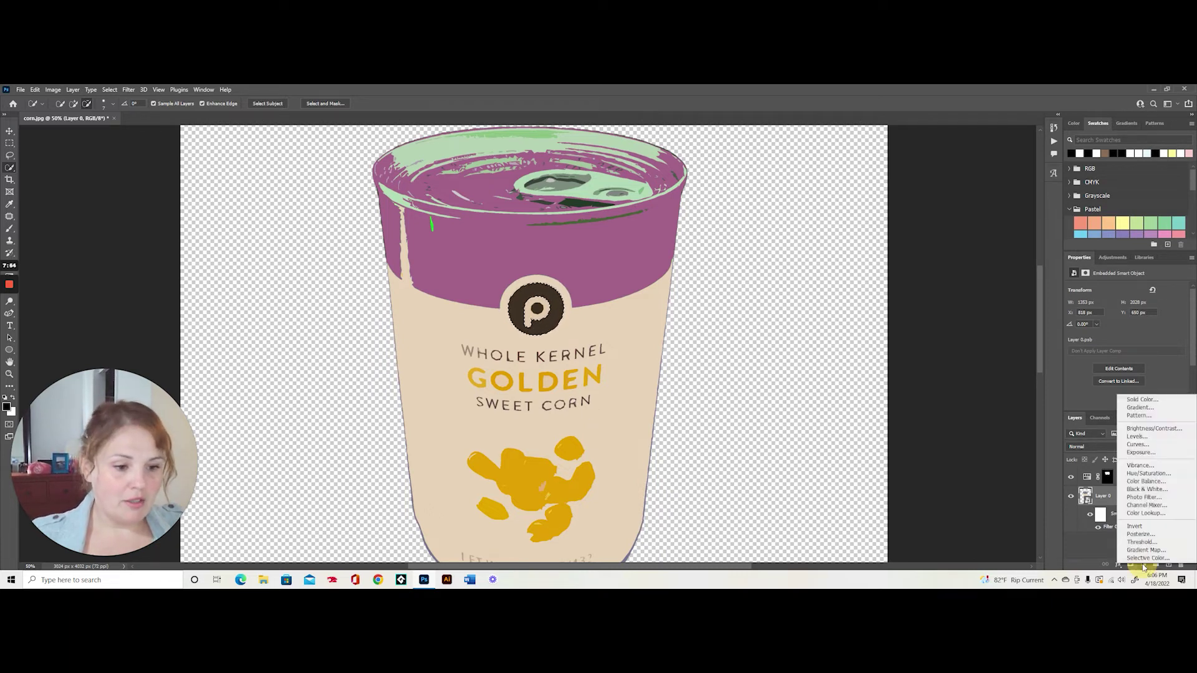
left_click(1155, 474)
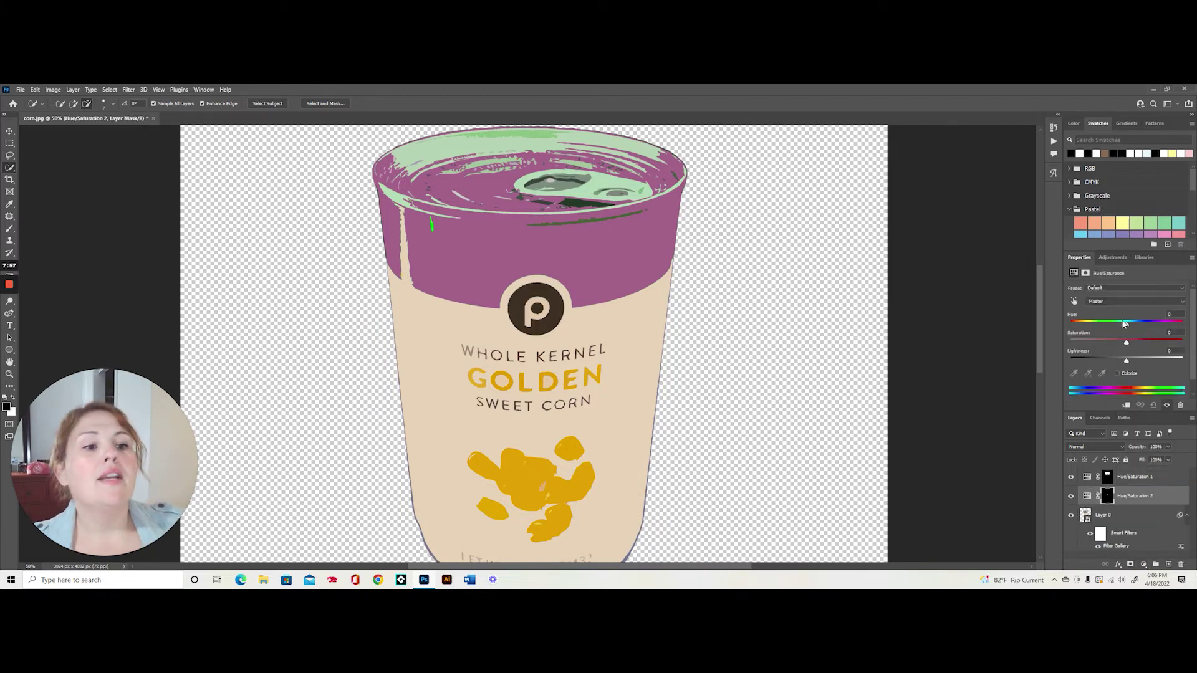
left_click_drag(1126, 323, 1178, 342)
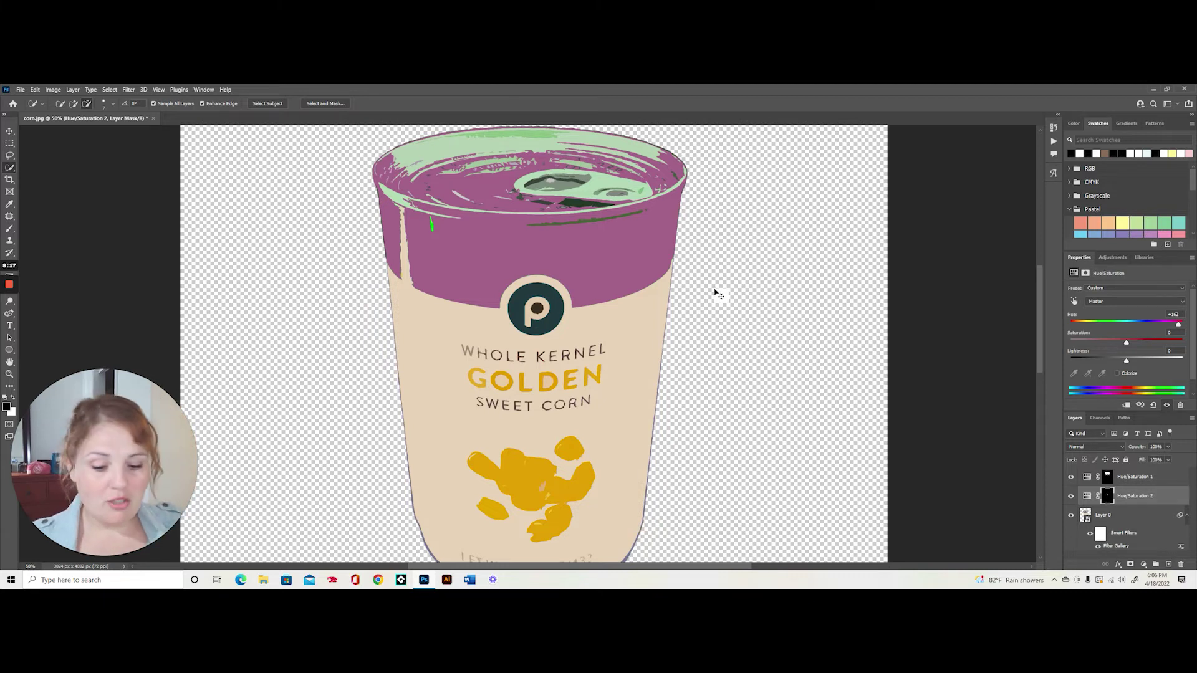
key("ctrl+z")
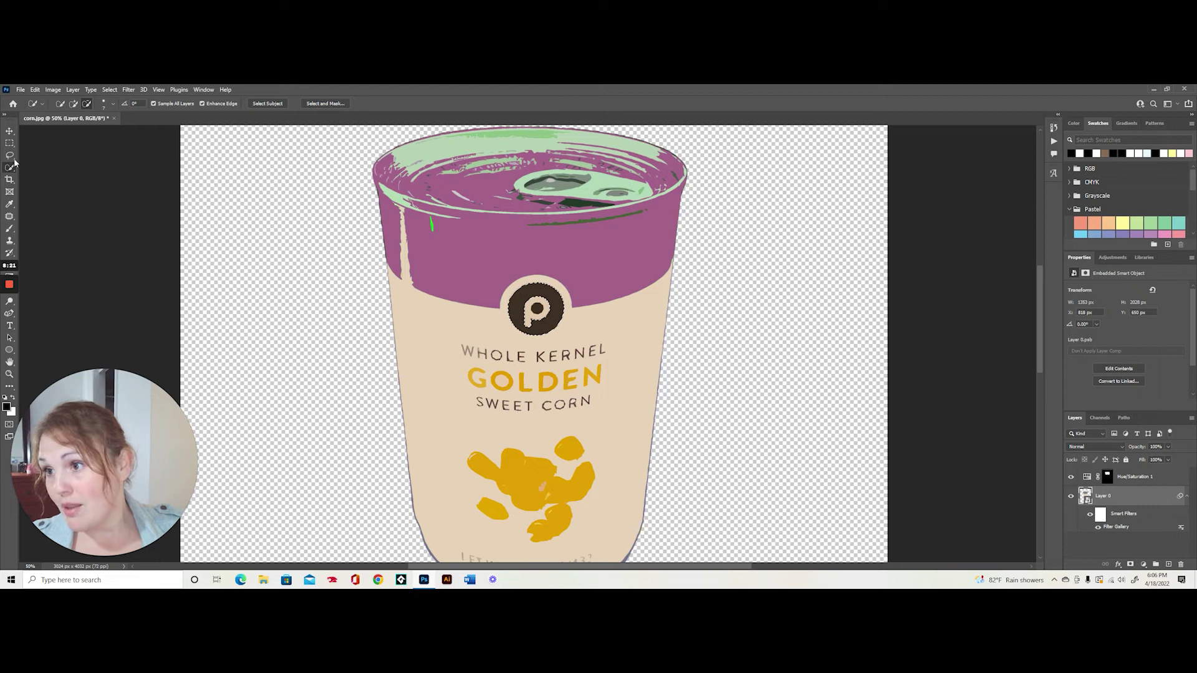
left_click(73, 104)
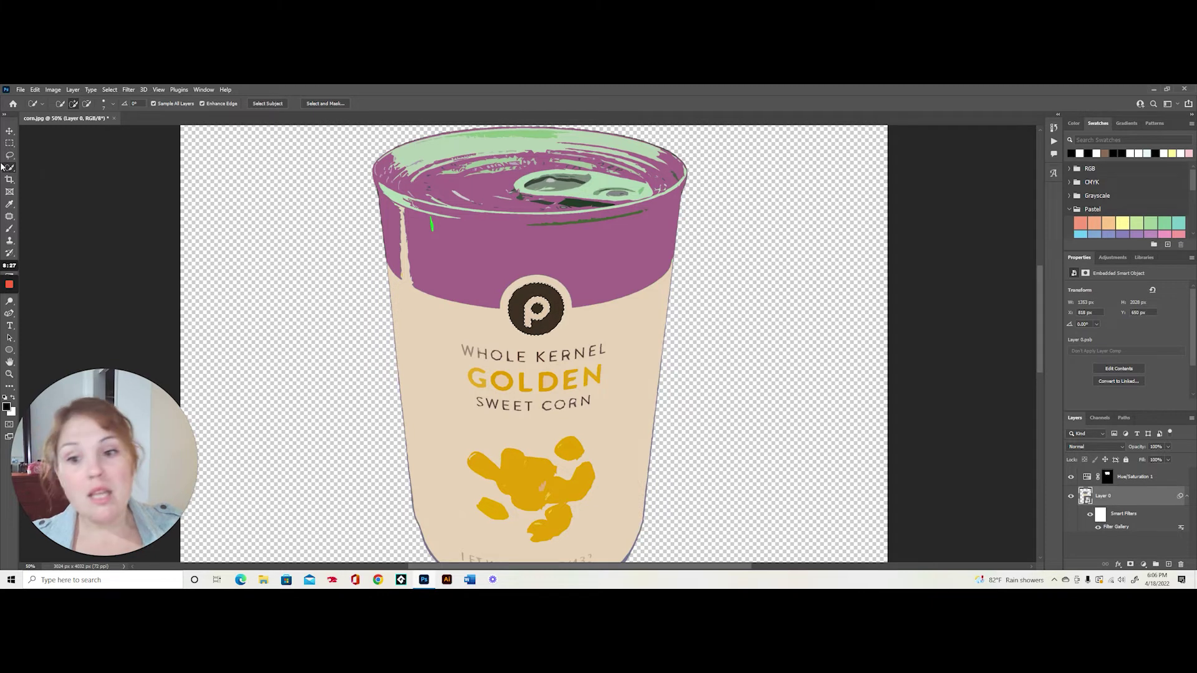
left_click(1143, 565)
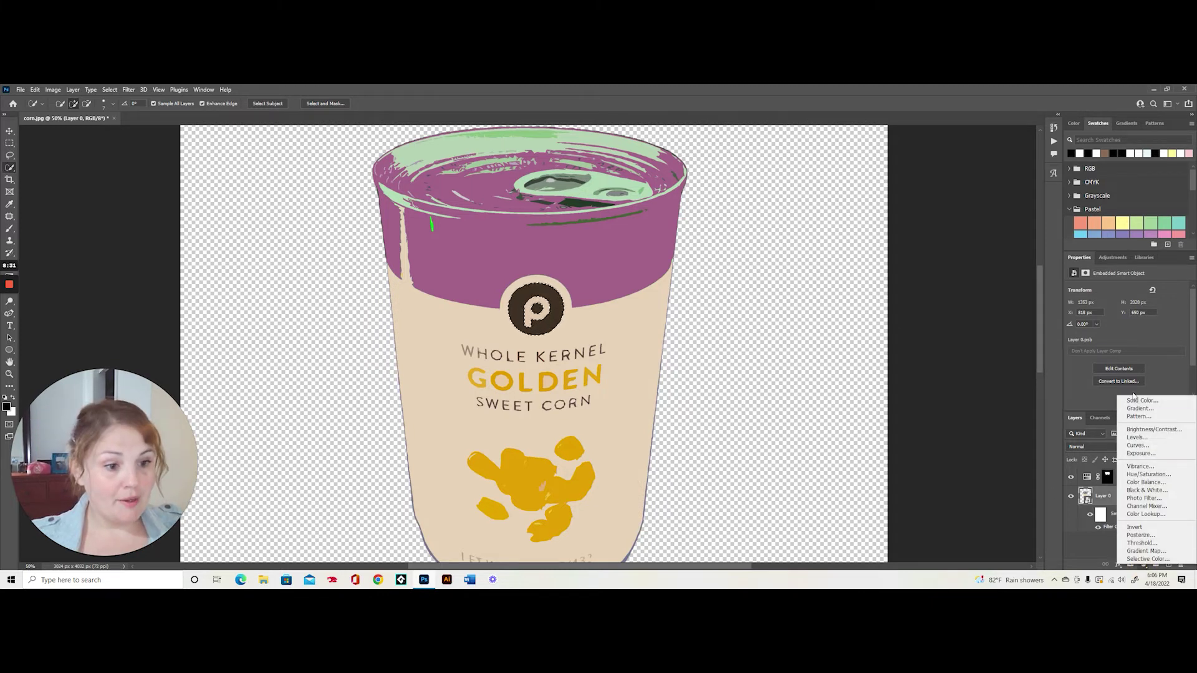
Step: Fill the P logo with a ff7efd pink Solid Color layer
left_click(1134, 402)
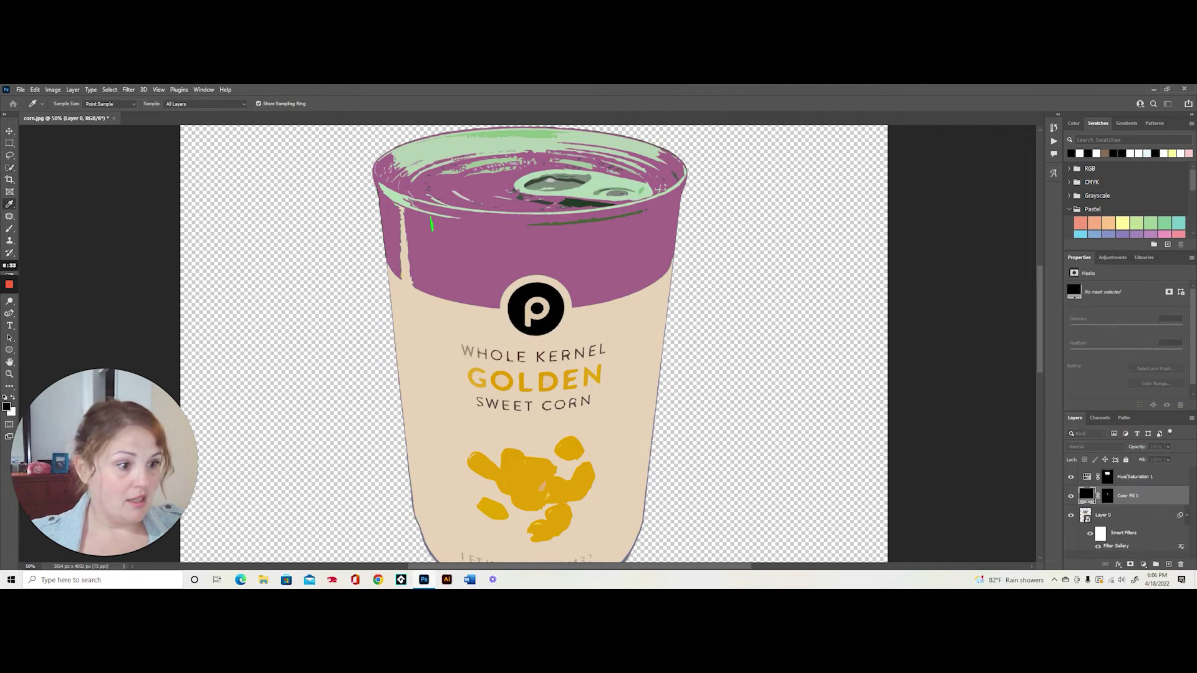
left_click_drag(977, 357, 775, 261)
left_click(847, 279)
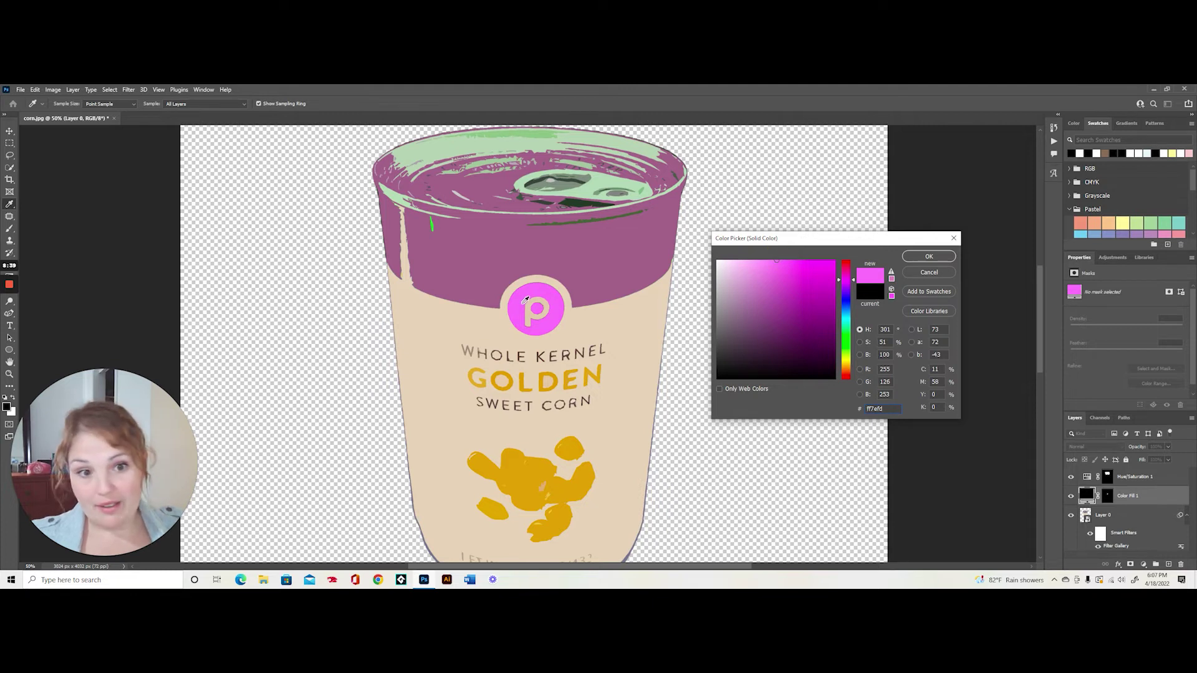
left_click(930, 256)
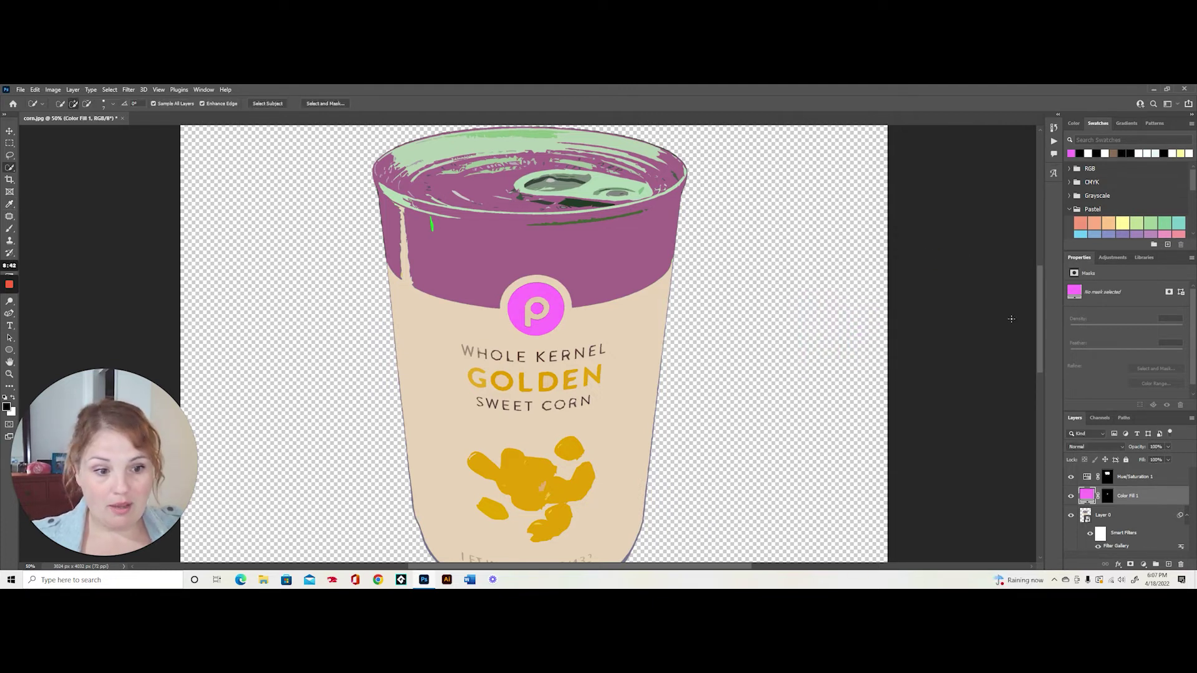
Step: Toggle the pink fill to compare, then add a second Hue/Saturation layer
left_click(1072, 496)
left_click(1072, 496)
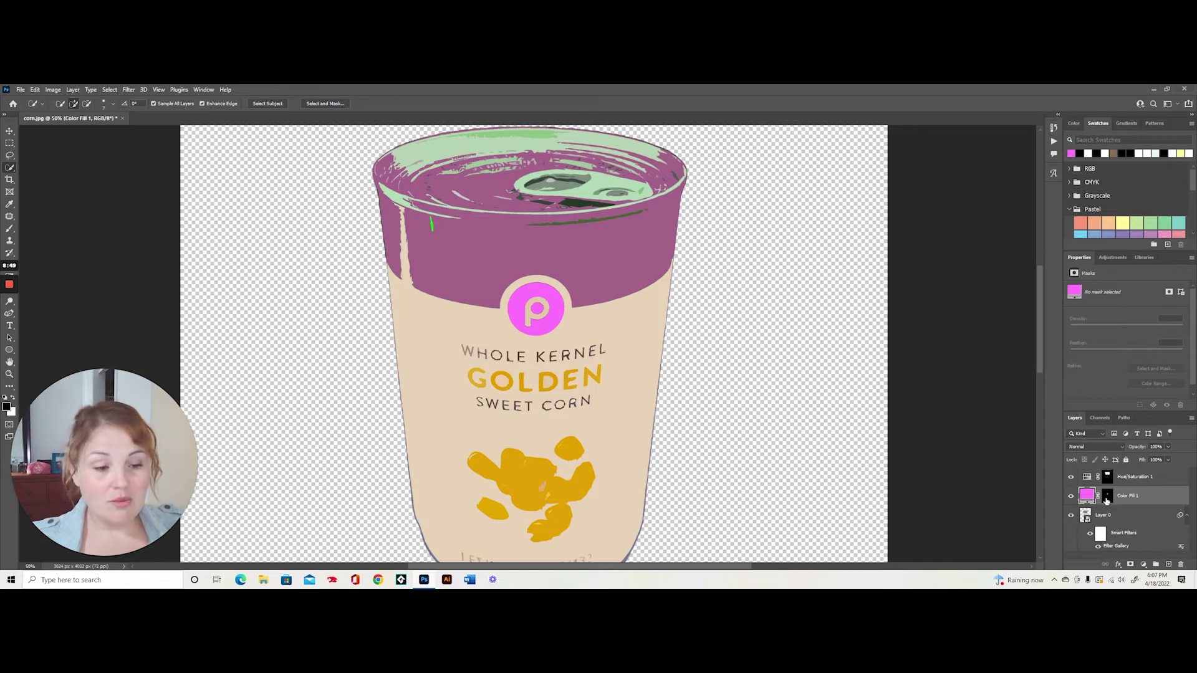
left_click(1143, 564)
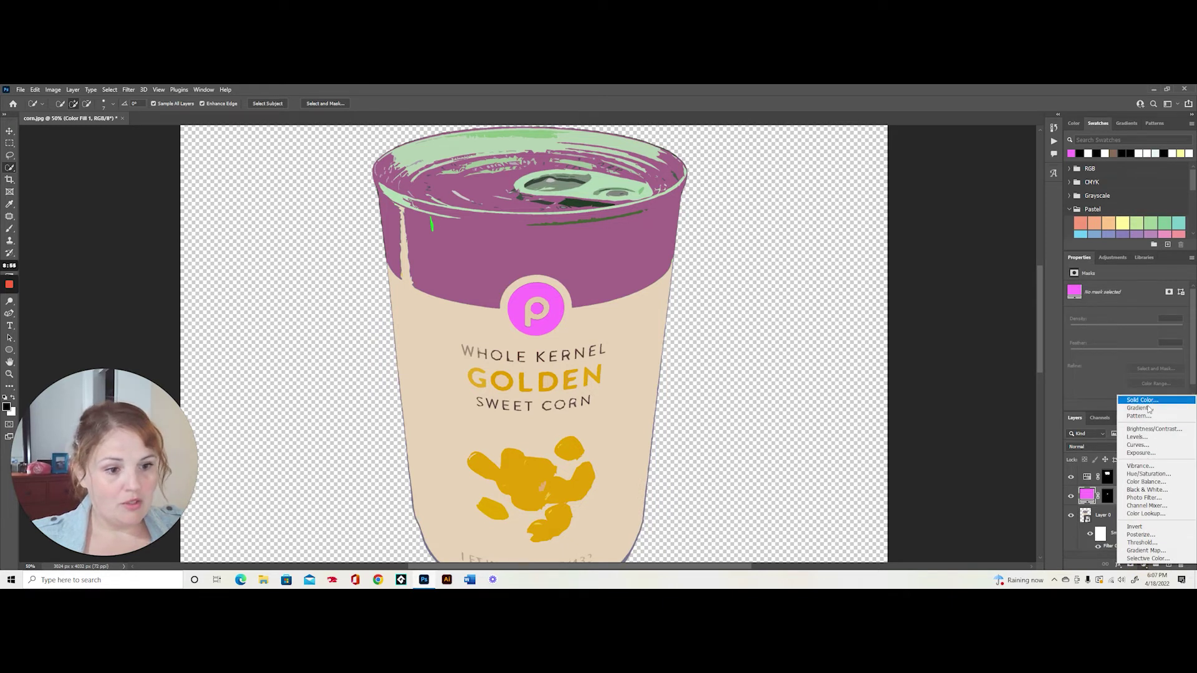
left_click(1148, 474)
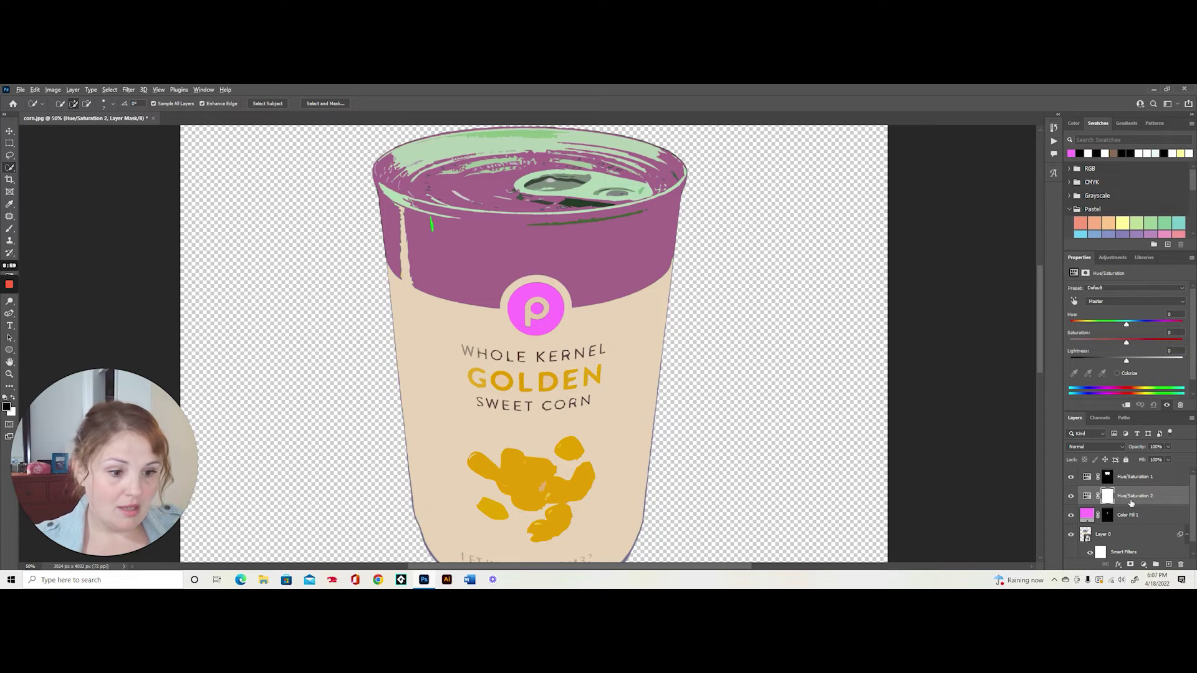
left_click_drag(1132, 503, 1129, 503)
left_click(1129, 505, "alt")
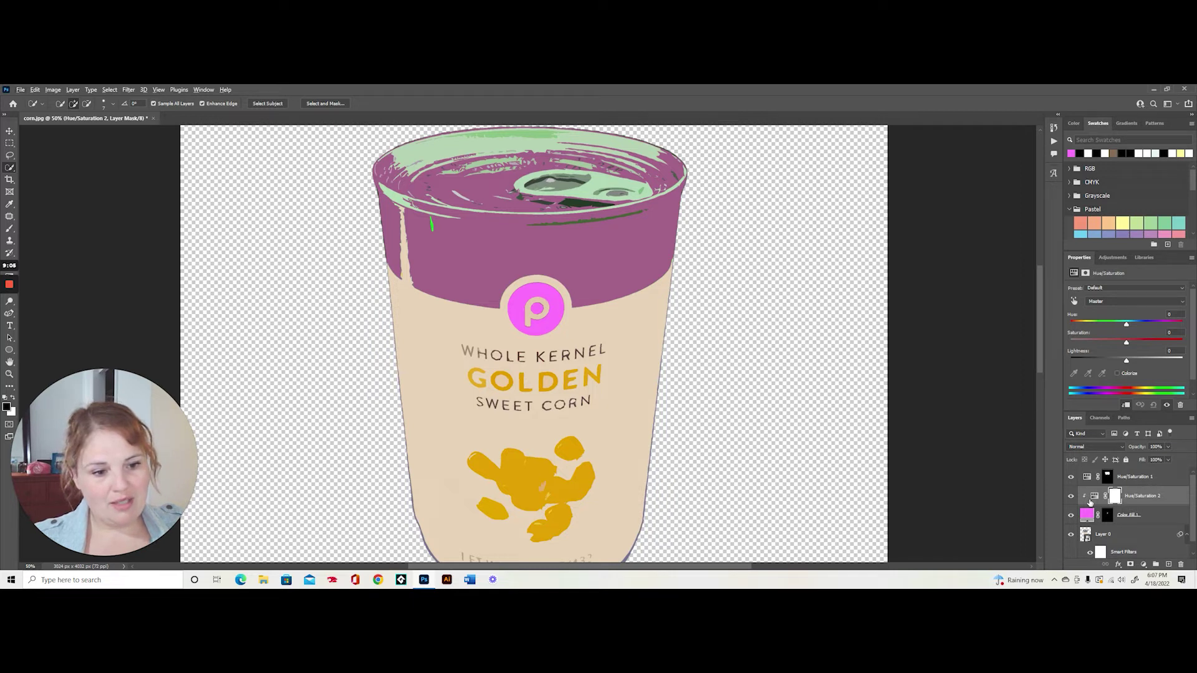
left_click(1125, 505, "alt")
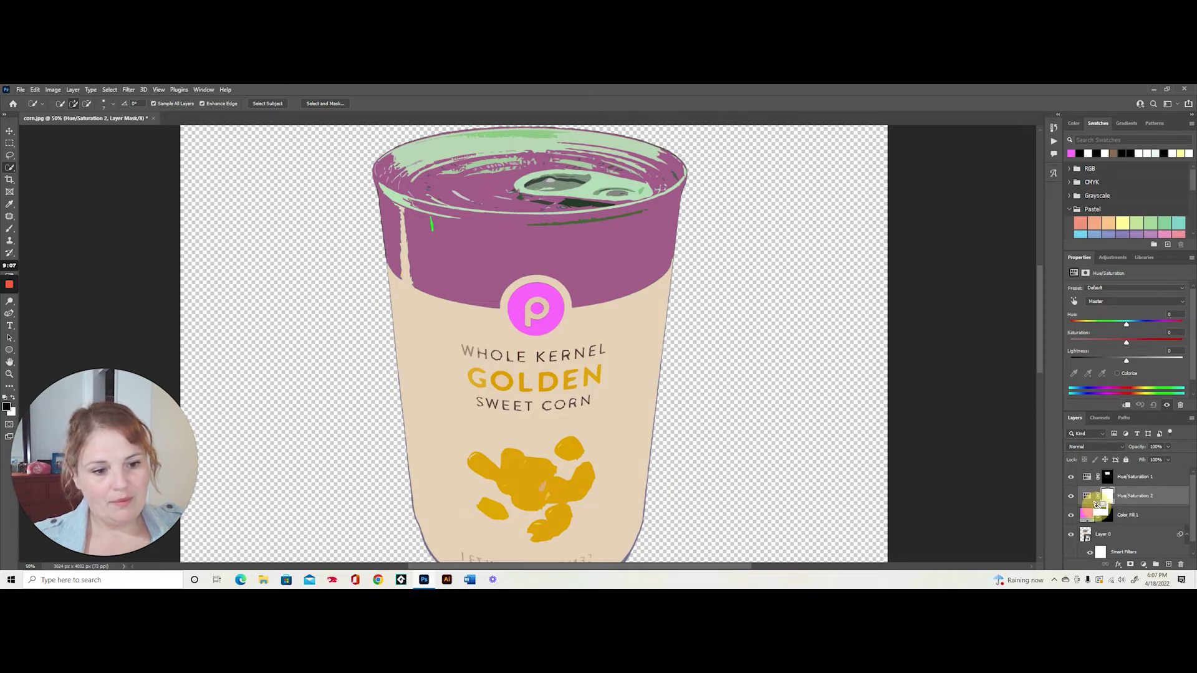
right_click(1156, 504)
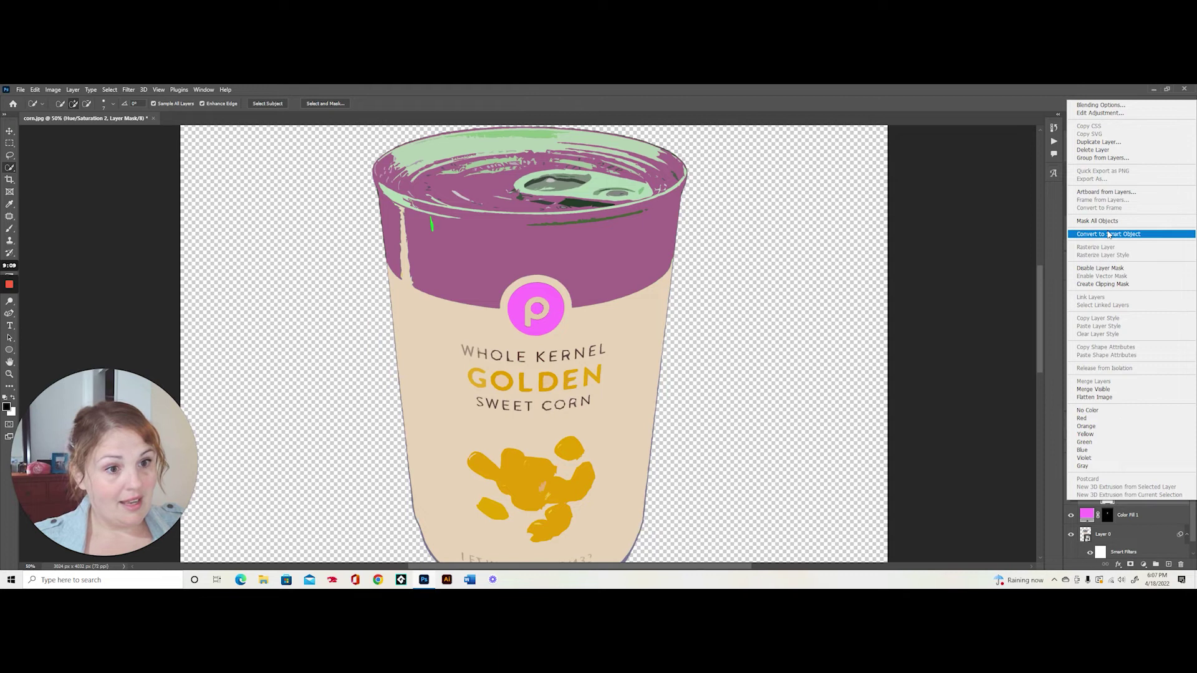
left_click(1103, 285)
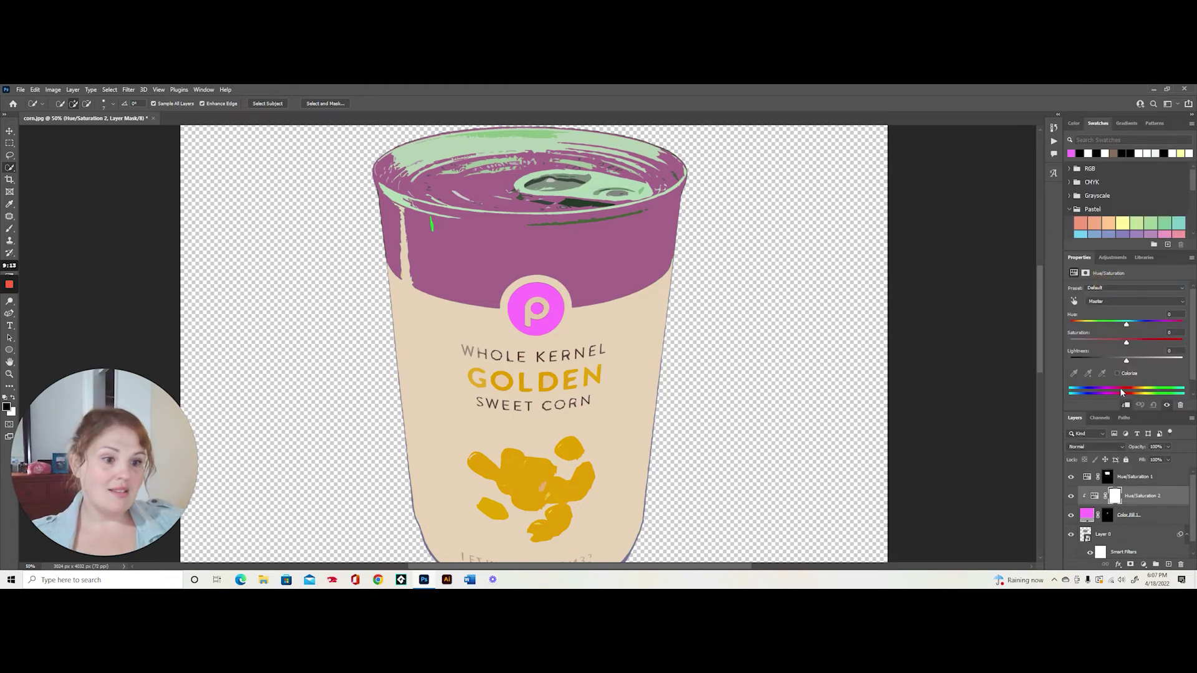
left_click(1094, 498)
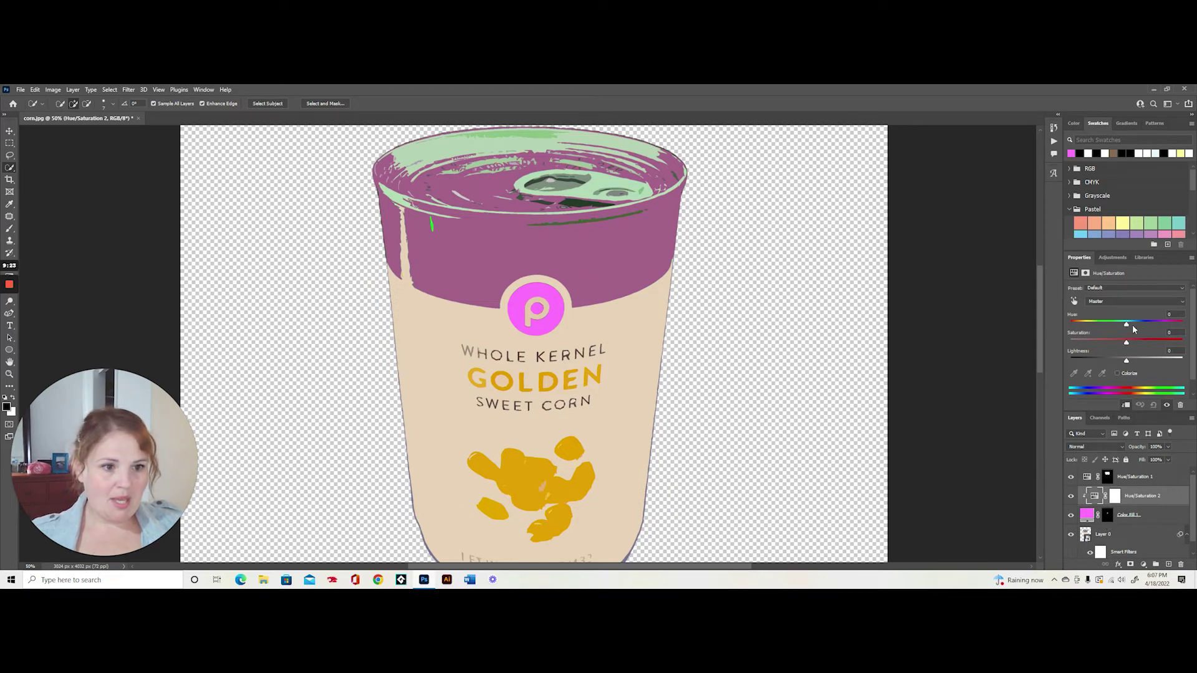
left_click_drag(1127, 325, 1081, 325)
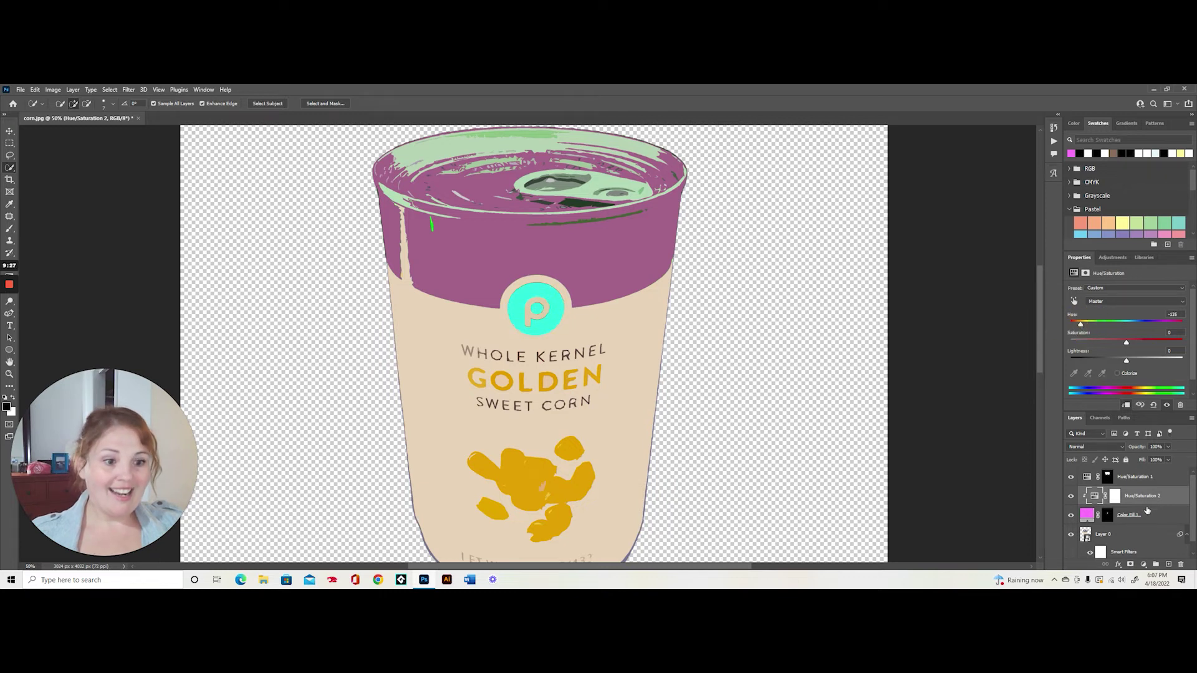
left_click_drag(1163, 505, 1161, 501)
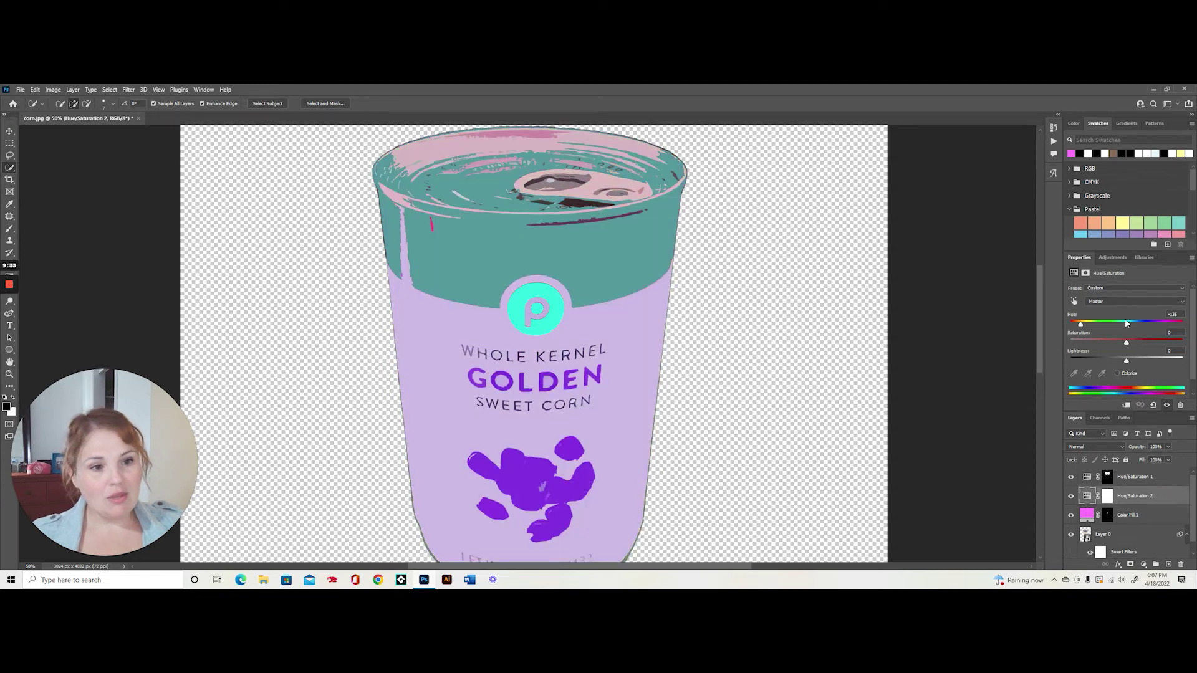
mouse_move(1081, 324)
left_mouse_down()
mouse_move(1133, 324)
mouse_move(1082, 325)
left_mouse_up()
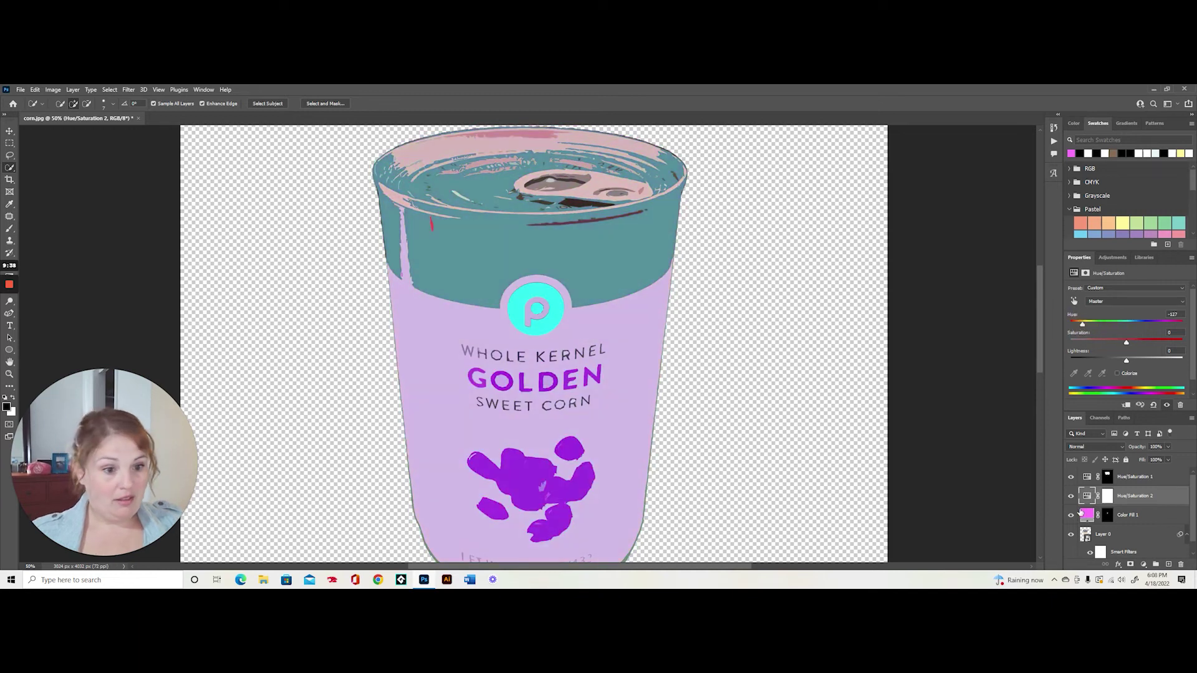
left_click(1134, 506, "alt")
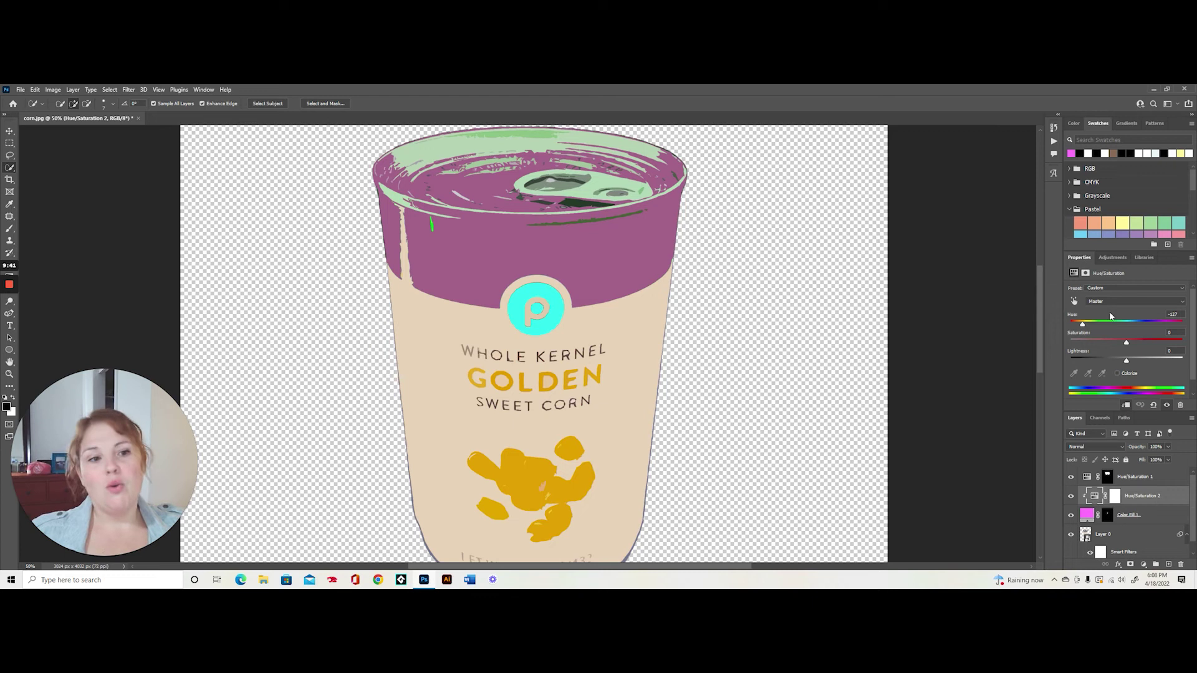
left_click_drag(1085, 327, 1128, 326)
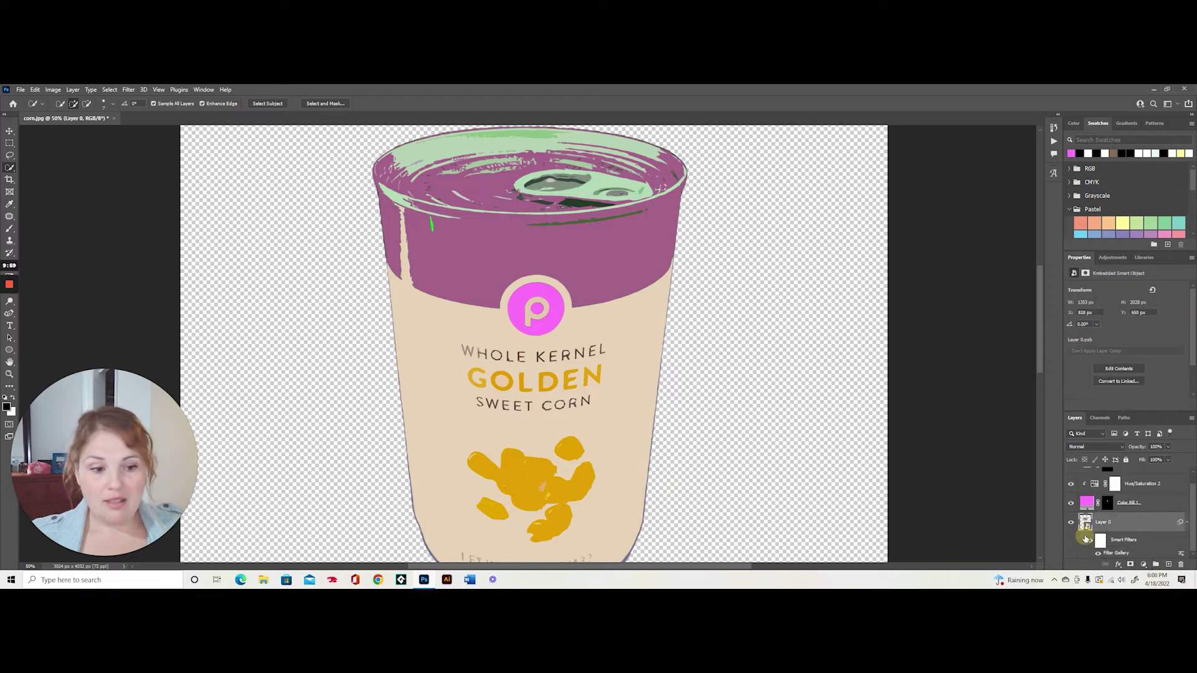
Step: Select the corn kernels and turn them bright green with a Hue/Saturation layer (Hue about +98)
left_click(9, 167)
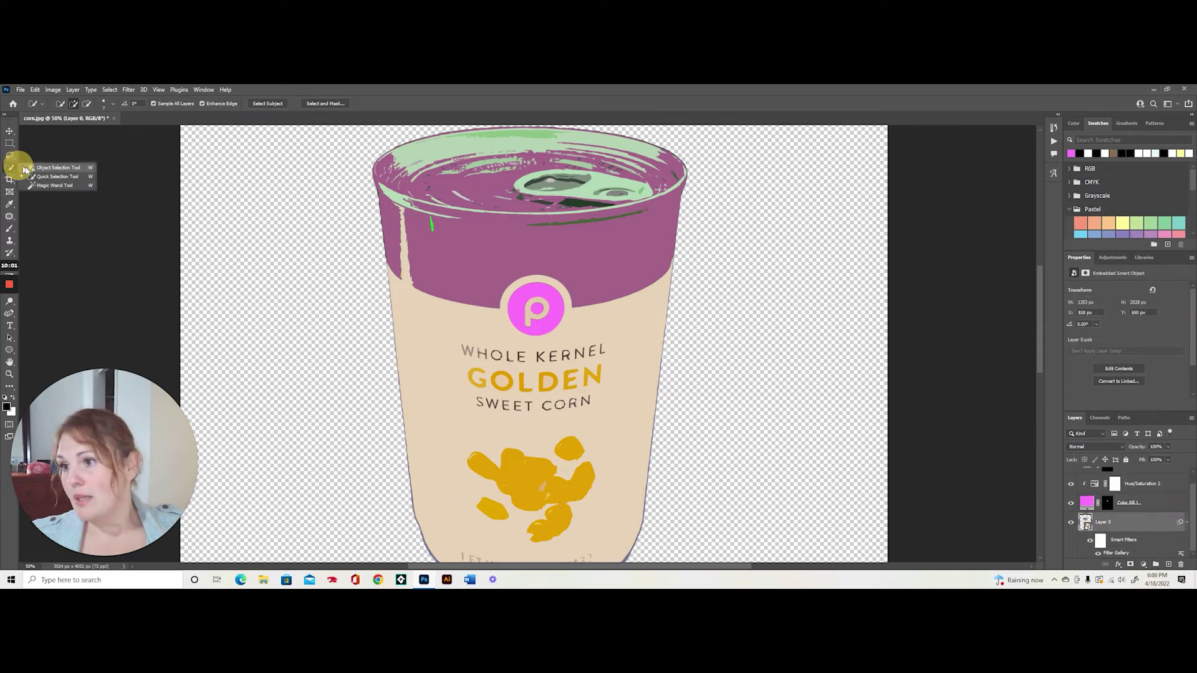
left_click(44, 167)
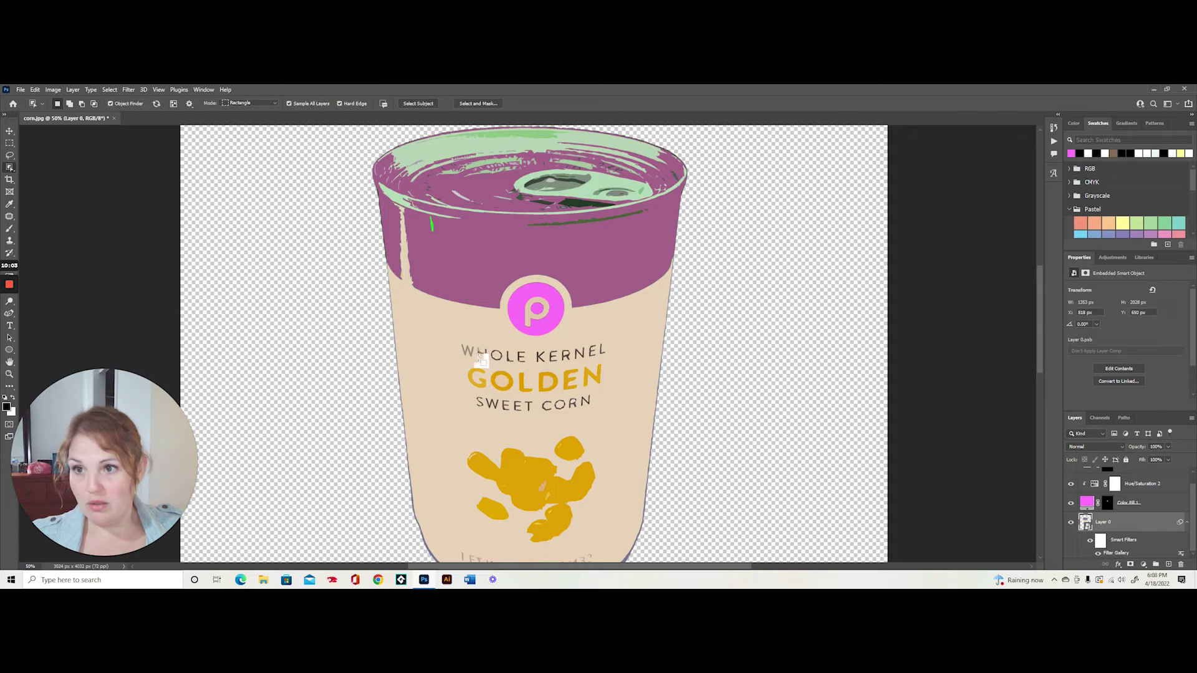
left_click_drag(435, 434, 627, 547)
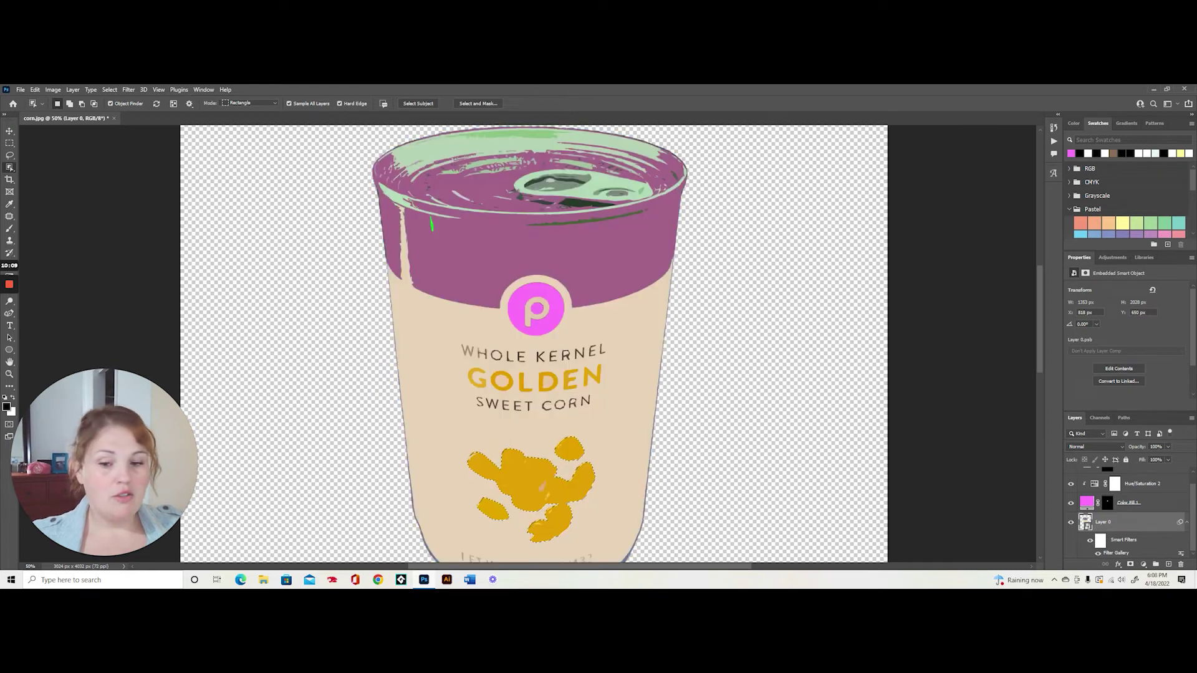
left_click(1143, 564)
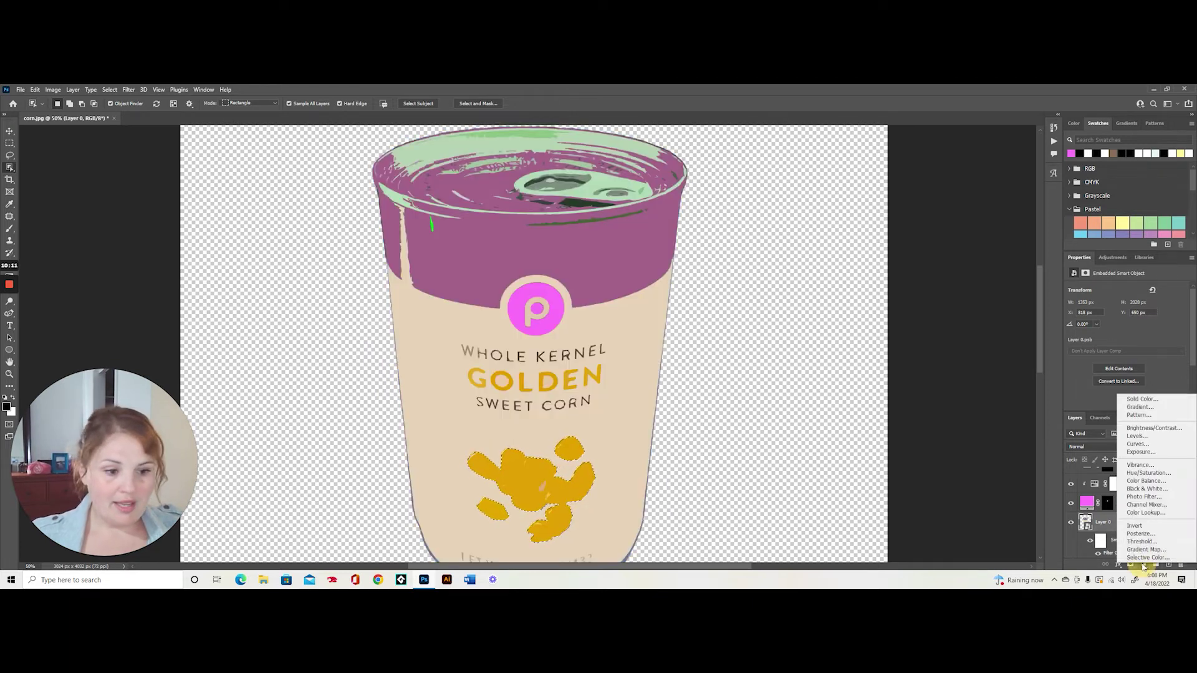
left_click(1154, 474)
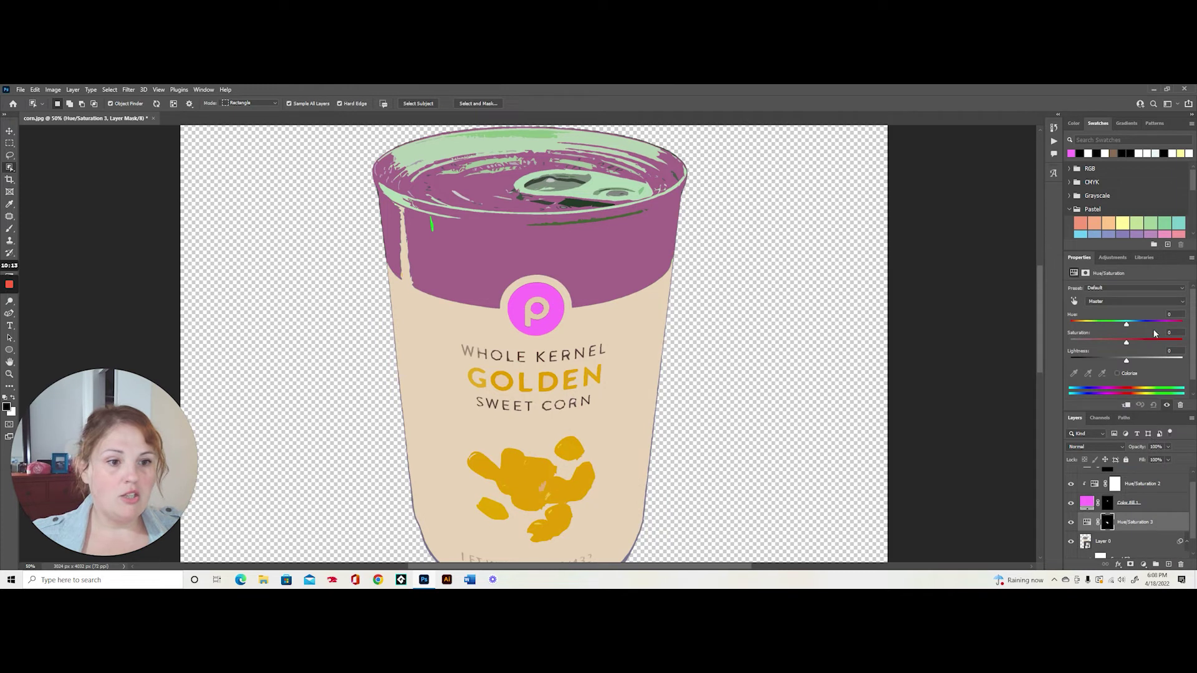
left_click_drag(1128, 326, 1163, 327)
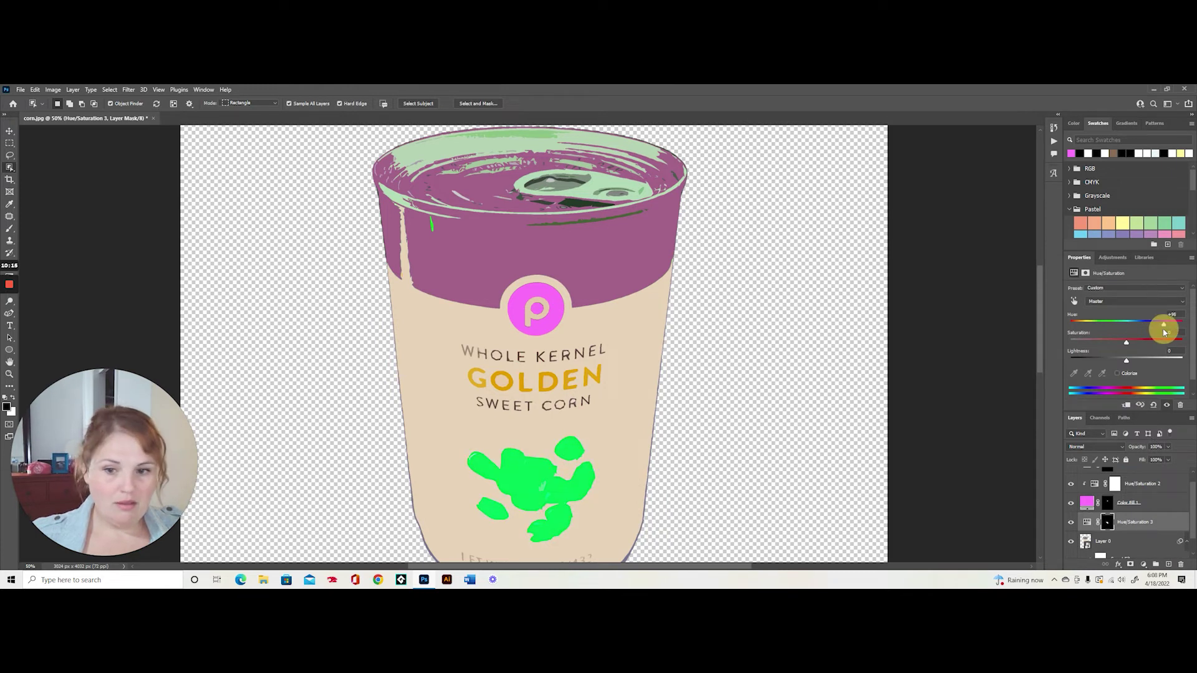
Step: Select GOLDEN on Layer 0 and turn it magenta with a Hue/Saturation layer (Hue -80)
left_click(1104, 542)
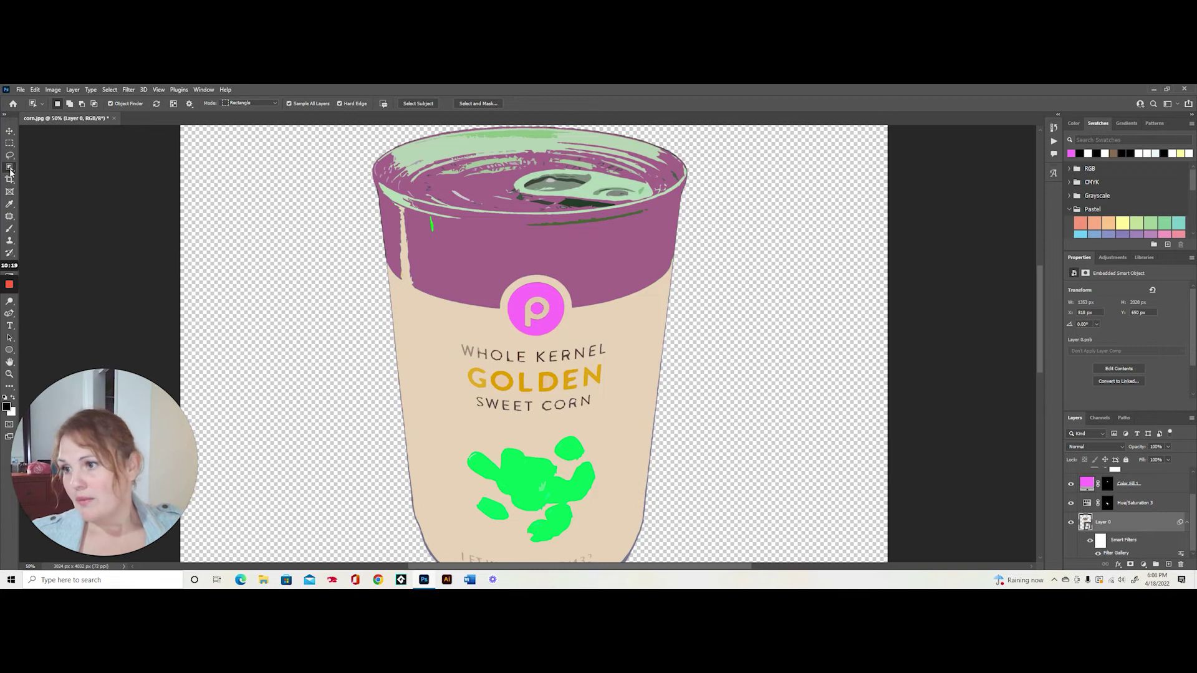
left_click_drag(451, 360, 614, 393)
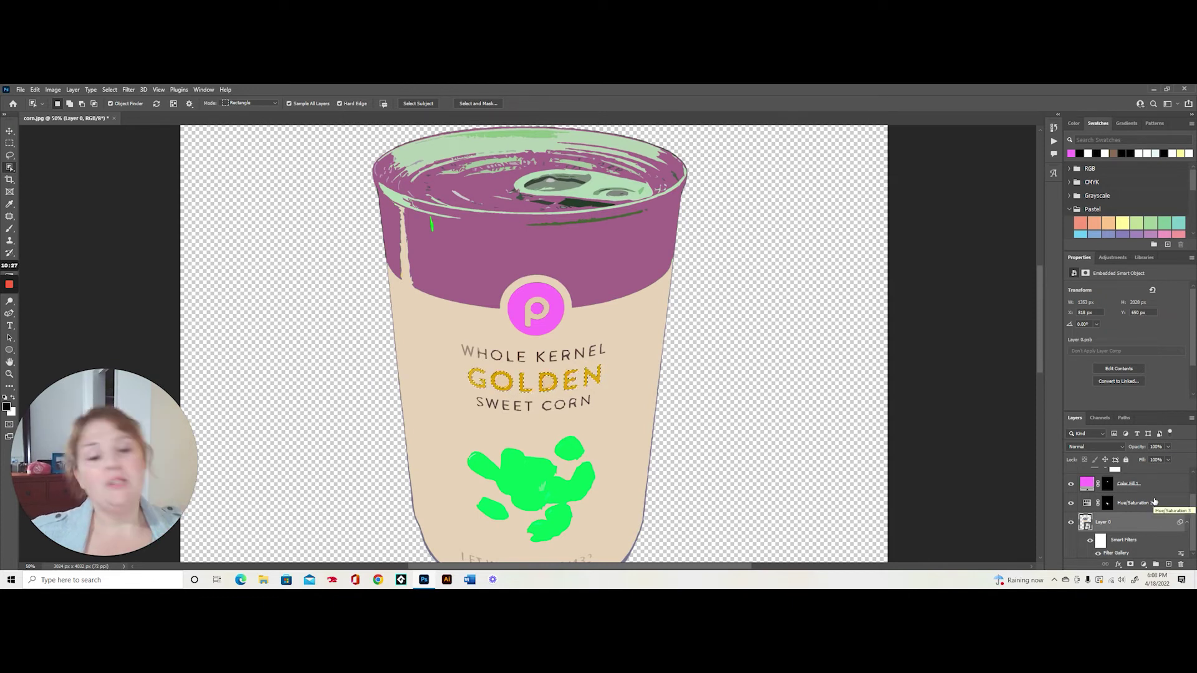
left_click(1144, 565)
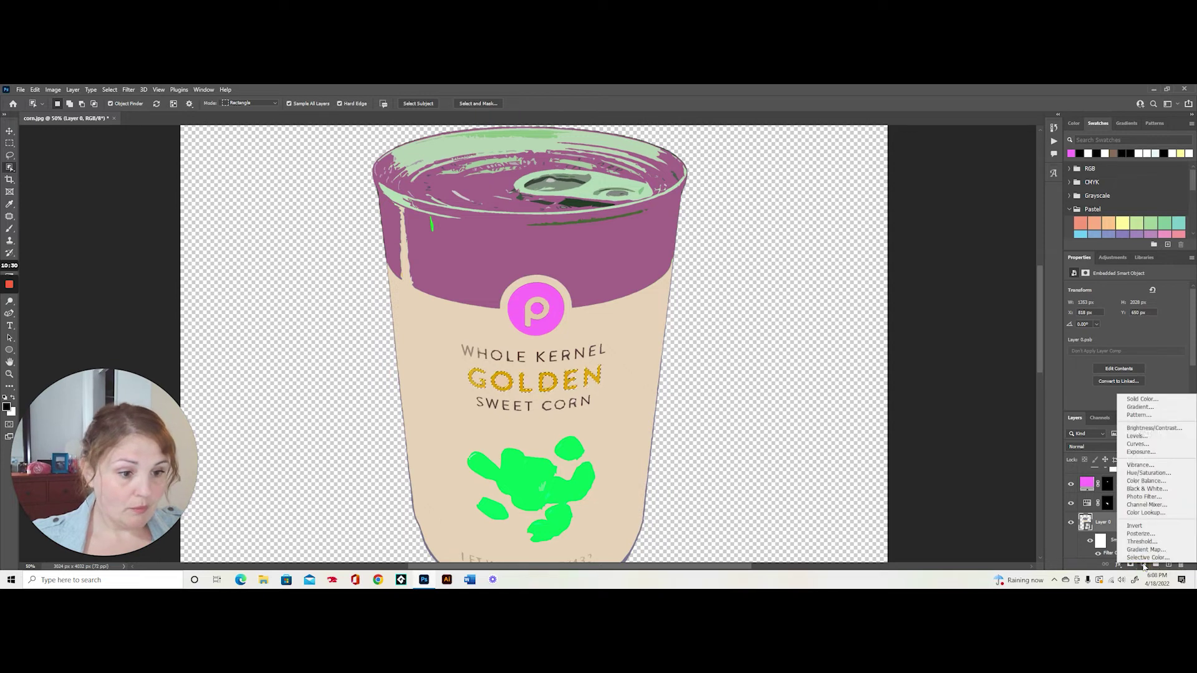
left_click(1153, 473)
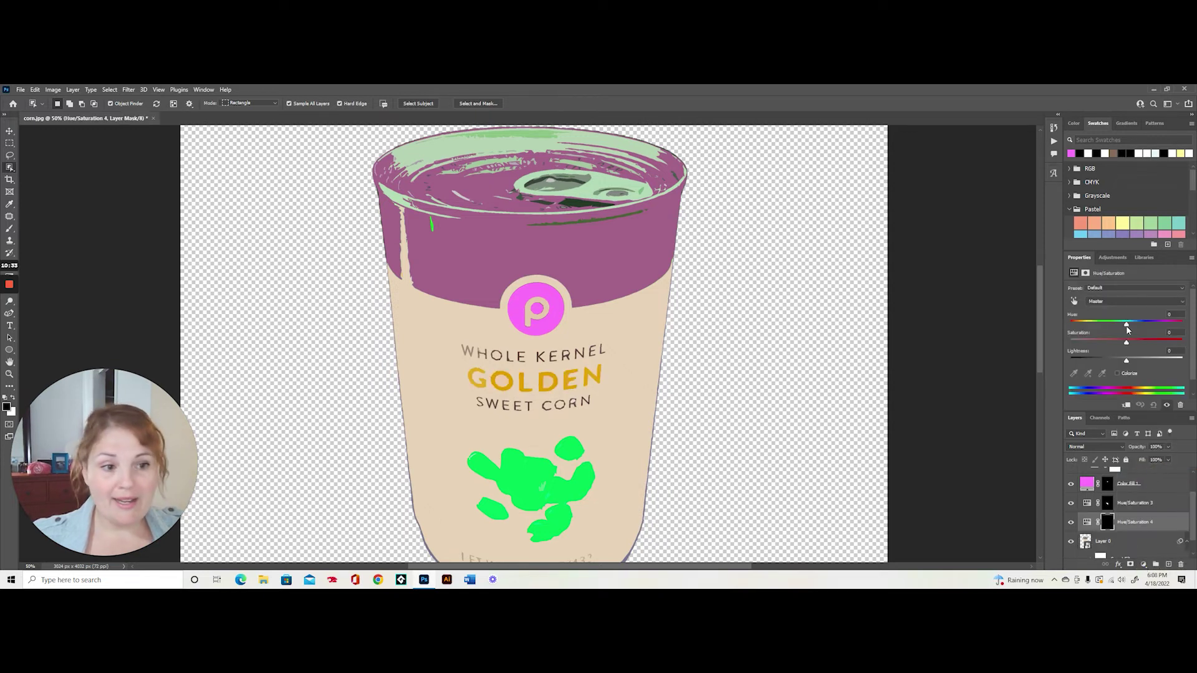
left_click_drag(1128, 327, 1094, 322)
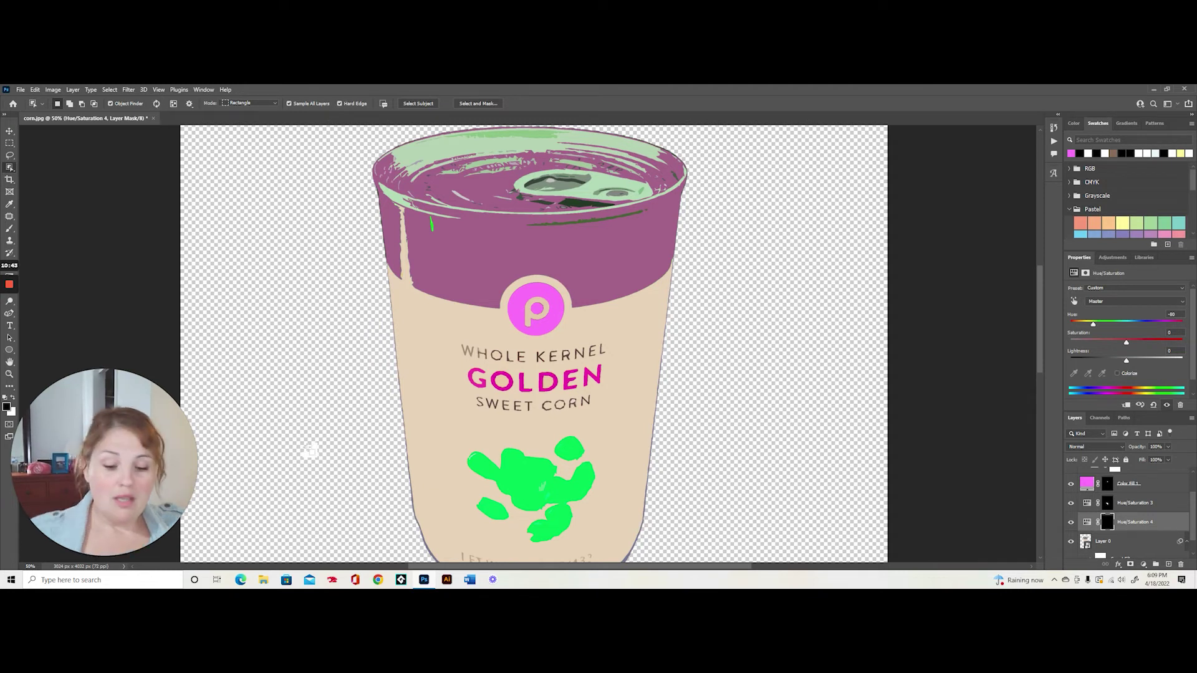
Step: Zoom out to the full canvas and place a new empty Layer 1 beneath Layer 0
key("z")
left_click(580, 372, "alt")
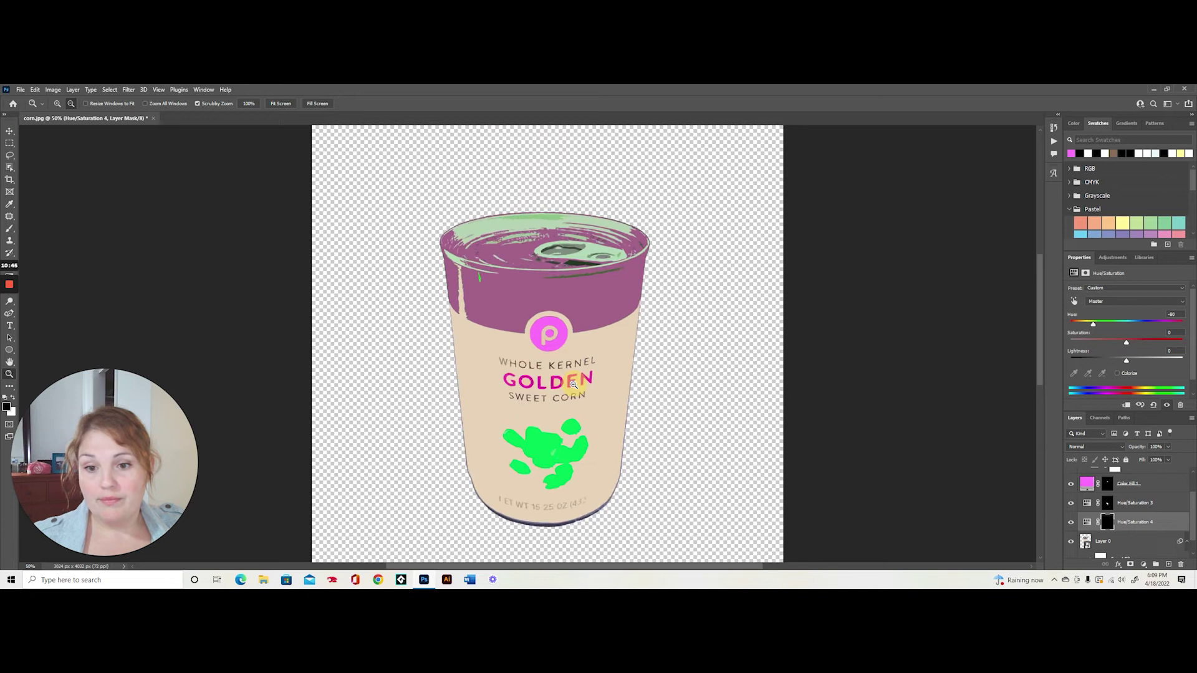
key("w")
key("z")
left_click(697, 370, "alt")
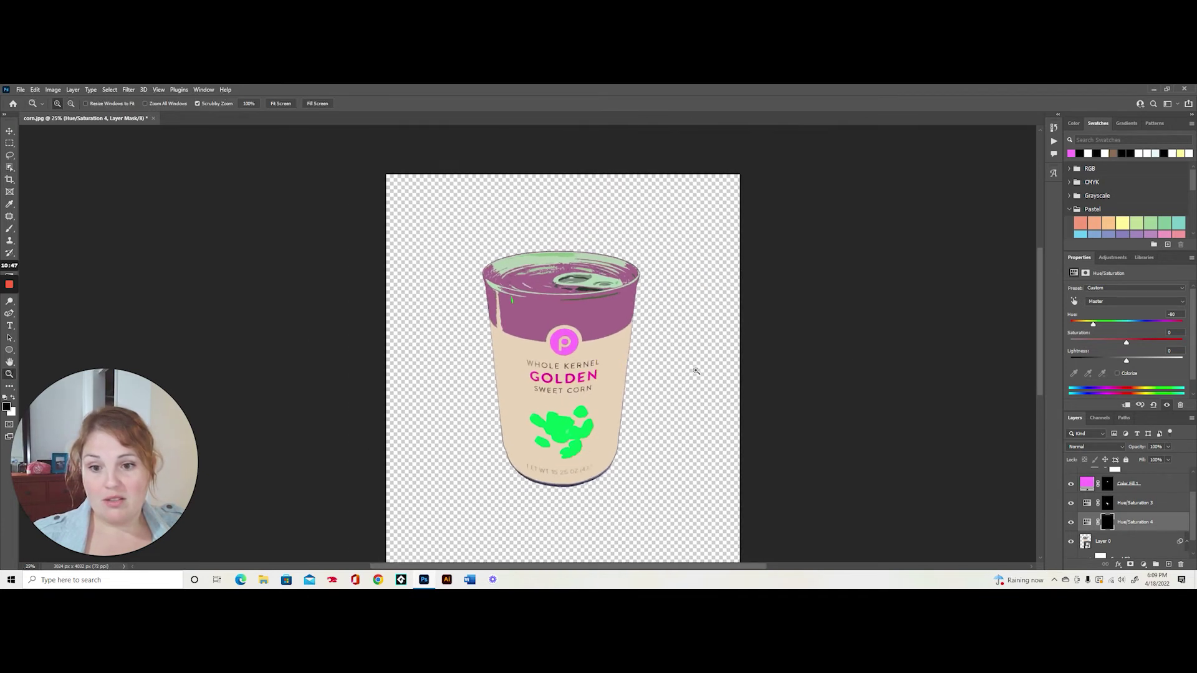
scroll(850, 371, "up", 1)
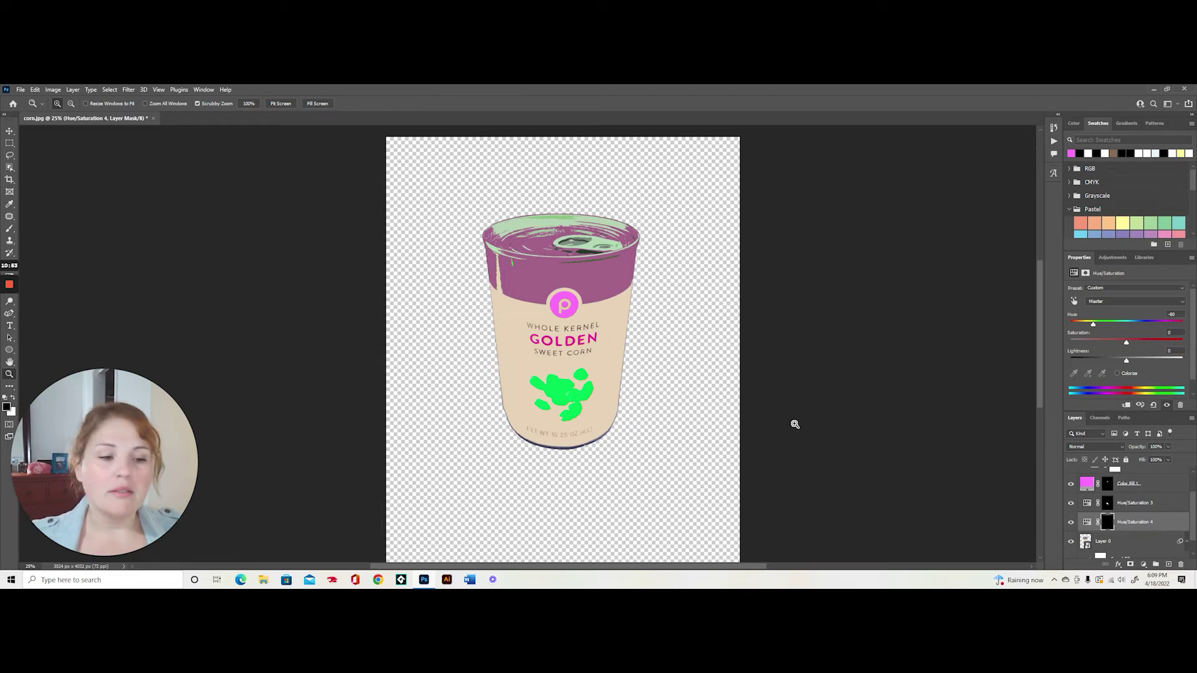
scroll(1183, 529, "down", 1)
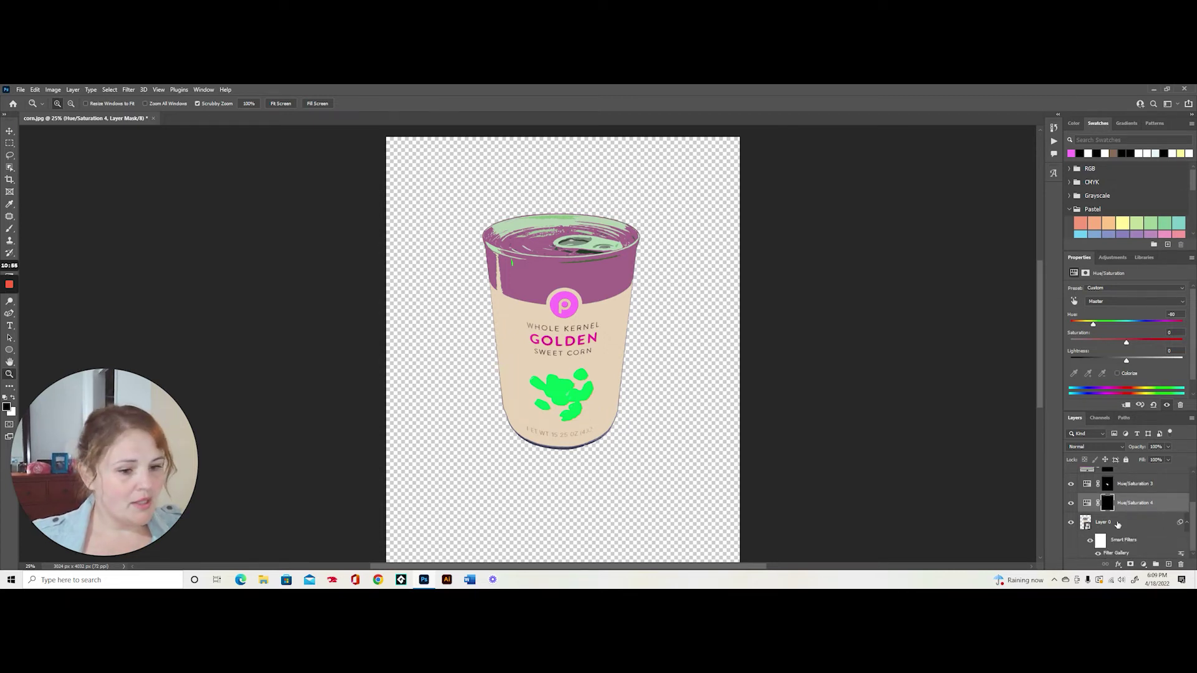
left_click(1118, 524)
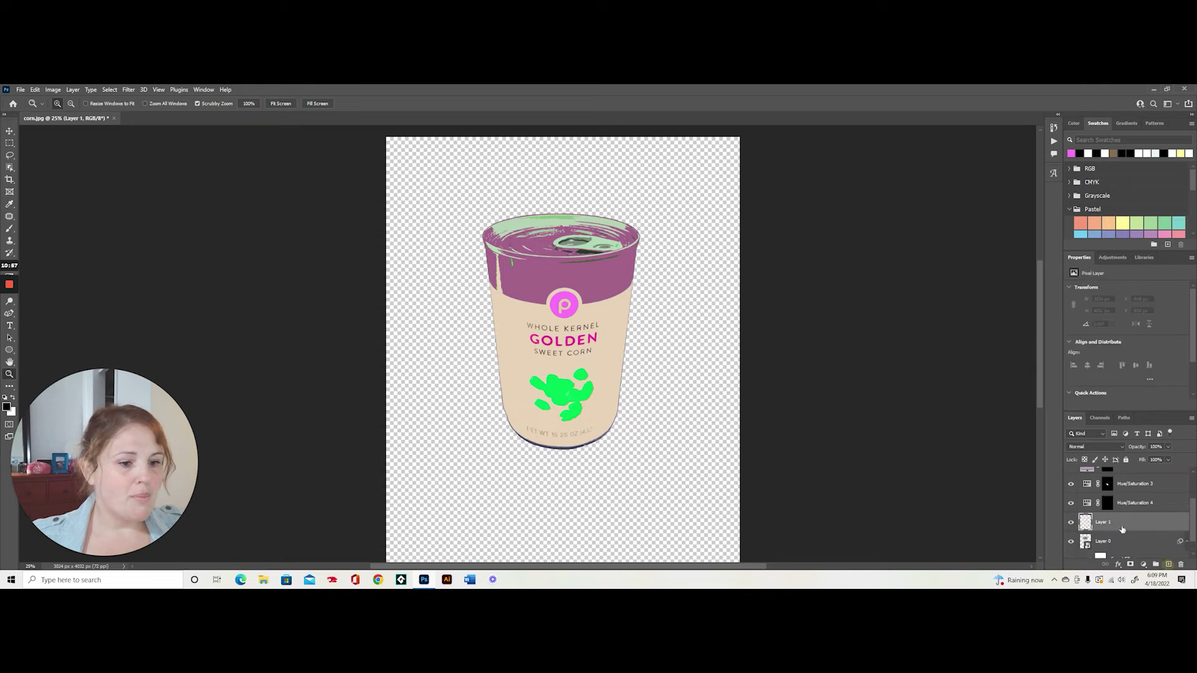
left_click(1168, 565)
left_click_drag(1108, 504, 1107, 558)
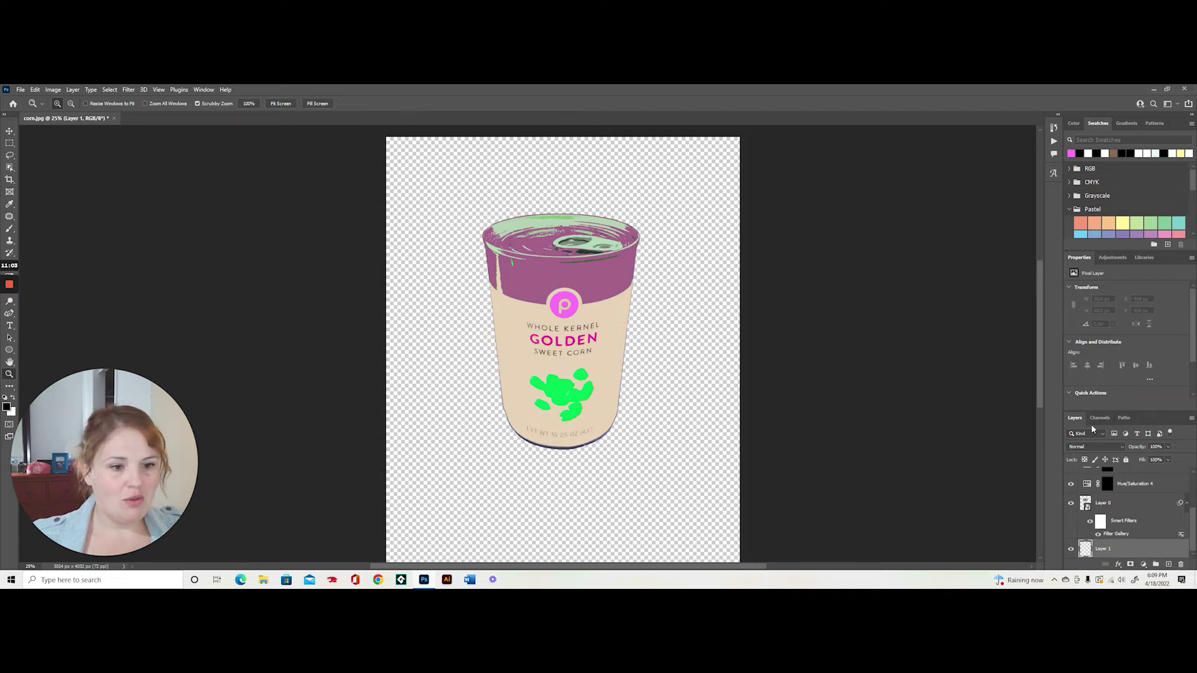
Step: Float the Layers panel as a separate, shorter window
left_click_drag(1075, 417, 884, 139)
left_click_drag(916, 281, 918, 517)
left_click_drag(923, 144, 938, 144)
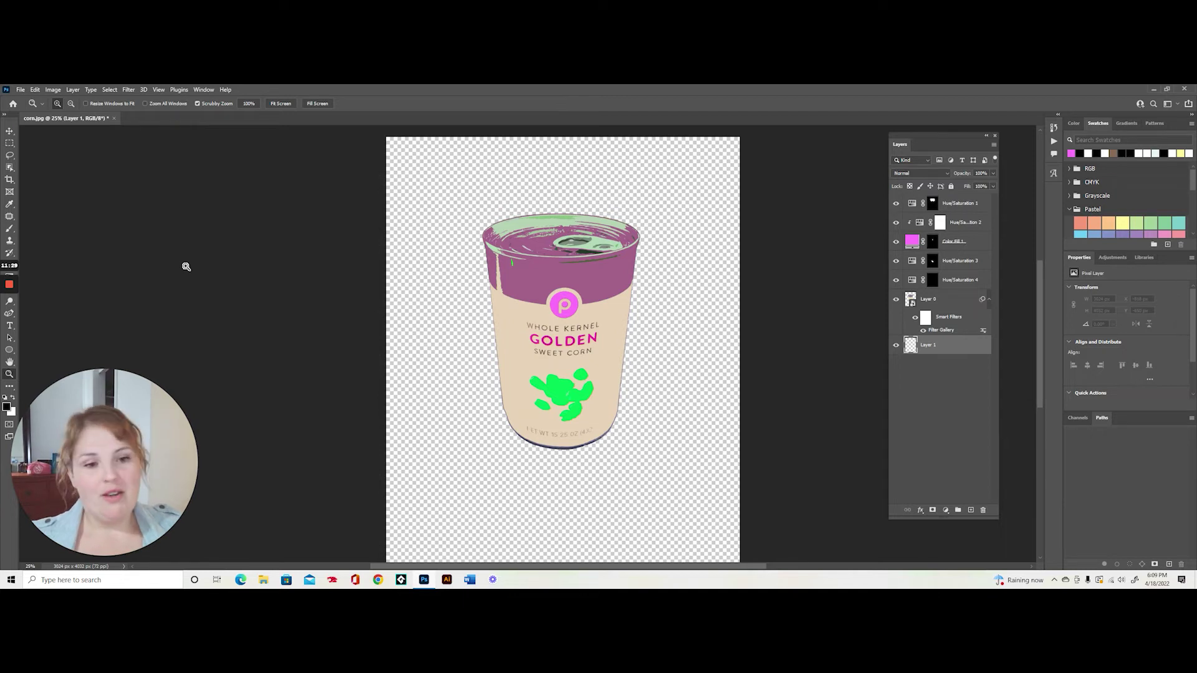
Step: Add a pale mint-green Solid Color fill layer behind the corn can
left_click(946, 510)
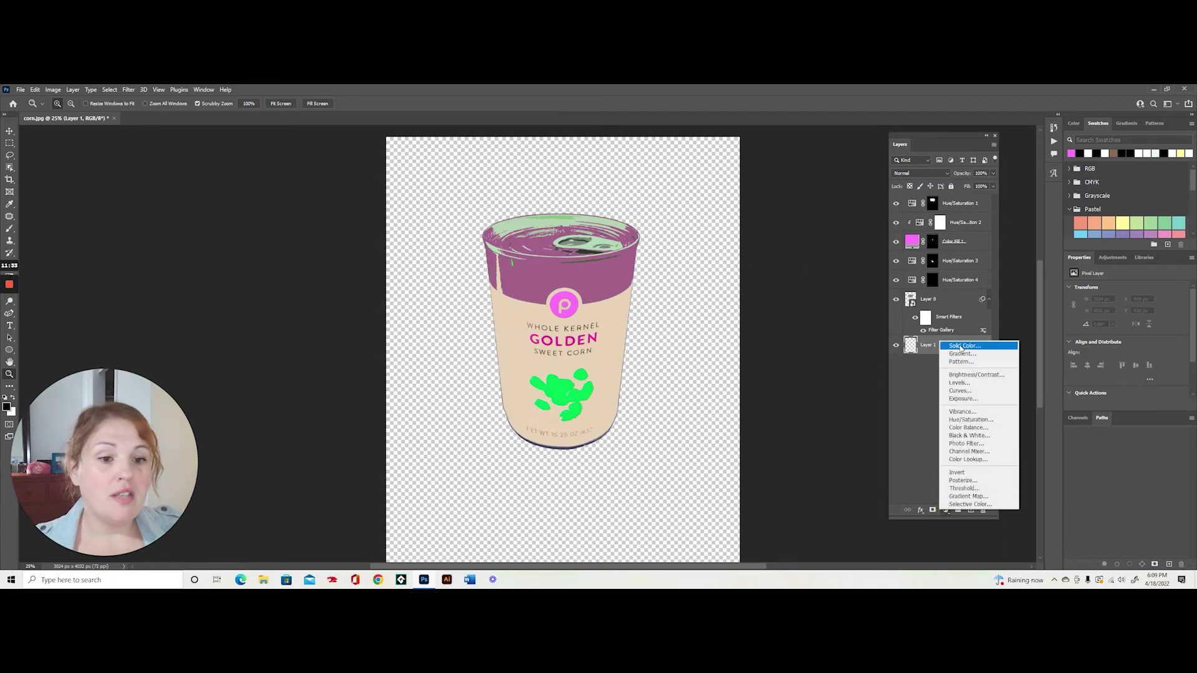
left_click(960, 346)
left_click_drag(845, 262, 845, 337)
left_click(835, 261)
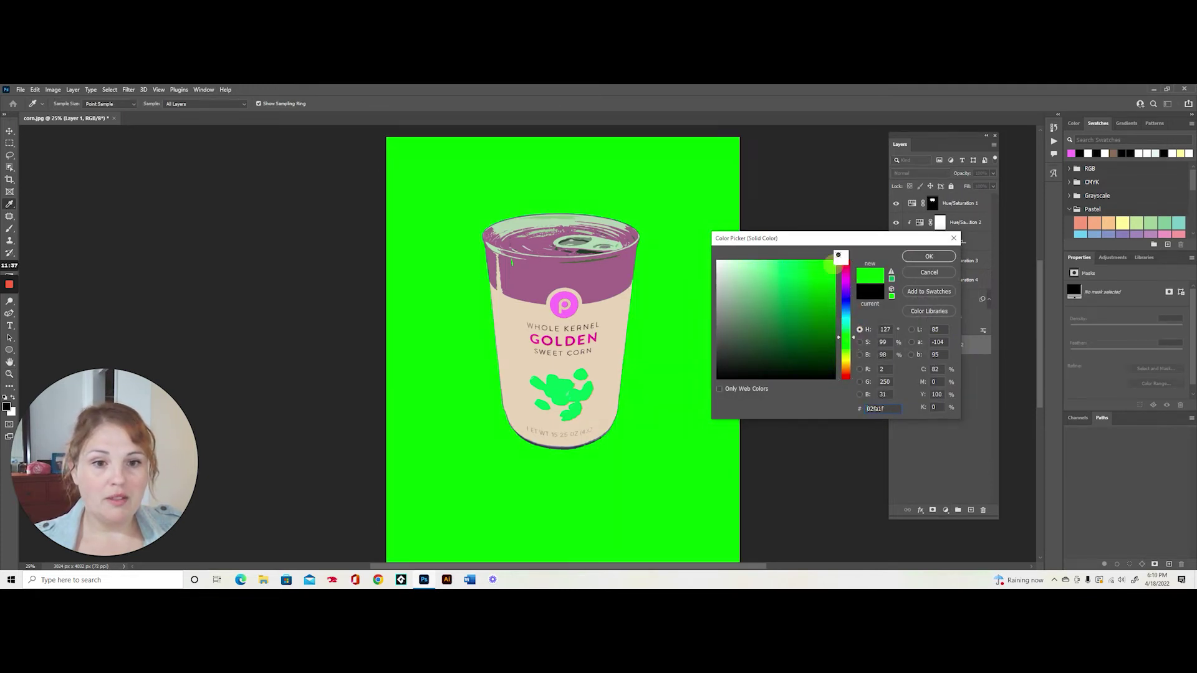
left_click_drag(794, 276, 774, 260)
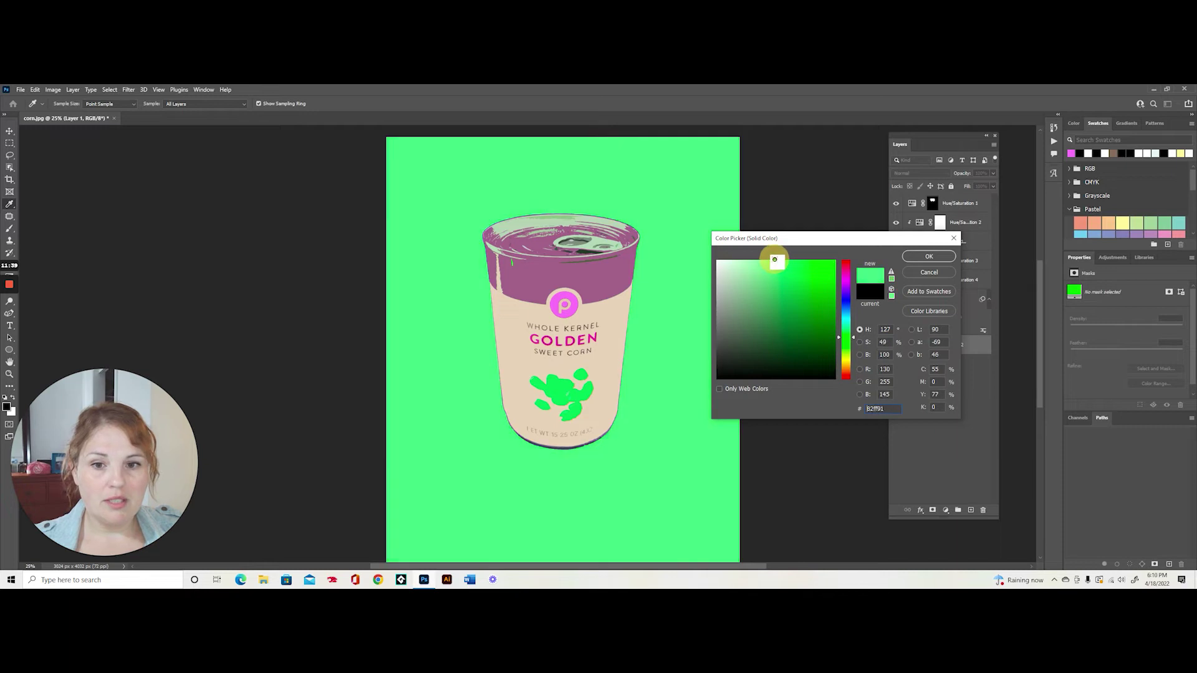
left_click(928, 257)
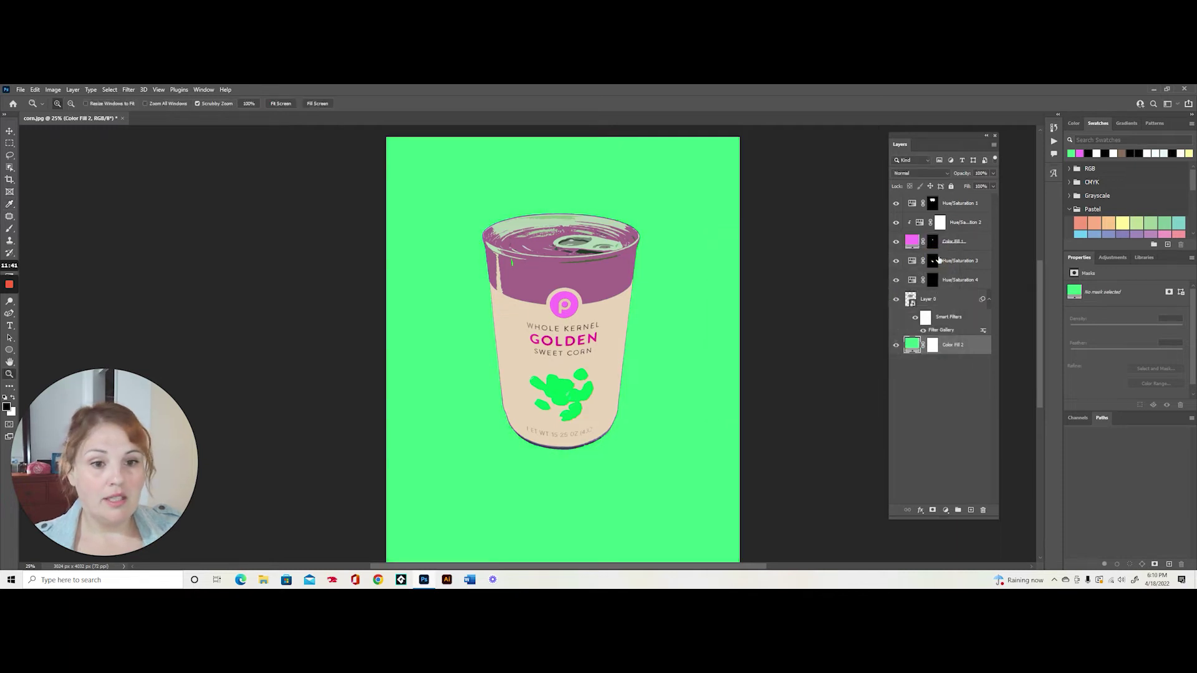
Step: Paint a black zigzag down the right side of the green fill's mask with the Brush
left_click(933, 346)
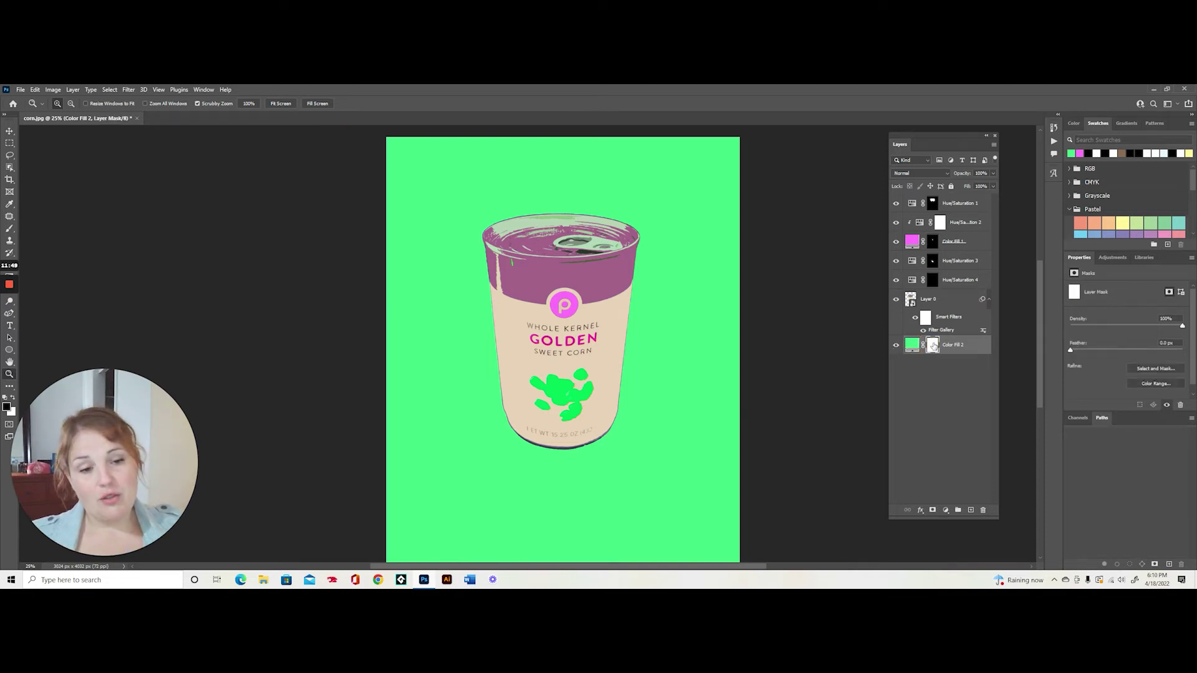
left_click(10, 231)
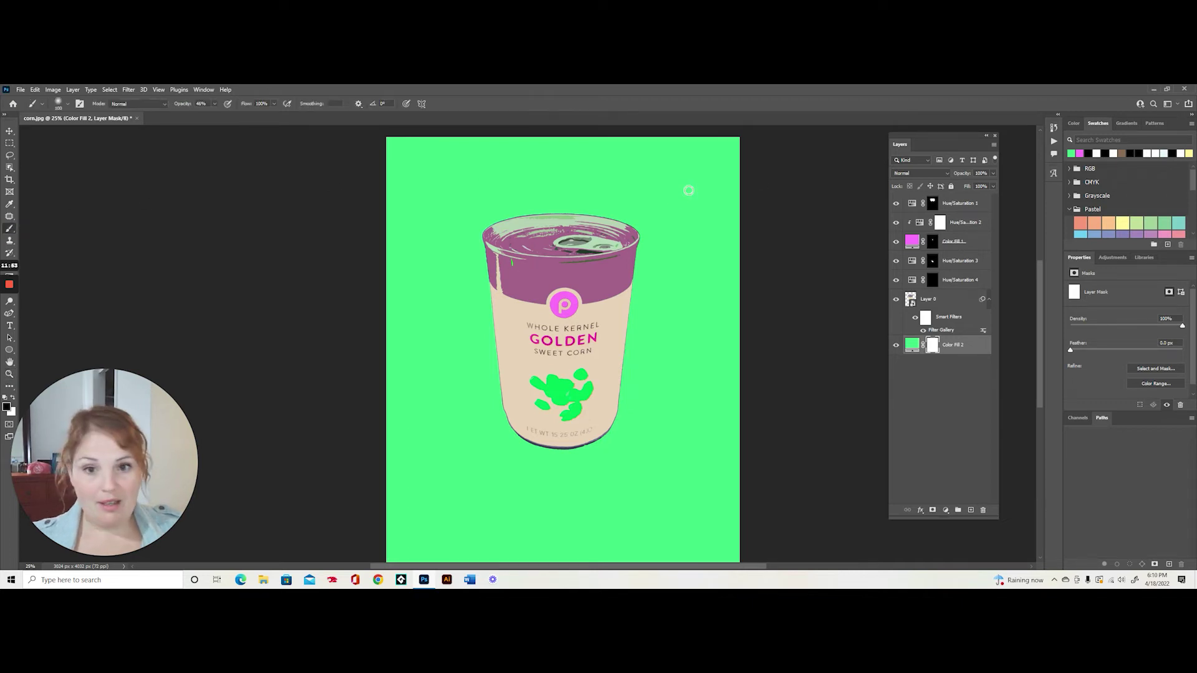
mouse_move(675, 135)
left_mouse_down()
mouse_move(669, 194)
mouse_move(751, 191)
mouse_move(647, 302)
mouse_move(737, 301)
mouse_move(552, 430)
mouse_move(741, 388)
mouse_move(654, 471)
mouse_move(603, 571)
mouse_move(743, 554)
left_mouse_up()
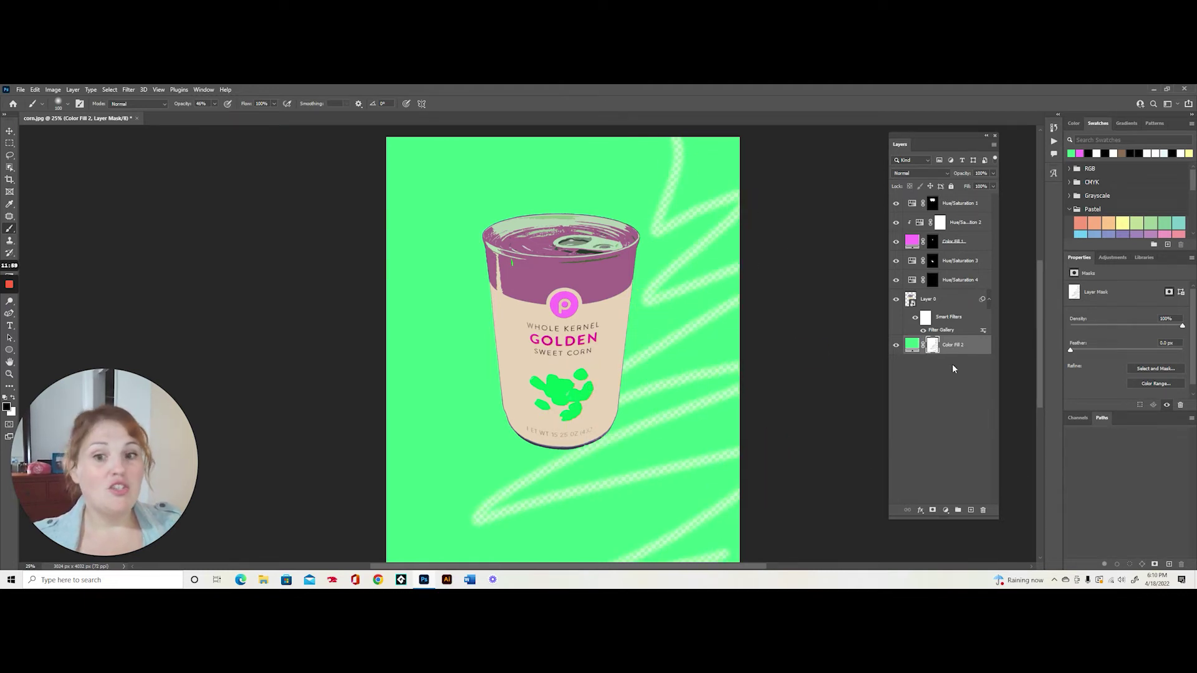
Step: Add a magenta Solid Color fill layer beneath the green background fill
left_click(970, 510)
left_click_drag(936, 346, 935, 369)
left_click(946, 510)
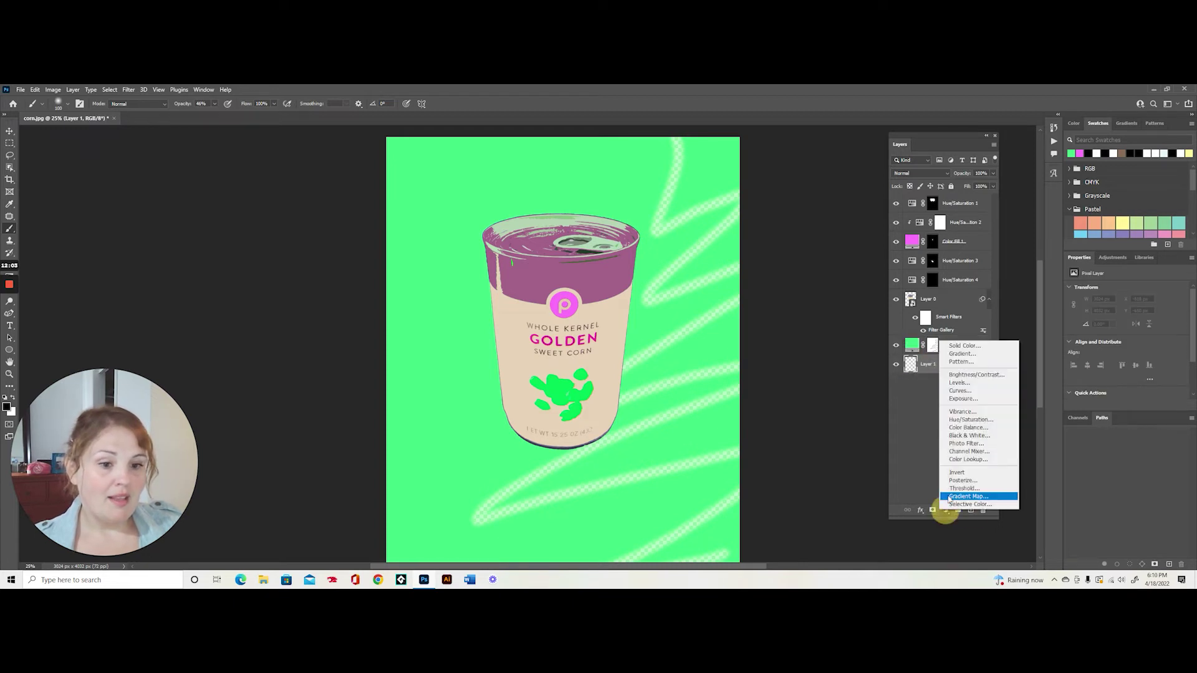
left_click(960, 347)
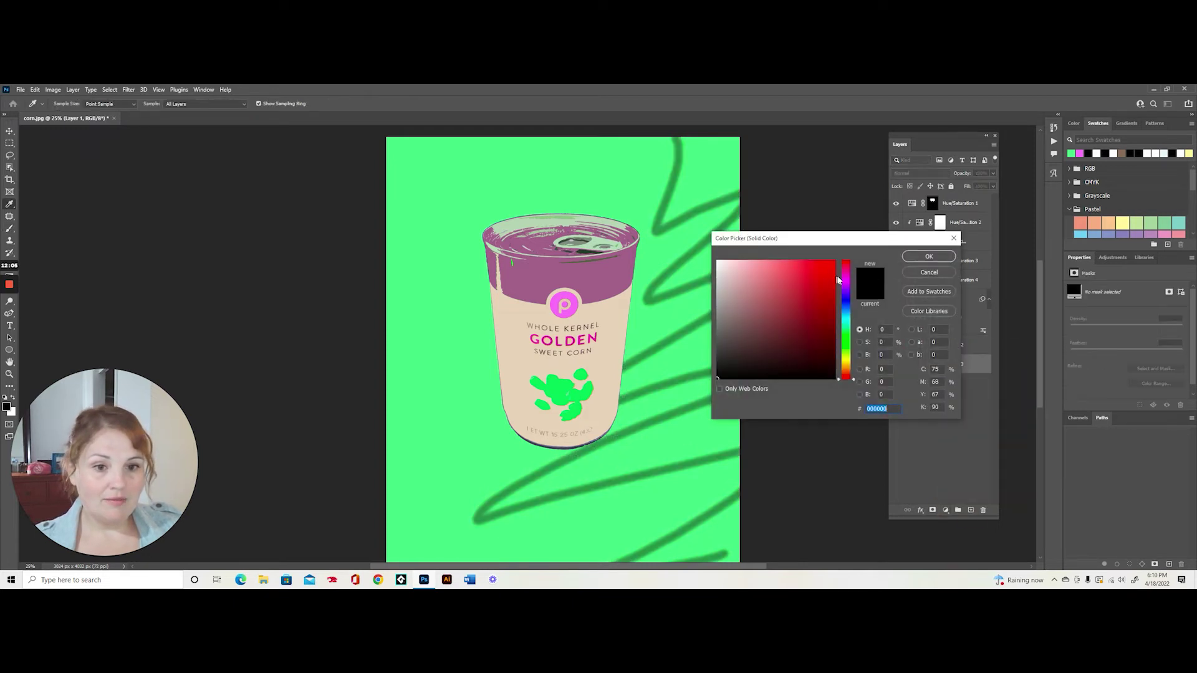
left_click(846, 270)
left_click(829, 260)
left_click(908, 255)
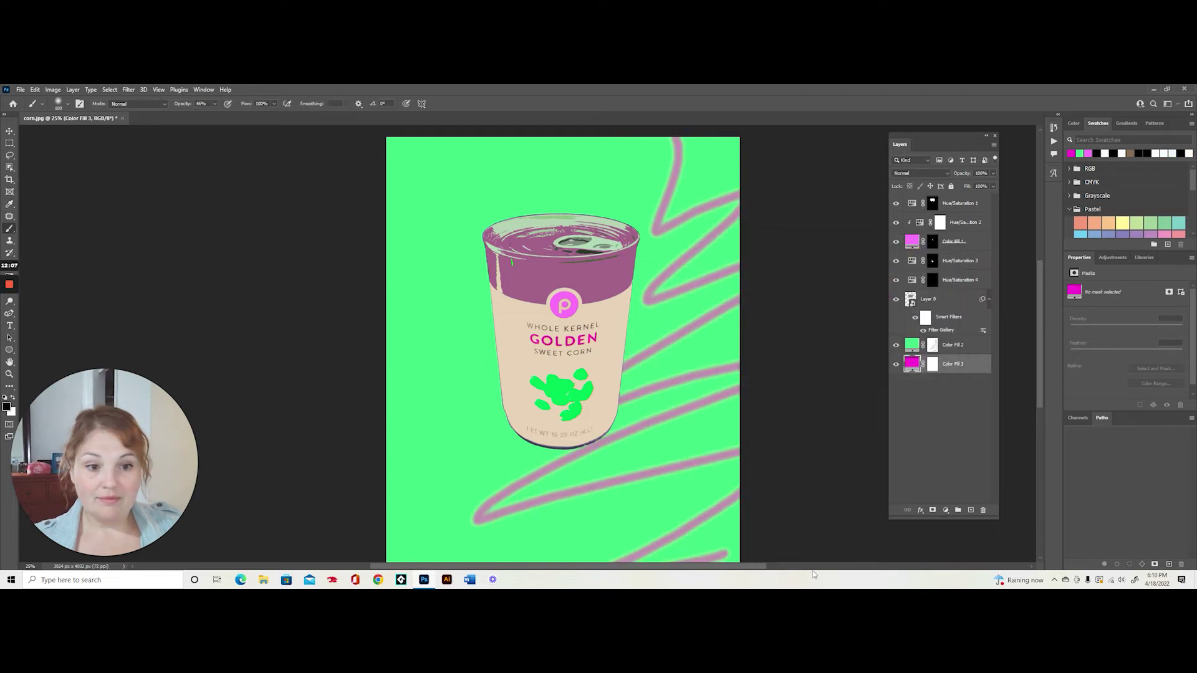
Step: Paint more zigzag strokes down the left side and across the top of the mask
left_click(932, 345)
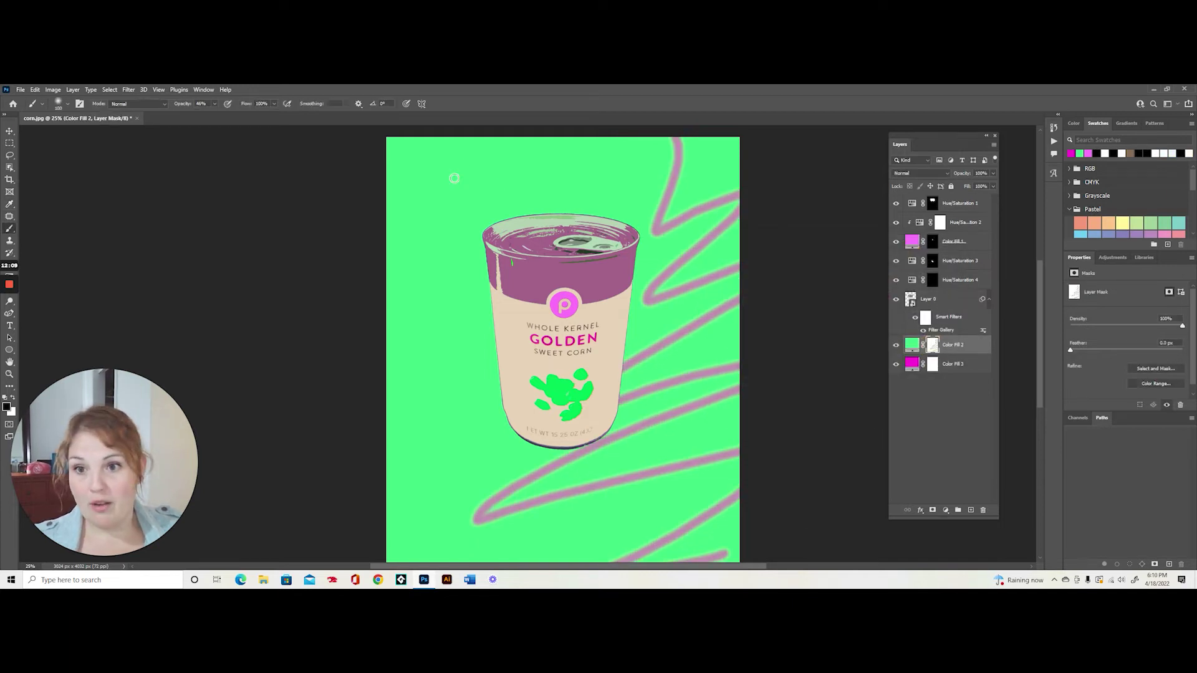
mouse_move(450, 179)
left_mouse_down()
mouse_move(414, 162)
mouse_move(436, 361)
left_mouse_up()
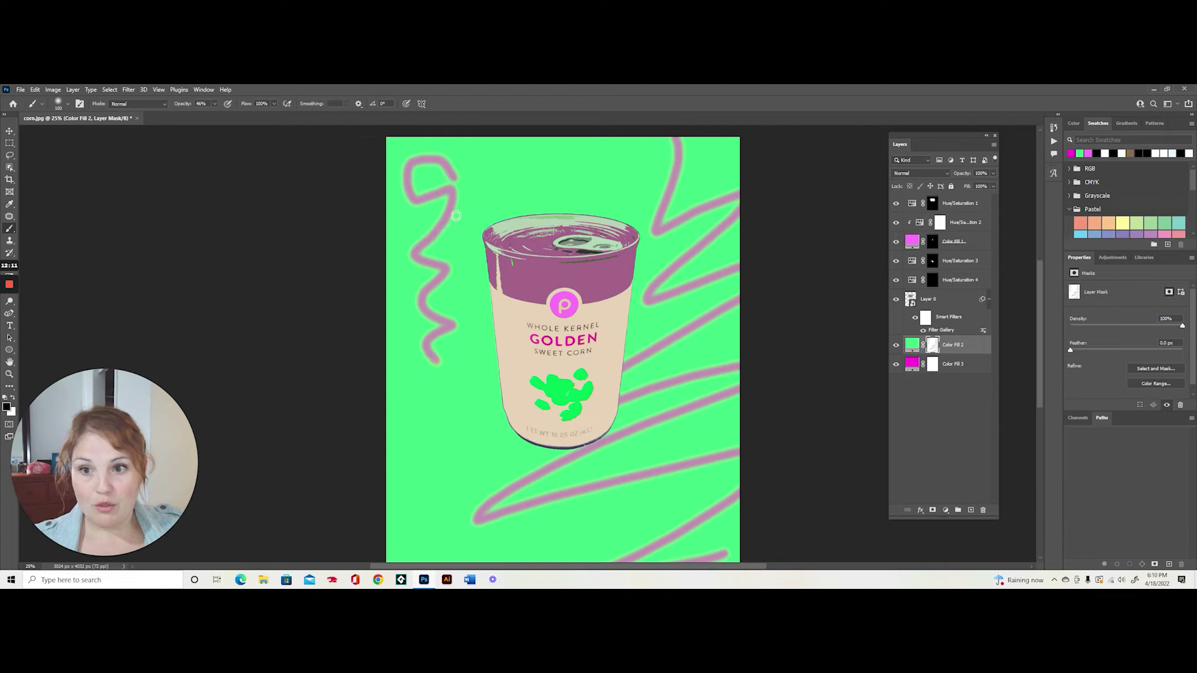
mouse_move(453, 215)
left_mouse_down()
mouse_move(561, 160)
mouse_move(566, 177)
left_mouse_up()
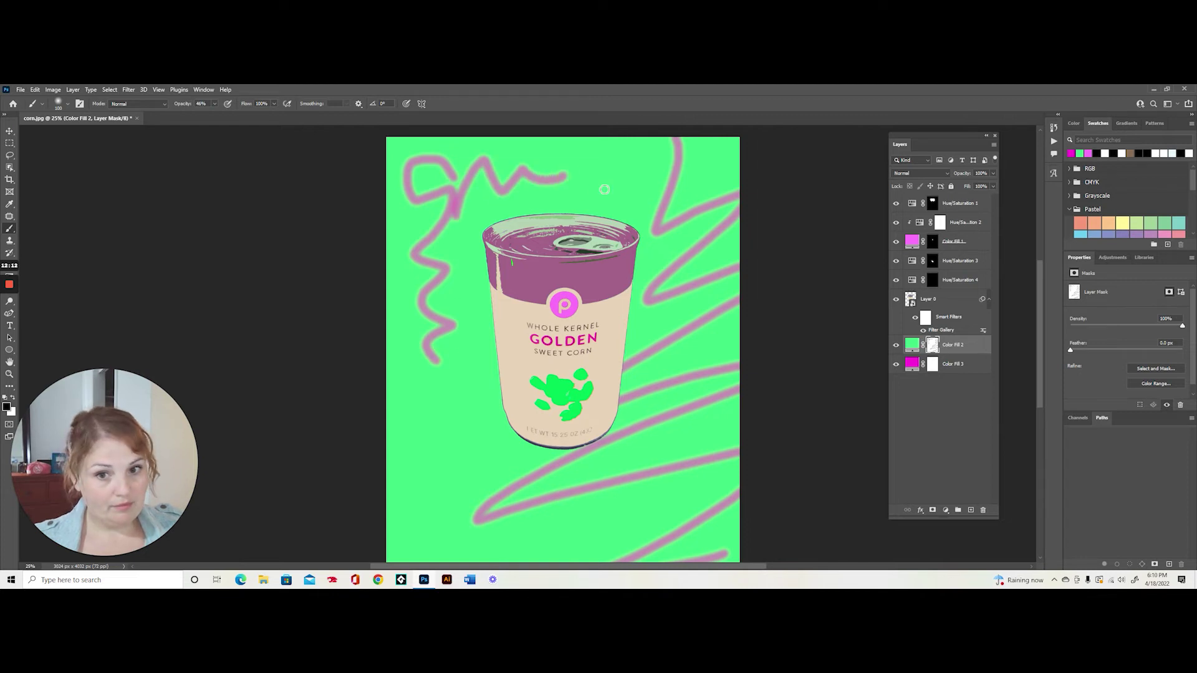
Step: Recolour the background fill layer to a darker pink
double_click(912, 347)
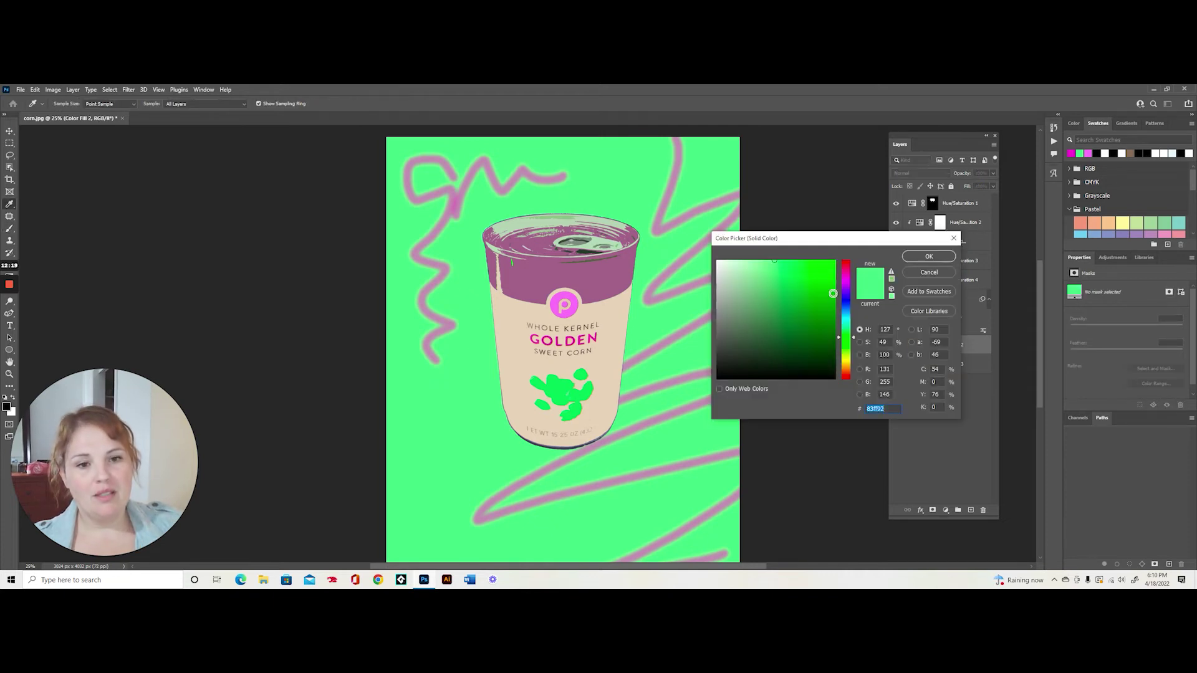
left_click(846, 282)
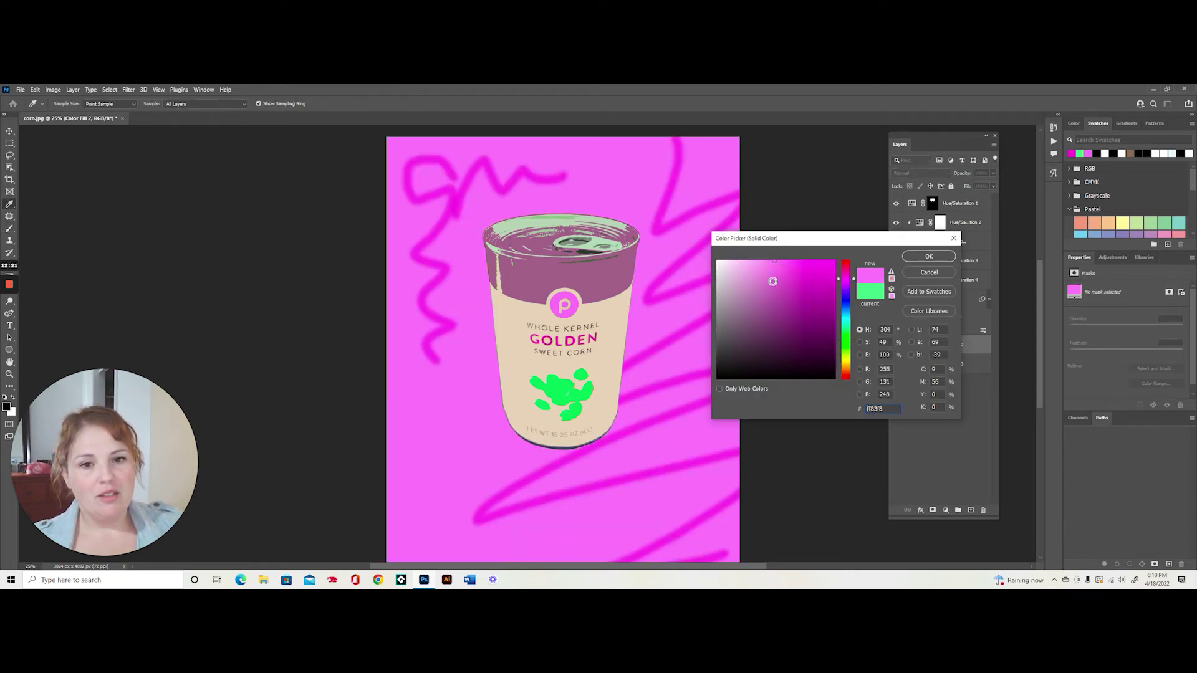
left_click(773, 281)
left_click(941, 257)
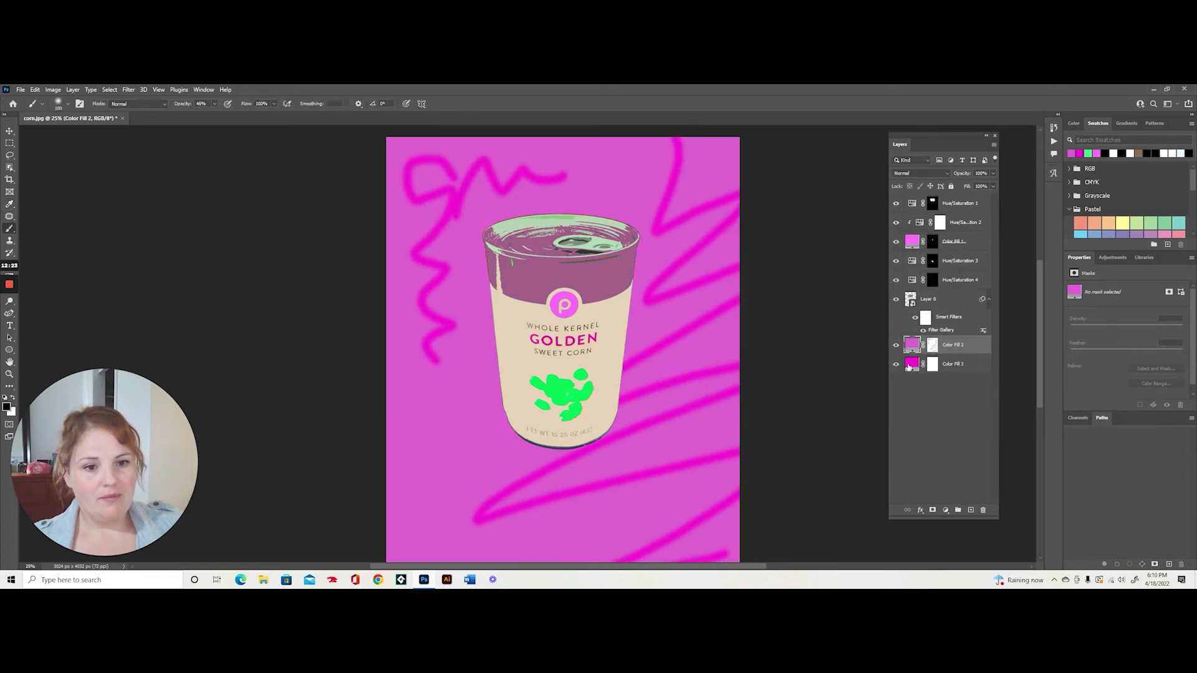
Step: Turn the lower fill layer green, then delete that lower Color Fill 3 layer
double_click(912, 366)
left_click(846, 340)
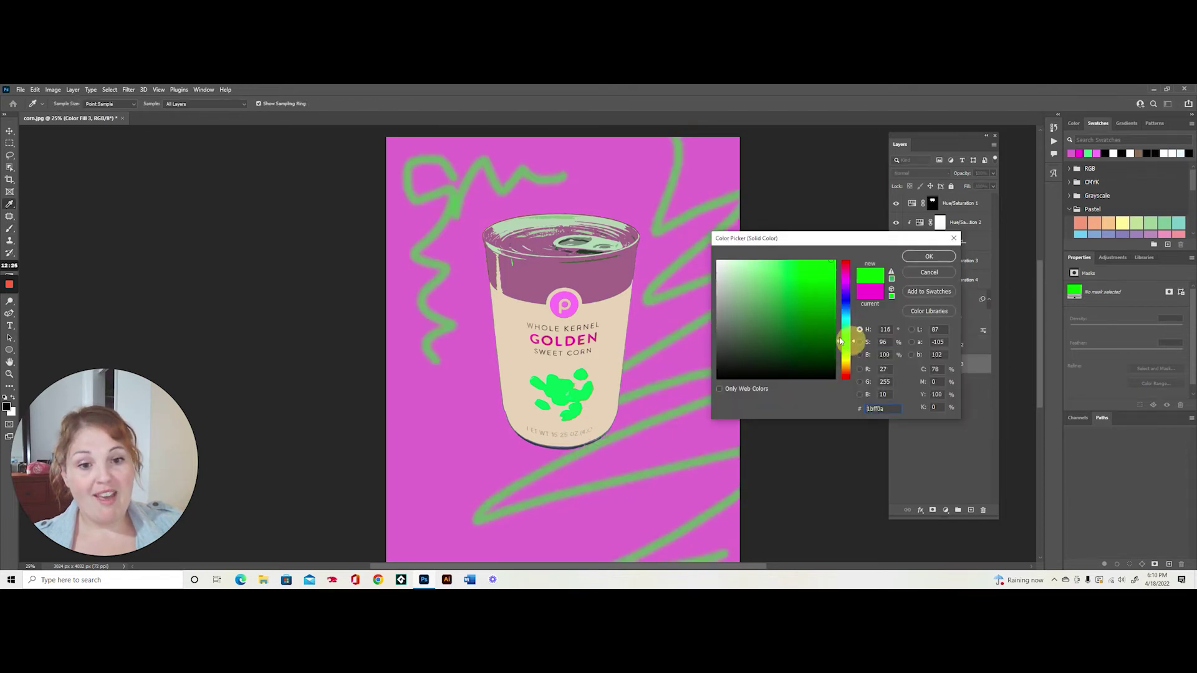
left_click(915, 261)
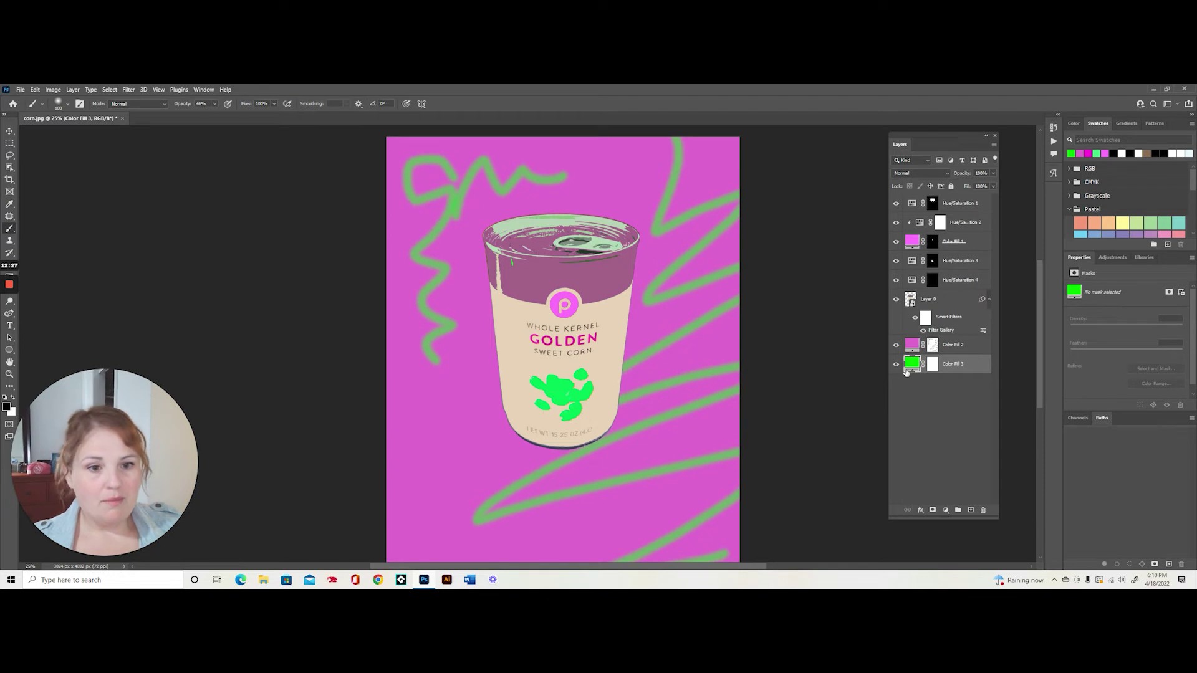
mouse_move(952, 368)
left_mouse_down()
mouse_move(938, 369)
mouse_move(1021, 517)
mouse_move(983, 510)
left_mouse_up()
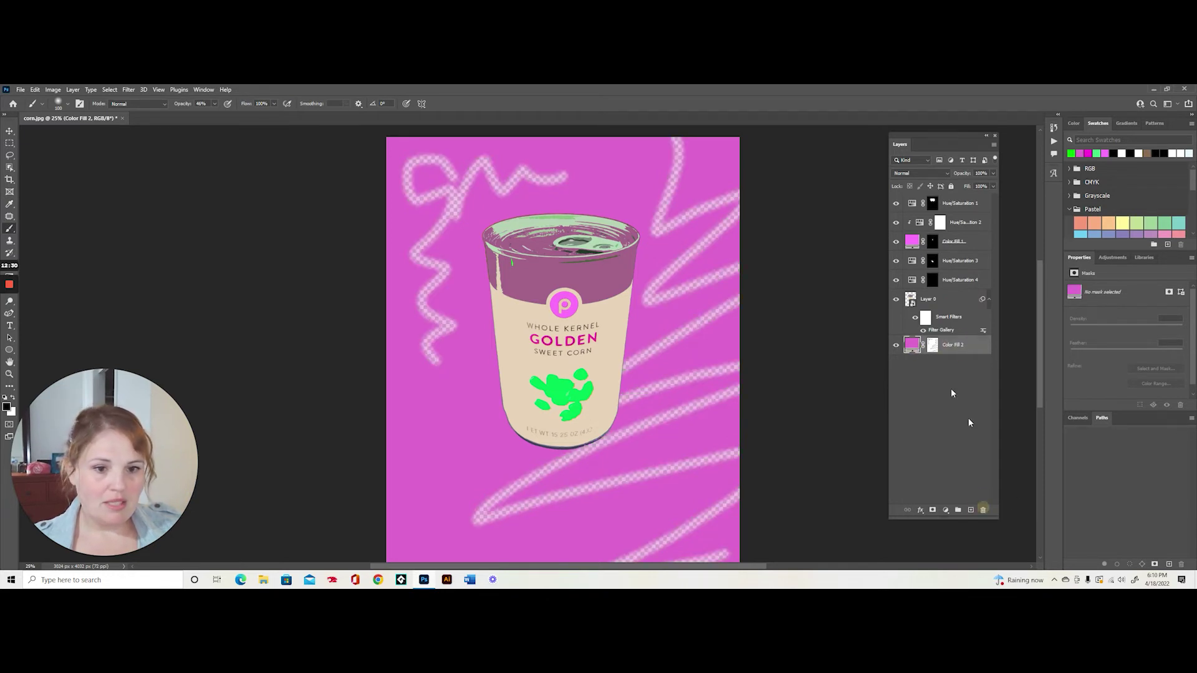
left_click(933, 345)
Step: Delete Color Fill 2's layer mask and recolour the fill to teal 6fd2be
right_click(937, 344)
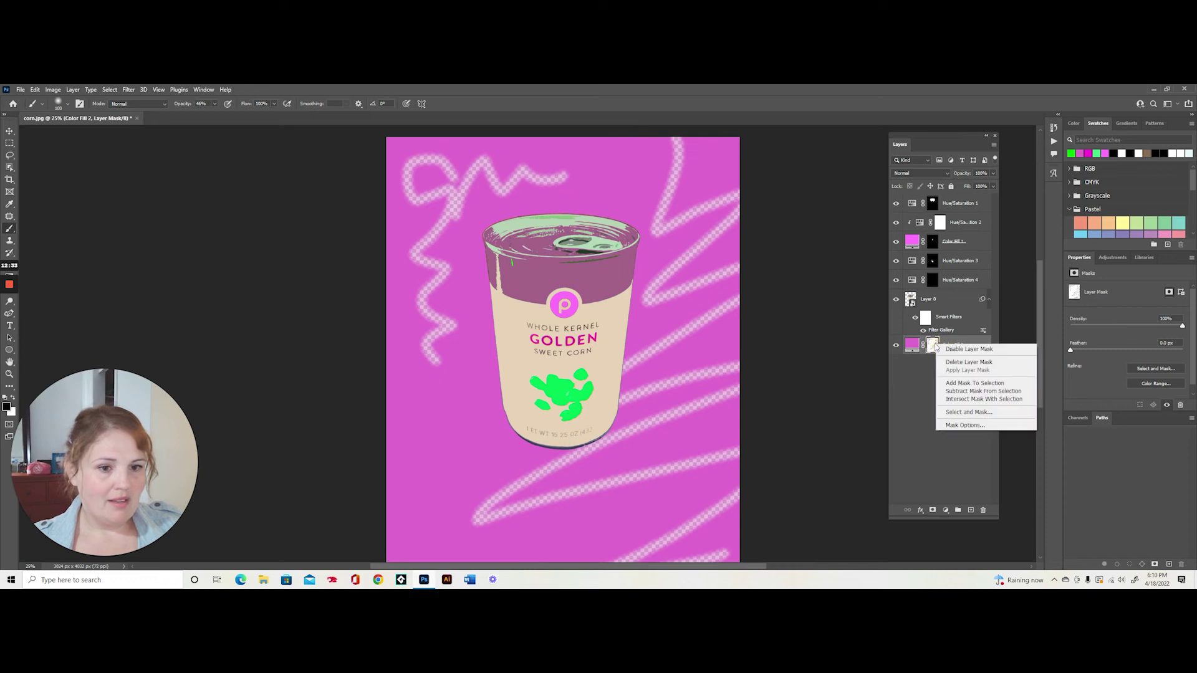
left_click(960, 363)
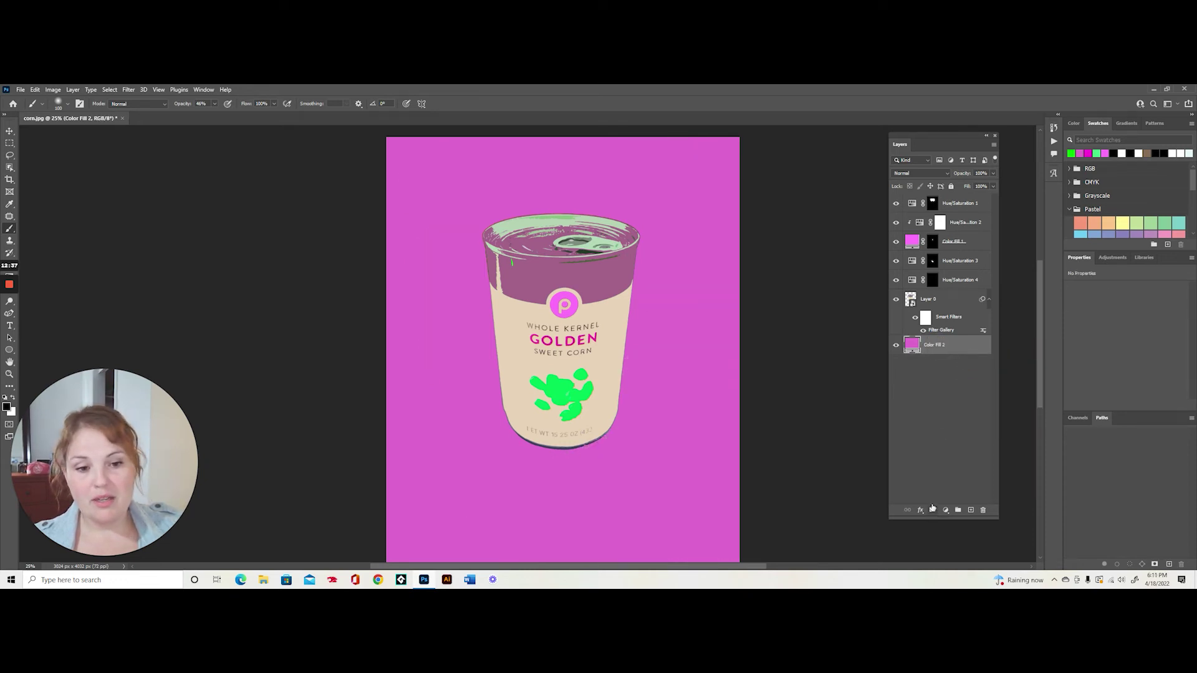
double_click(914, 346)
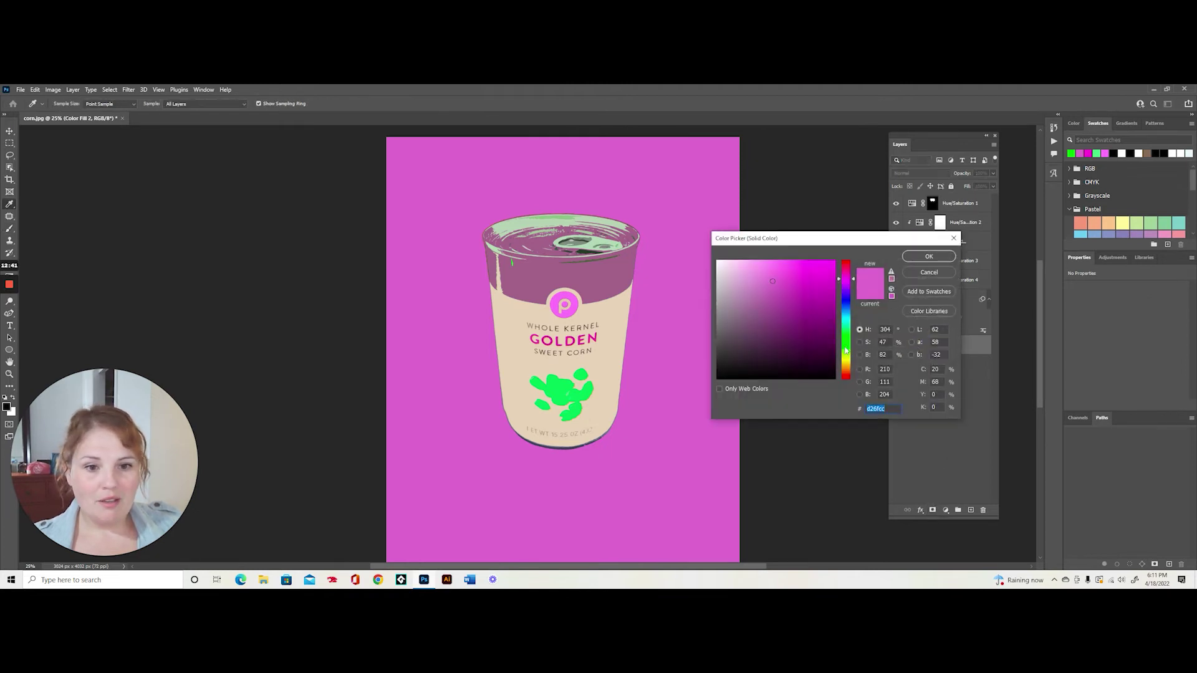
left_click(847, 347)
left_click_drag(848, 349, 853, 325)
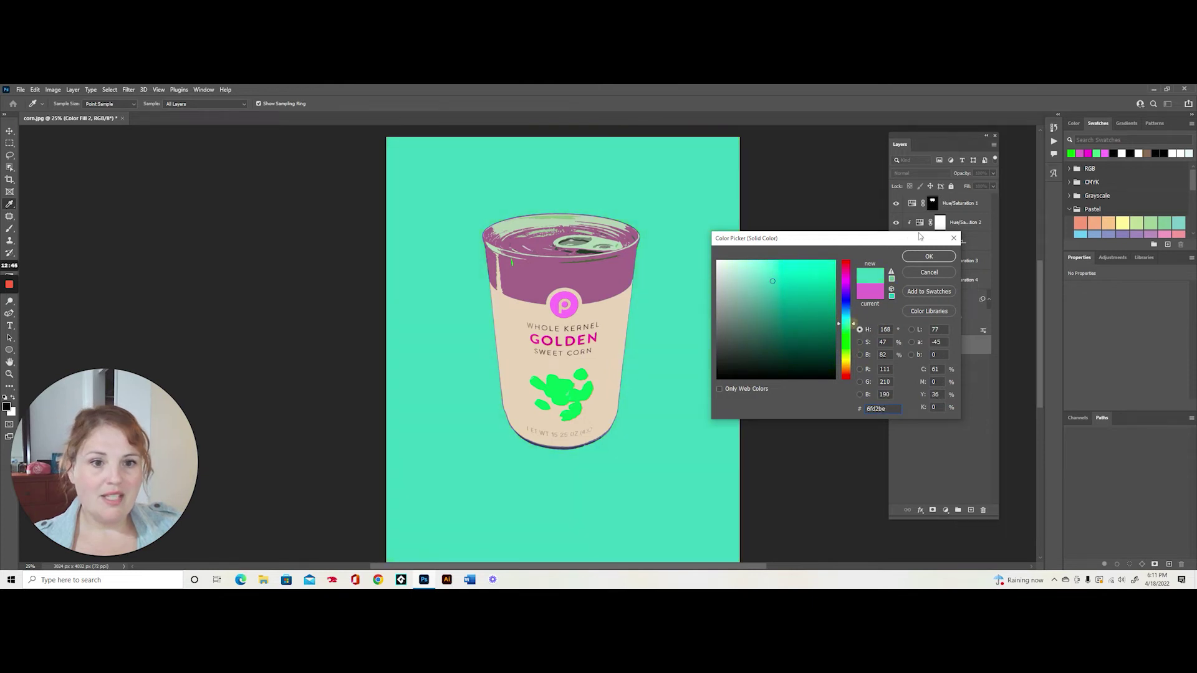
left_click(928, 259)
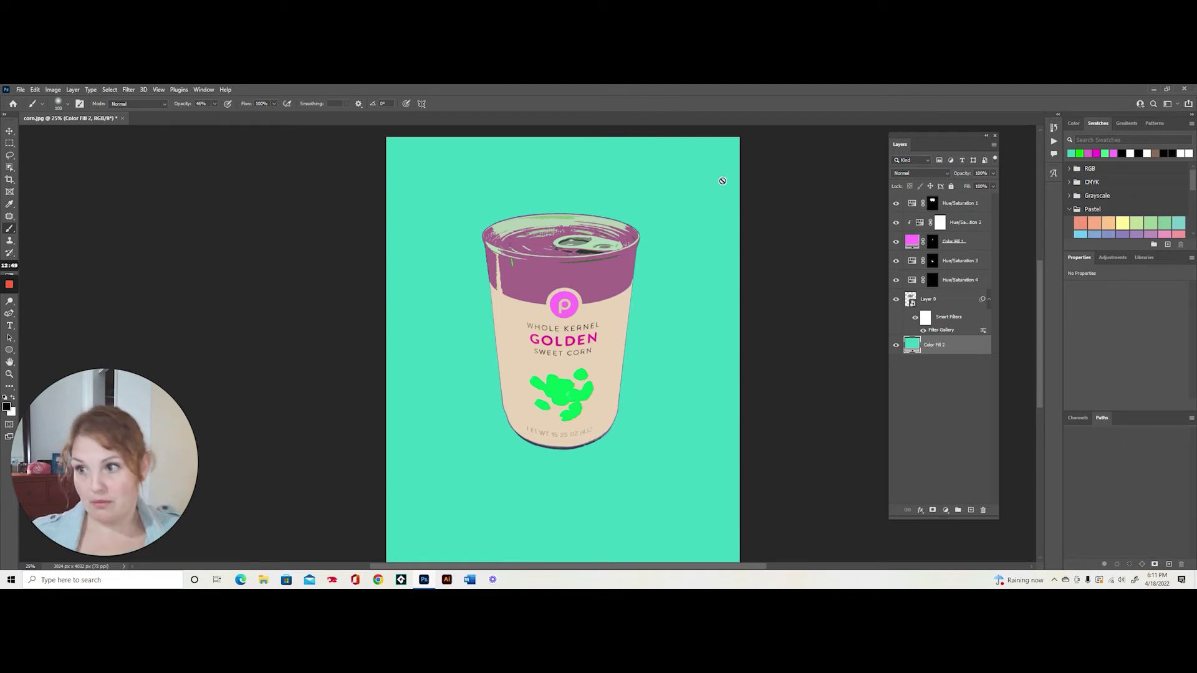
Step: Crop the canvas by pulling the crop corners and top edge in close around the corn can
left_click(10, 180)
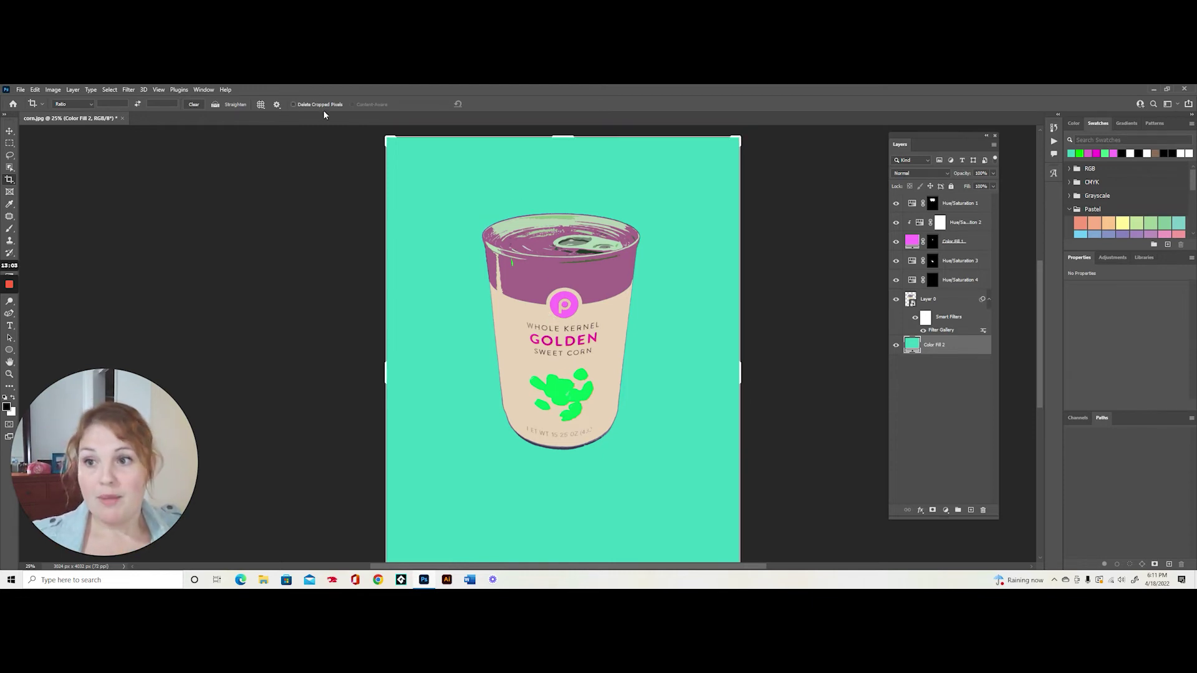
left_click_drag(379, 135, 429, 174)
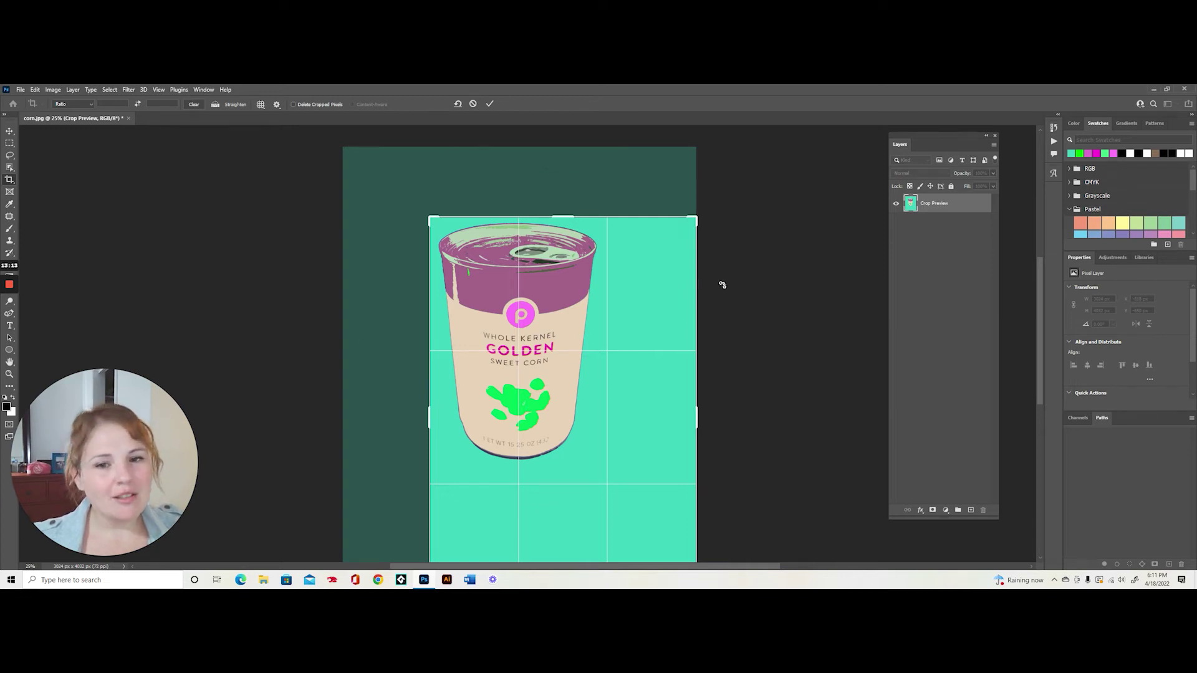
scroll(740, 312, "down", 3)
left_click_drag(699, 521, 650, 447)
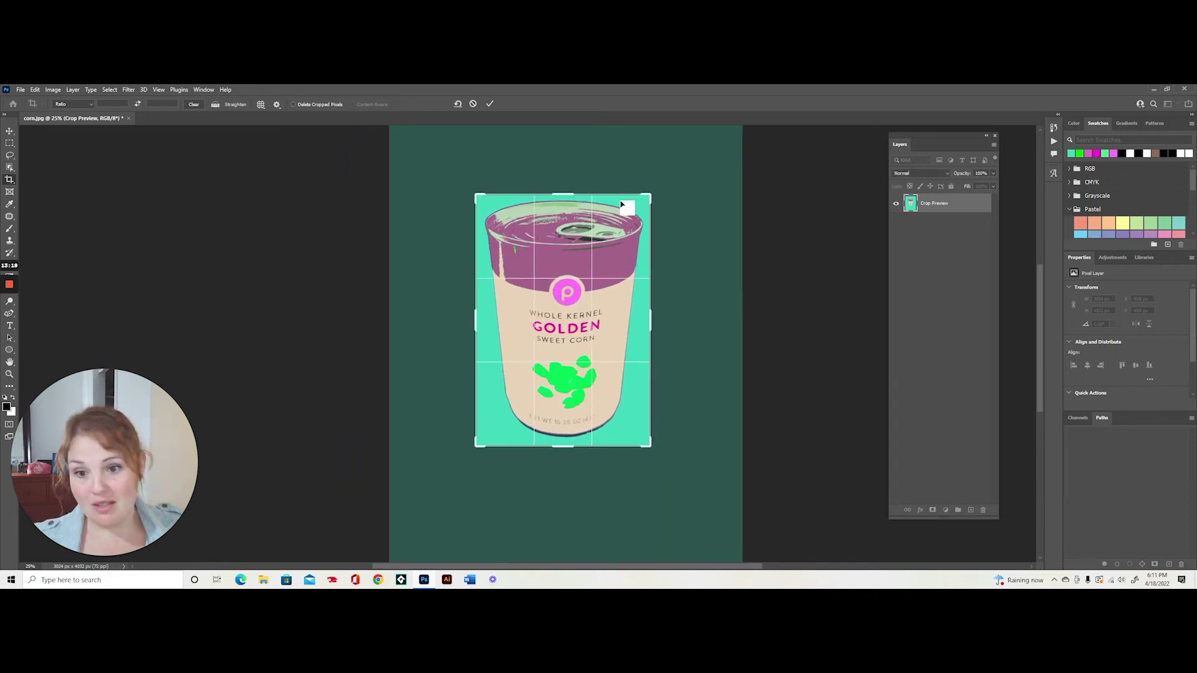
left_click_drag(563, 195, 562, 195)
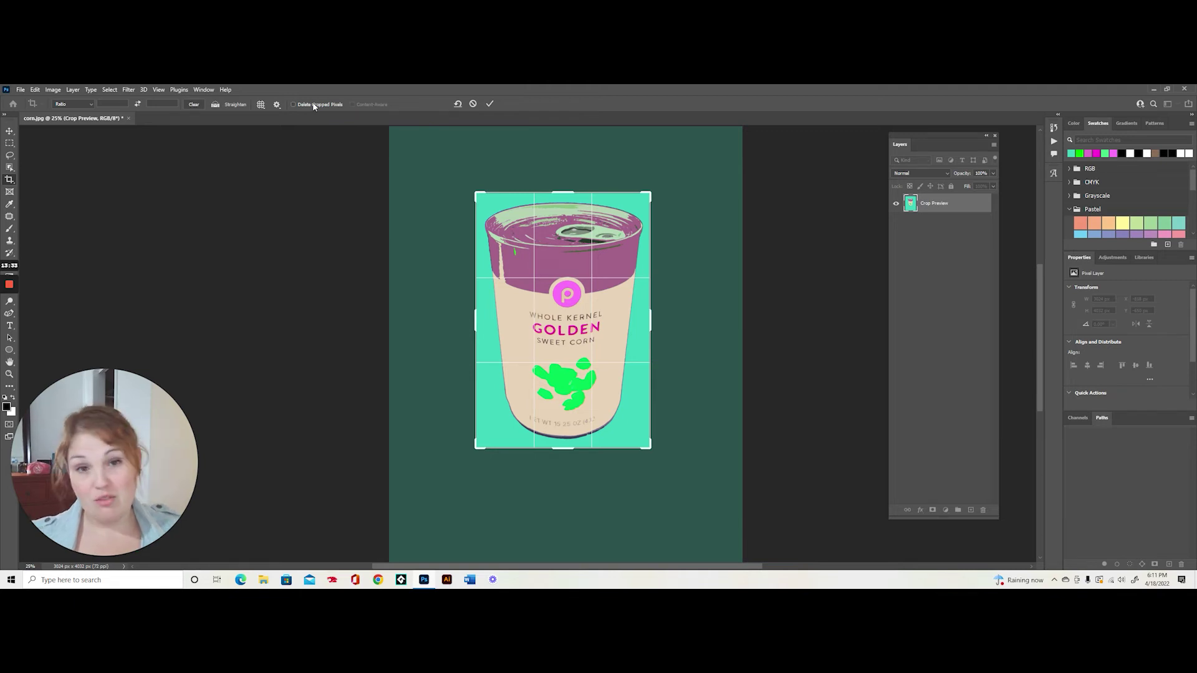
left_click(490, 105)
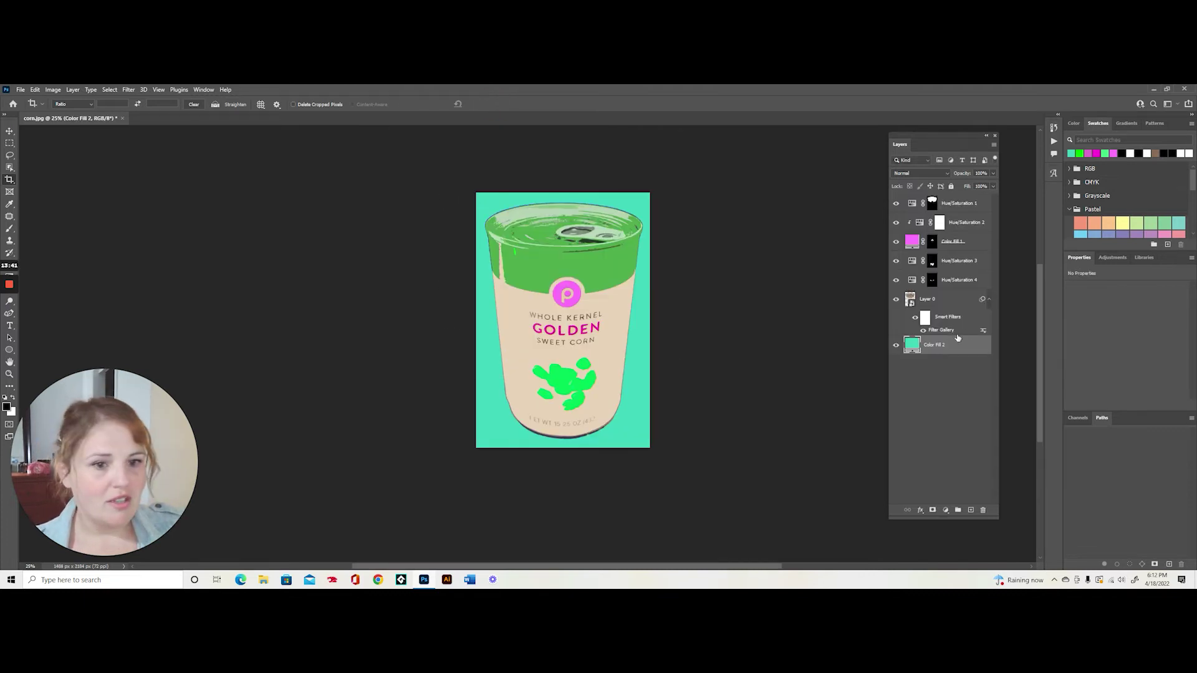
Step: Turn the label's corn kernels orange by shifting Hue/Saturation 3's Hue slider
left_click(897, 204)
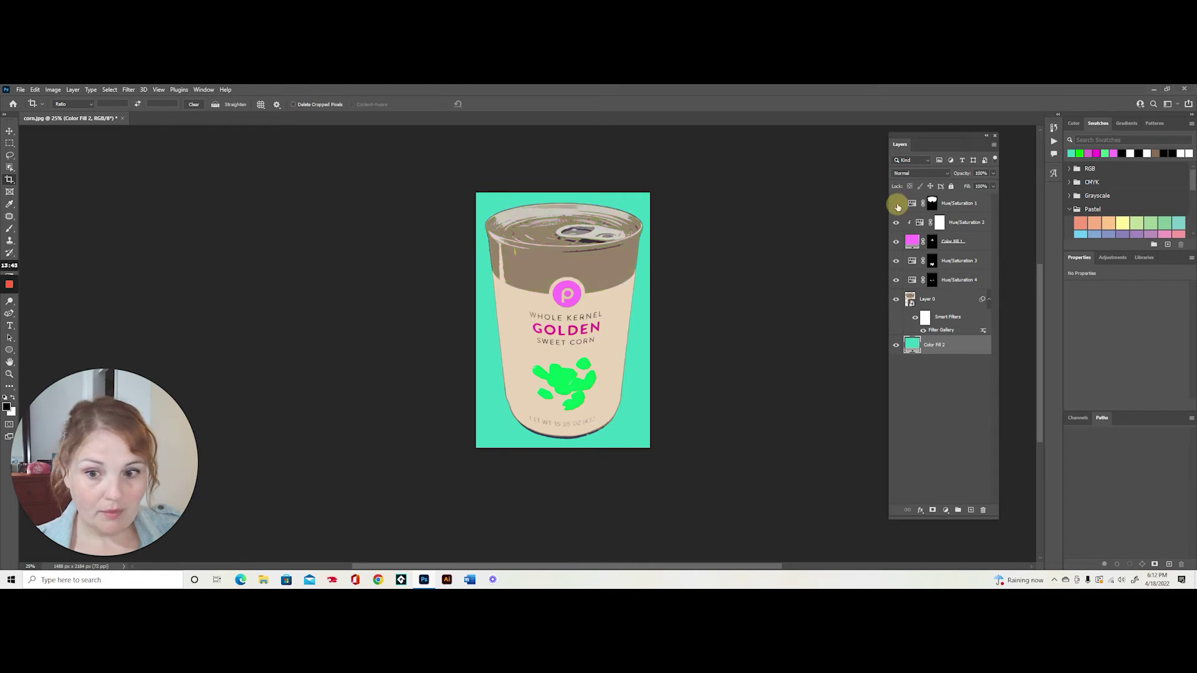
left_click(898, 204)
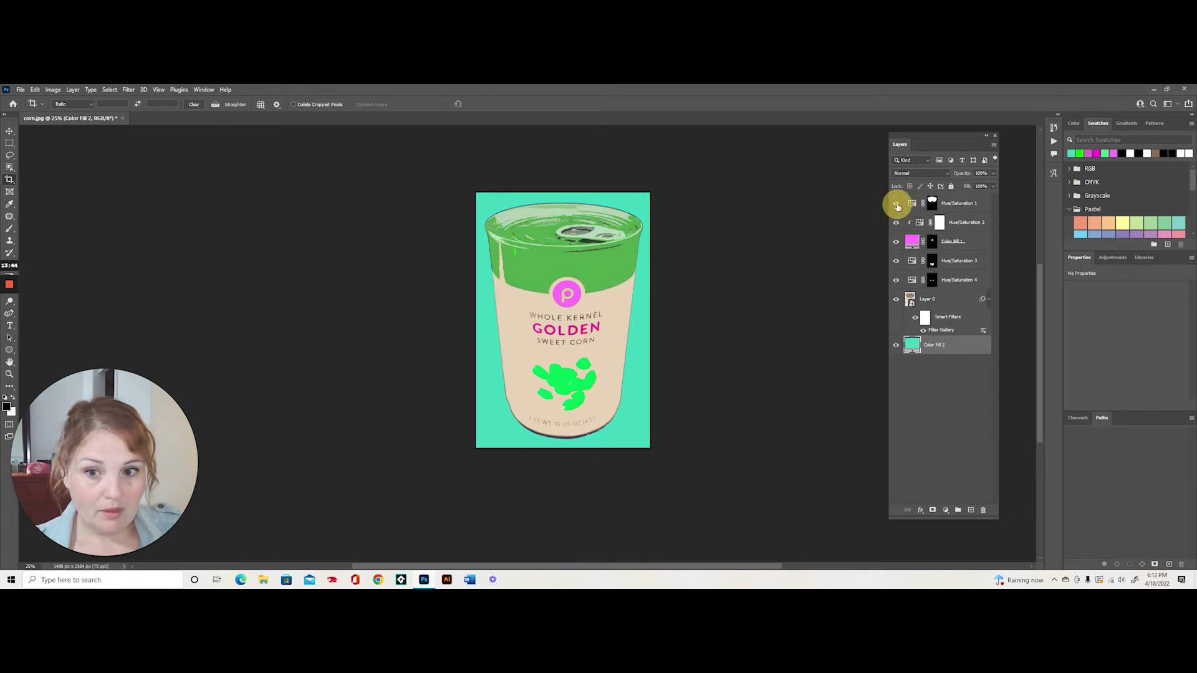
left_click(897, 262)
left_click(896, 262)
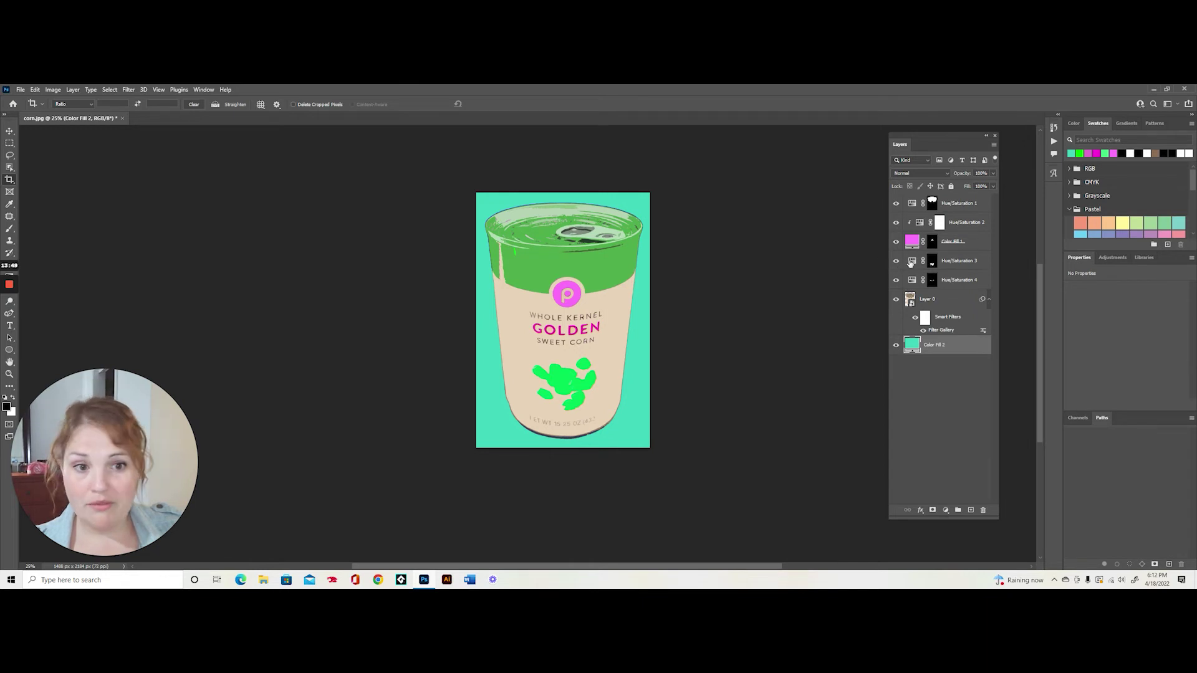
left_click(912, 262)
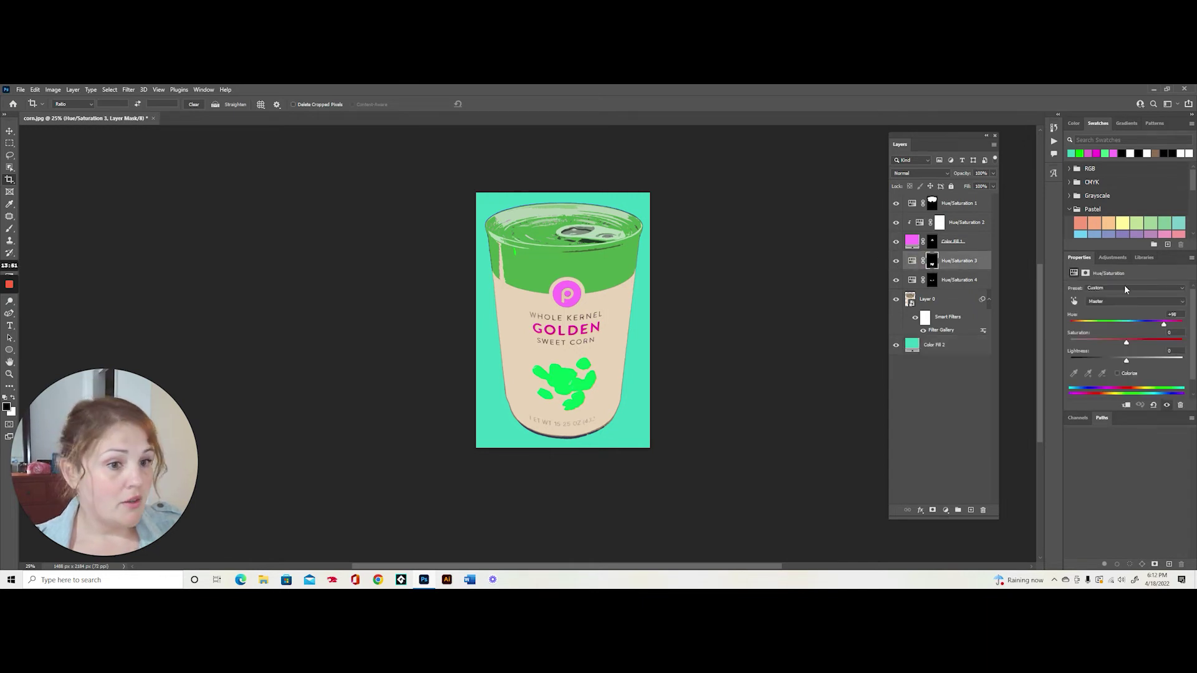
left_click_drag(1163, 326, 1124, 323)
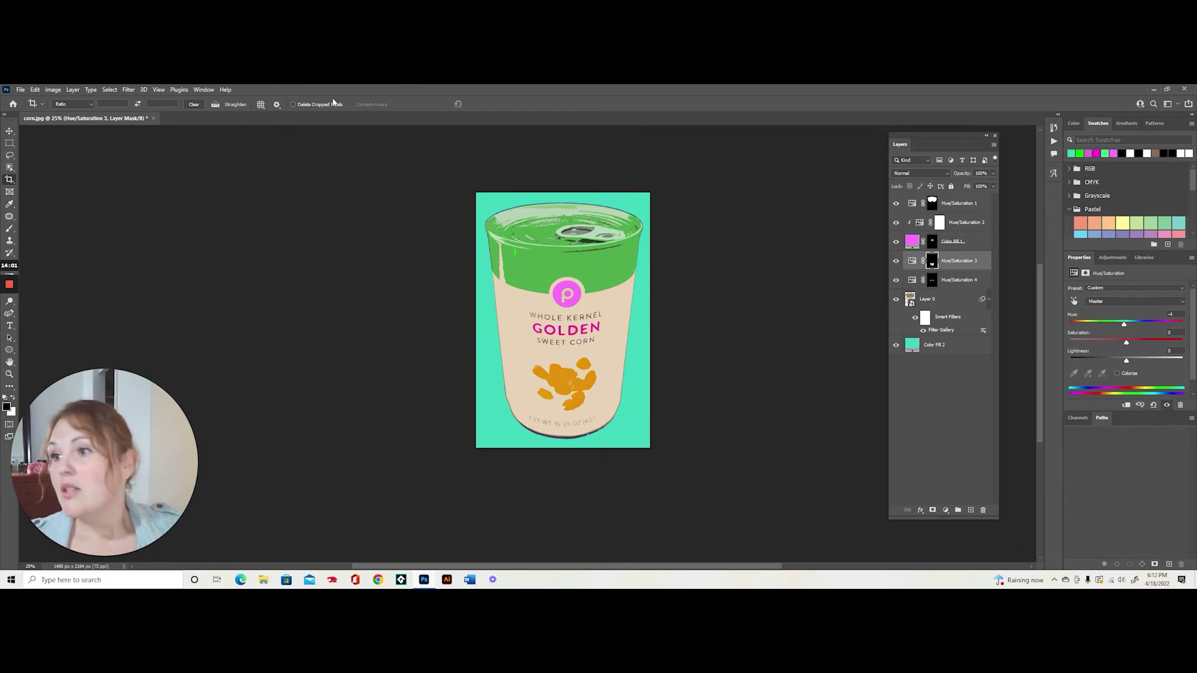
Step: Save the document to the Desktop as corn1.psd
left_click(21, 90)
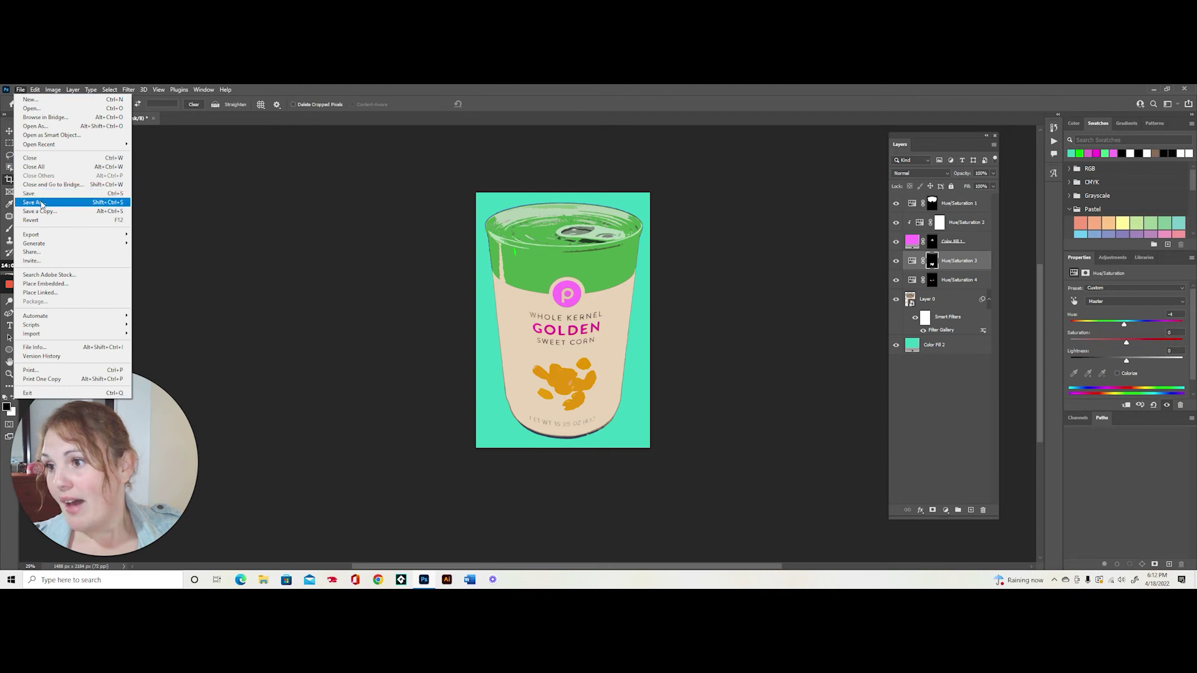
left_click(41, 202)
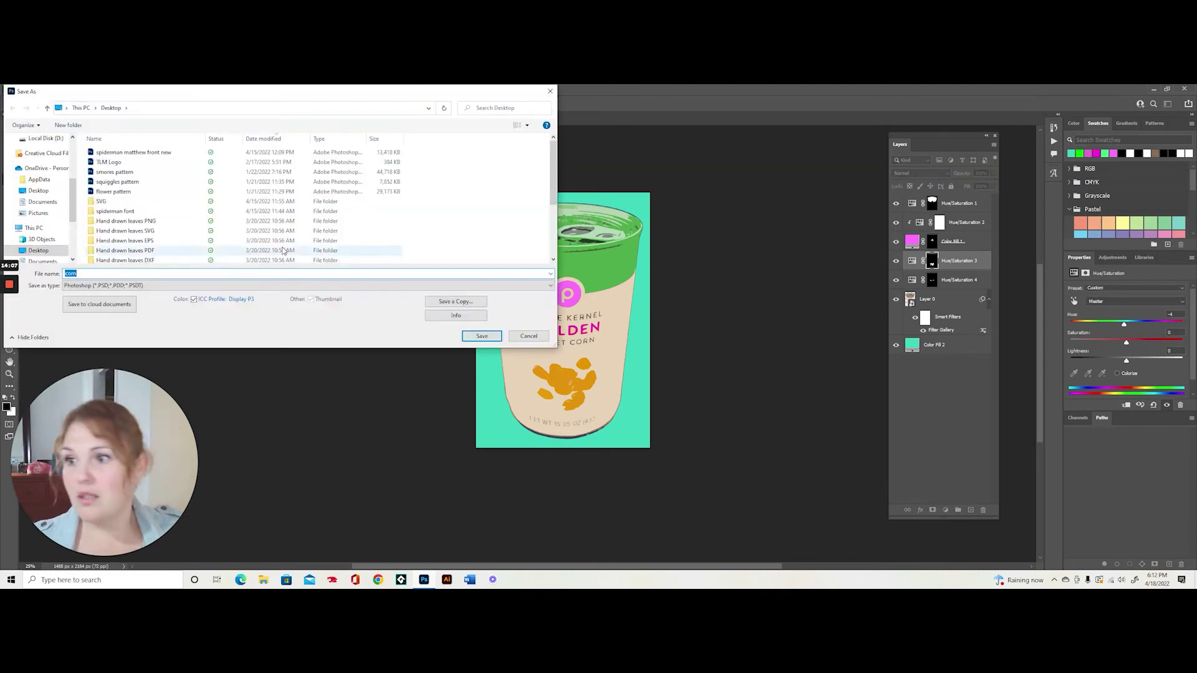
scroll(45, 231, "down", 3)
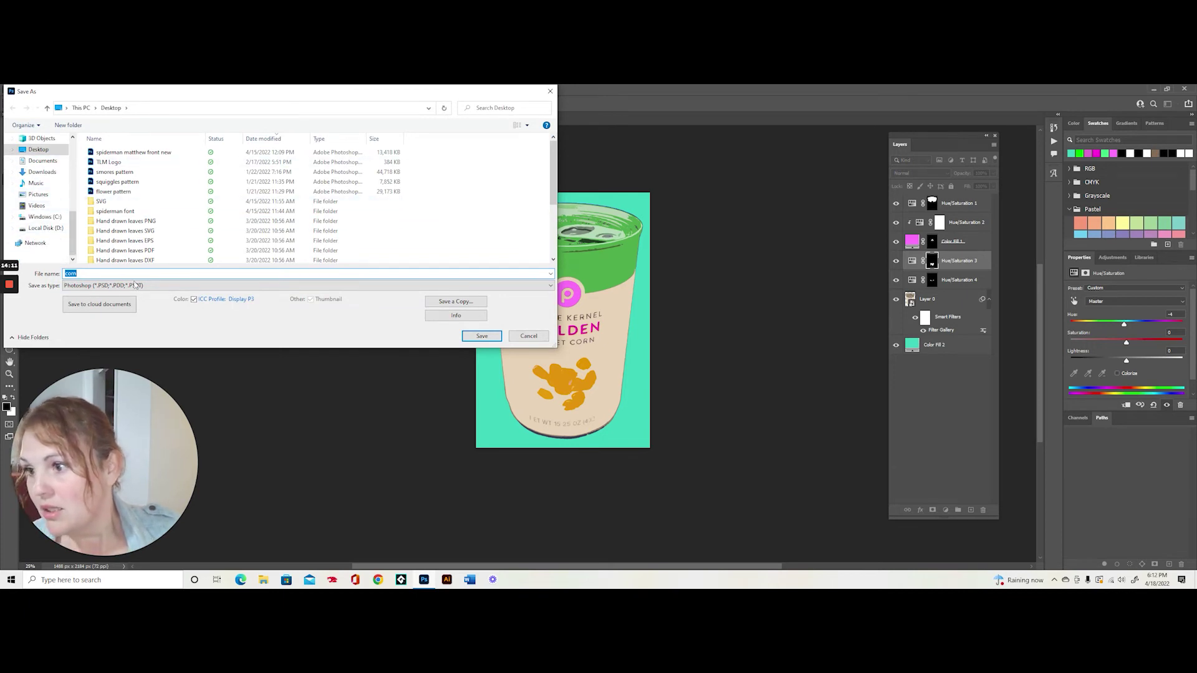
left_click(112, 274)
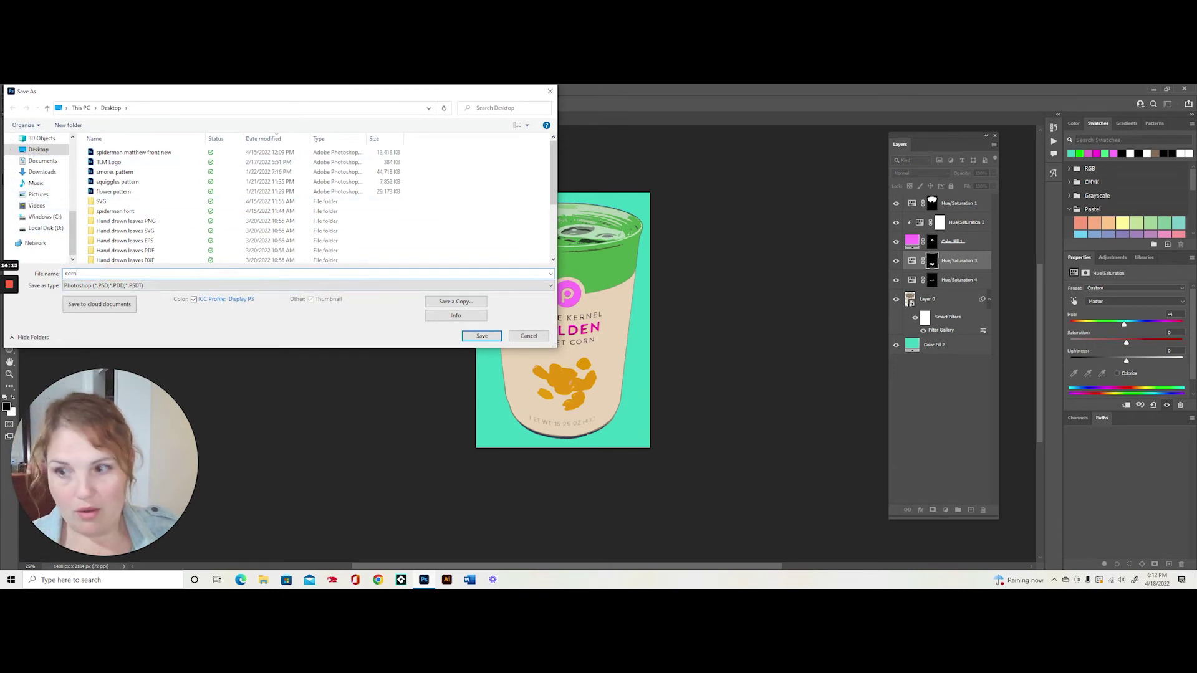
left_click(482, 336)
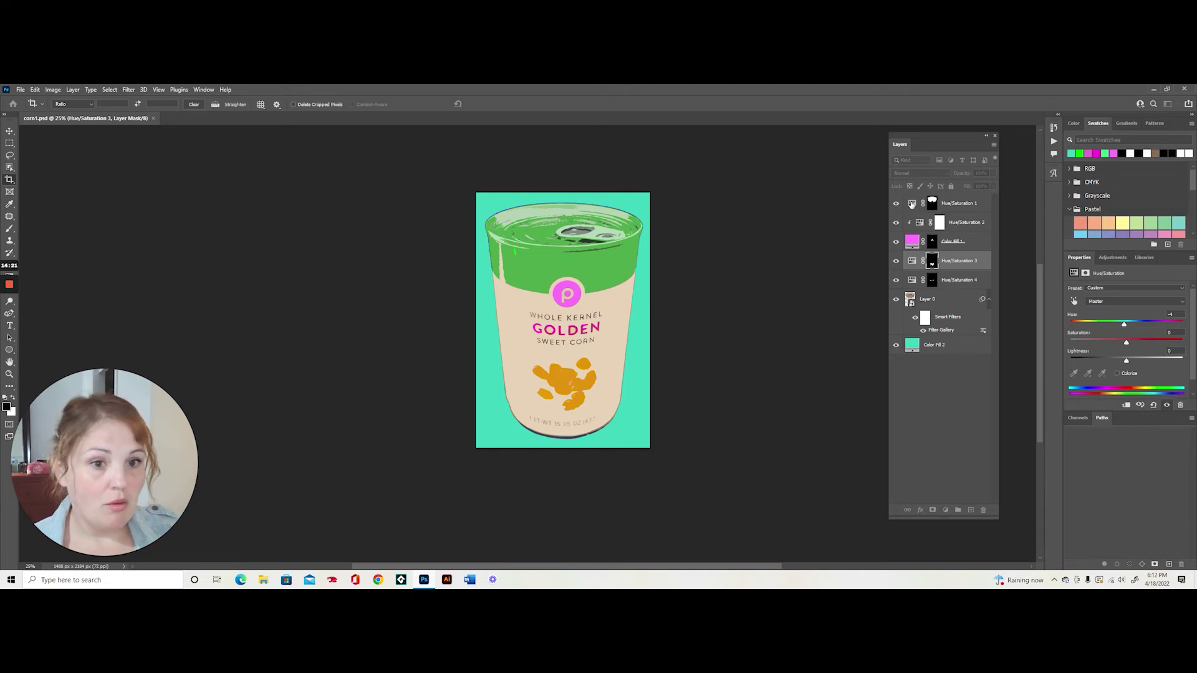
Step: Shift the Hue/Saturation hues for a red-brown can top, bright green kernels and orange-yellow GOLDEN text
left_click(911, 204)
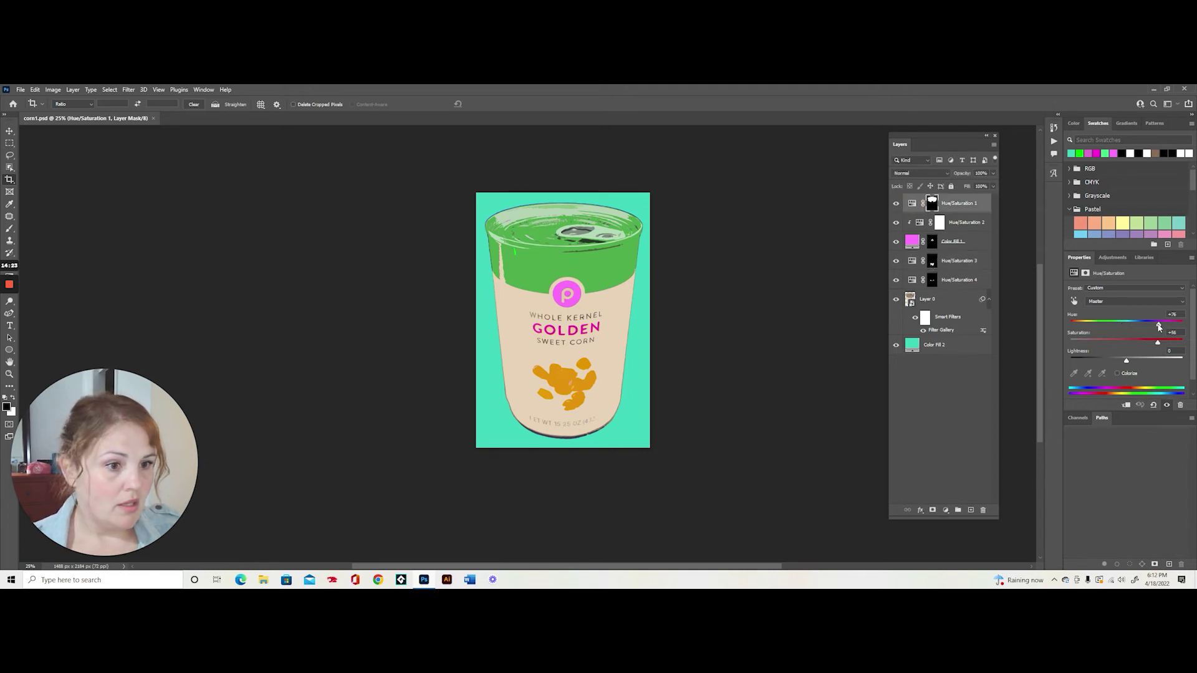
left_click_drag(1159, 326, 1097, 324)
left_click(922, 223)
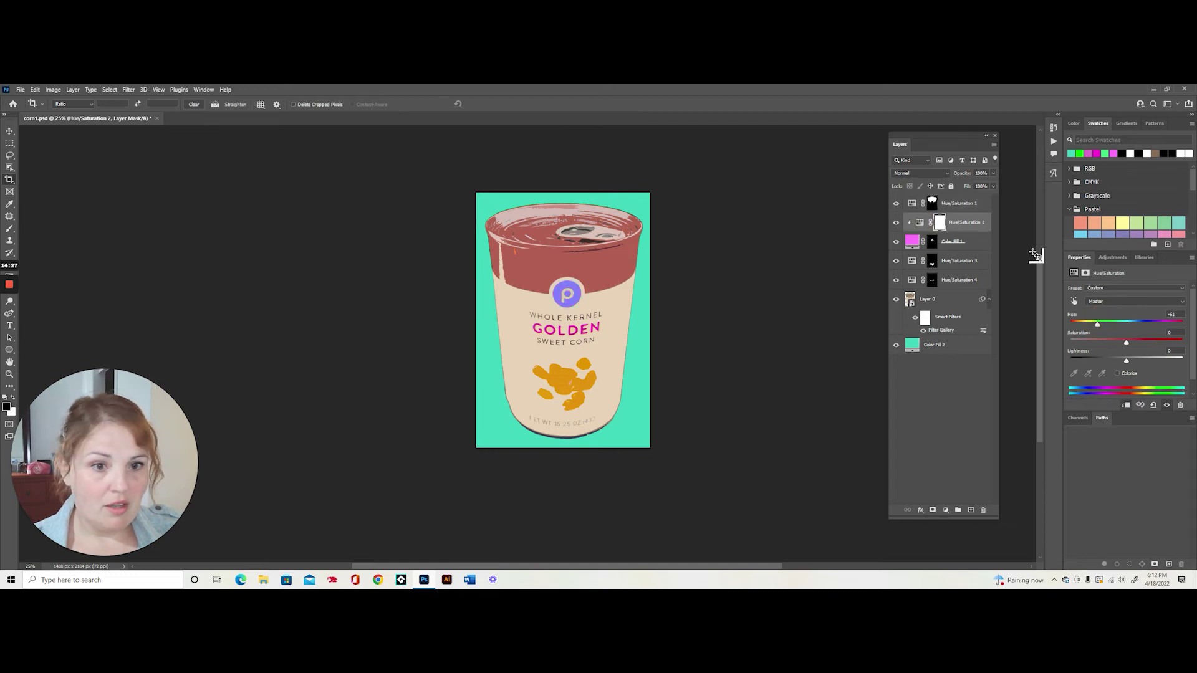
left_click(912, 261)
left_click_drag(1126, 324, 1163, 328)
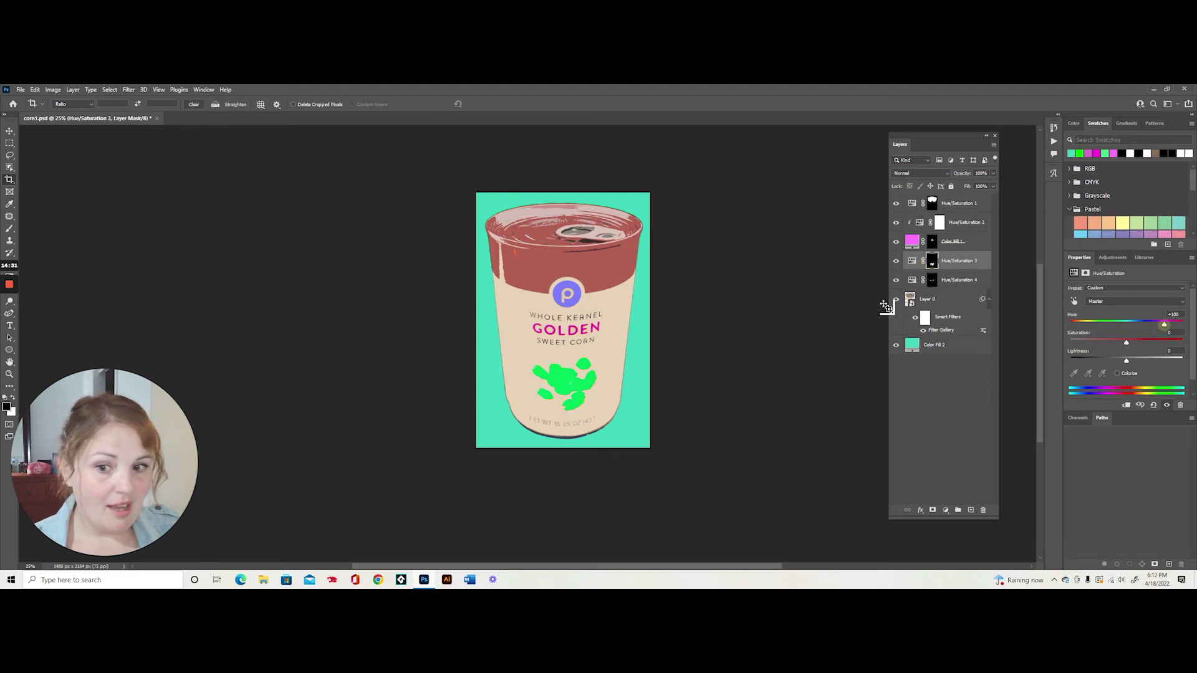
left_click(912, 280)
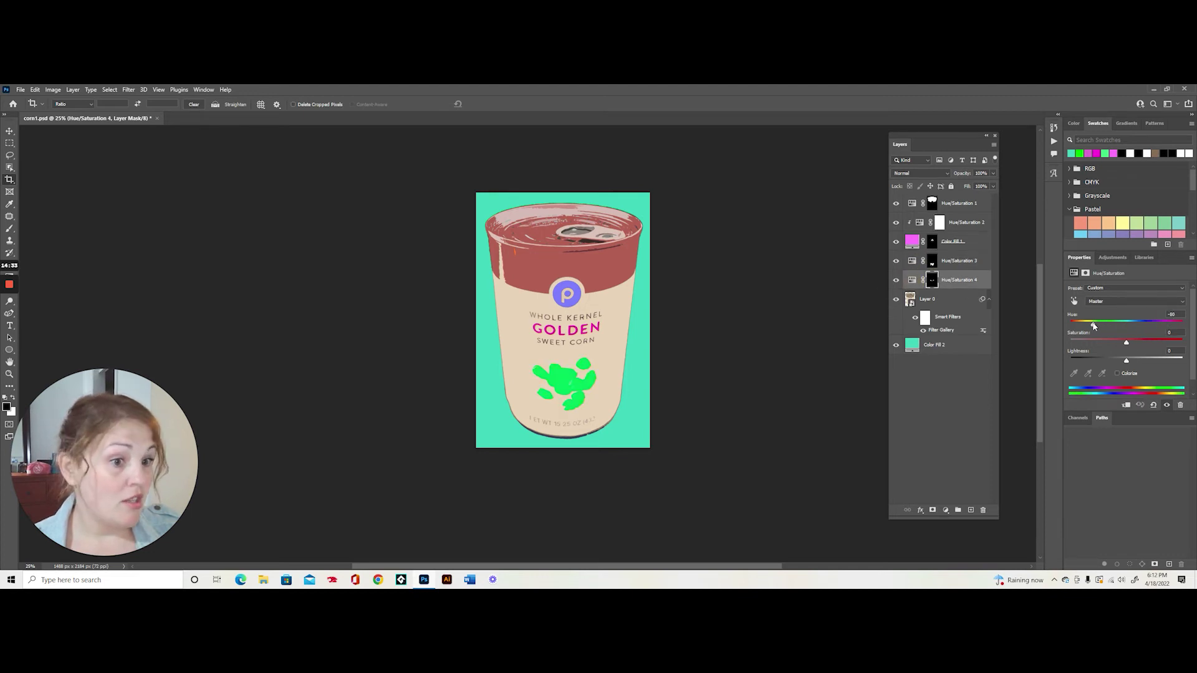
left_click_drag(1093, 324, 1127, 324)
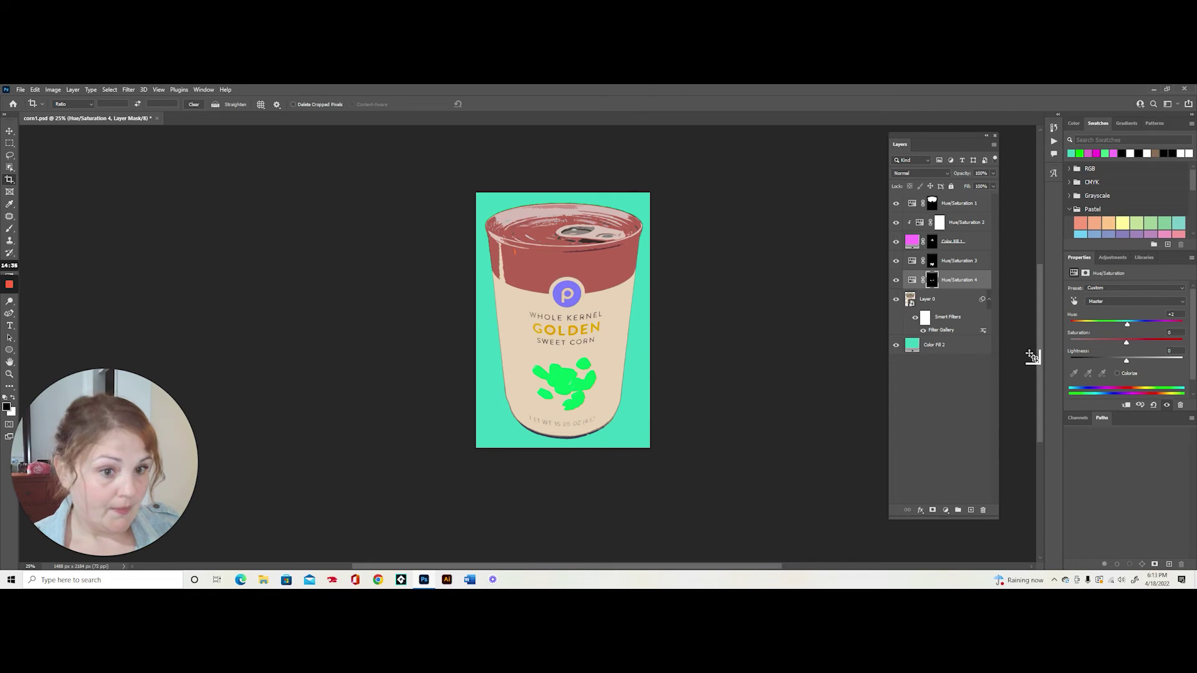
left_click(21, 90)
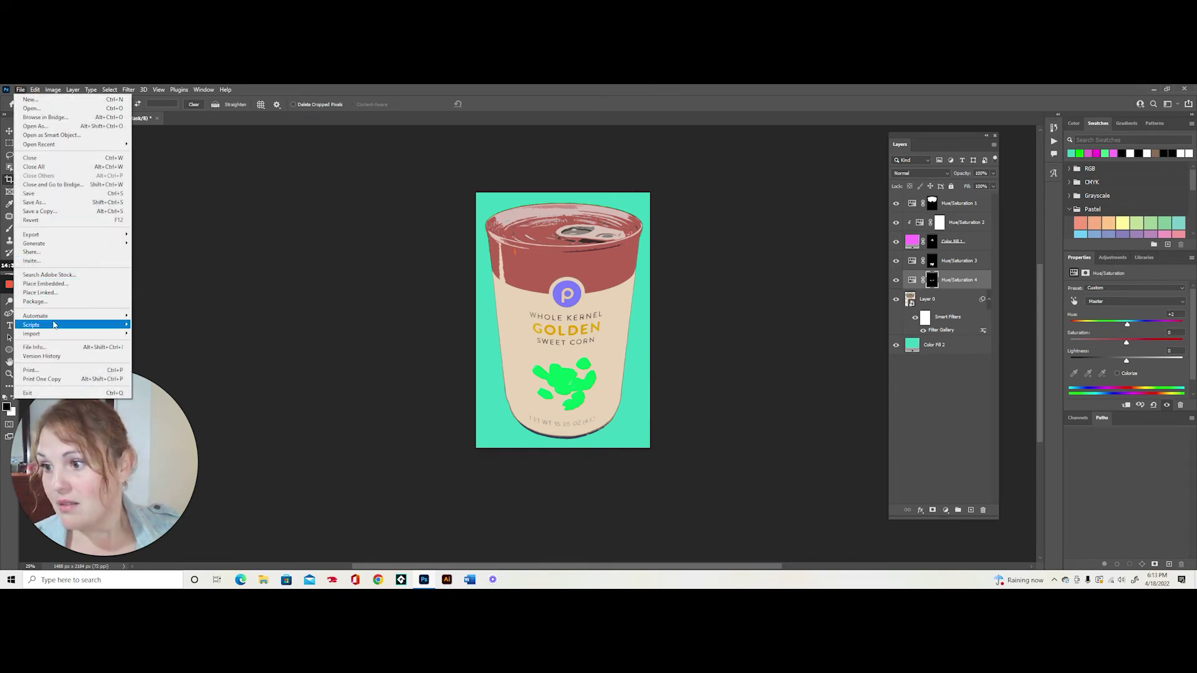
Step: Save a copy on the computer, renaming the file from corn1 to corn2.psd
left_click(37, 203)
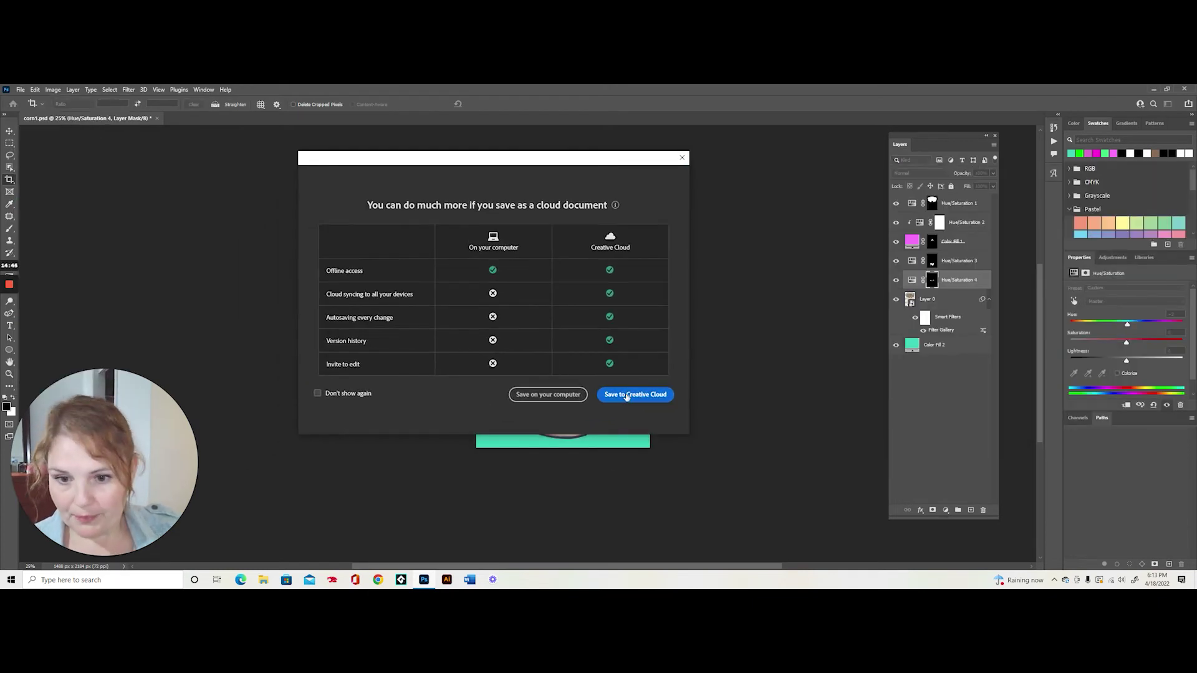
left_click(525, 393)
left_click(79, 273)
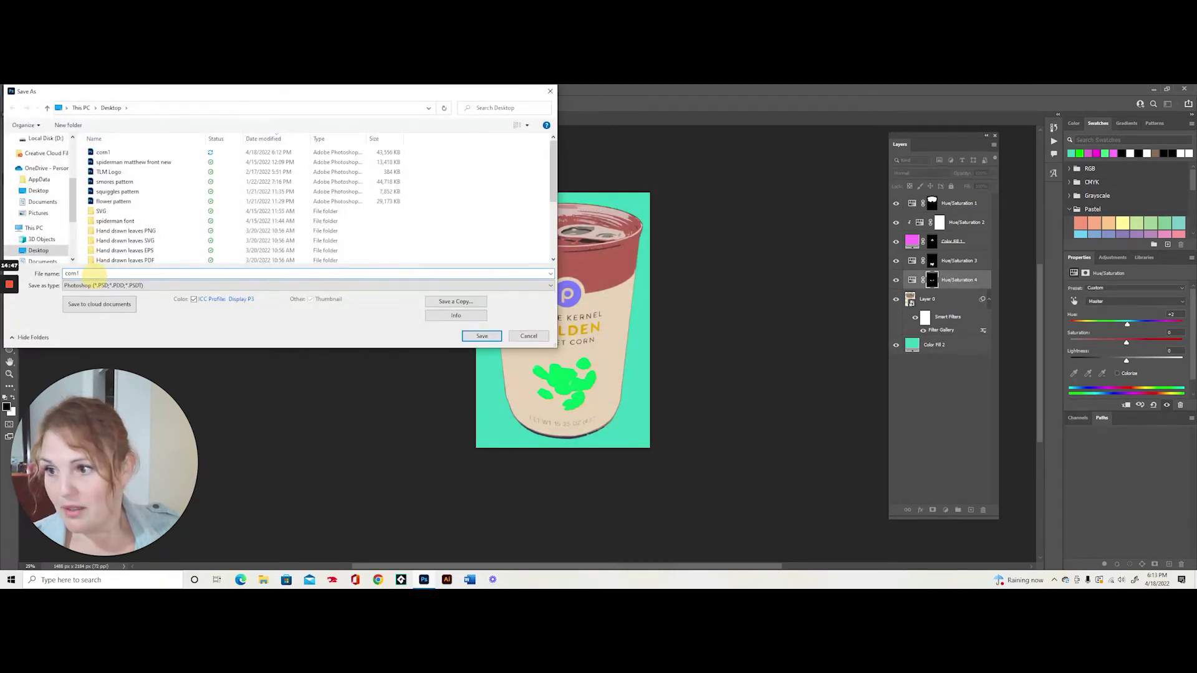
key("BackSpace")
type("2")
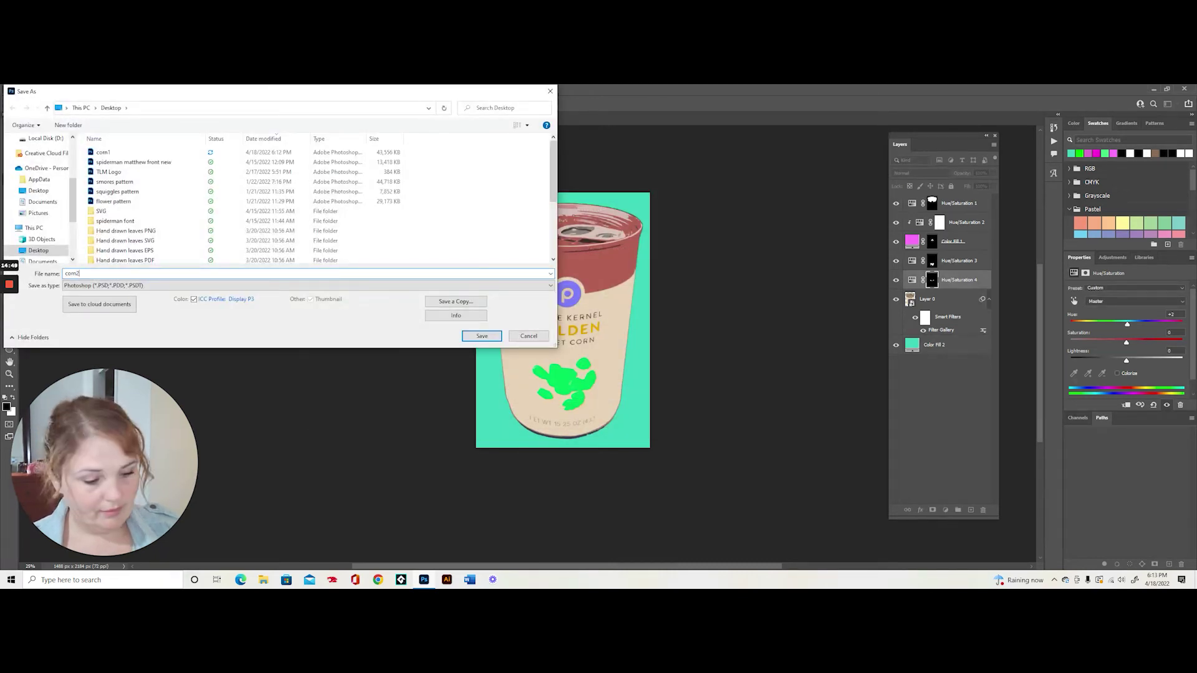
key("Return")
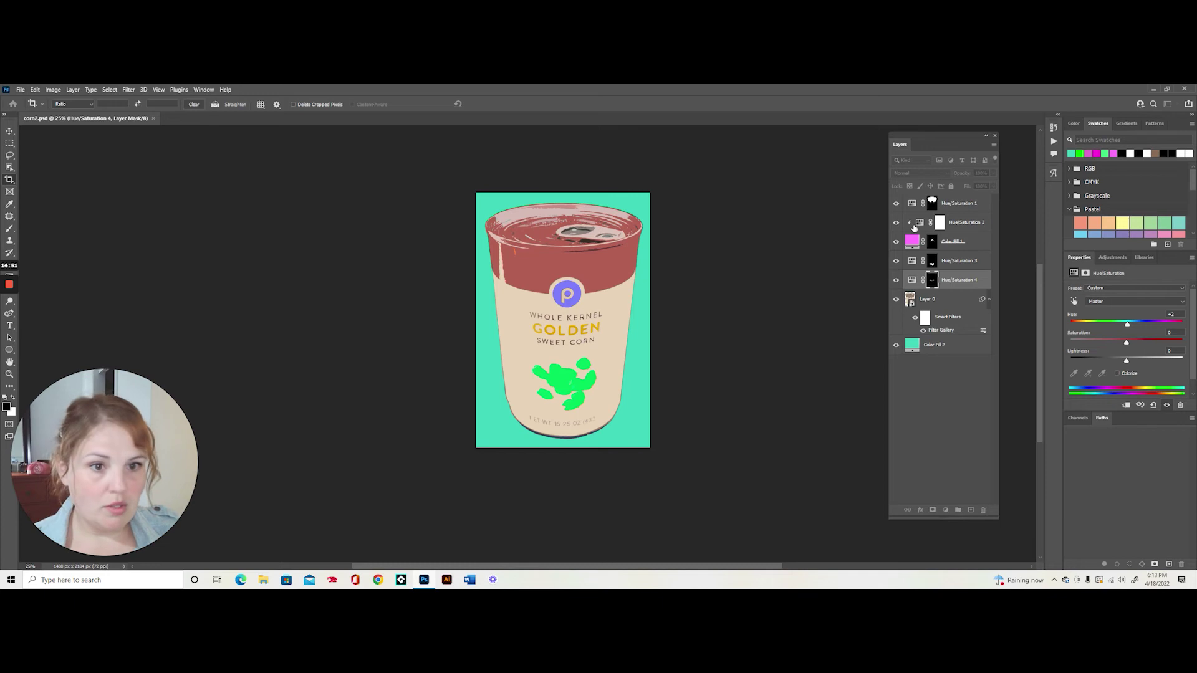
Step: Adjust Hue/Saturation 1–4 for a green top, pink logo, red kernels and blue GOLDEN text
left_click(910, 206)
mouse_move(1112, 321)
left_mouse_down()
mouse_move(1157, 332)
mouse_move(1075, 323)
mouse_move(1130, 324)
left_mouse_up()
left_click(912, 224)
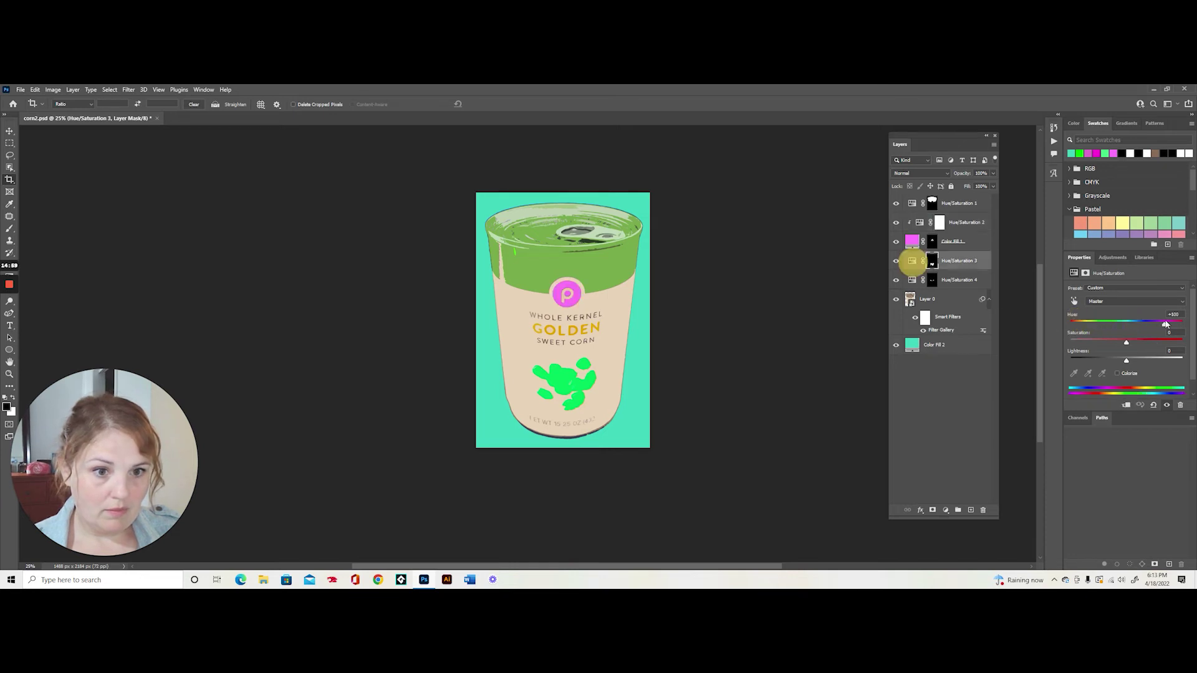
left_click(923, 260)
left_click_drag(1127, 323, 1100, 325)
left_click(923, 280)
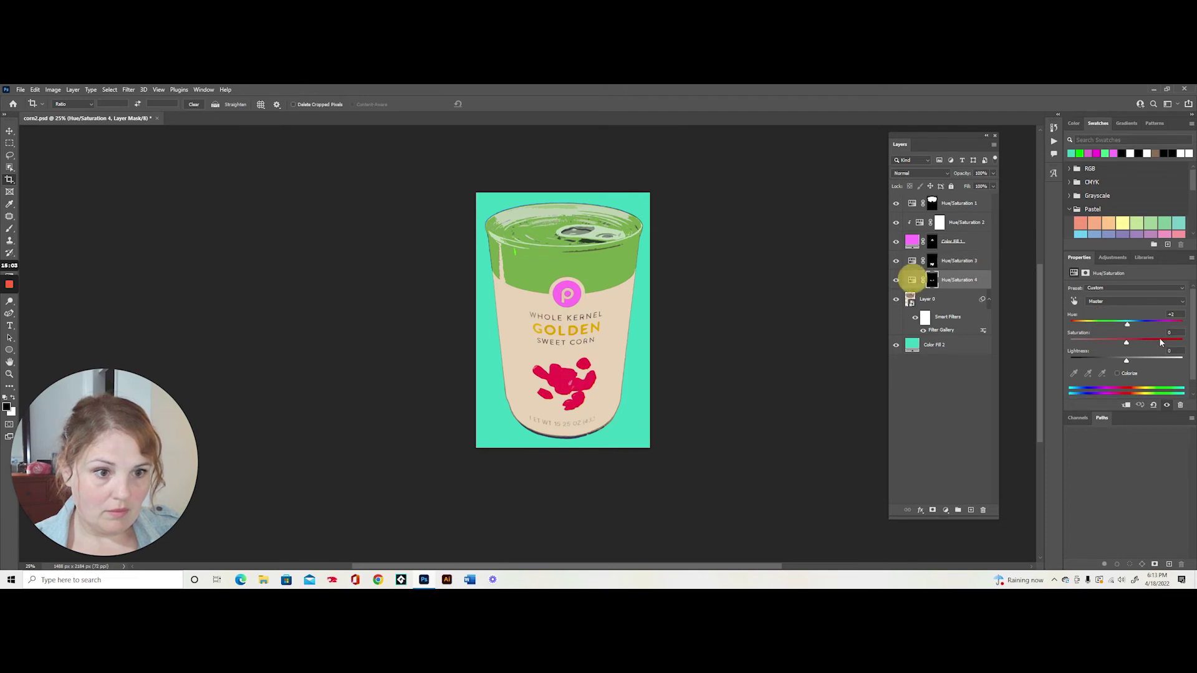
left_click_drag(1132, 324, 1186, 328)
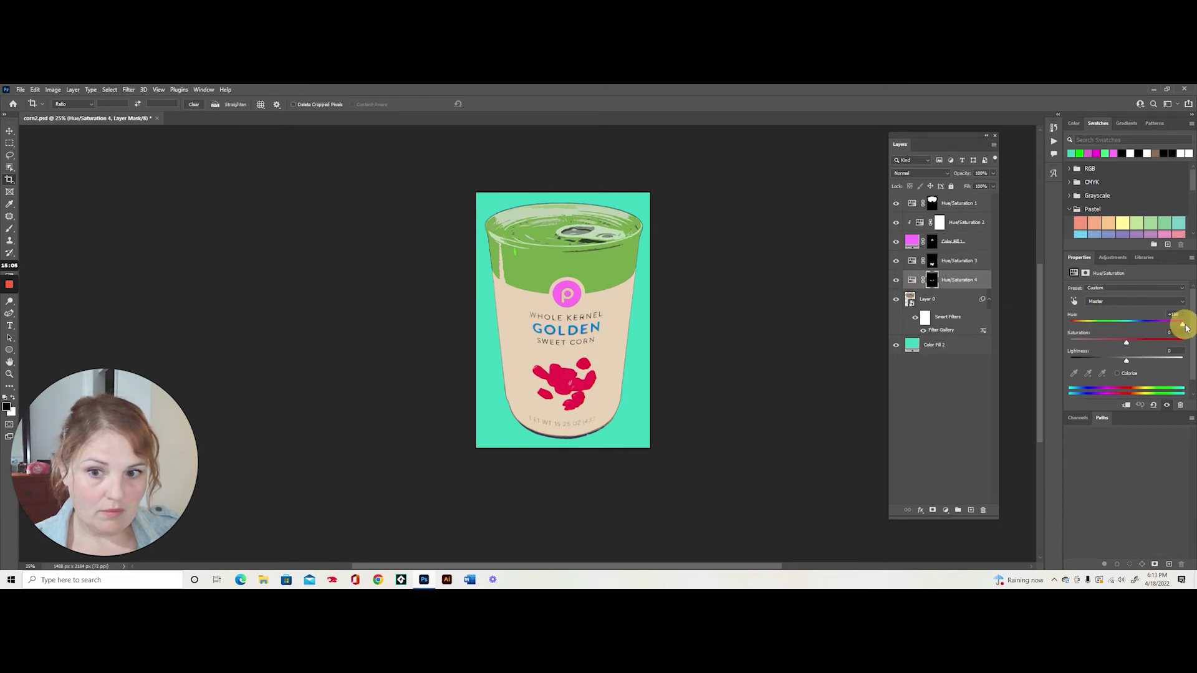
left_click(21, 90)
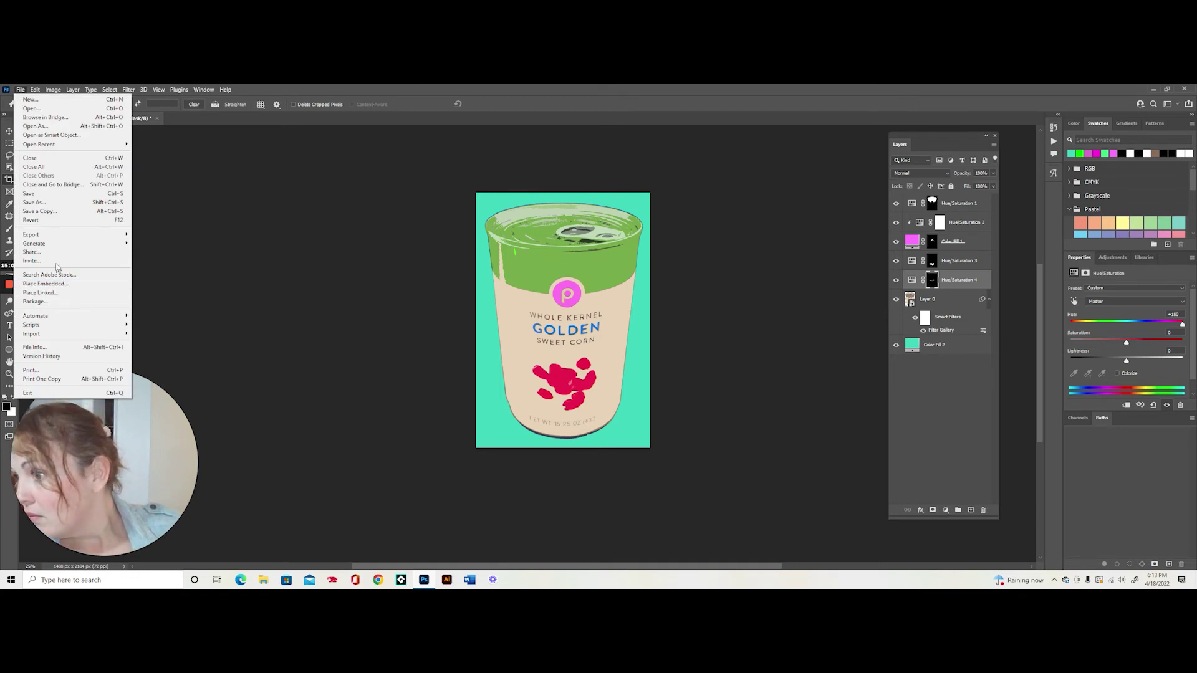
Step: Save a copy on the computer, renaming the file from corn2 to corn3.psd
left_click(35, 203)
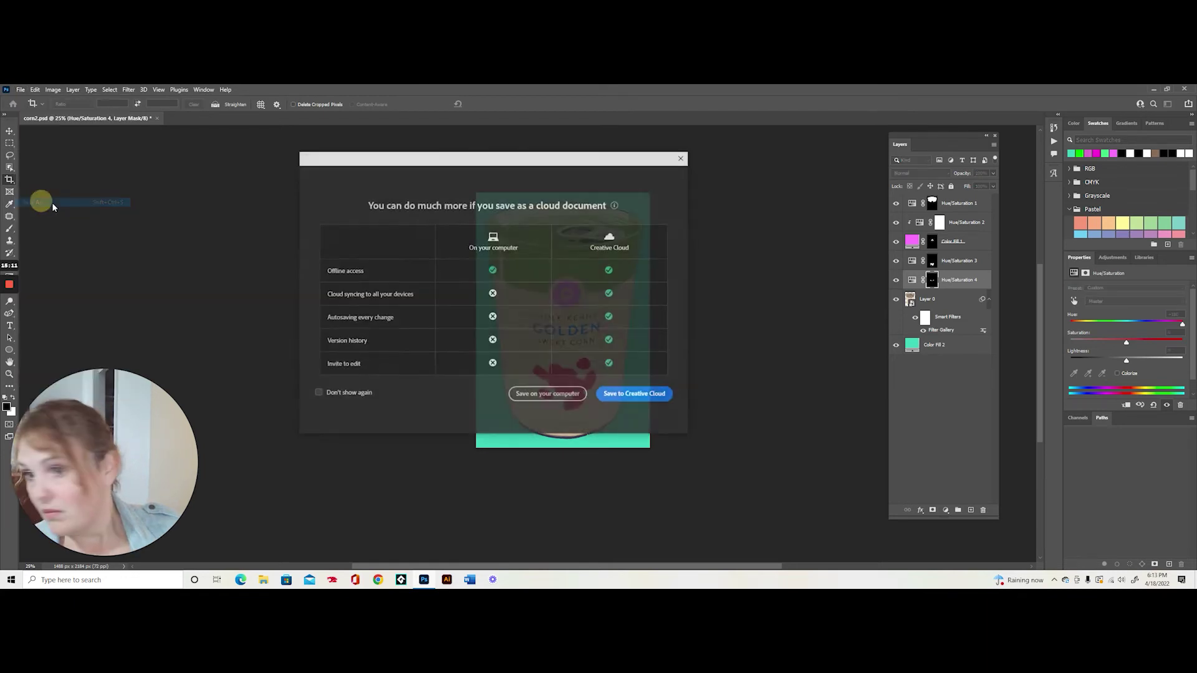
left_click(548, 394)
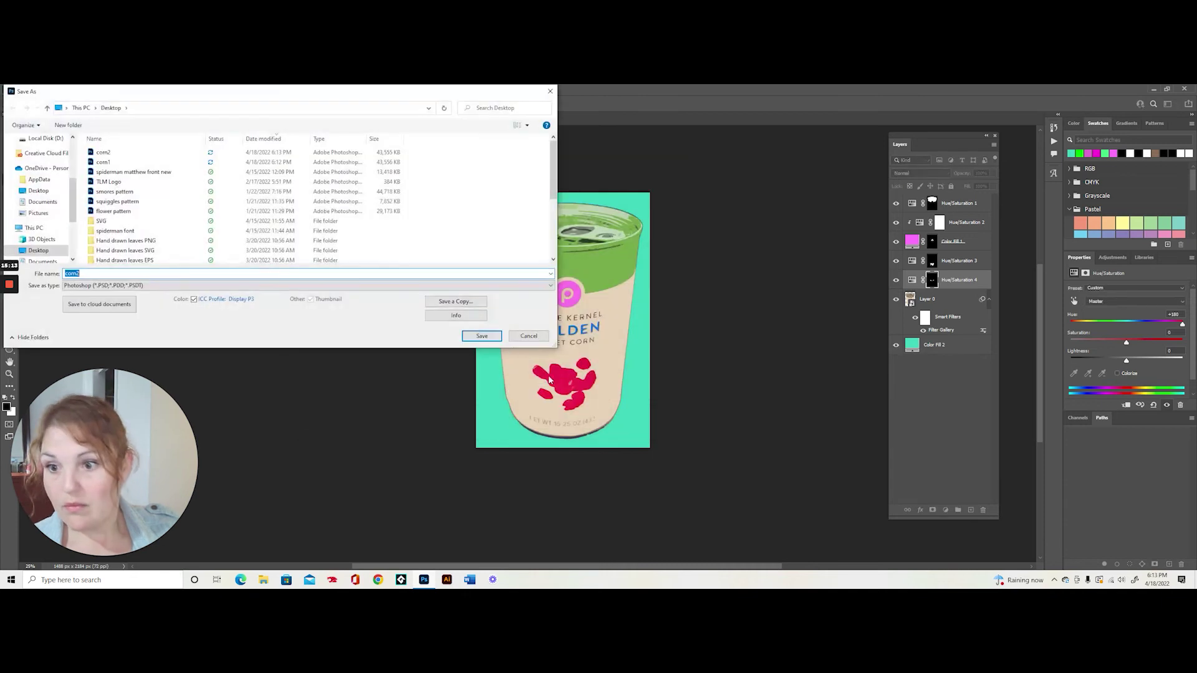
left_click(91, 274)
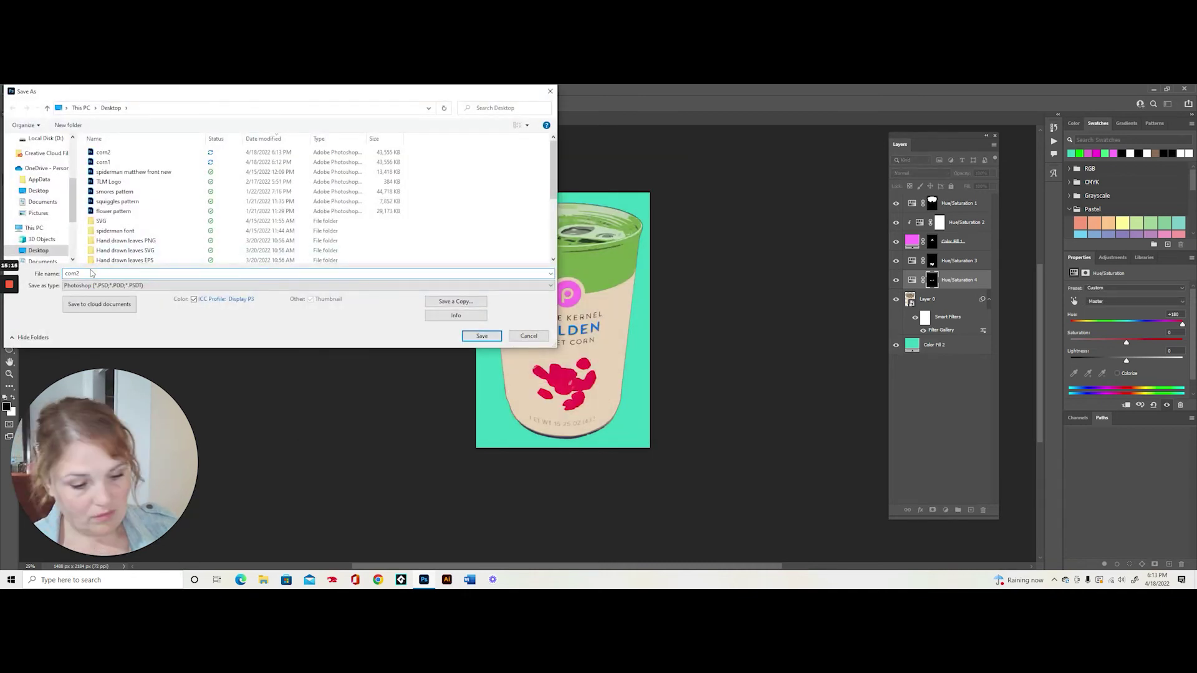
key("BackSpace")
type("3")
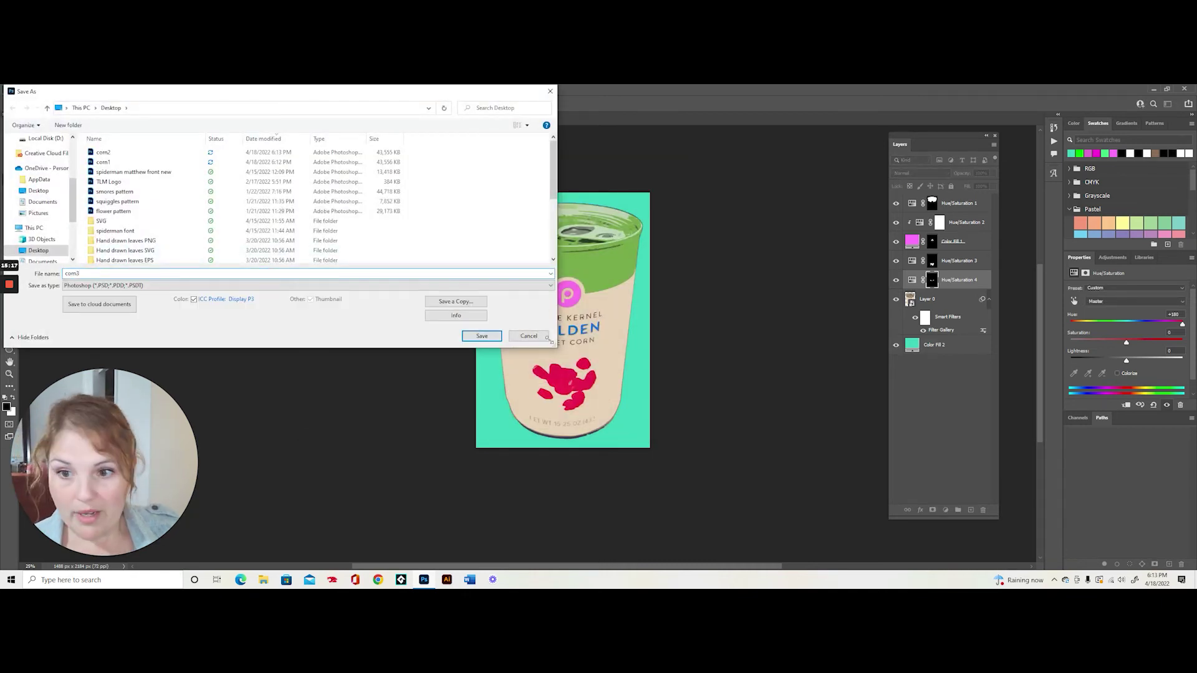
left_click(483, 337)
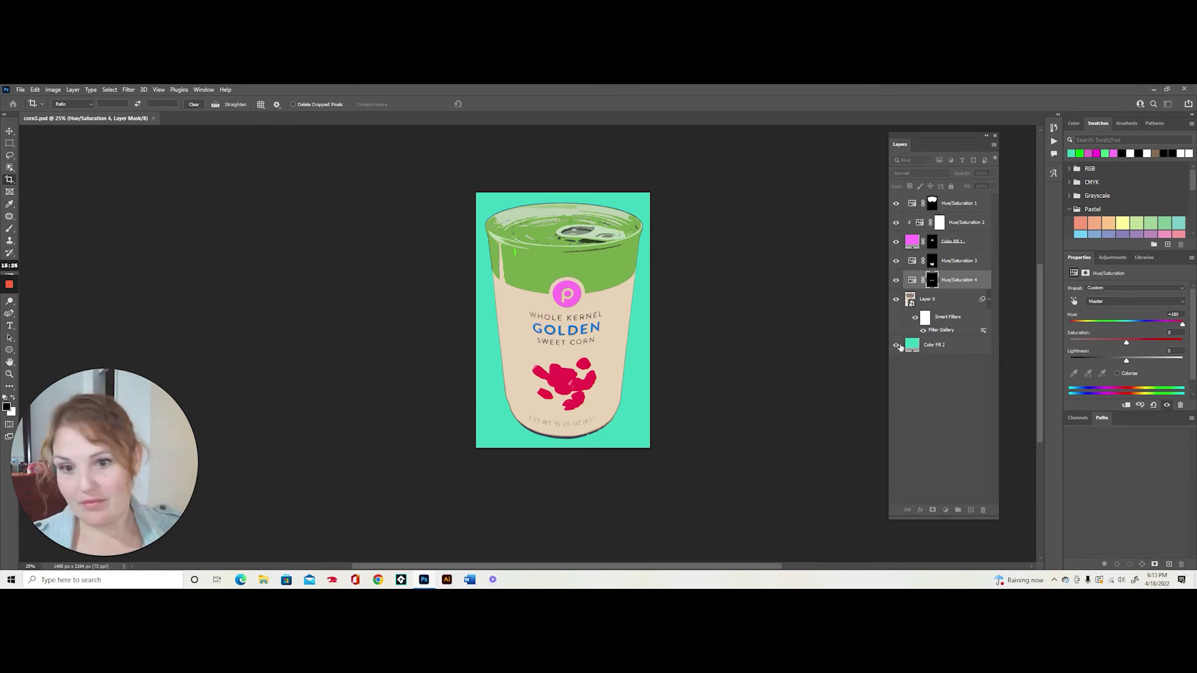
Step: Shift the Hue/Saturation layers: can top to teal, logo to blue, GOLDEN text to purple
left_click(919, 210)
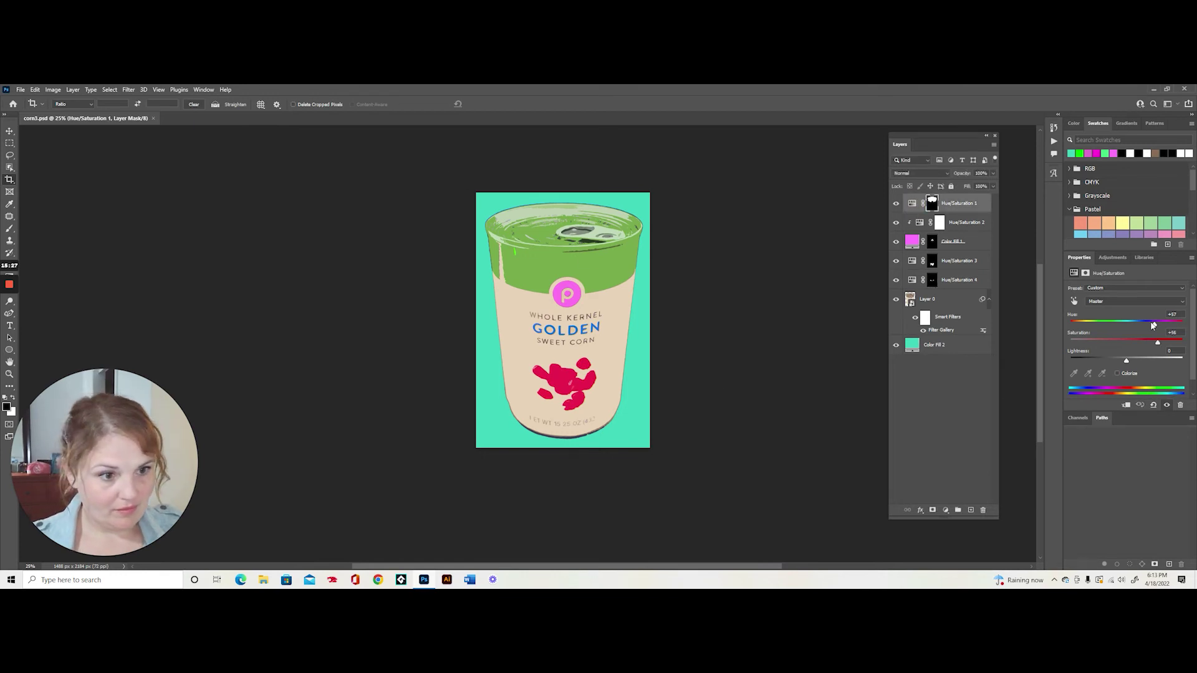
left_click_drag(1152, 325, 1175, 324)
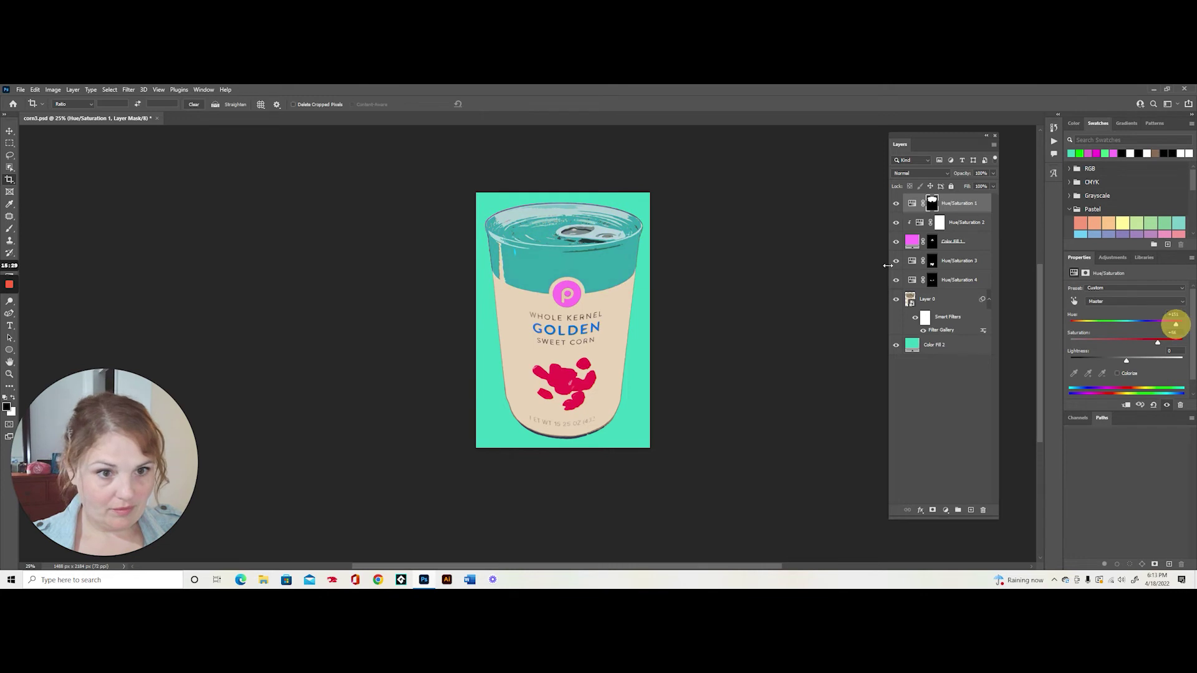
left_click(919, 226)
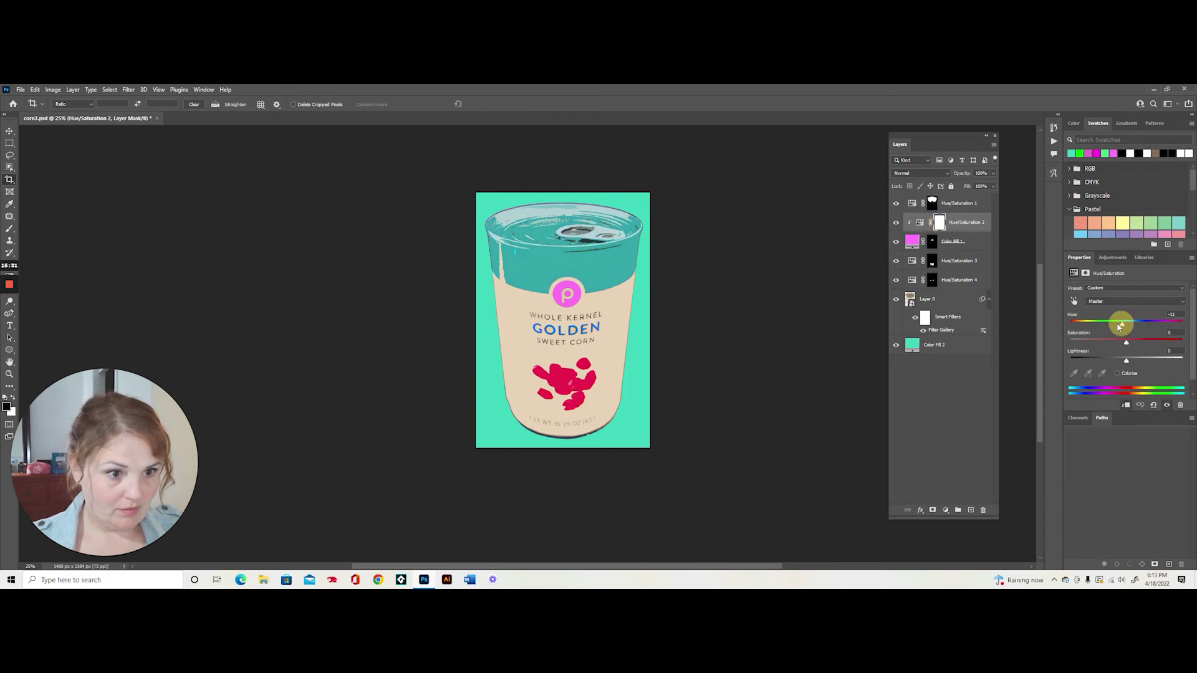
left_click_drag(1119, 326, 1165, 325)
left_click(914, 262)
left_click(914, 282)
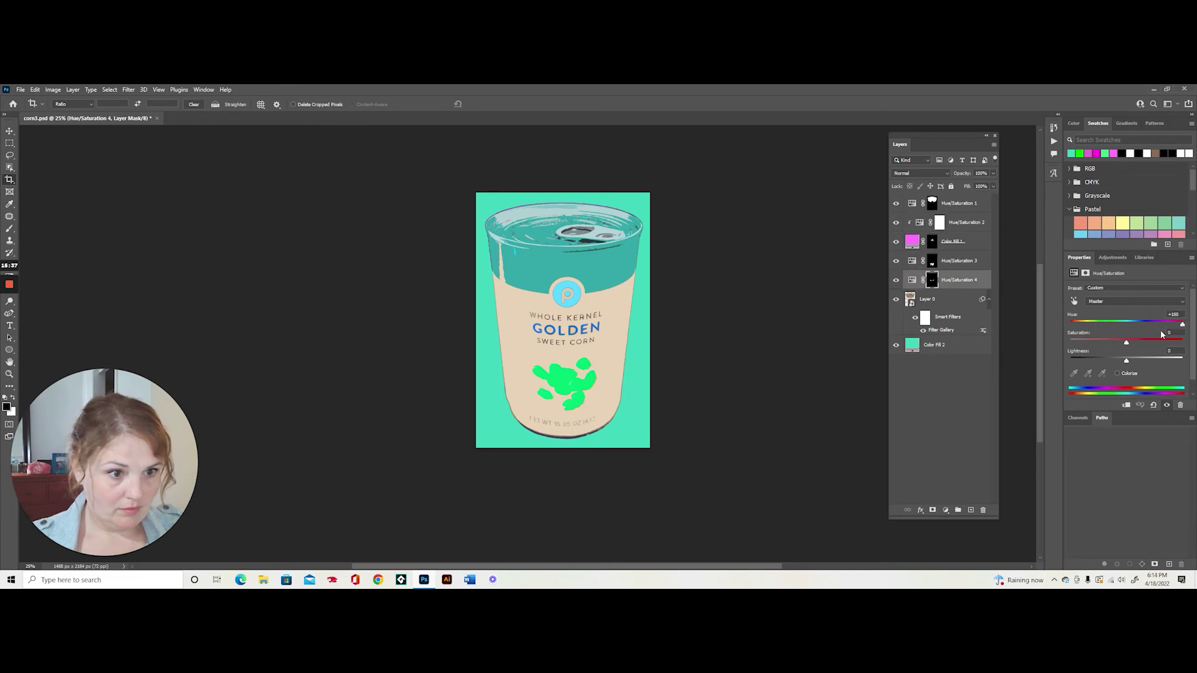
left_click_drag(1183, 325, 1076, 326)
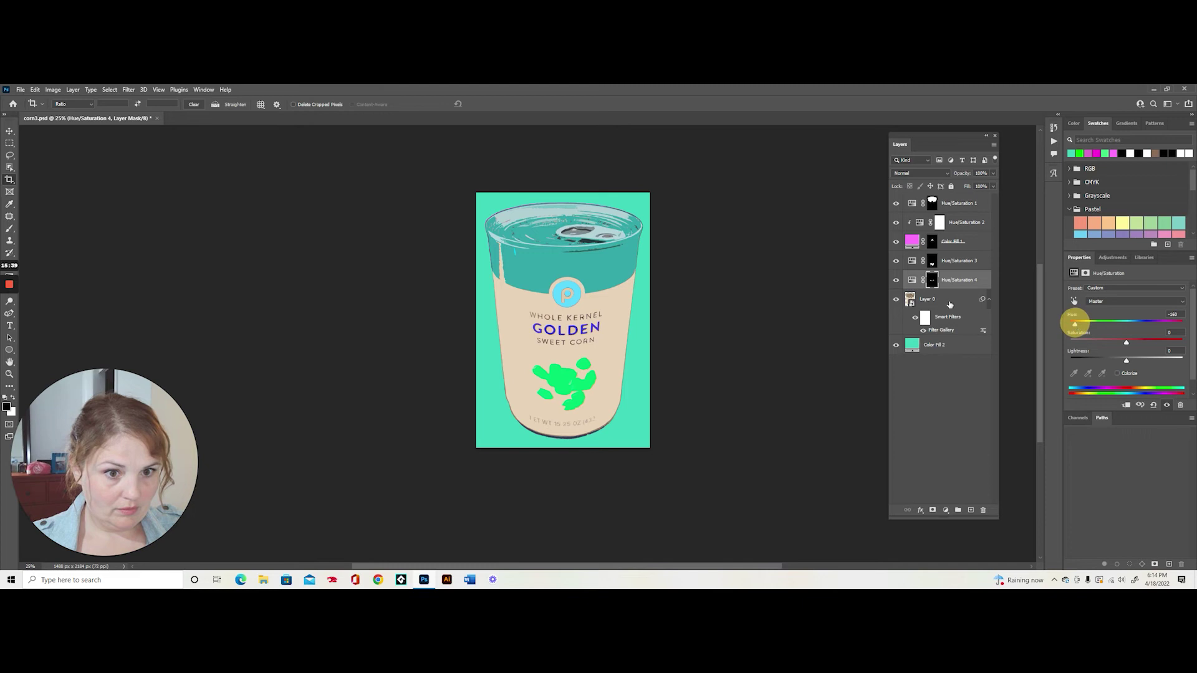
Step: Change the Color Fill 2 background from aqua to purple
double_click(913, 345)
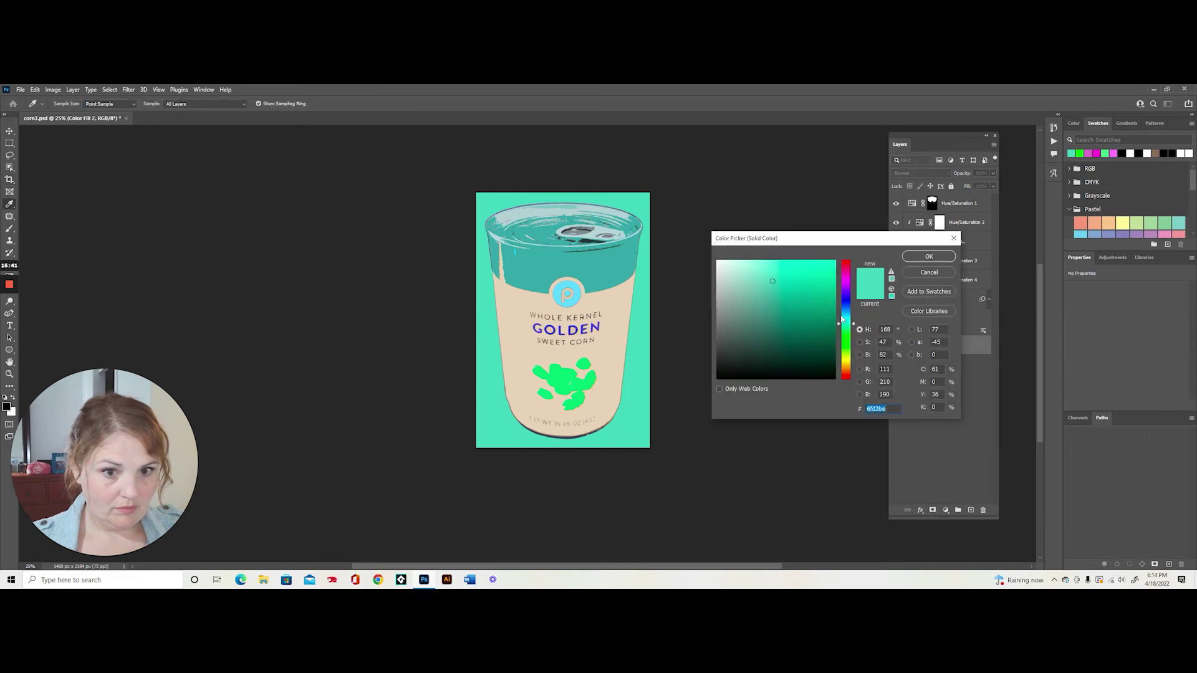
left_click_drag(846, 296, 846, 284)
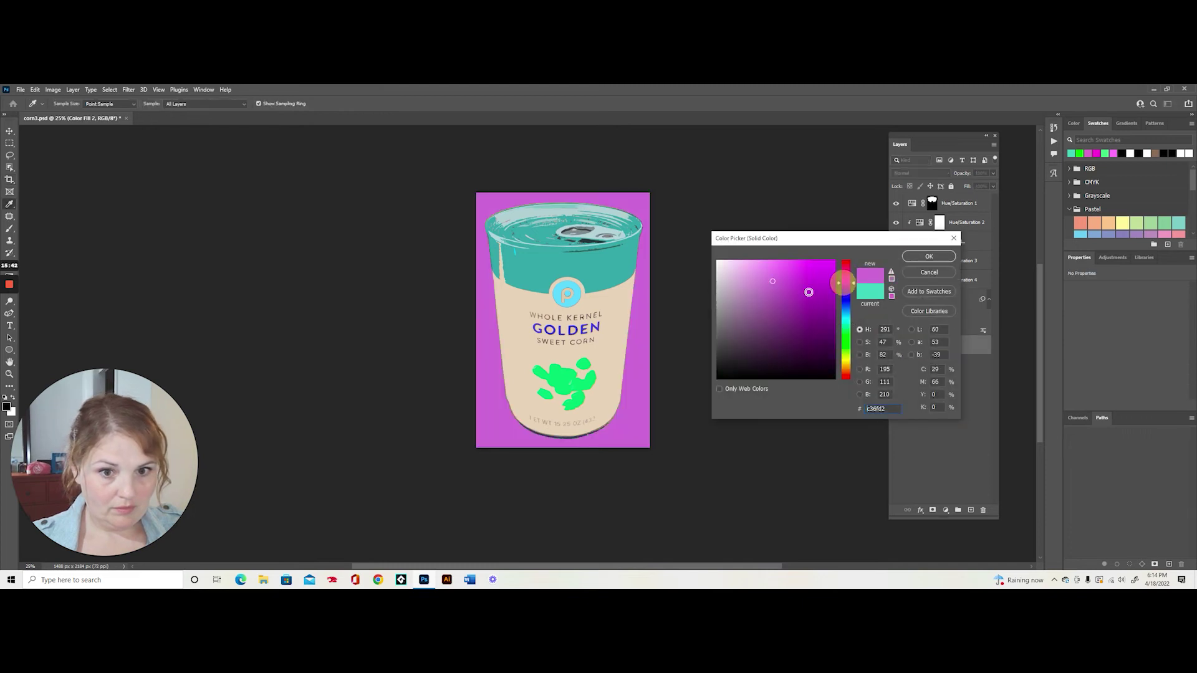
left_click(929, 256)
key("c")
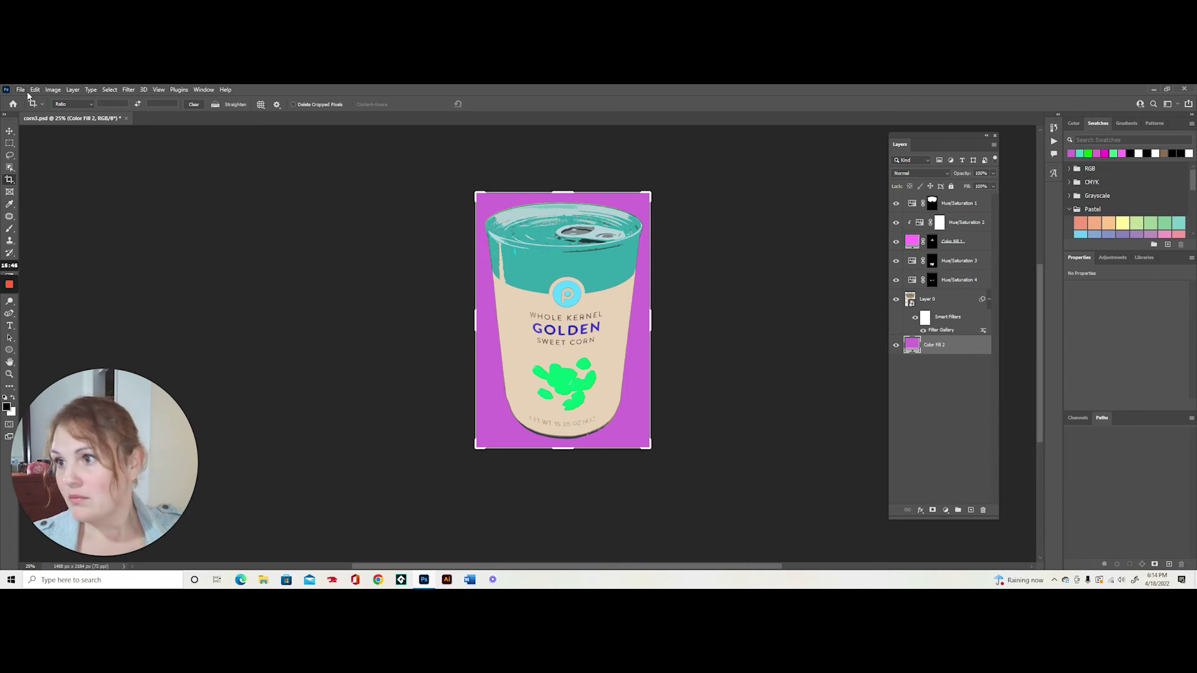
left_click(34, 90)
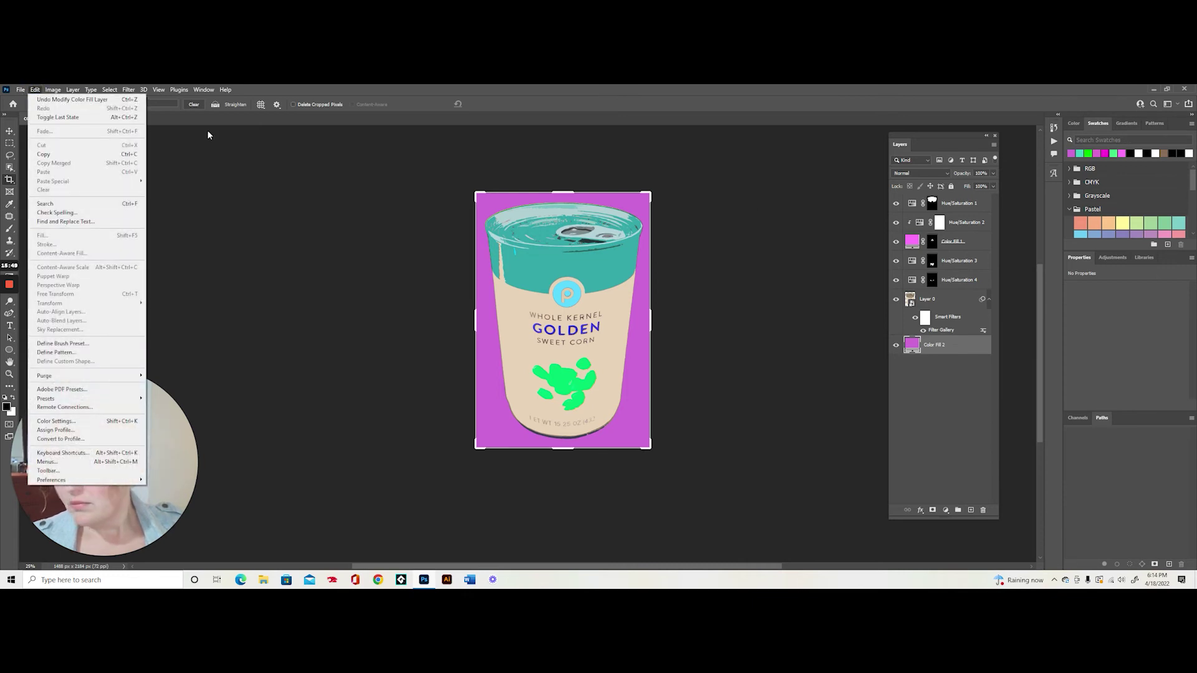
Step: Save the purple-background variant as the Creative Cloud document corn3.psdc
left_click(489, 102)
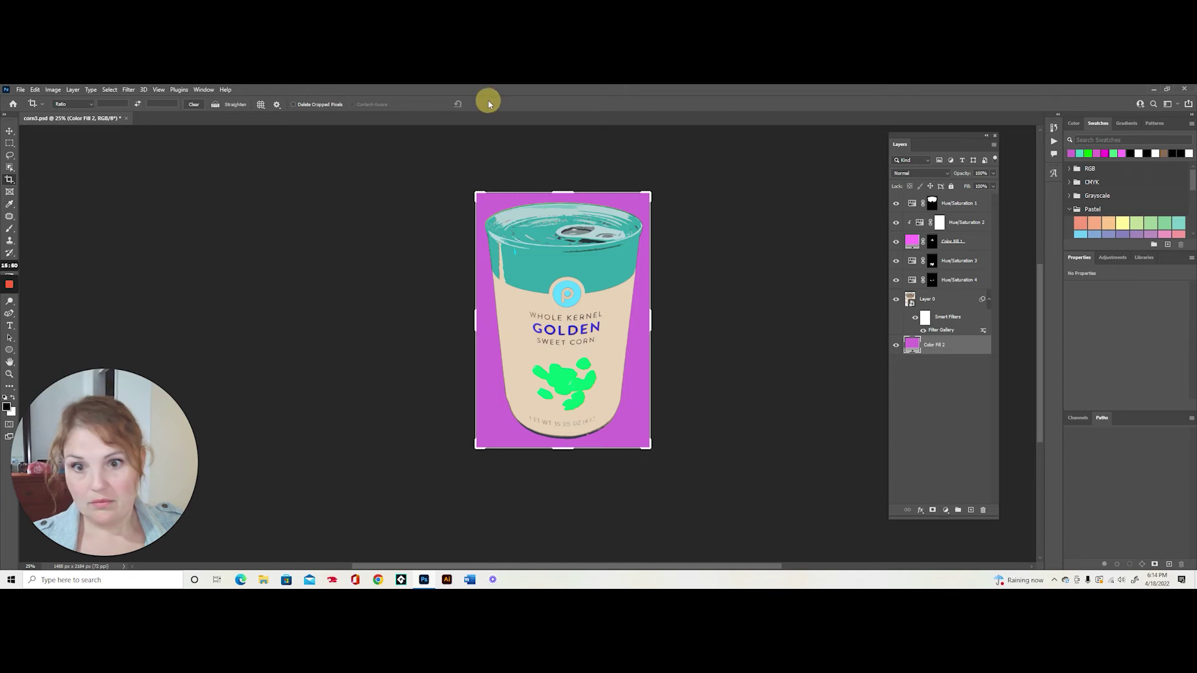
left_click(21, 89)
left_click(31, 201)
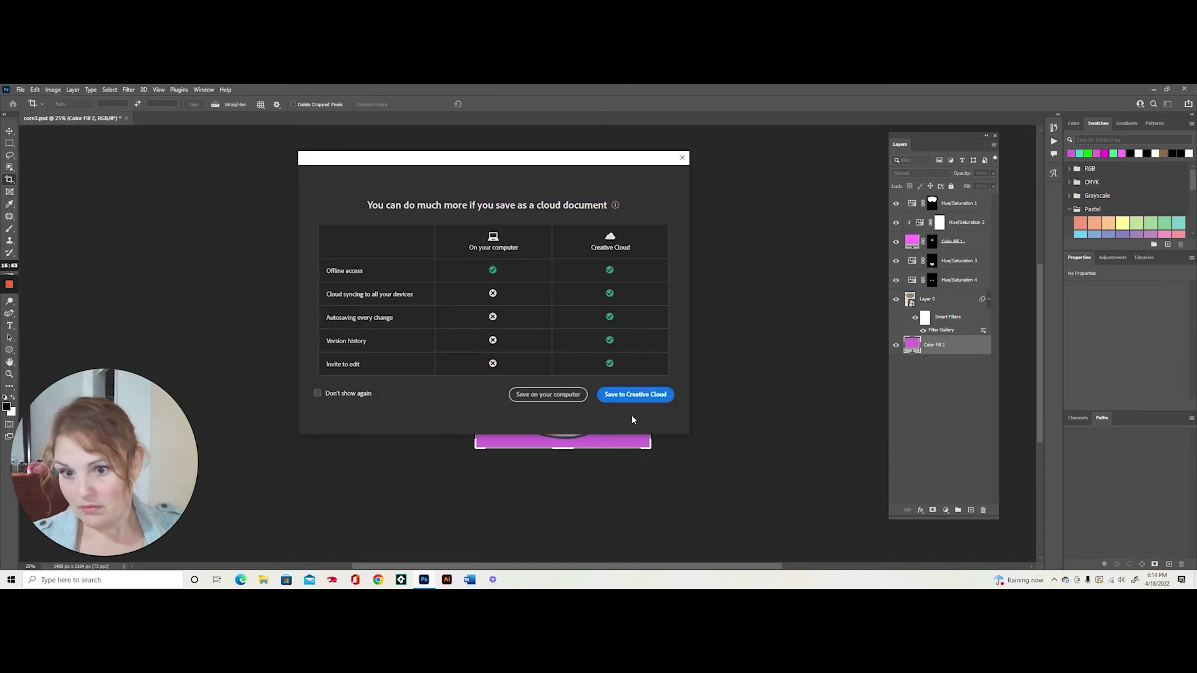
left_click(651, 398)
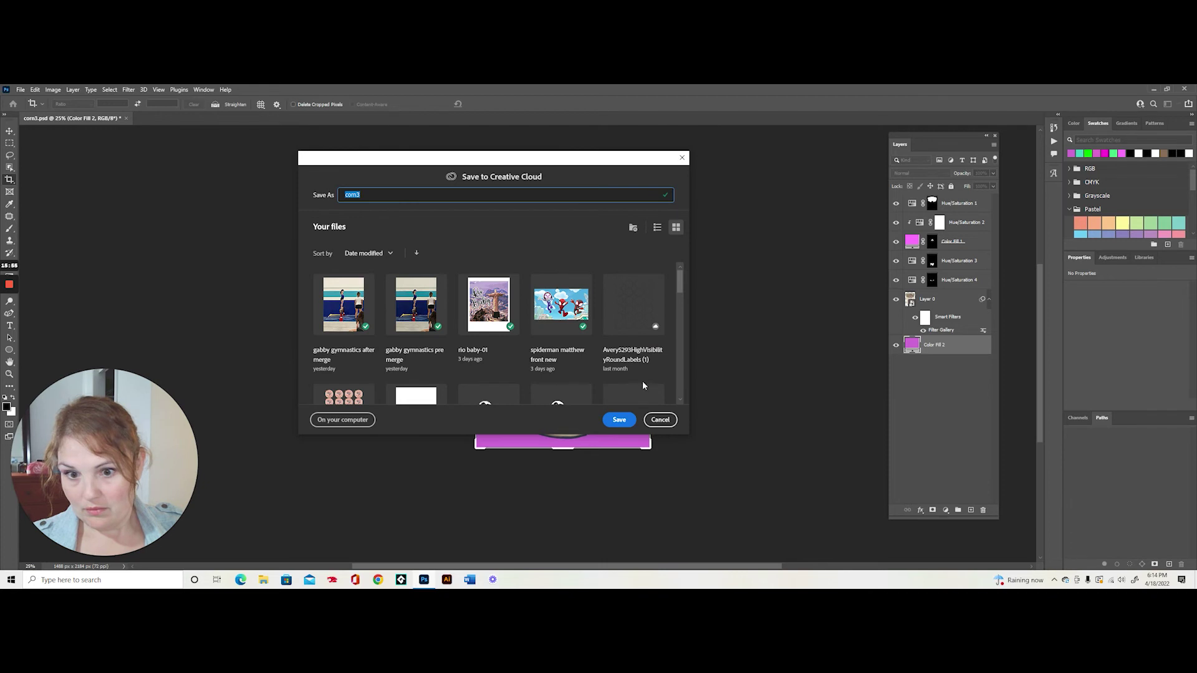
left_click(619, 419)
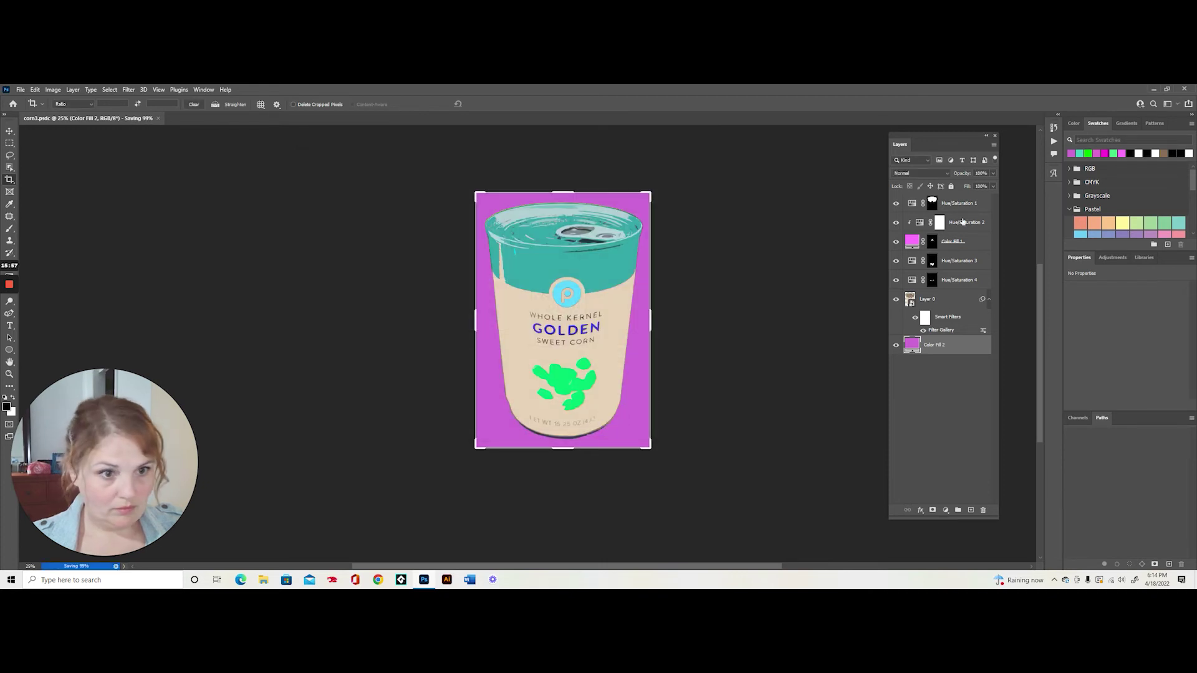
Step: Adjust Hue/Saturation 1–4 for a purple top, pink logo, magenta corn and teal GOLDEN text
left_click(932, 203)
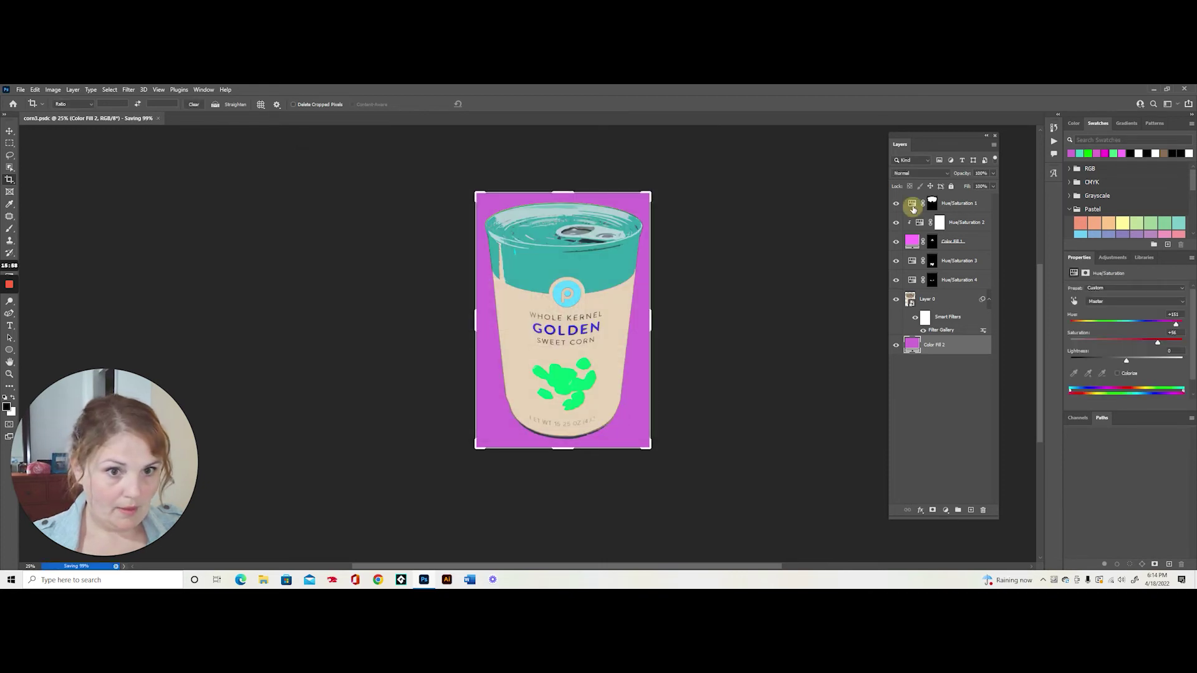
left_click(1092, 323)
left_click(924, 223)
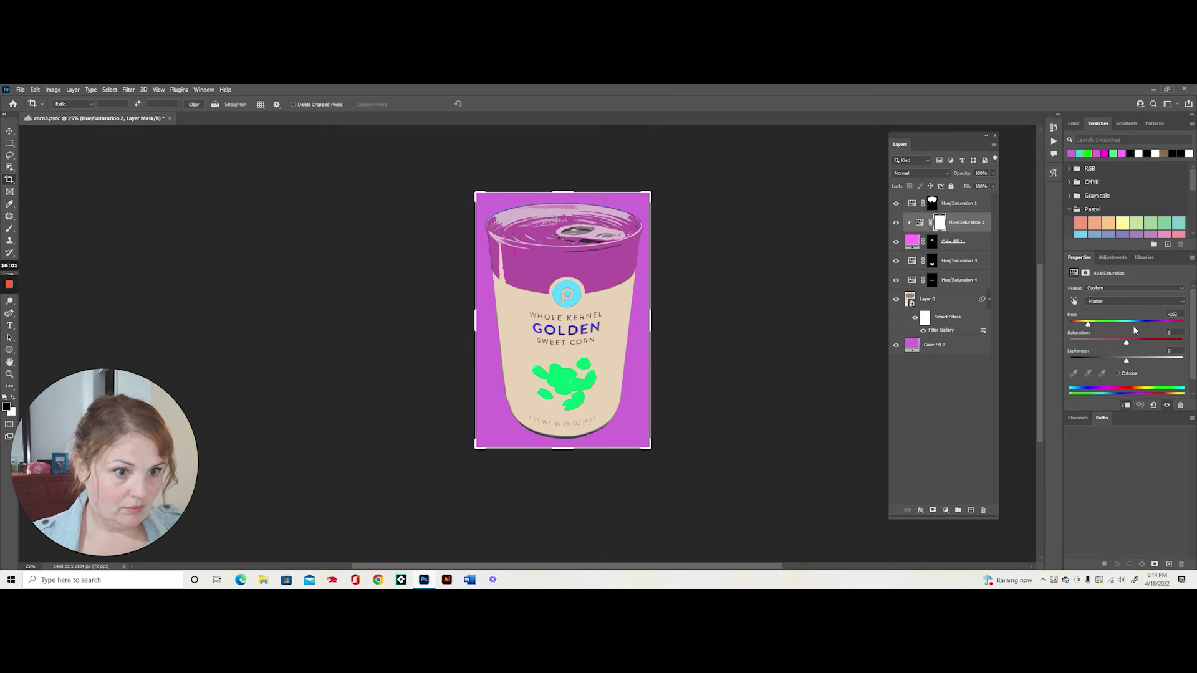
left_click(1128, 323)
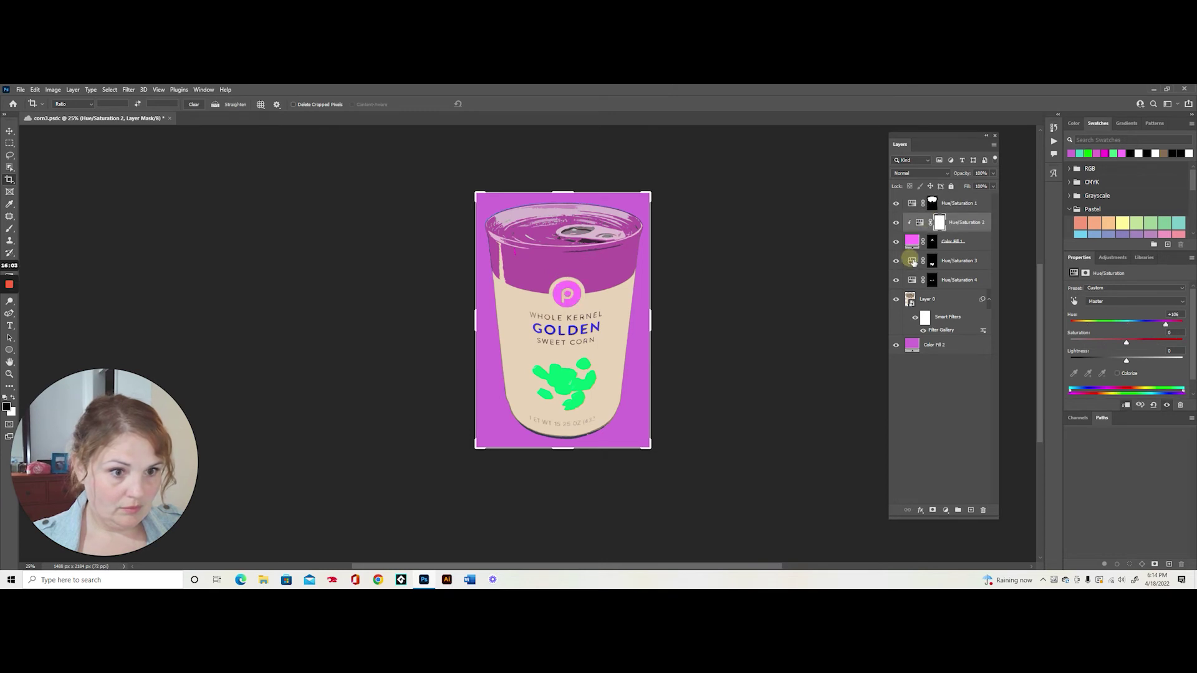
left_click(918, 260)
left_click(1091, 323)
left_click(918, 280)
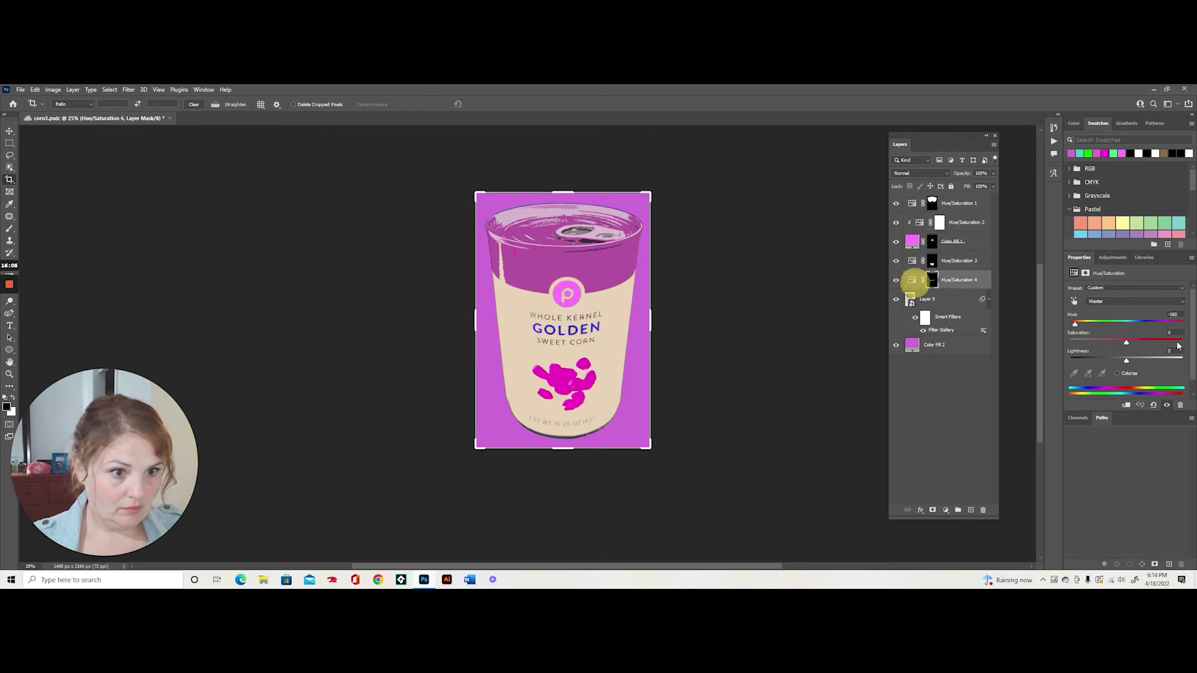
left_click(1169, 324)
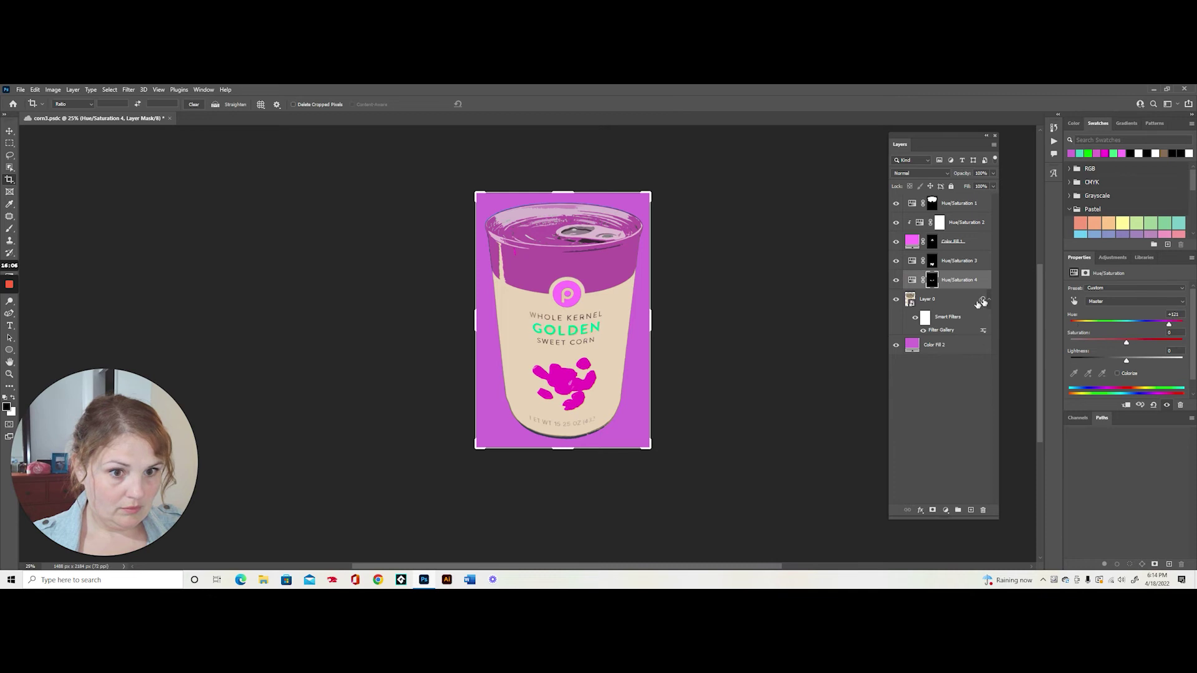
Step: Change the Color Fill 2 background from purple to a strong red
double_click(915, 345)
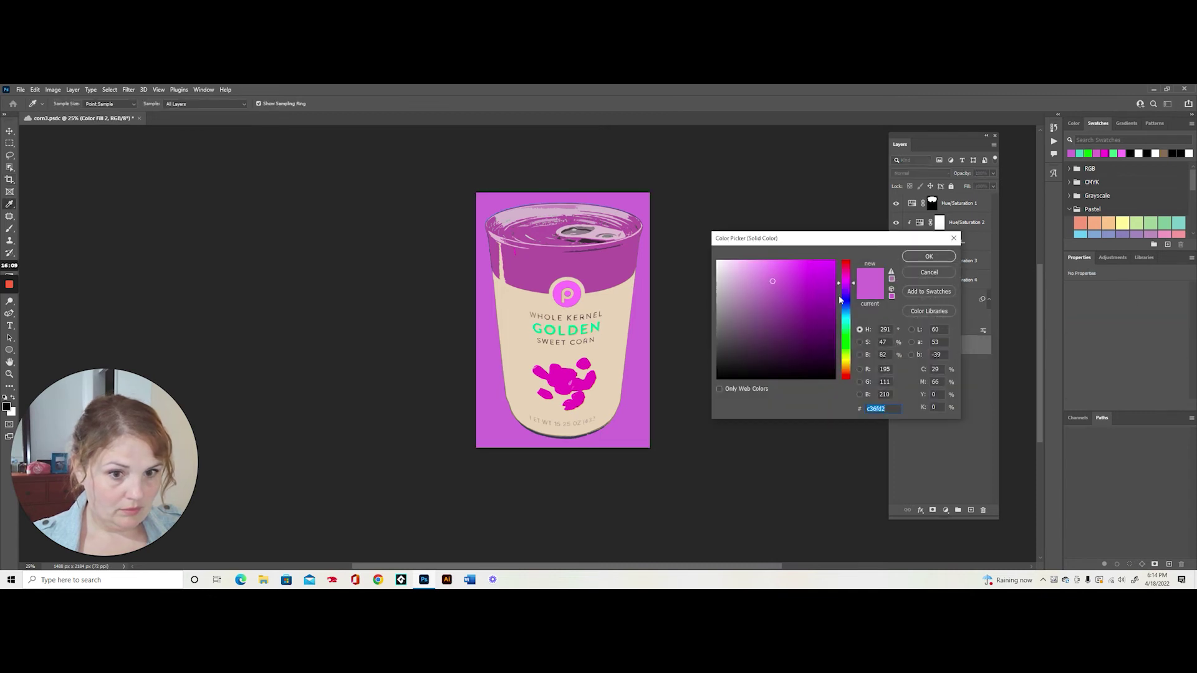
left_click(846, 340)
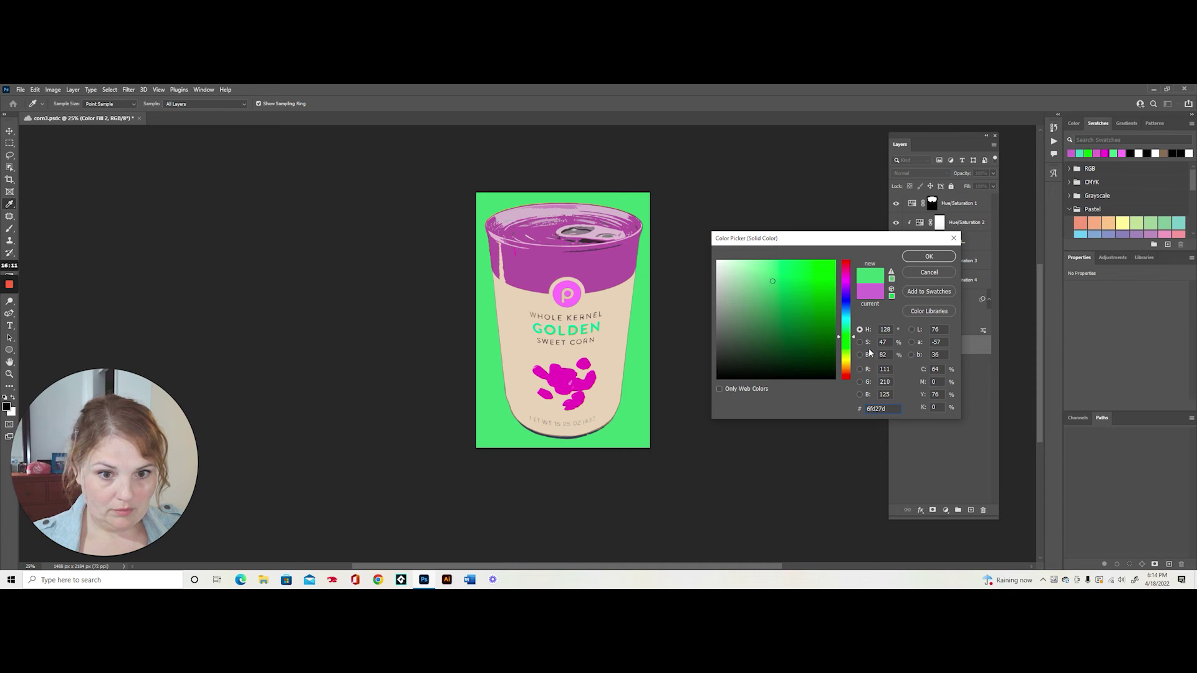
left_click(846, 374)
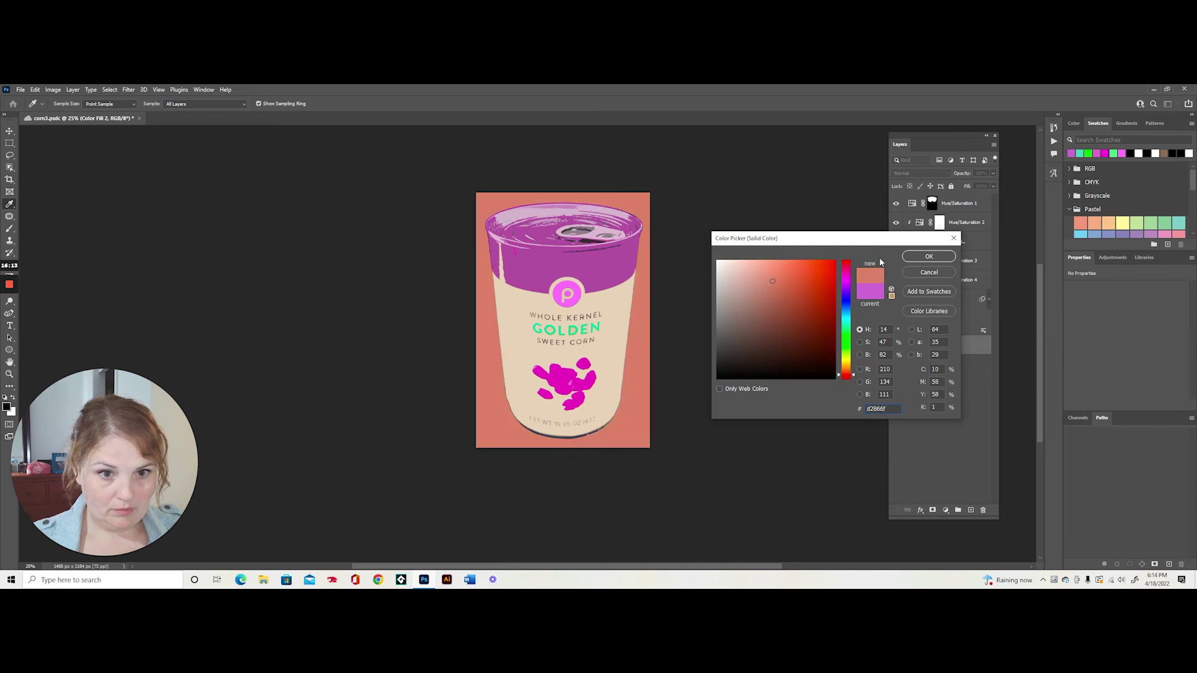
mouse_move(822, 275)
left_mouse_down()
mouse_move(793, 254)
mouse_move(810, 289)
mouse_move(802, 230)
mouse_move(809, 288)
left_mouse_up()
left_click(940, 261)
key("c")
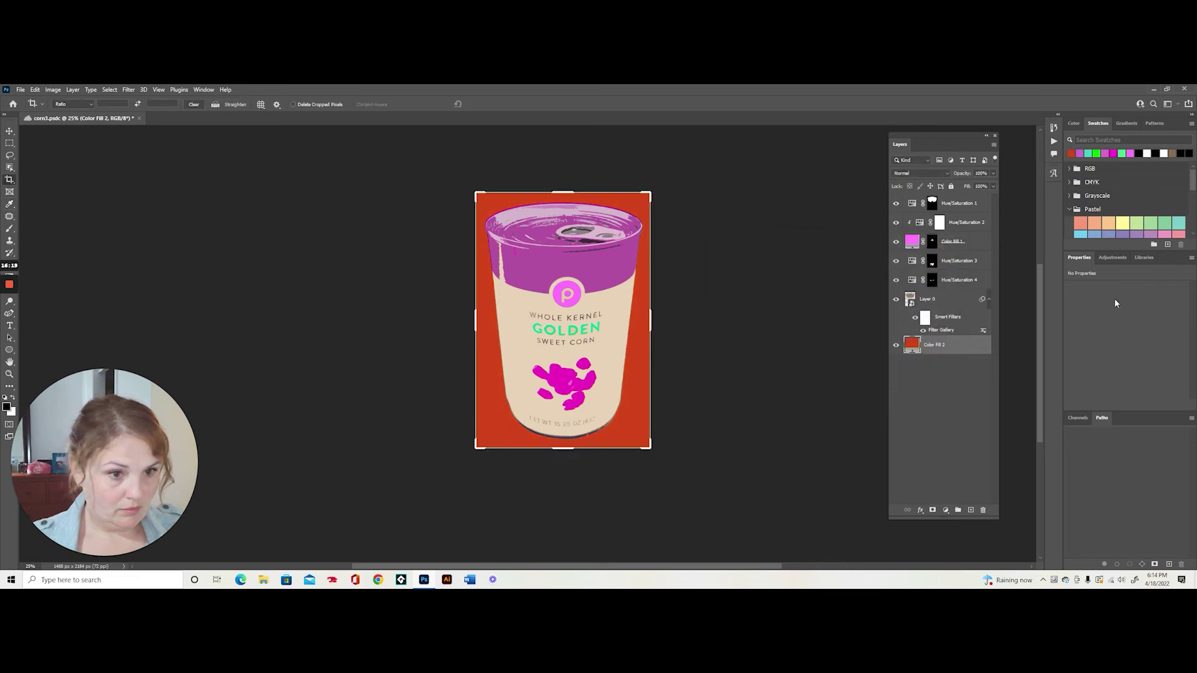
Step: Save the red-background variant to the Desktop as corn4.psd
left_click(20, 89)
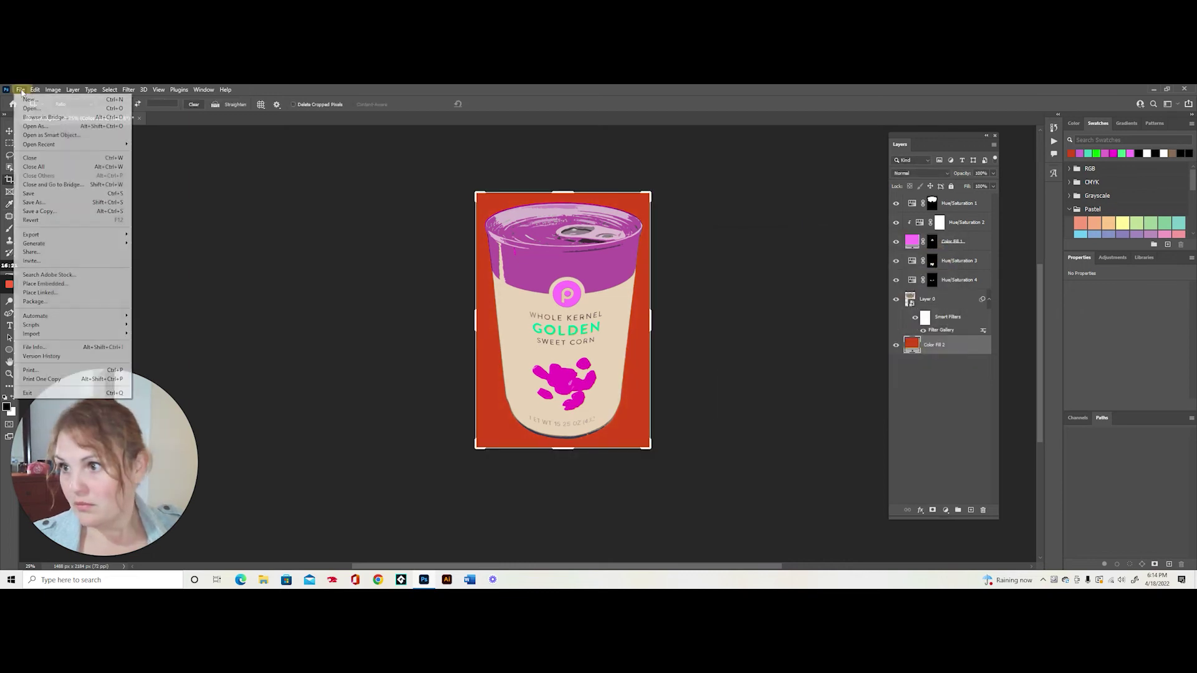
left_click(43, 203)
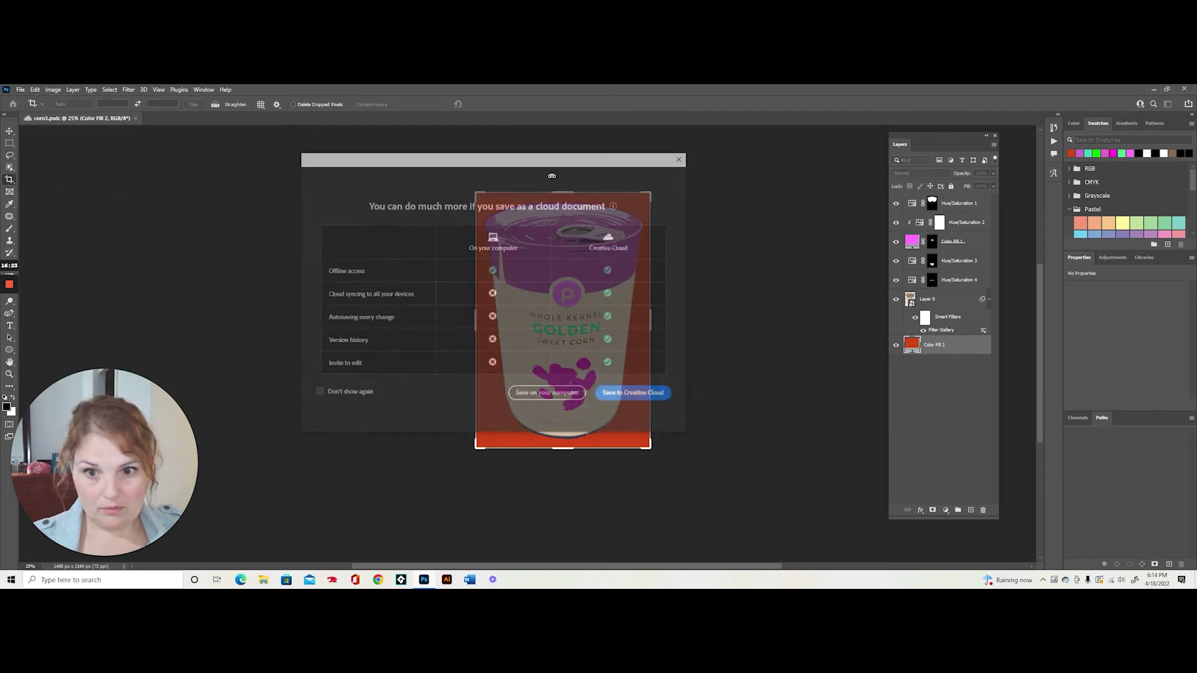
left_click(530, 394)
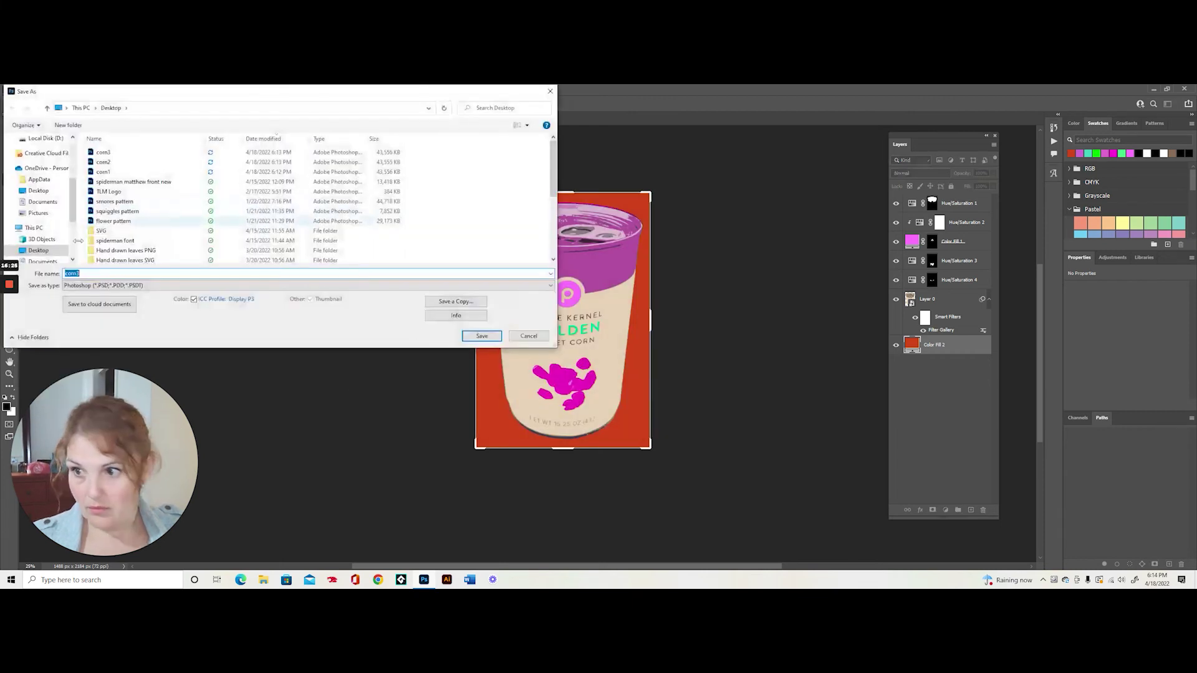
type("corn4")
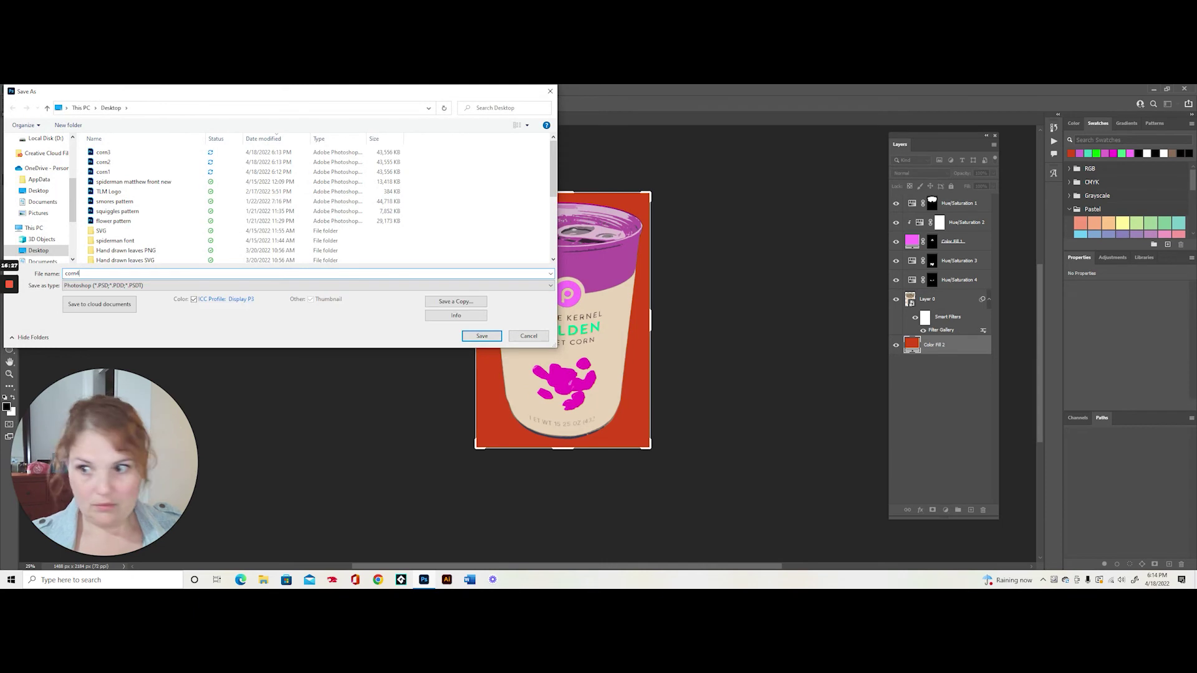
left_click(487, 336)
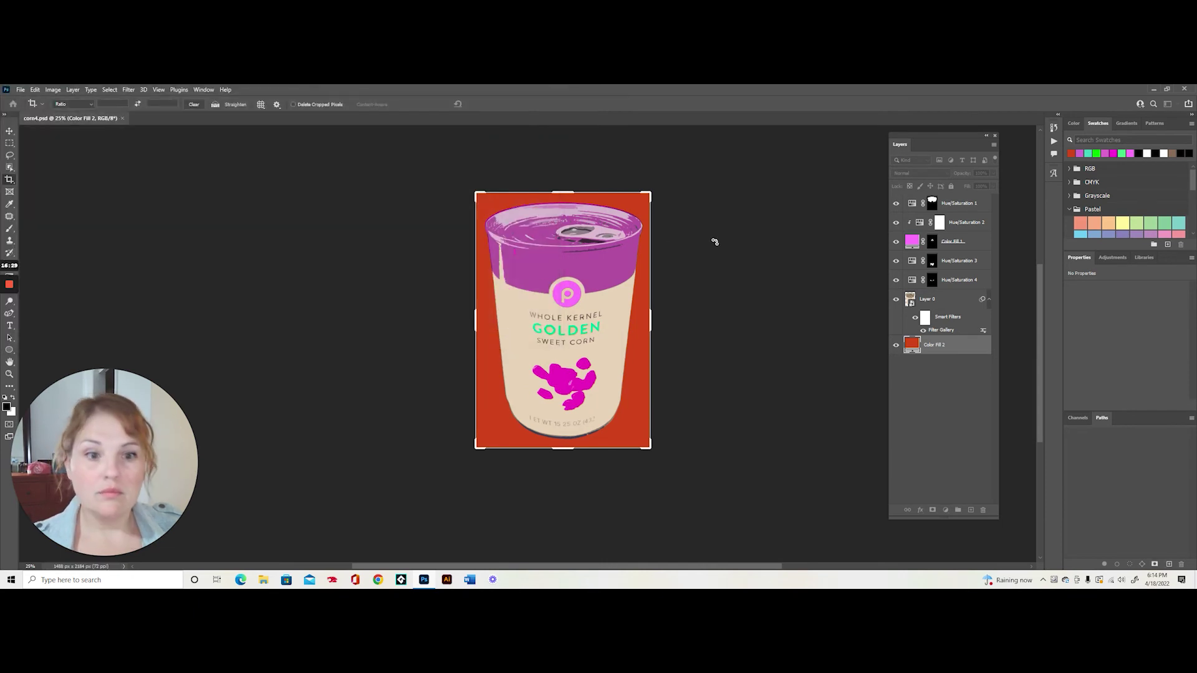
Step: Shift the Hue sliders to give a green top, purple corn and yellow-gold GOLDEN lettering
left_click(912, 203)
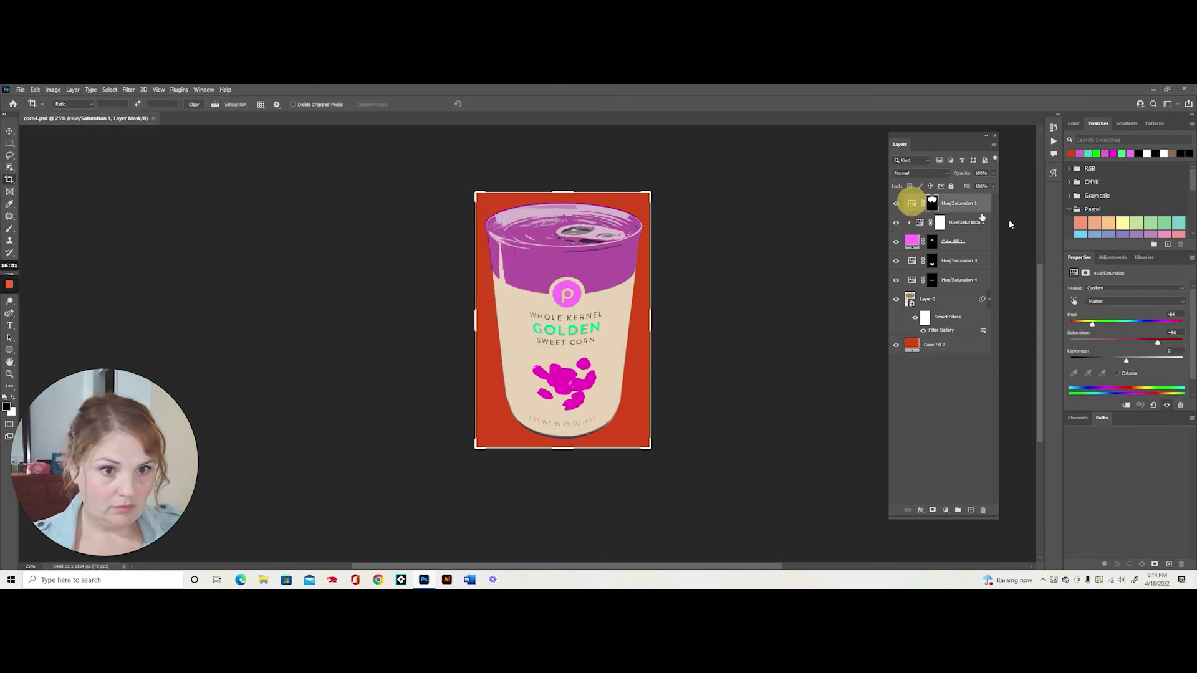
left_click(1115, 222)
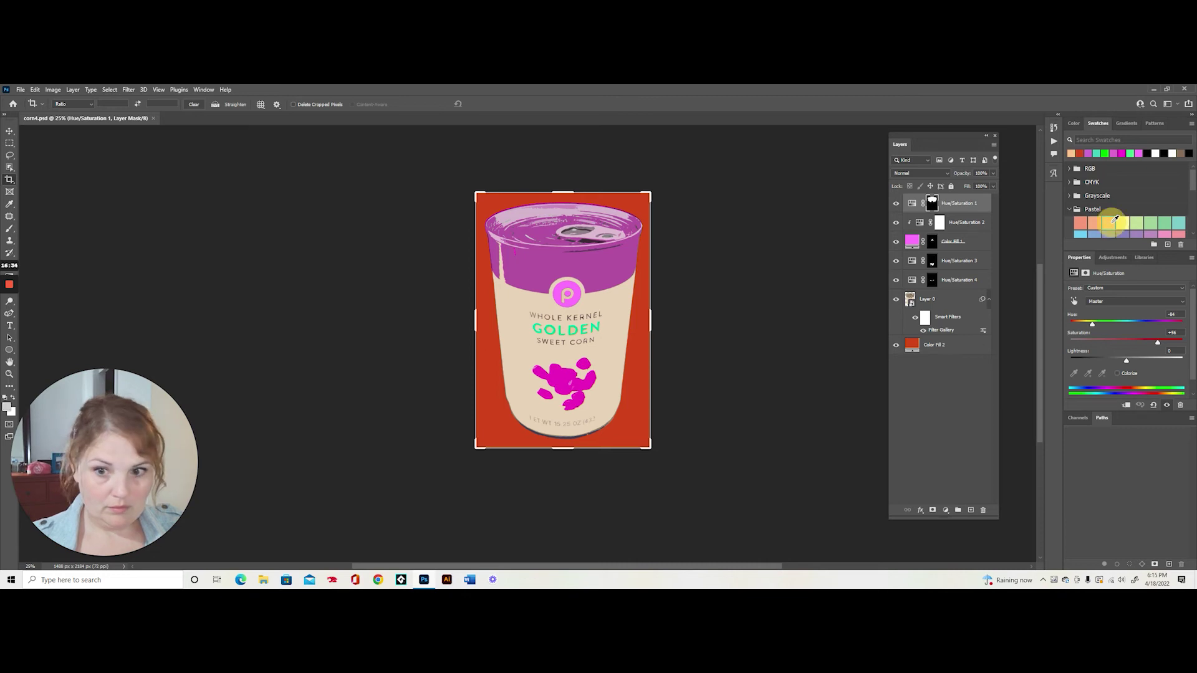
left_click(1120, 323)
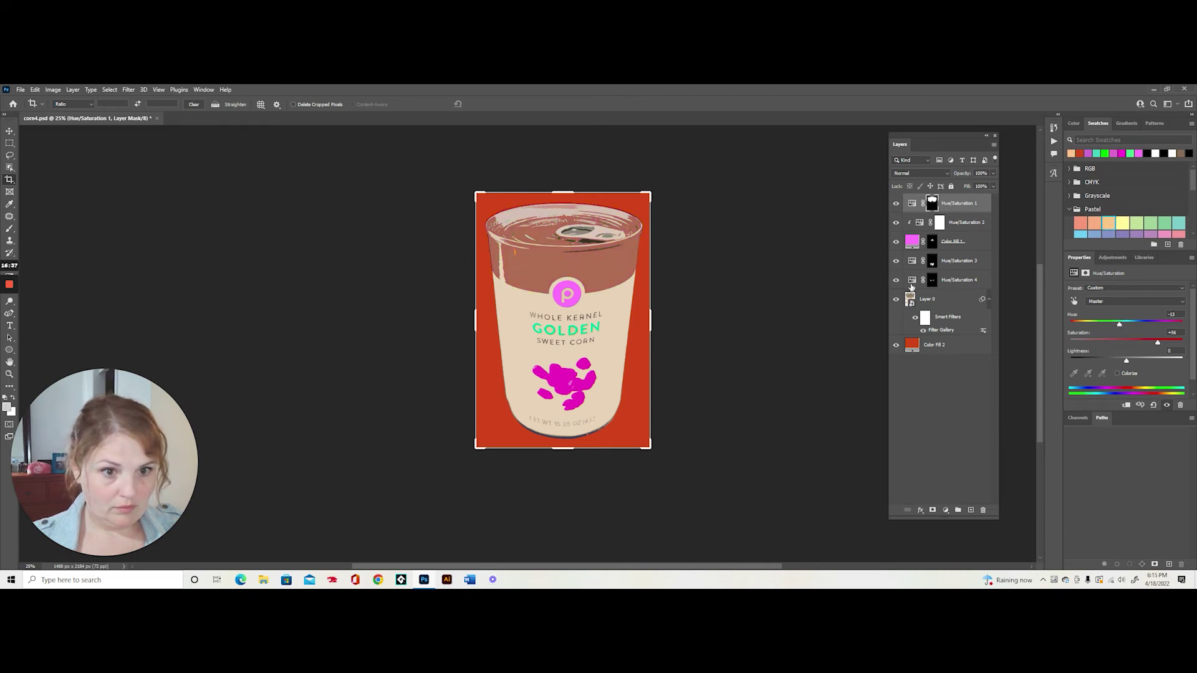
left_click(916, 224)
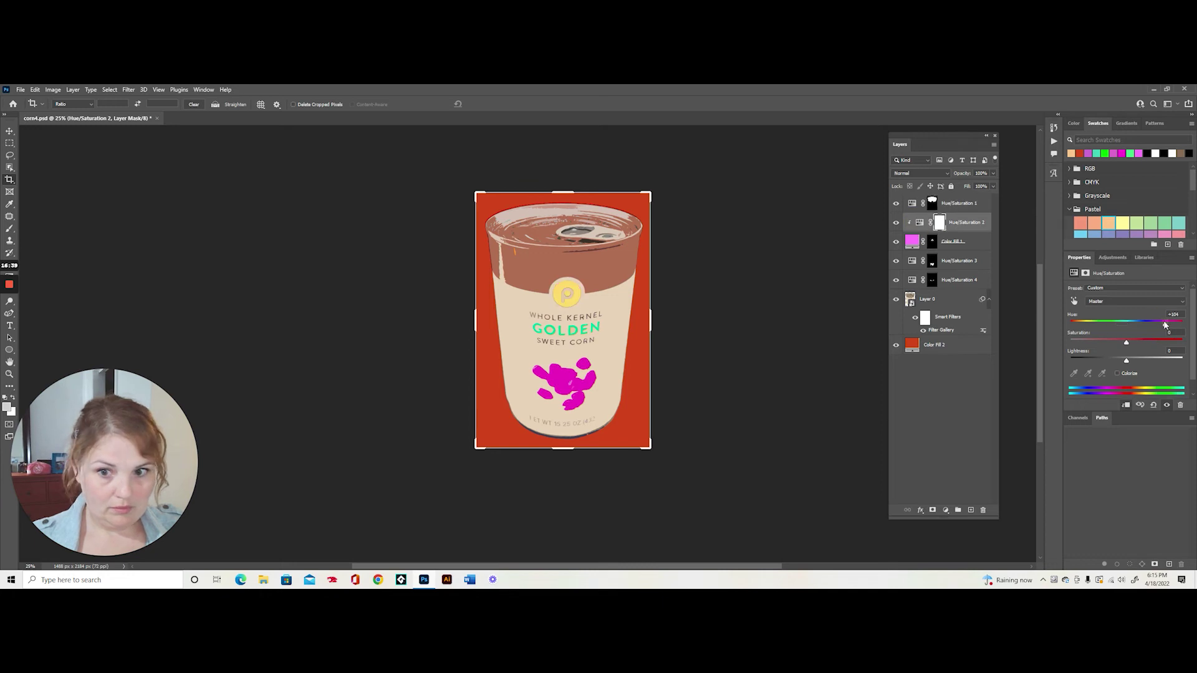
left_click(914, 263)
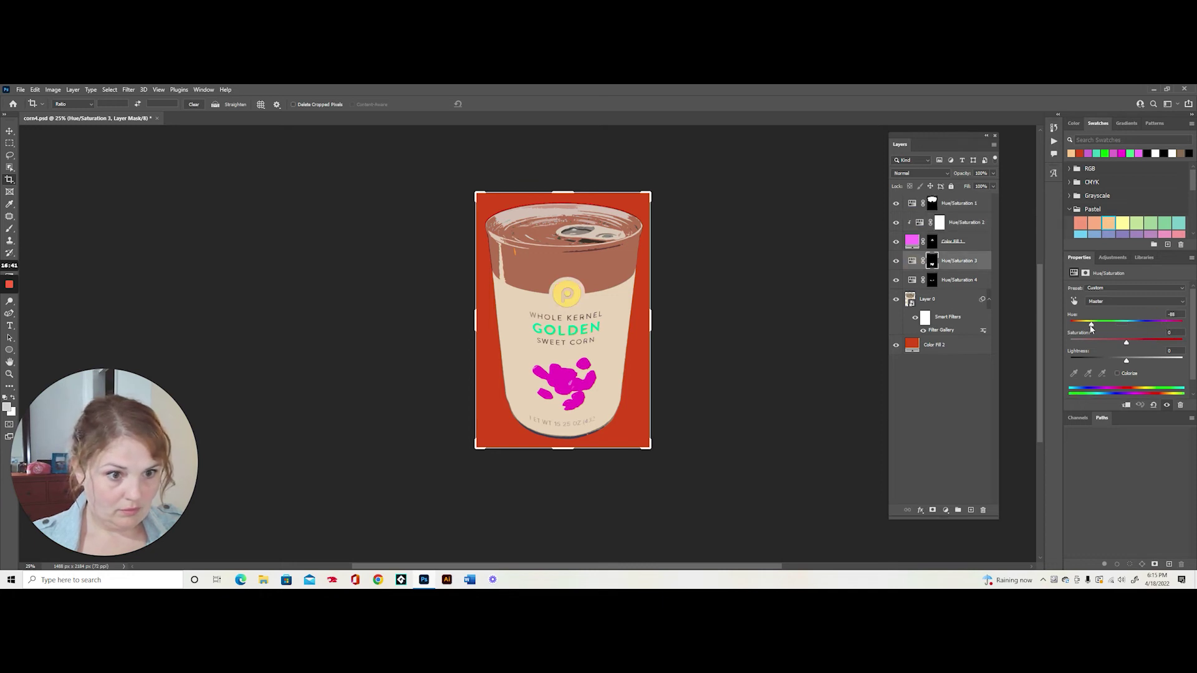
left_click(1080, 323)
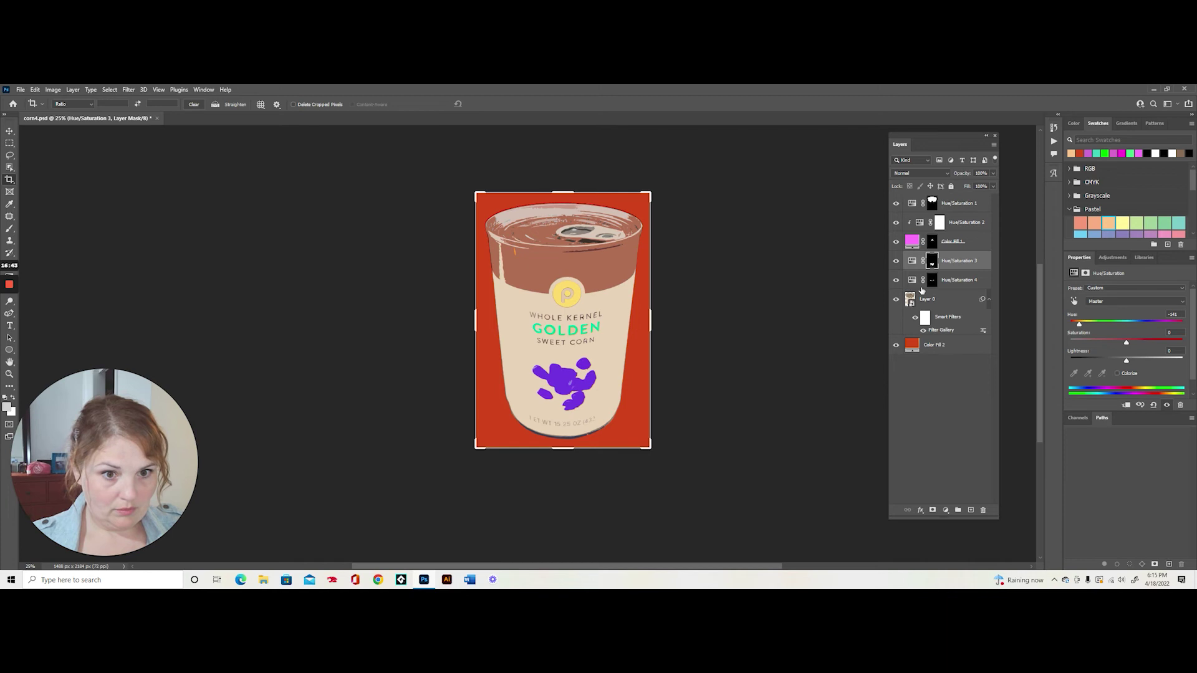
left_click(914, 280)
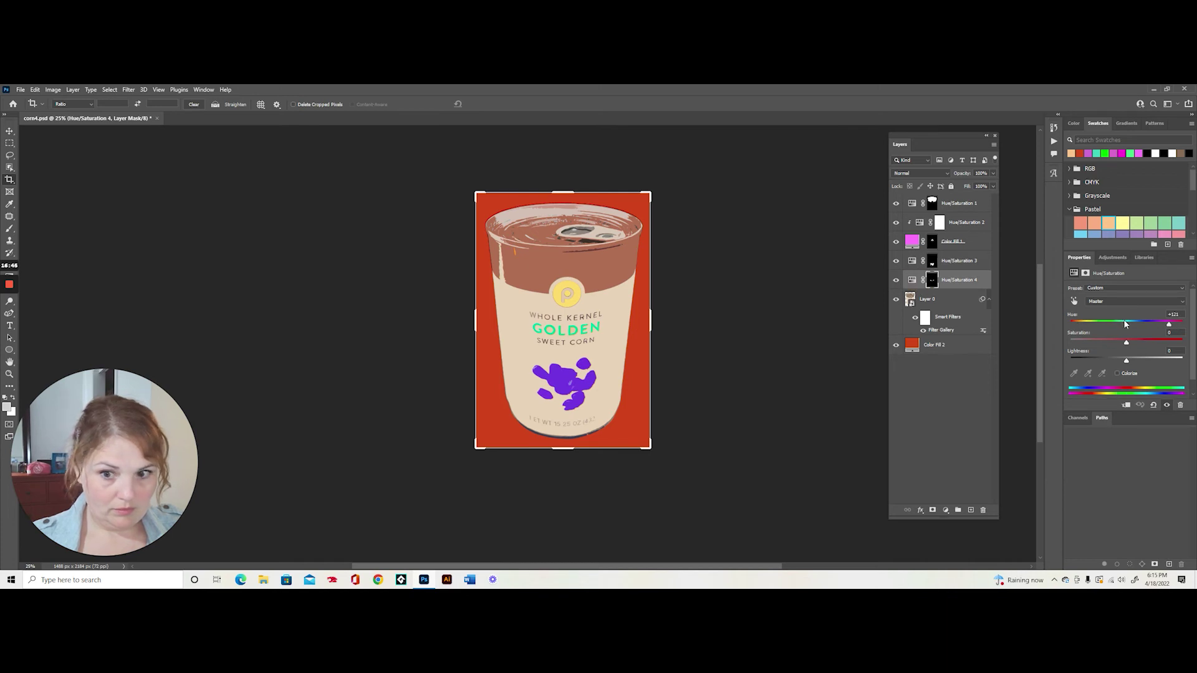
left_click(1126, 324)
left_click(913, 205)
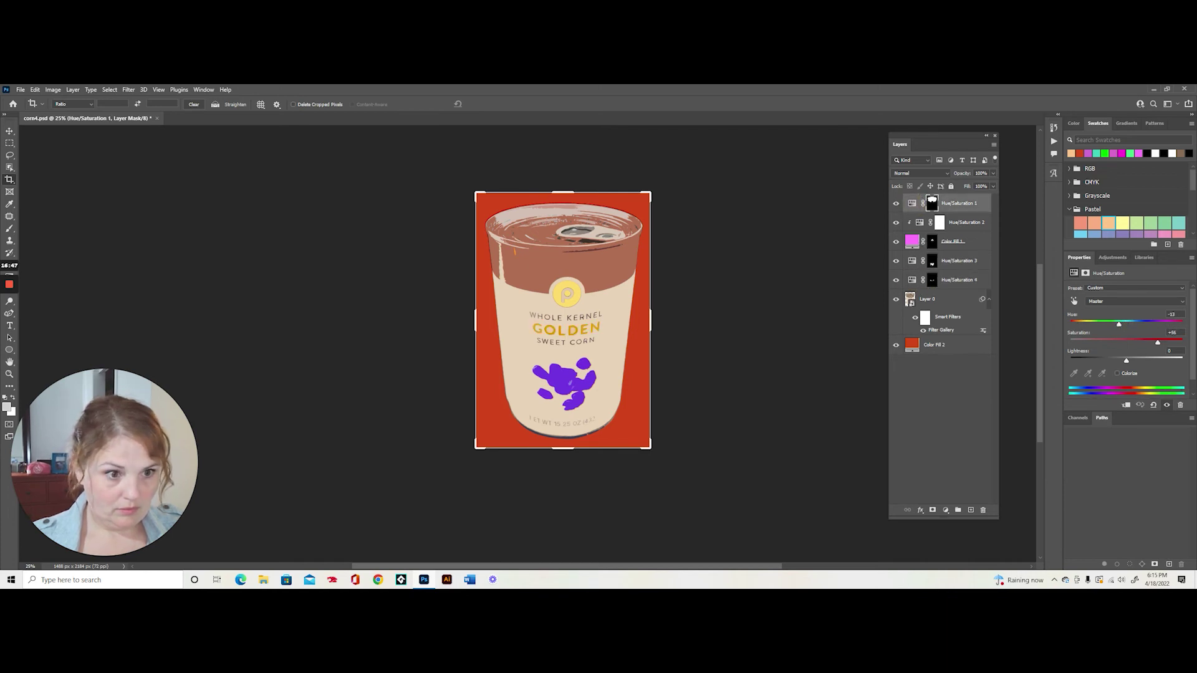
left_click(1154, 323)
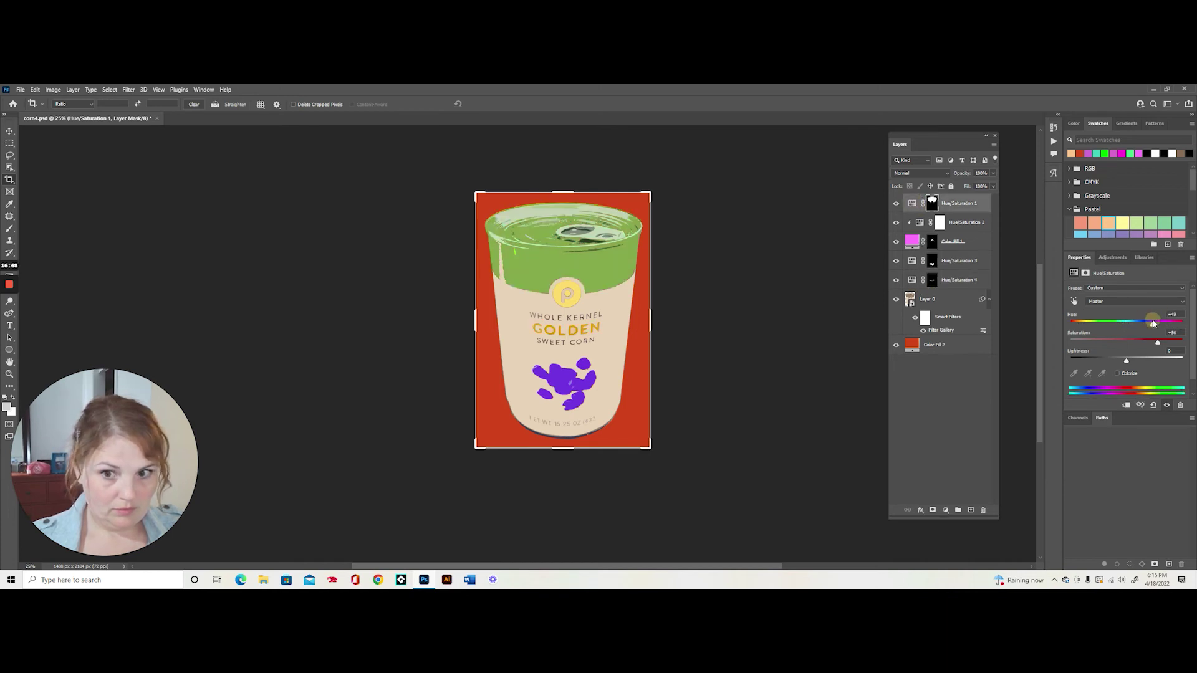
double_click(915, 345)
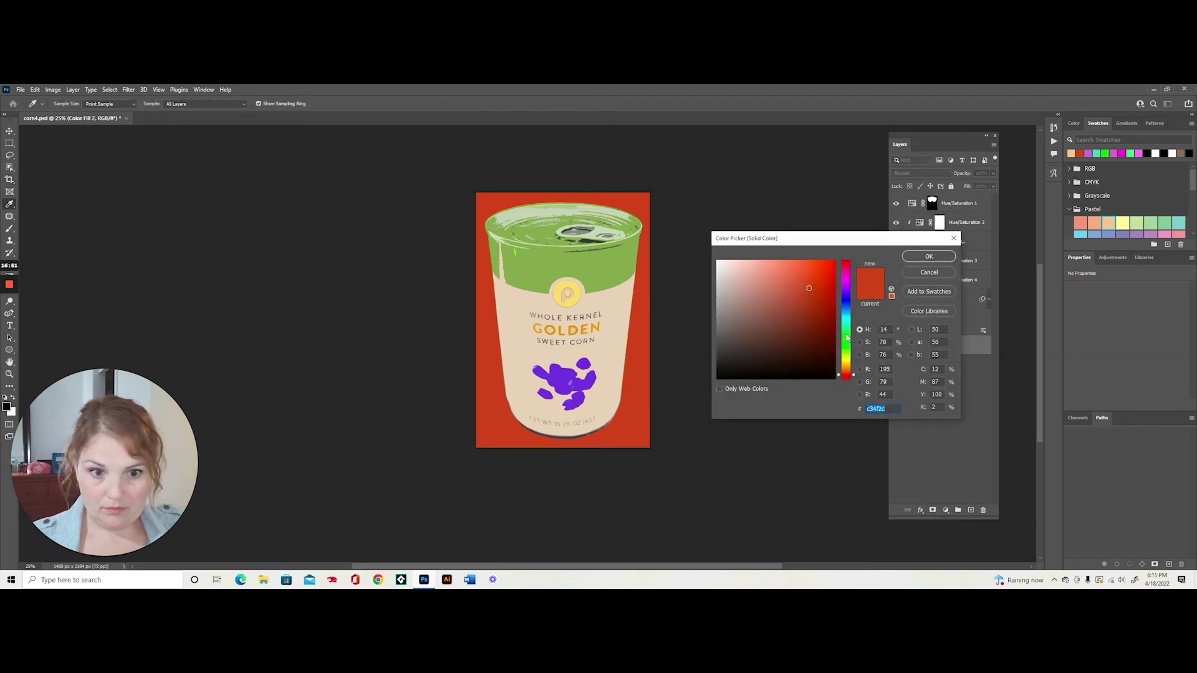
Step: Set the Color Fill 2 background to light purple 9d7fe9
left_click(847, 334)
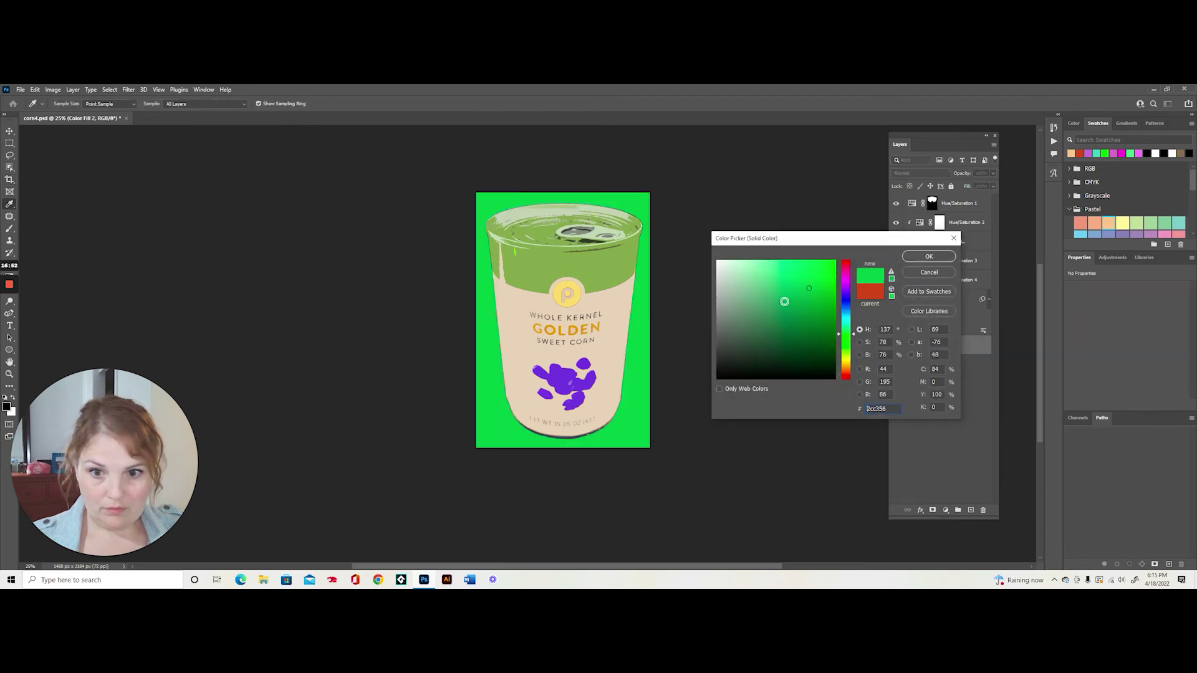
left_click(845, 293)
left_click(770, 270)
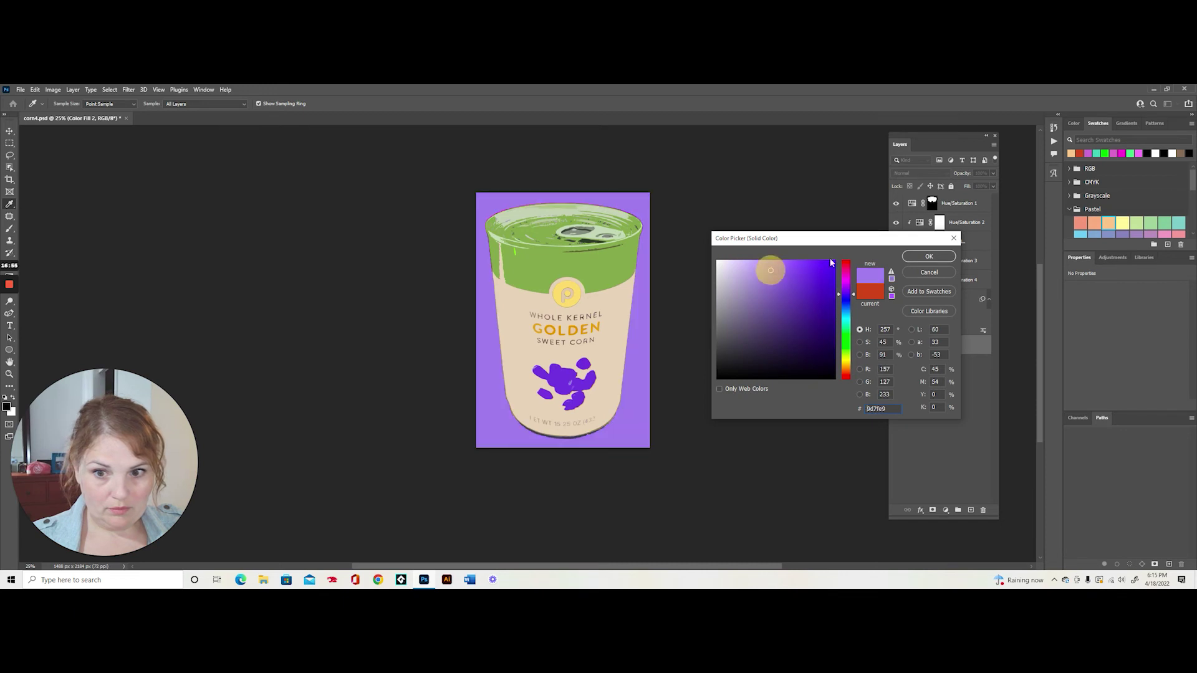
left_click(923, 257)
key("c")
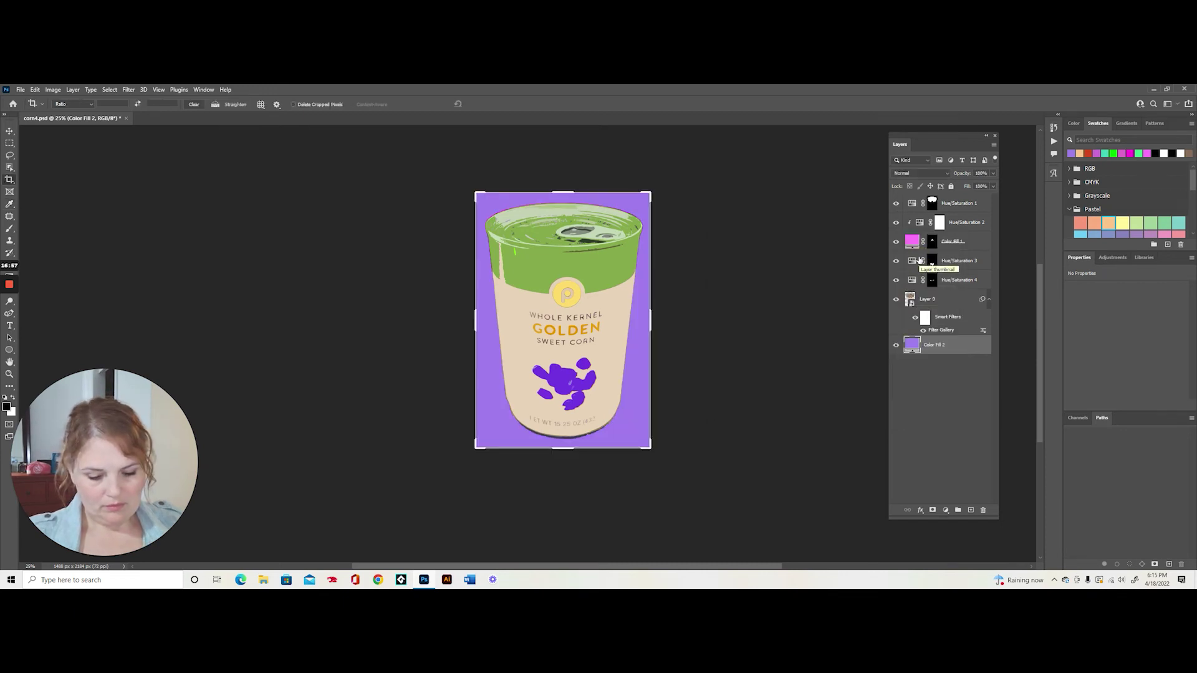
Step: Save this lavender-background version to the Desktop as corn5.psd
left_click(21, 89)
left_click(36, 202)
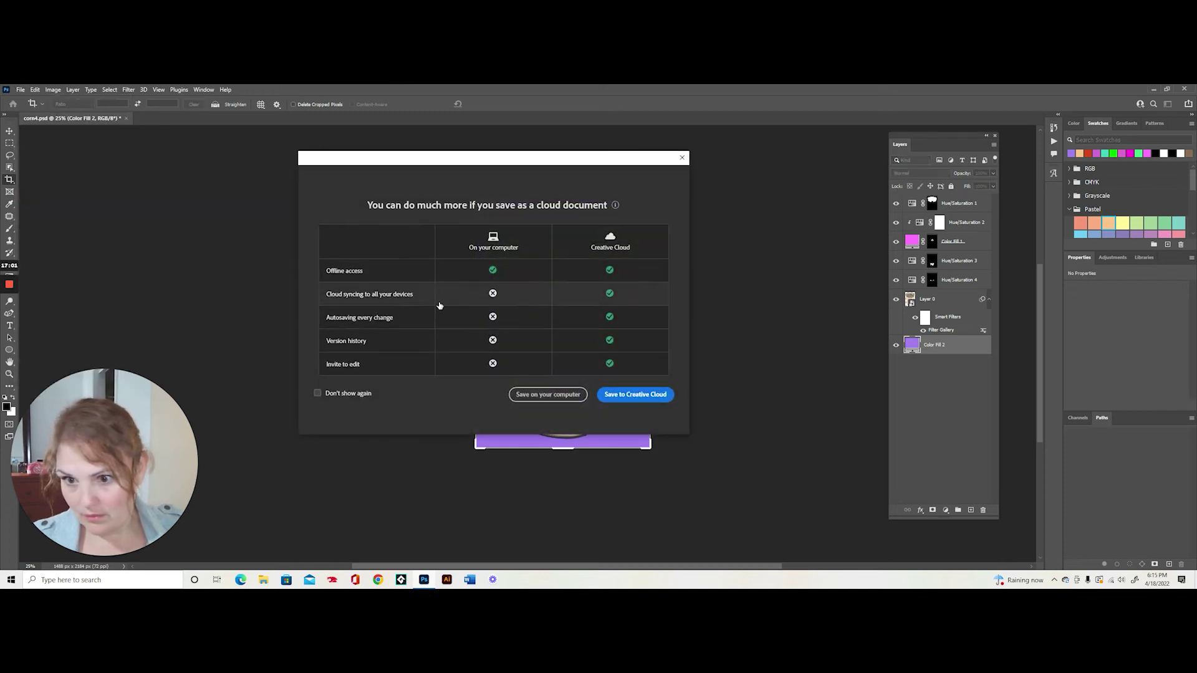
left_click(549, 395)
type("corn5")
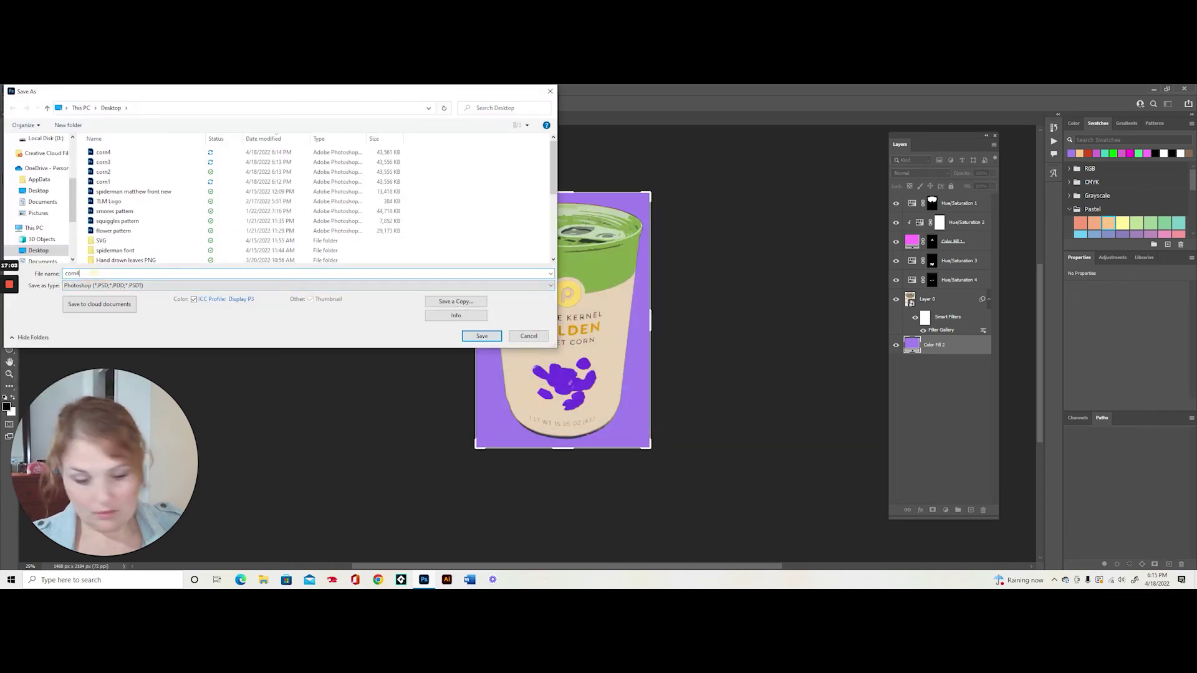
left_click(482, 336)
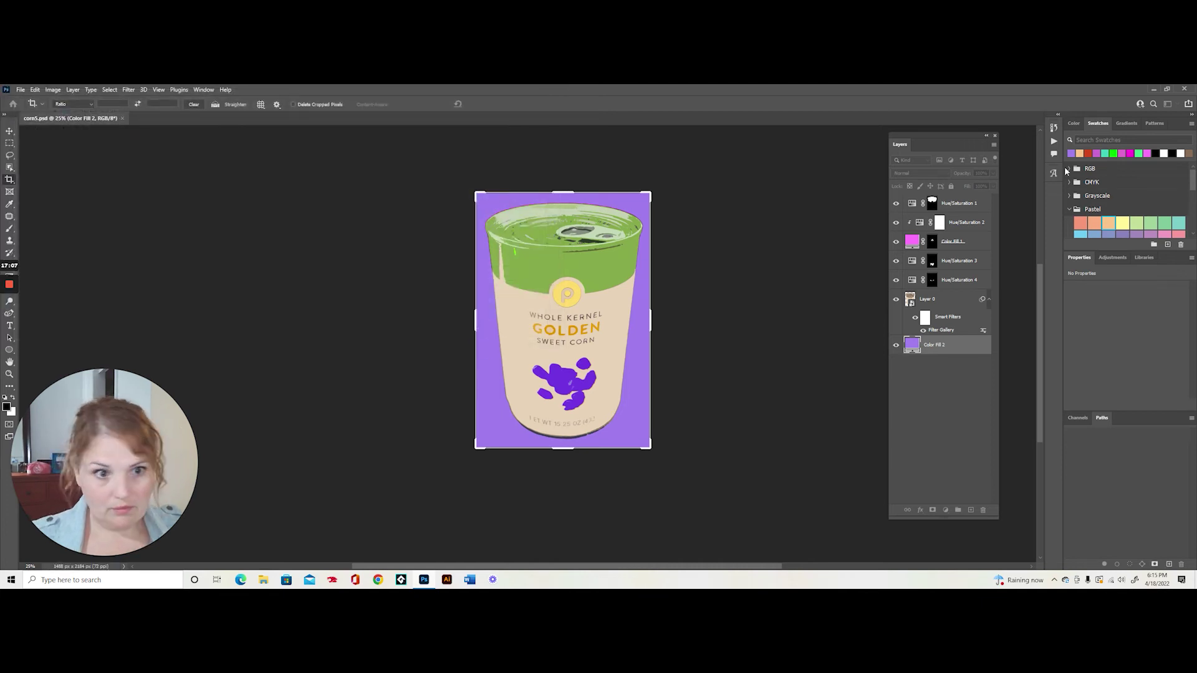
Step: Shift Hue/Saturation 1–4 for a purple top, pink logo, crimson kernels and yellow GOLDEN text
left_click(923, 202)
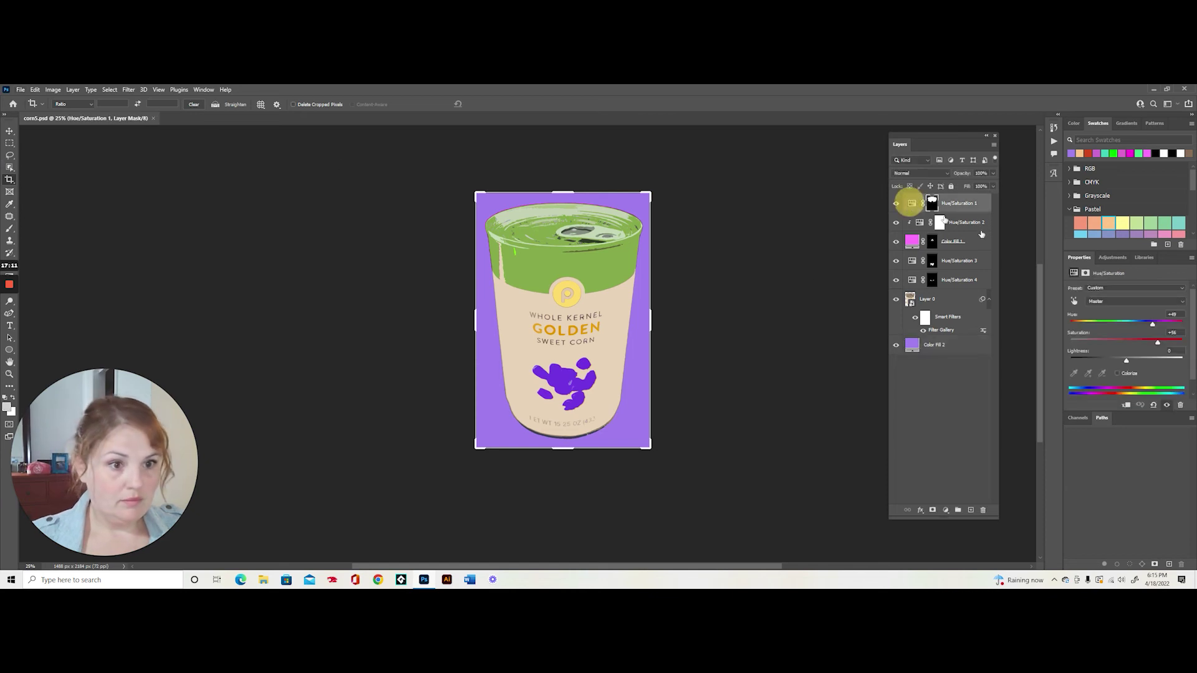
left_click(1088, 325)
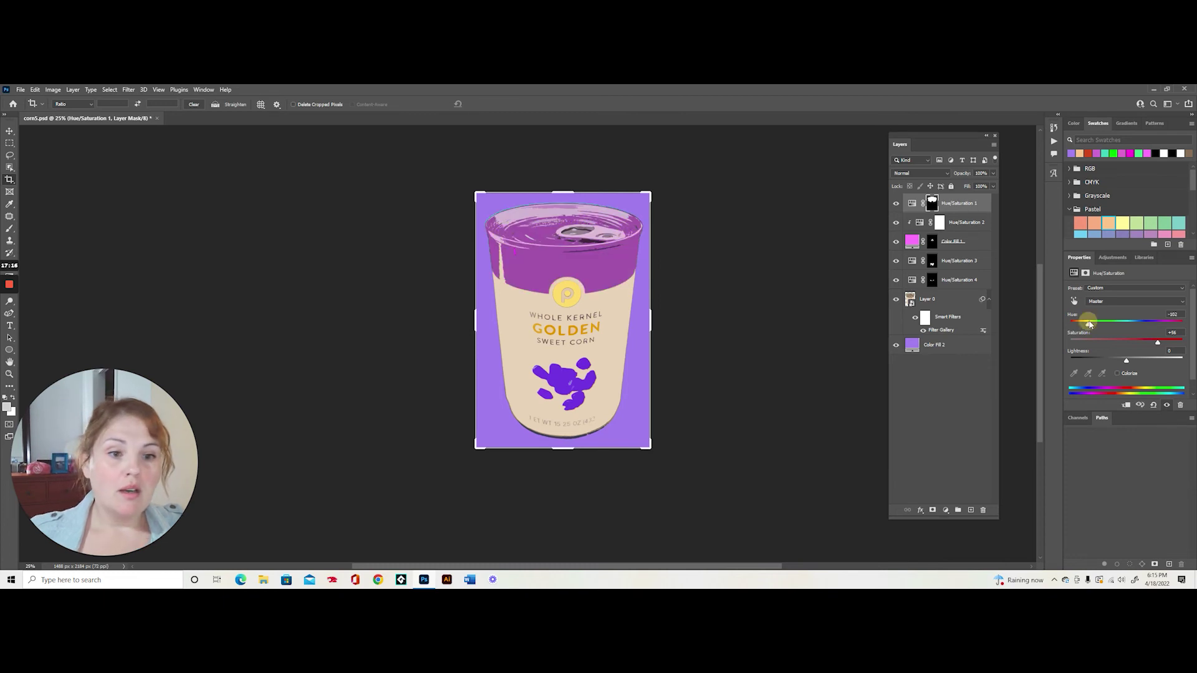
left_click(924, 223)
left_click(1125, 322)
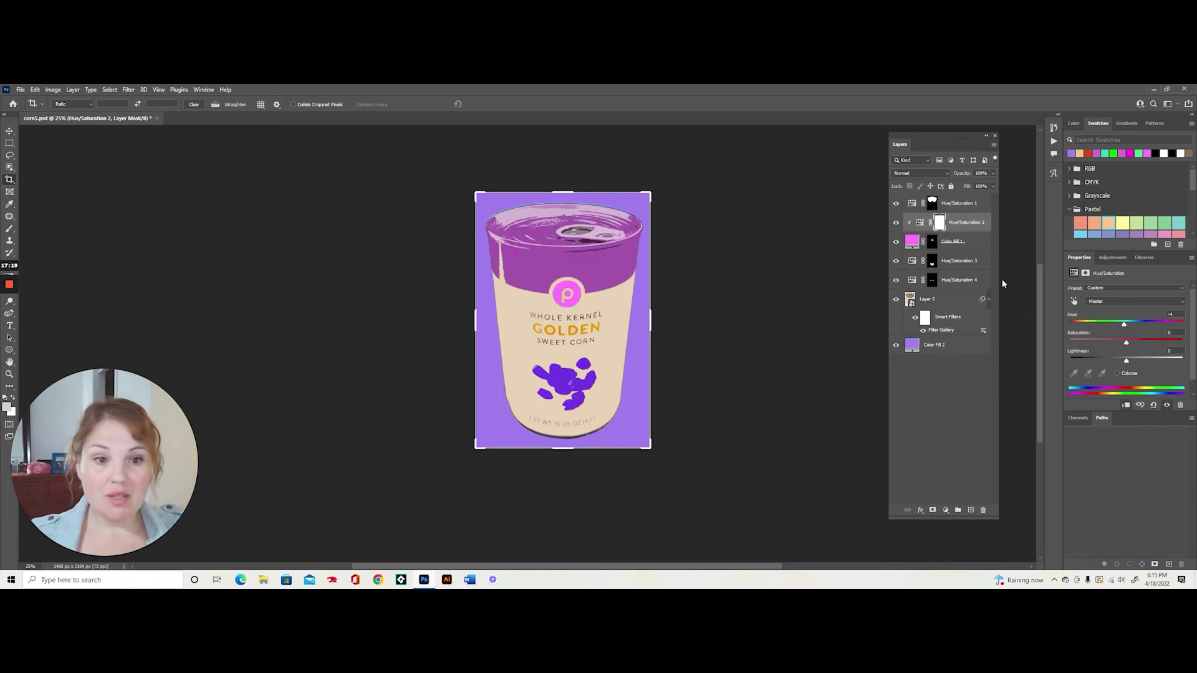
left_click(912, 262)
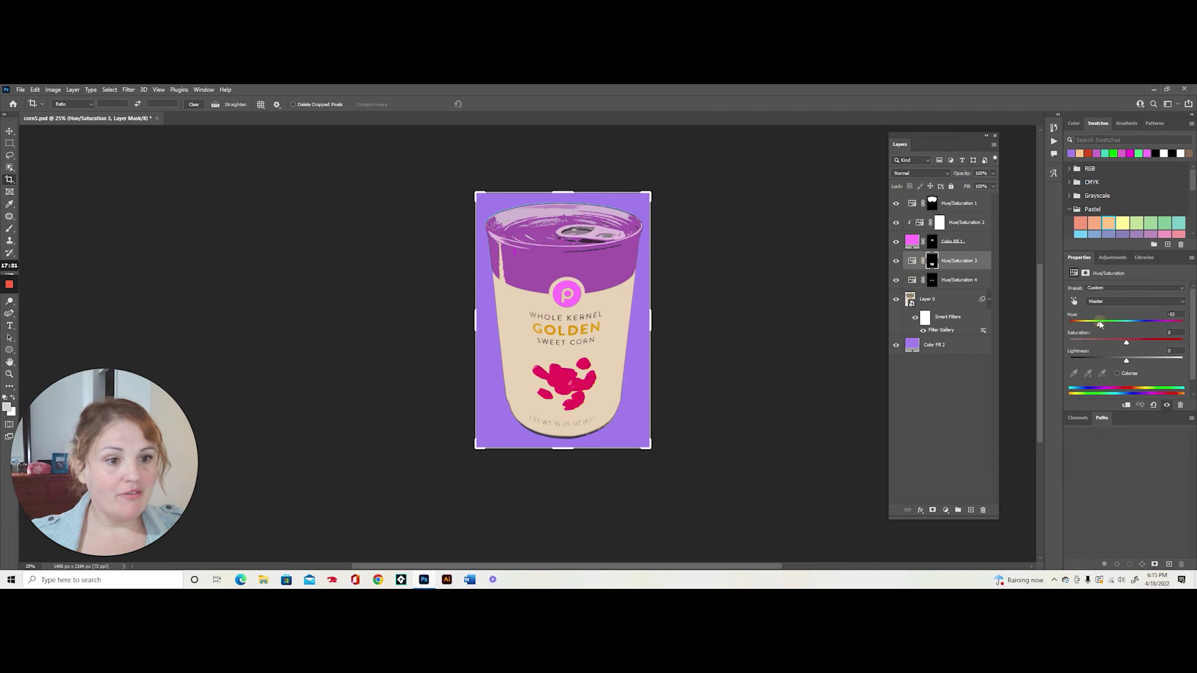
left_click(913, 281)
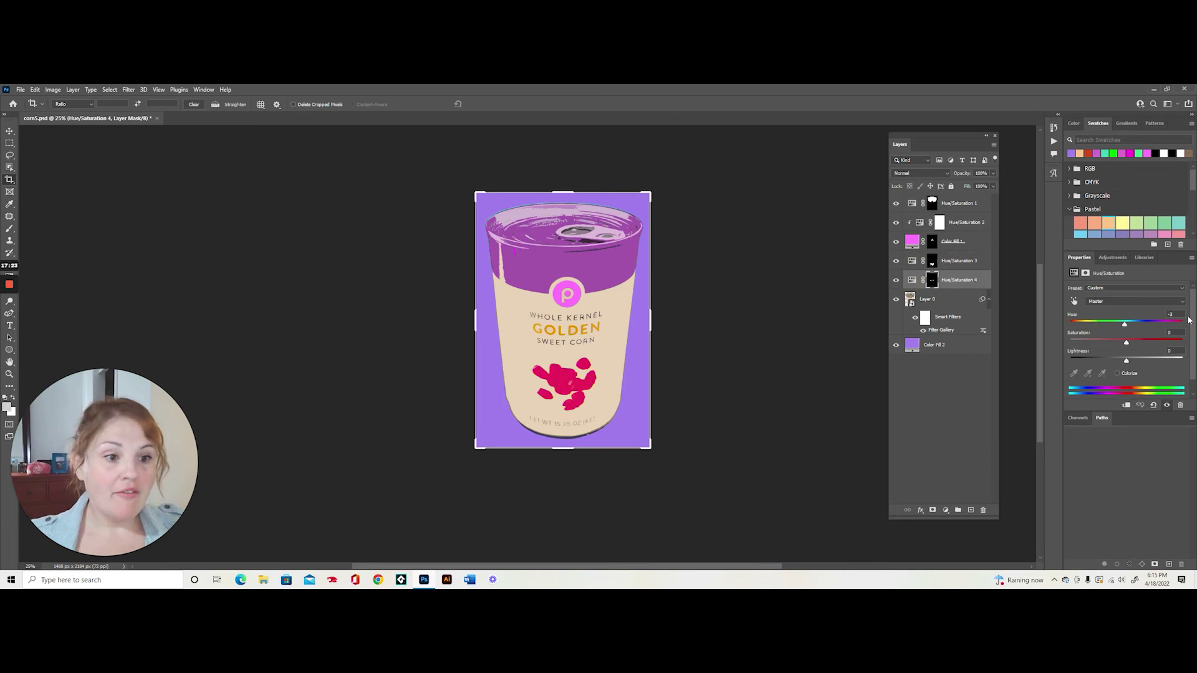
left_click_drag(1155, 324, 1152, 323)
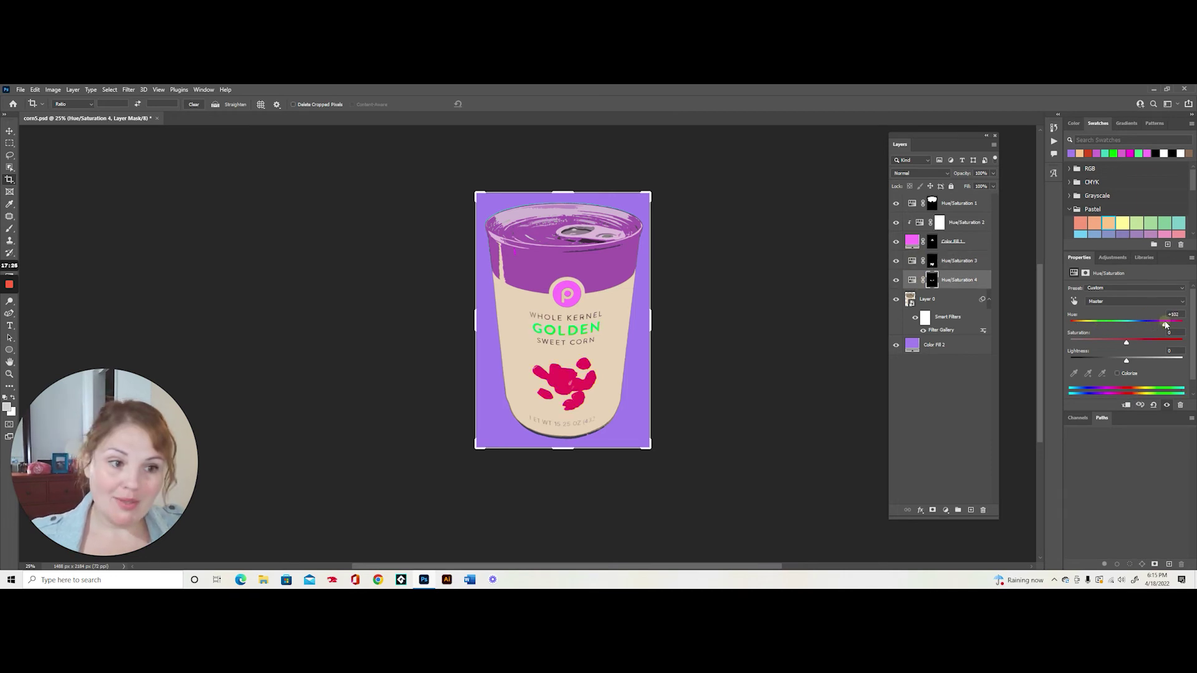
left_click_drag(1102, 322, 1111, 325)
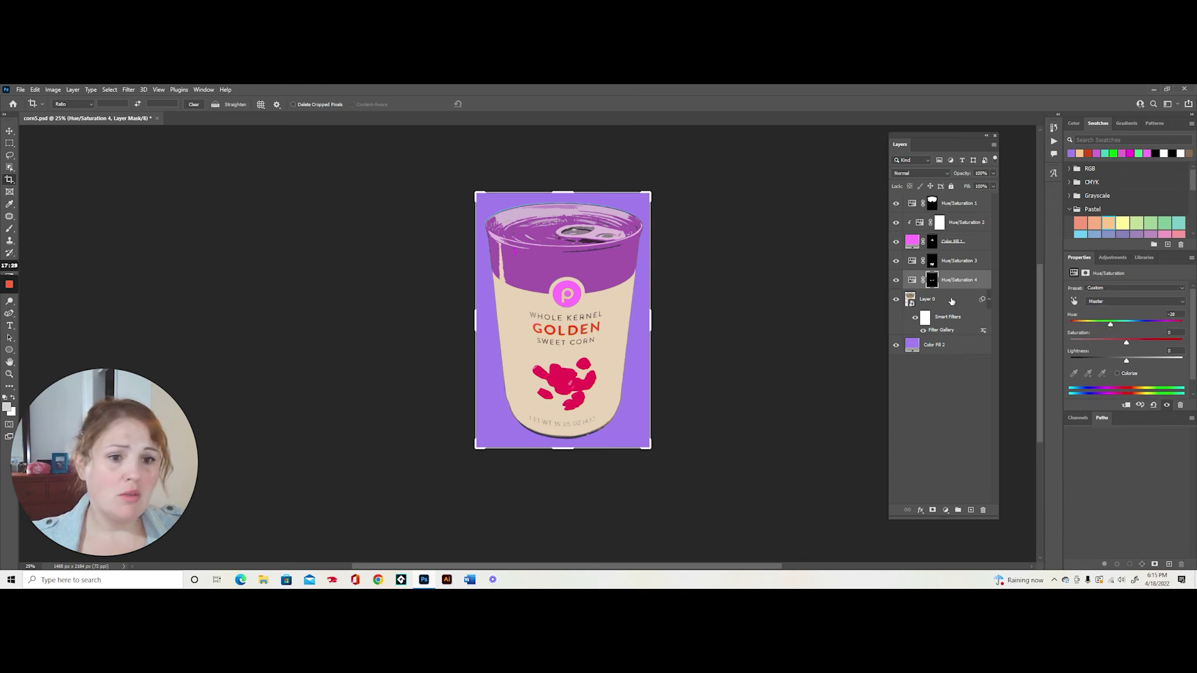
left_click(912, 280)
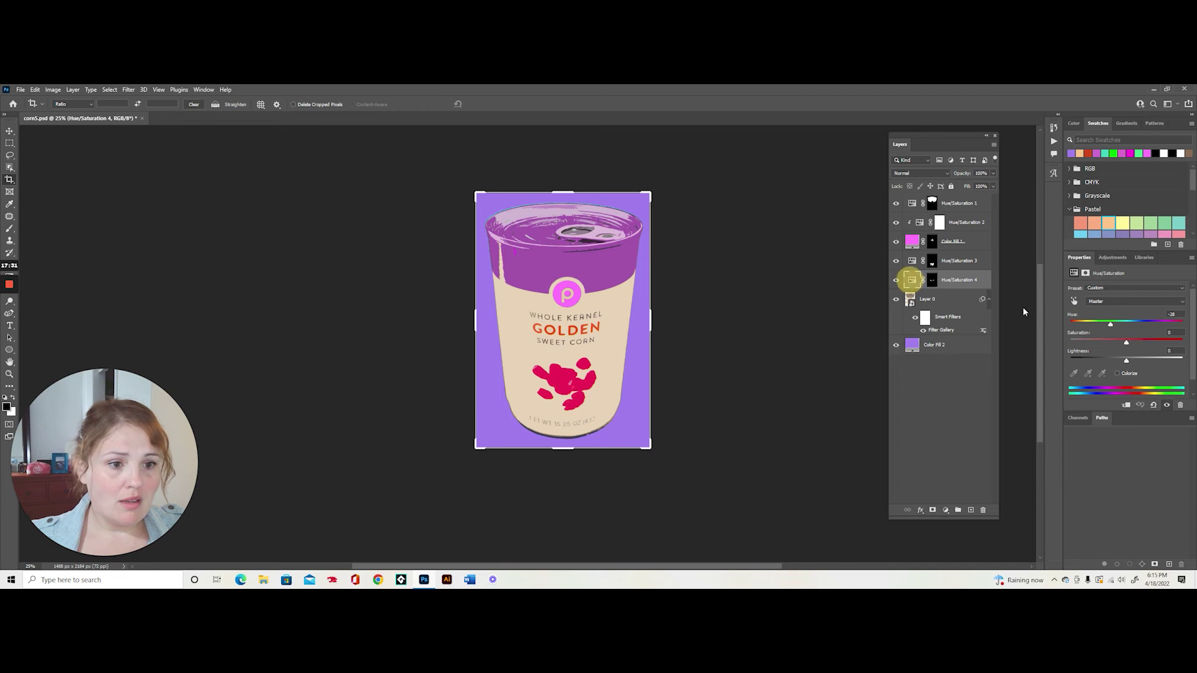
left_click(1135, 323)
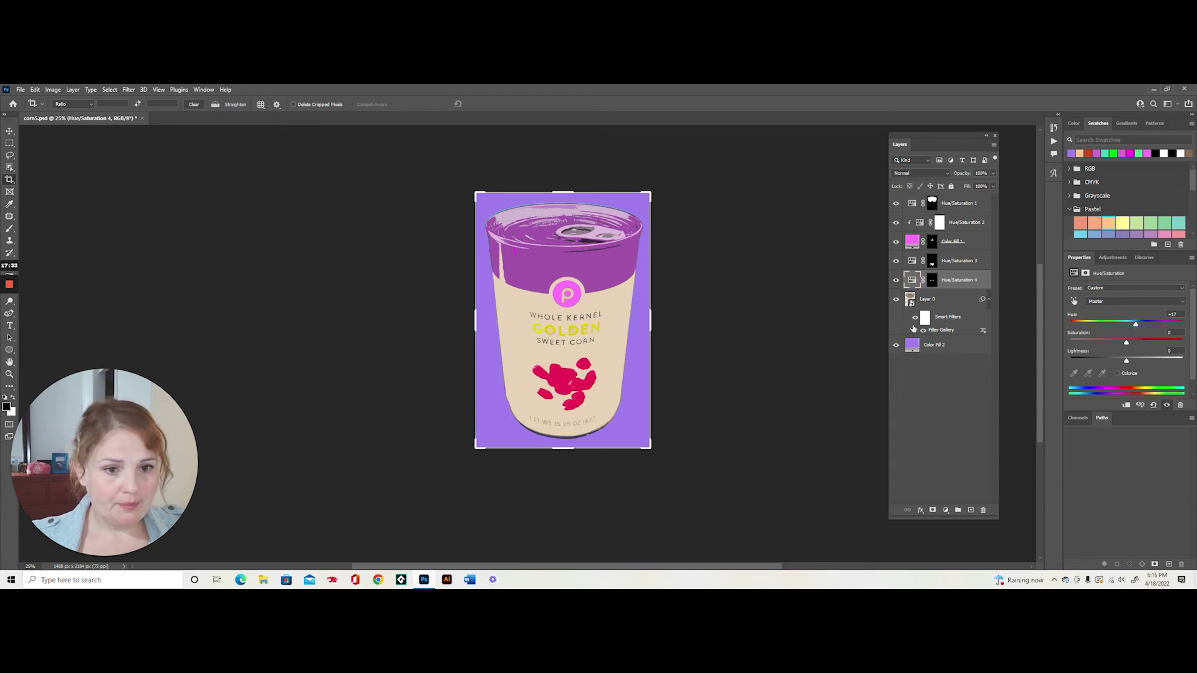
double_click(912, 345)
Step: Set the Color Fill 2 background to coral red
left_click_drag(846, 295, 848, 379)
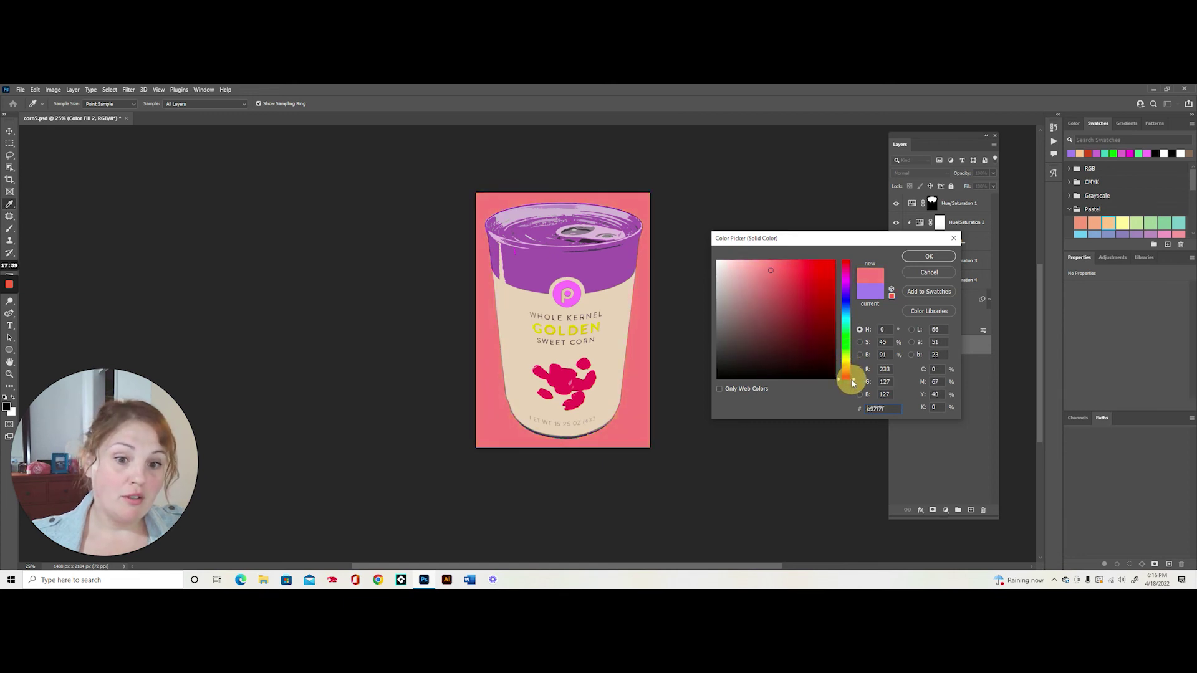
left_click_drag(795, 265, 790, 265)
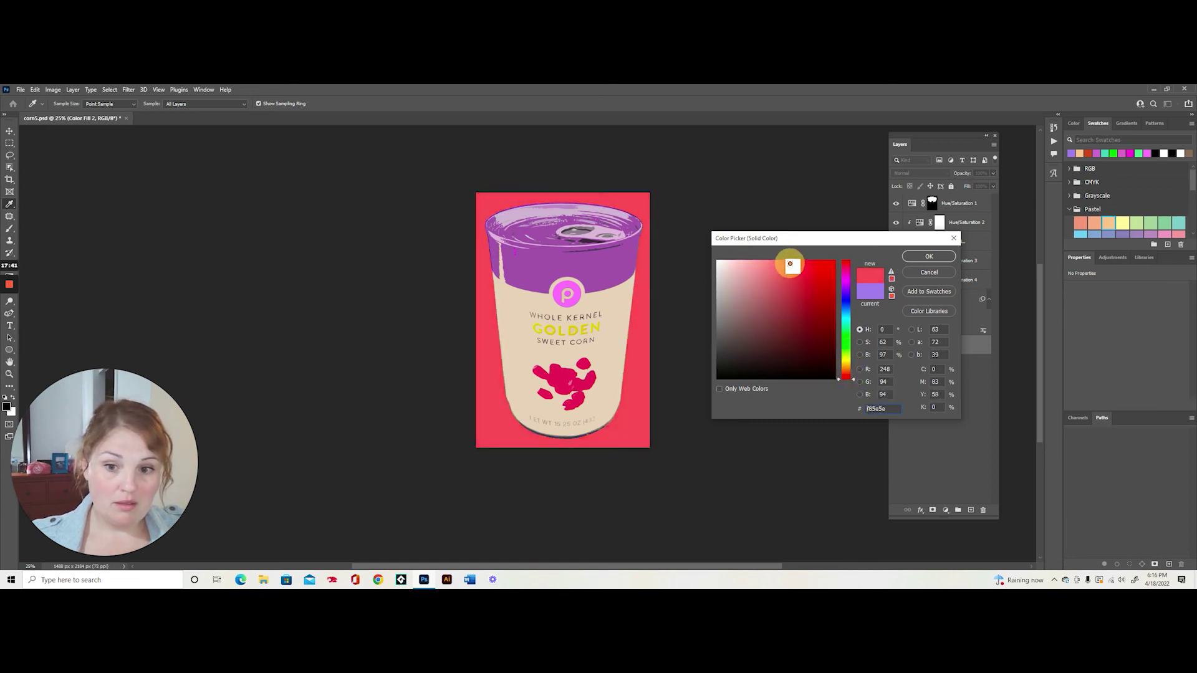
left_click(928, 256)
key("c")
Step: Save the coral-red version on the computer as corn6
left_click(21, 91)
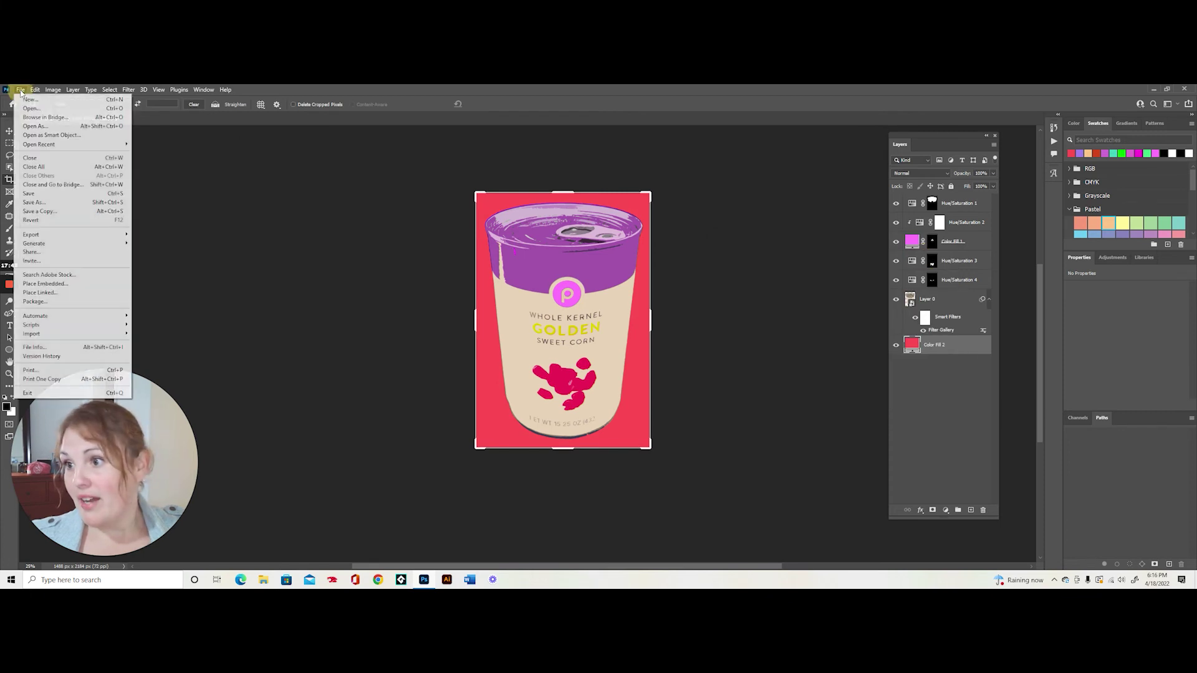
left_click(37, 205)
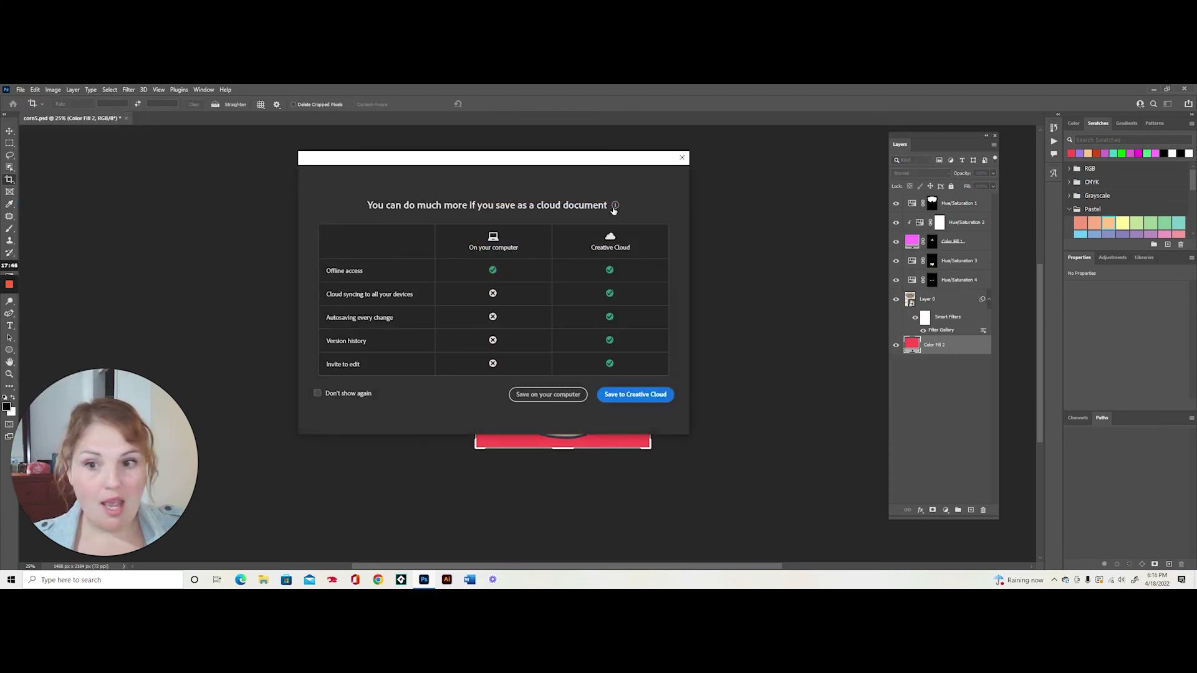
left_click(573, 399)
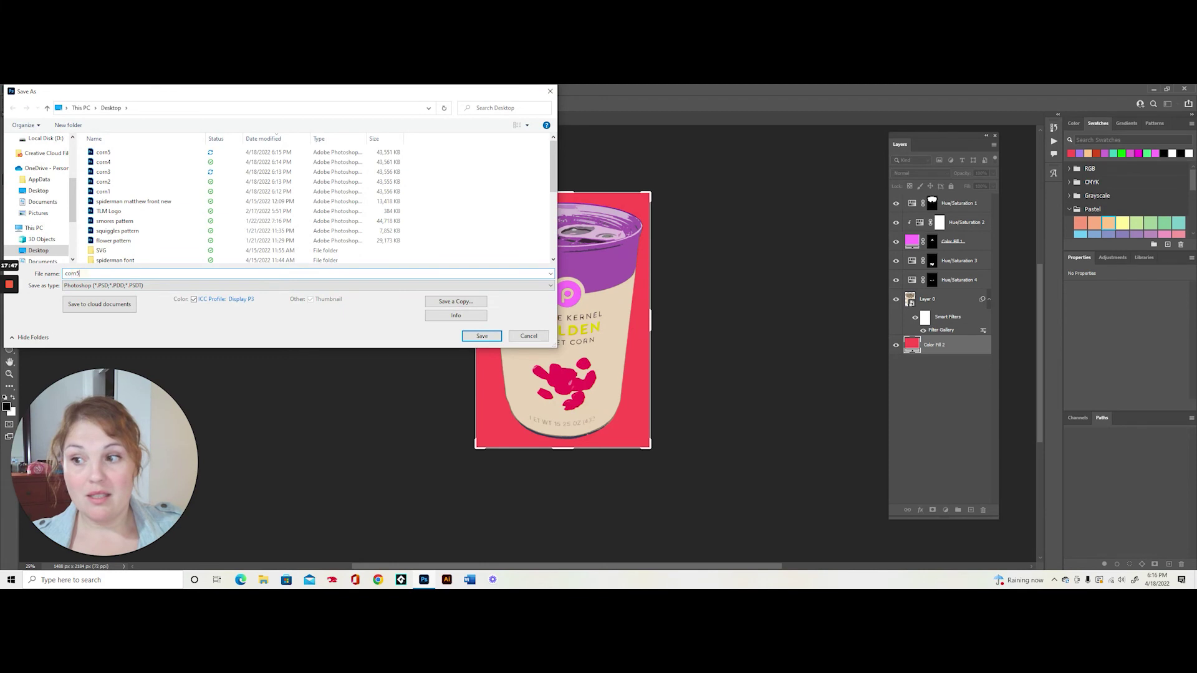
key("BackSpace")
type("6")
key("Return")
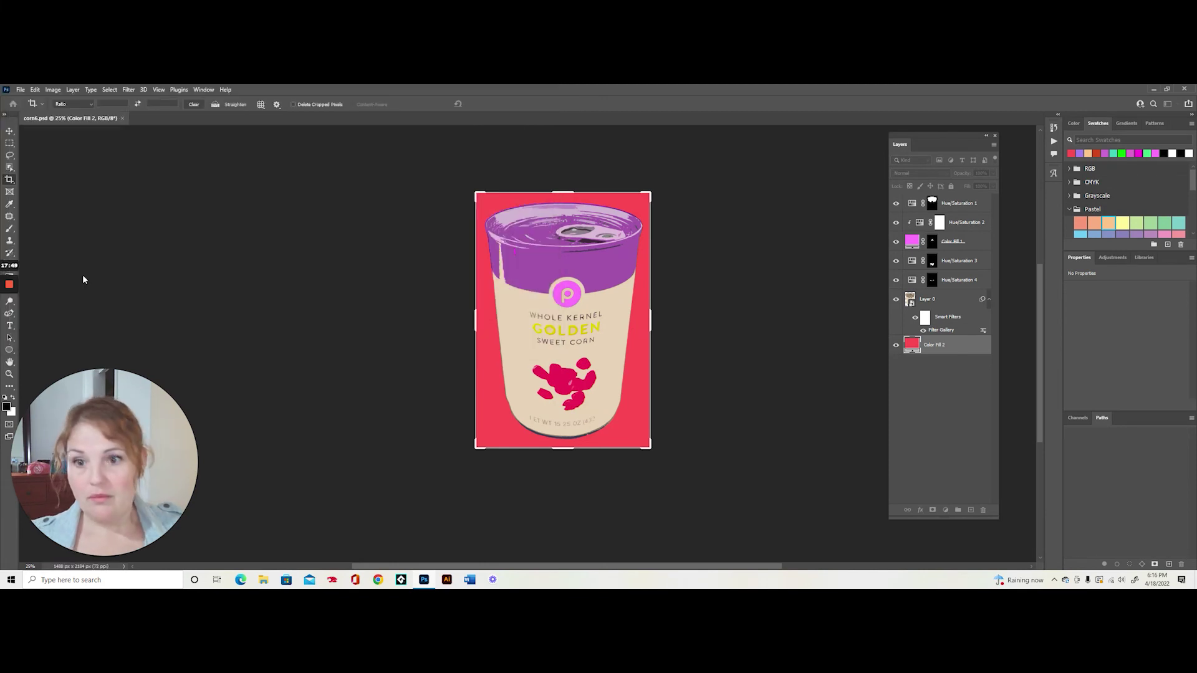
left_click(21, 90)
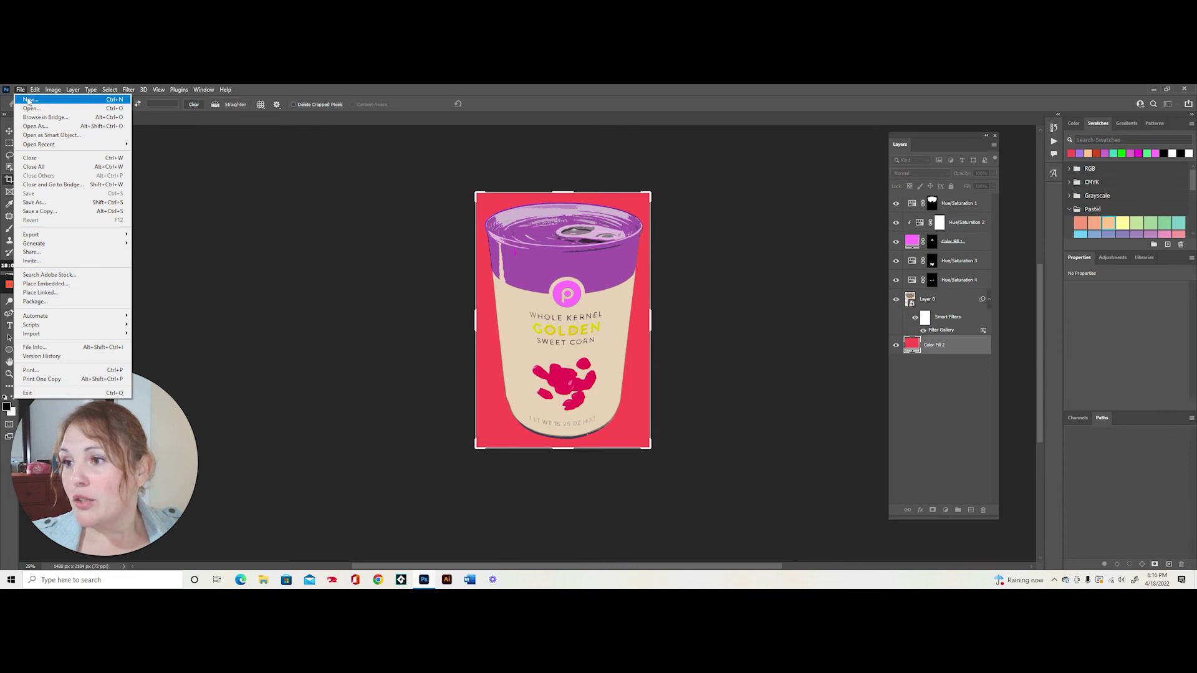
Step: Create a blank white Letter document, landscape 11 × 8.5 in at 300 ppi
left_click(28, 101)
left_click(461, 179)
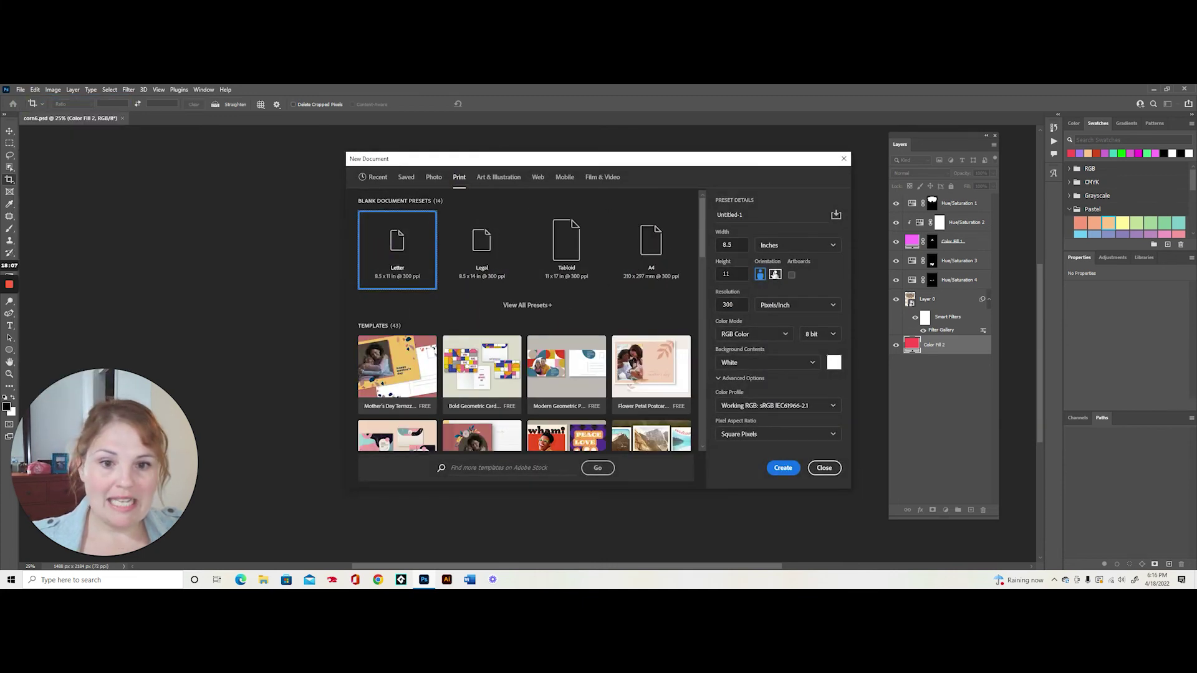
left_click(775, 275)
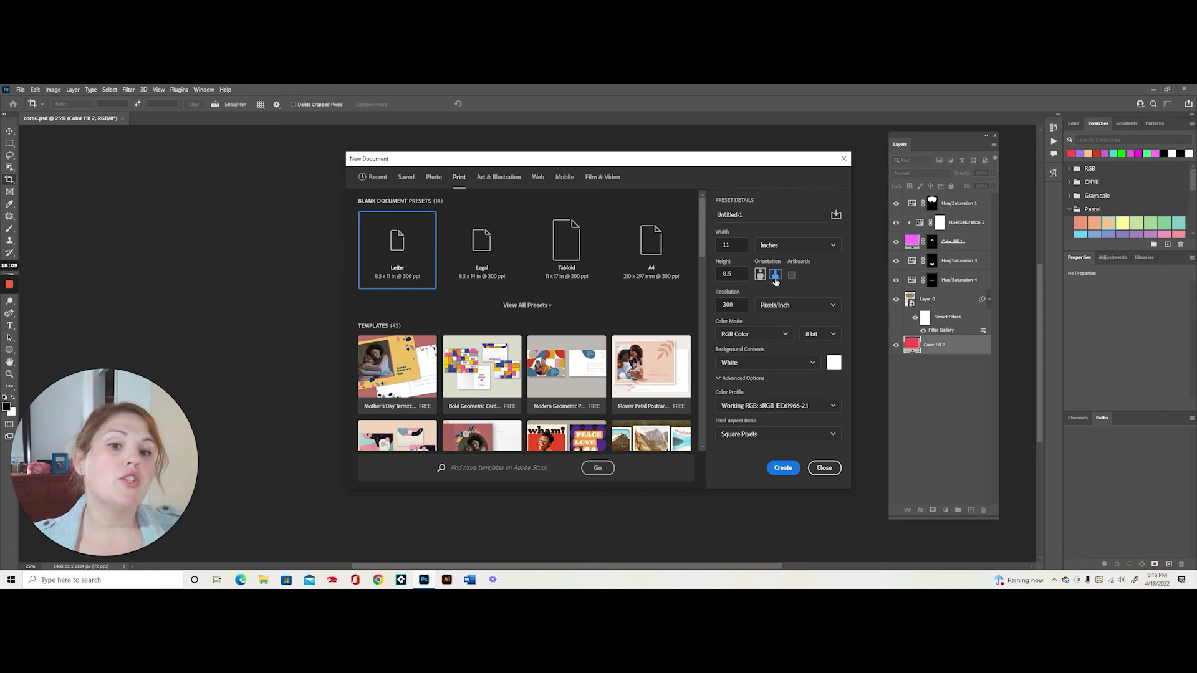
left_click(784, 468)
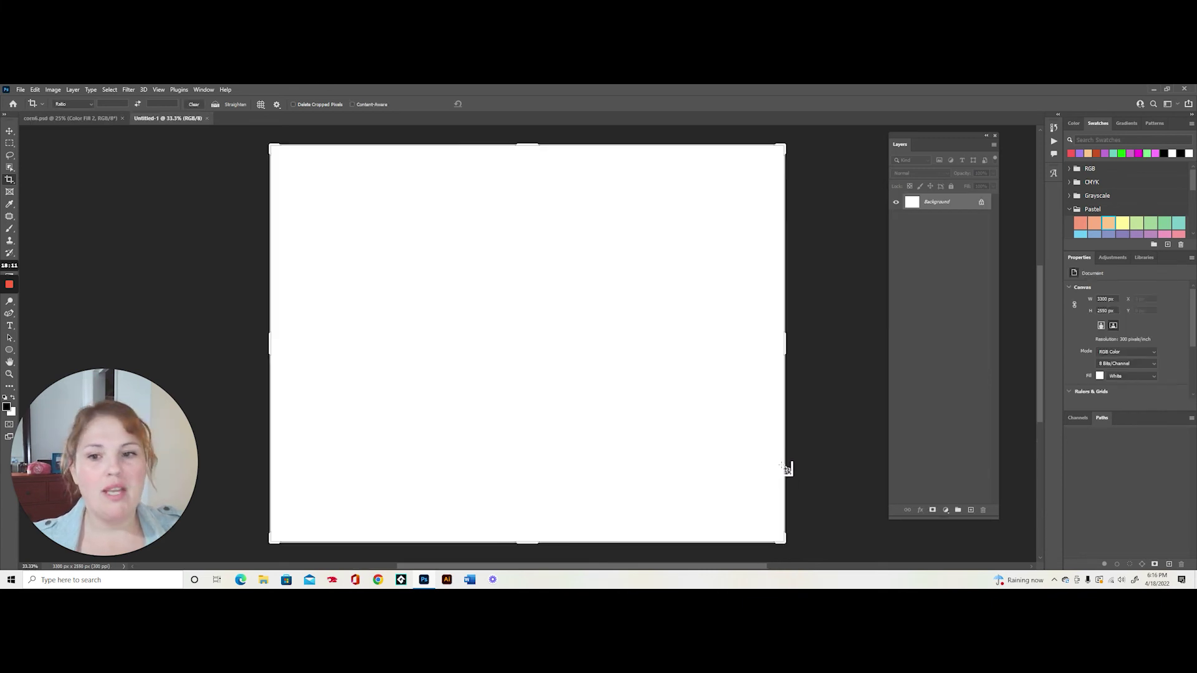
left_click(20, 91)
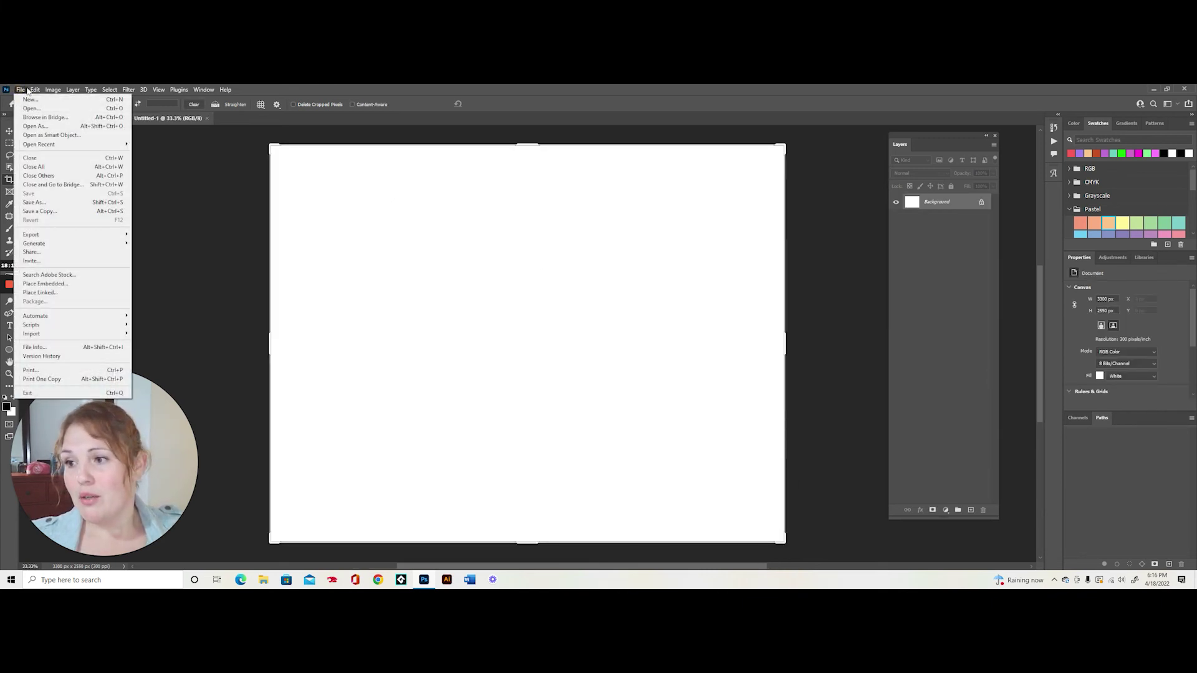
Step: Place corn1 as an embedded layer on the new canvas and commit it
left_click(45, 285)
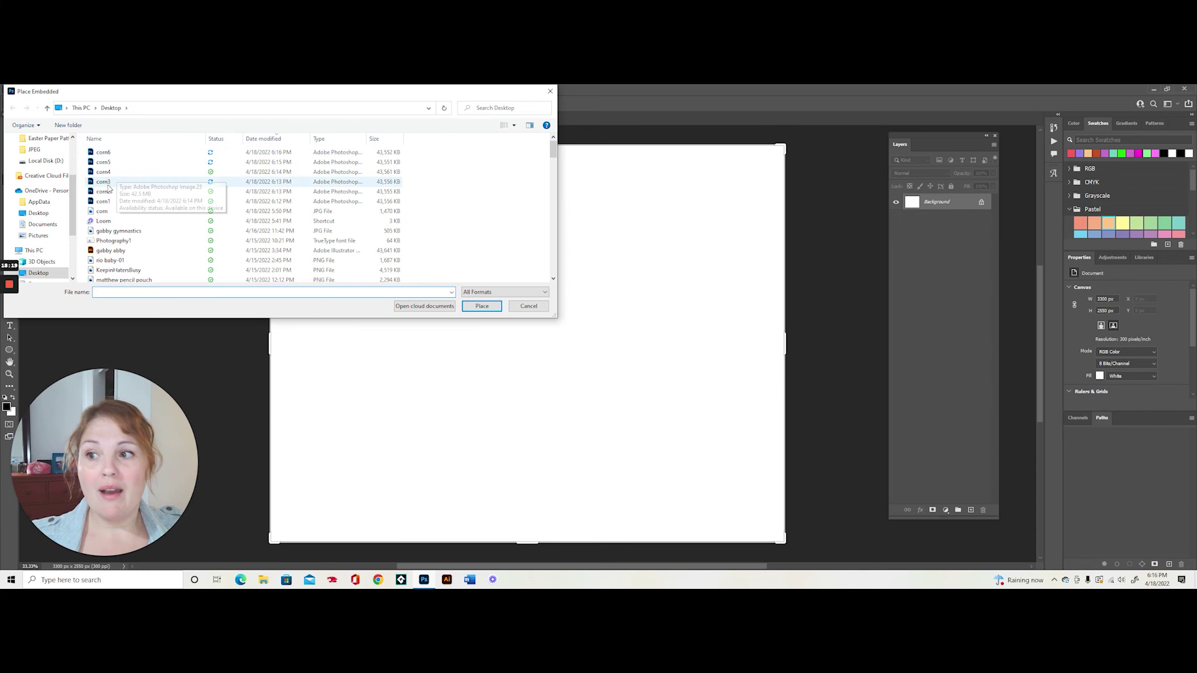
left_click(105, 201)
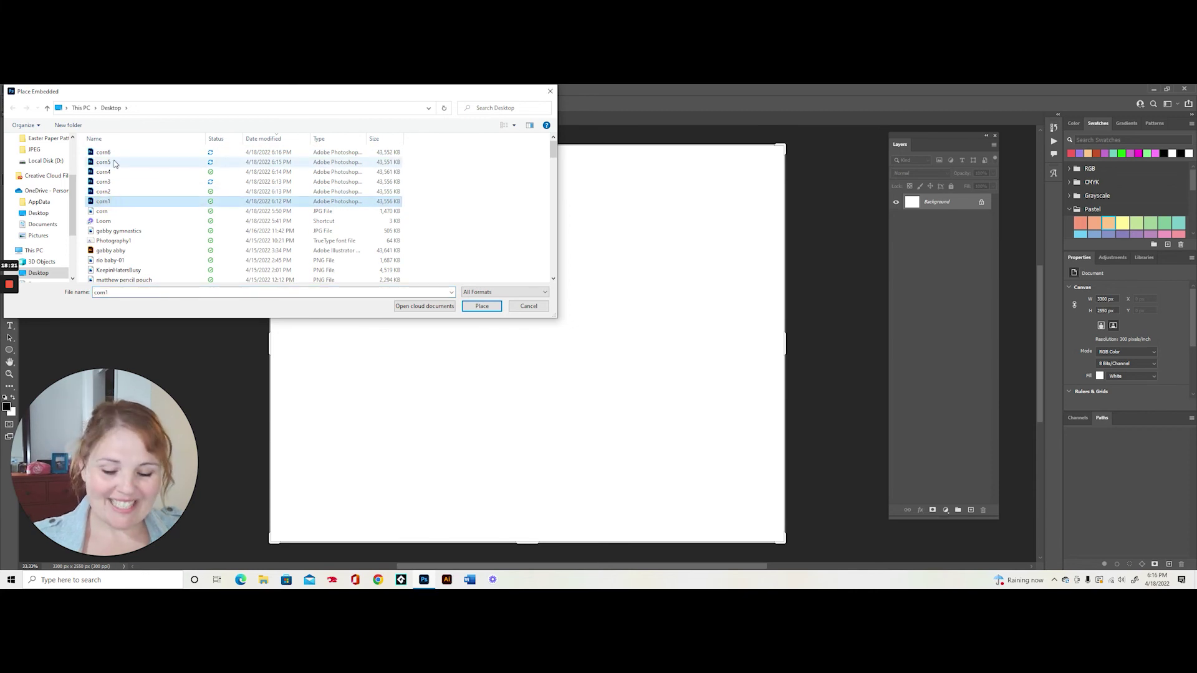
left_click(114, 152)
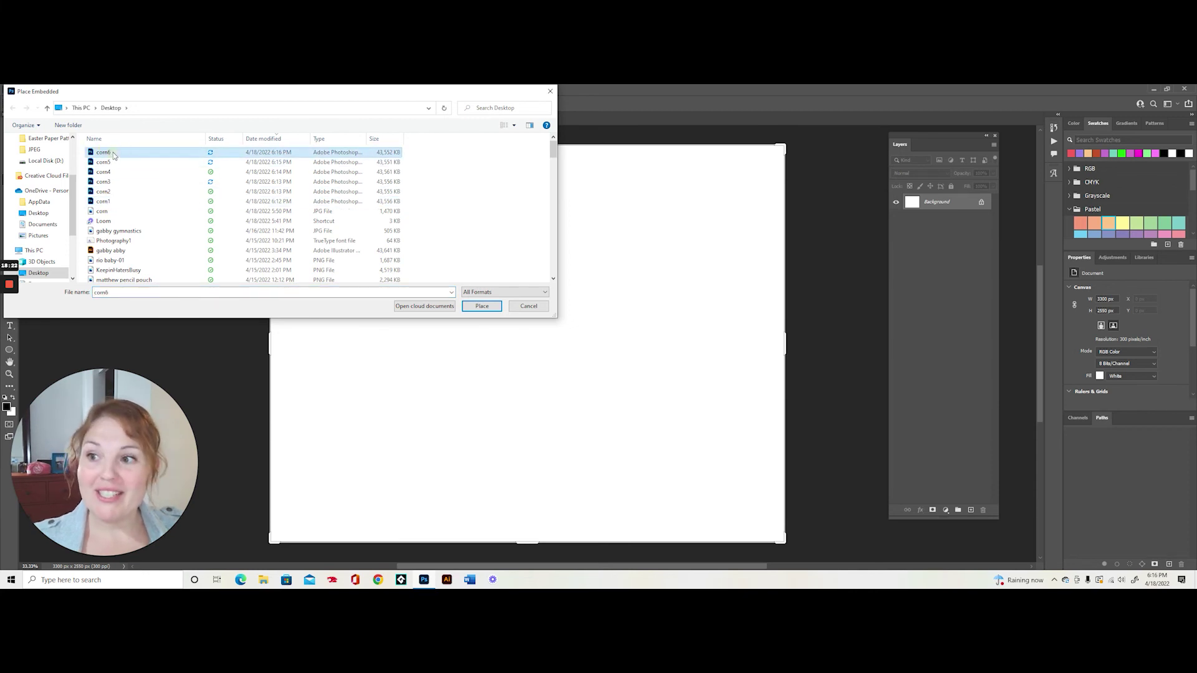
left_click(125, 201)
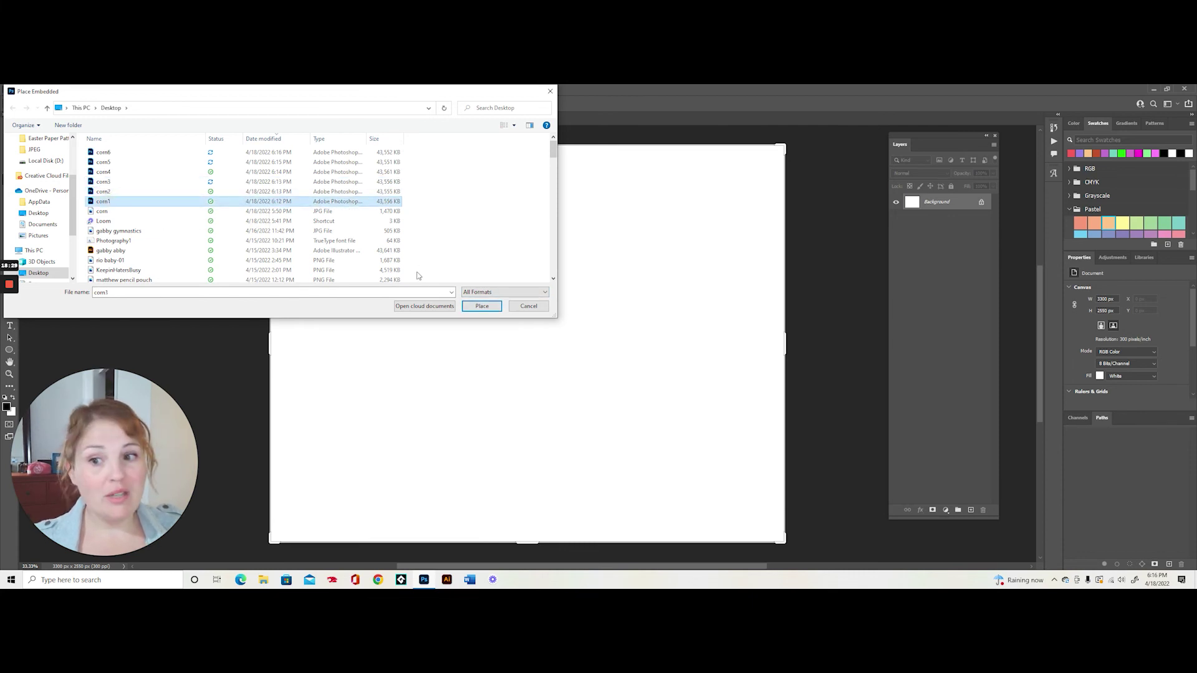
left_click(482, 305)
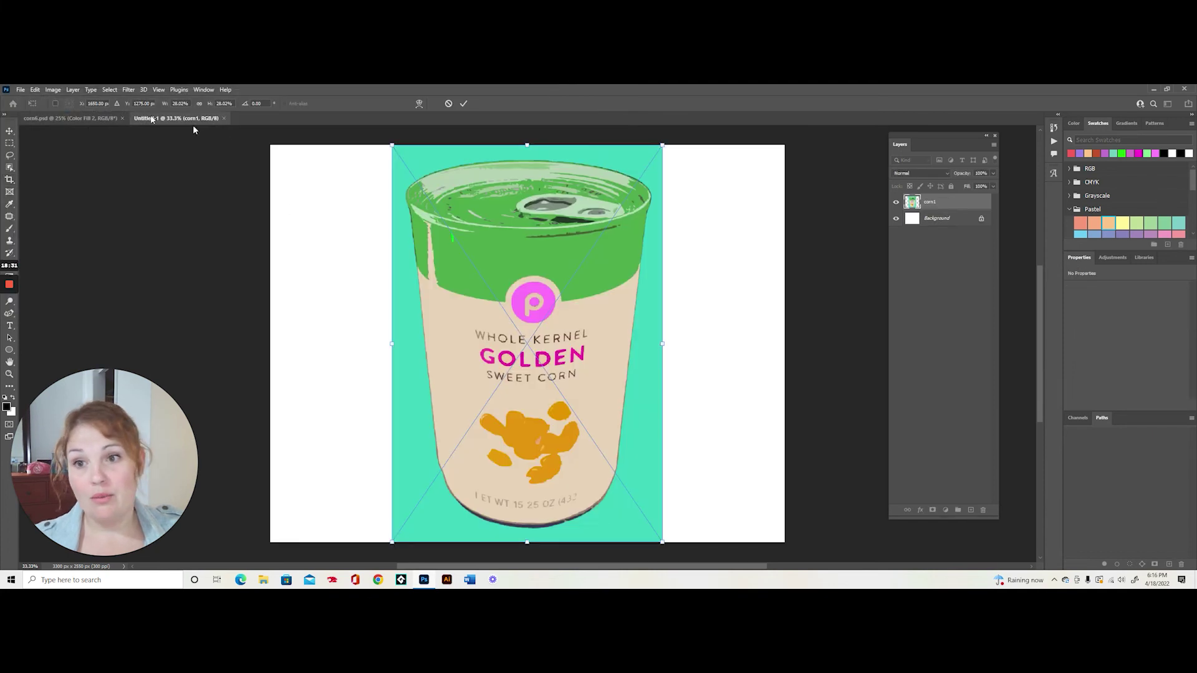
left_click(466, 103)
Step: Place corn2 as an embedded layer above corn1 and commit it
left_click(21, 90)
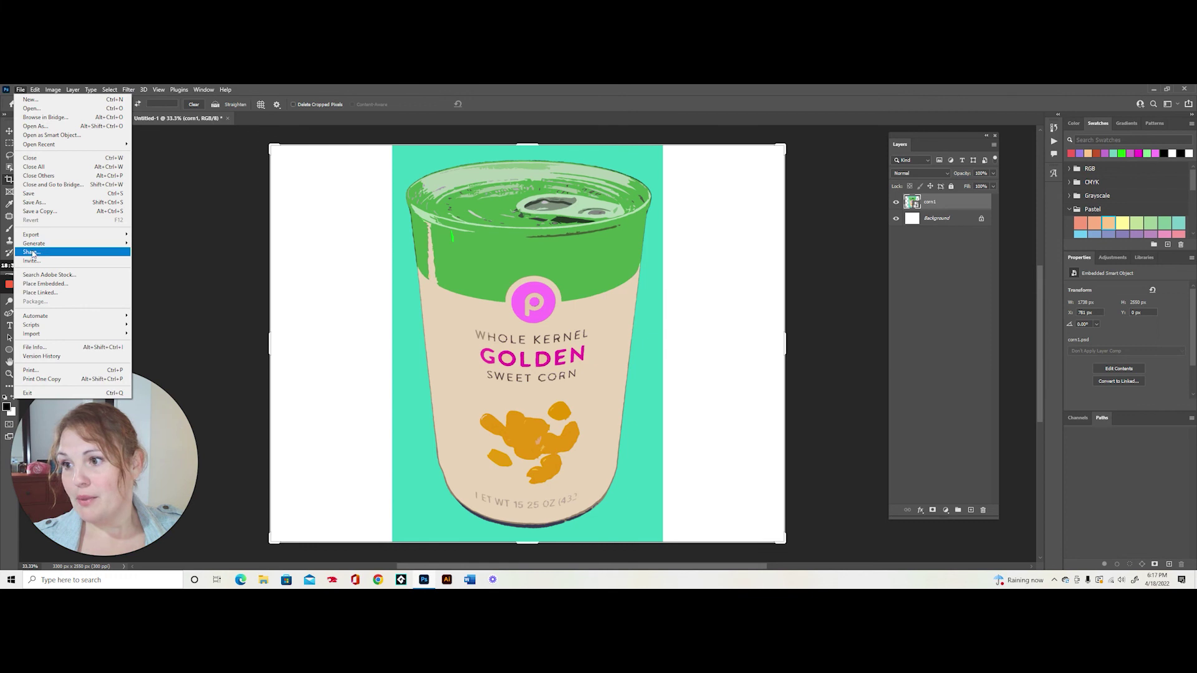
left_click(46, 285)
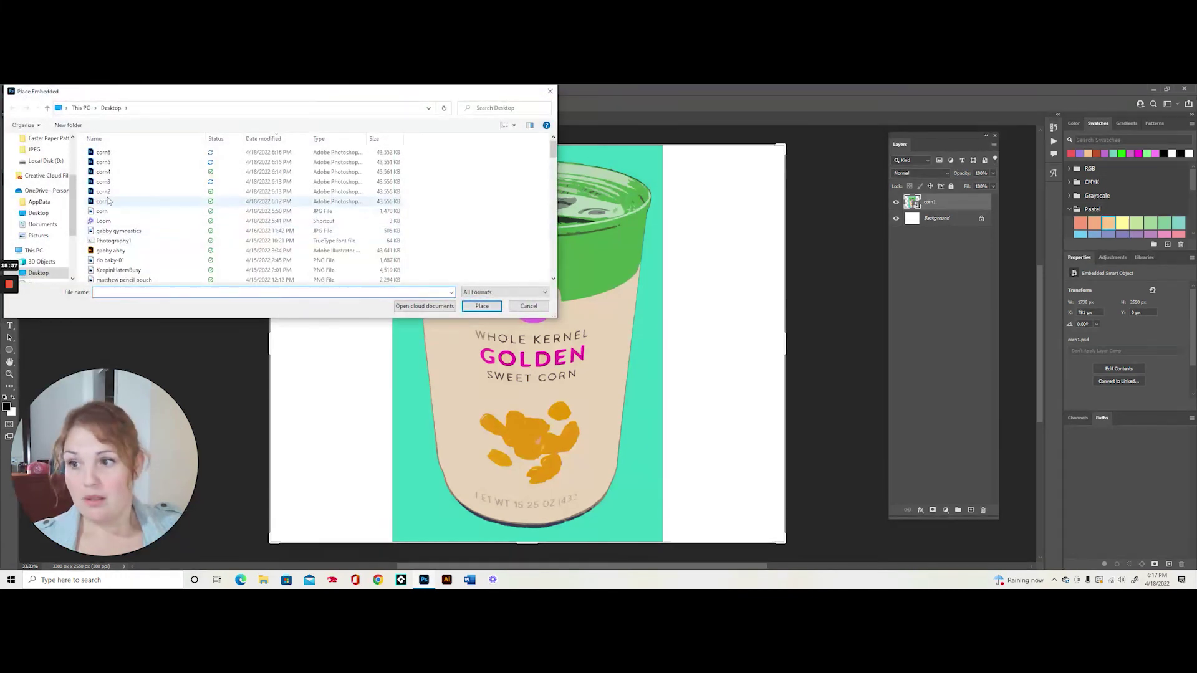
left_click(103, 192)
left_click(482, 306)
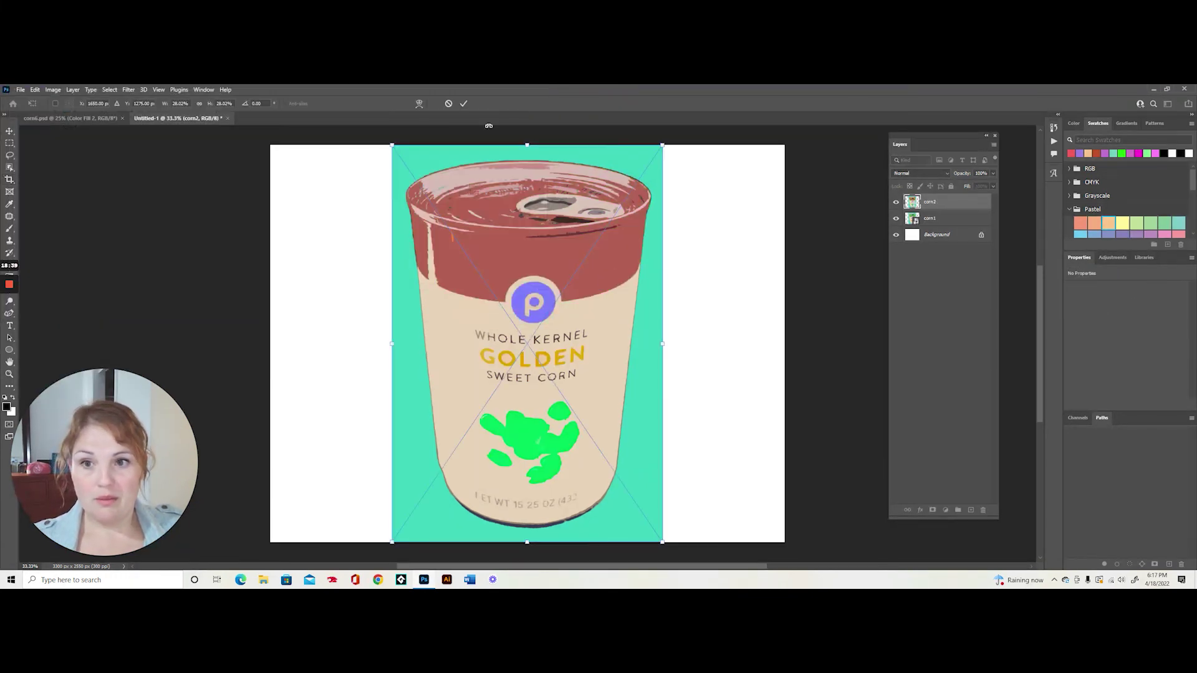
left_click(464, 104)
Step: Place the corn3 and corn4 cans as embedded layers in the collage
left_click(20, 90)
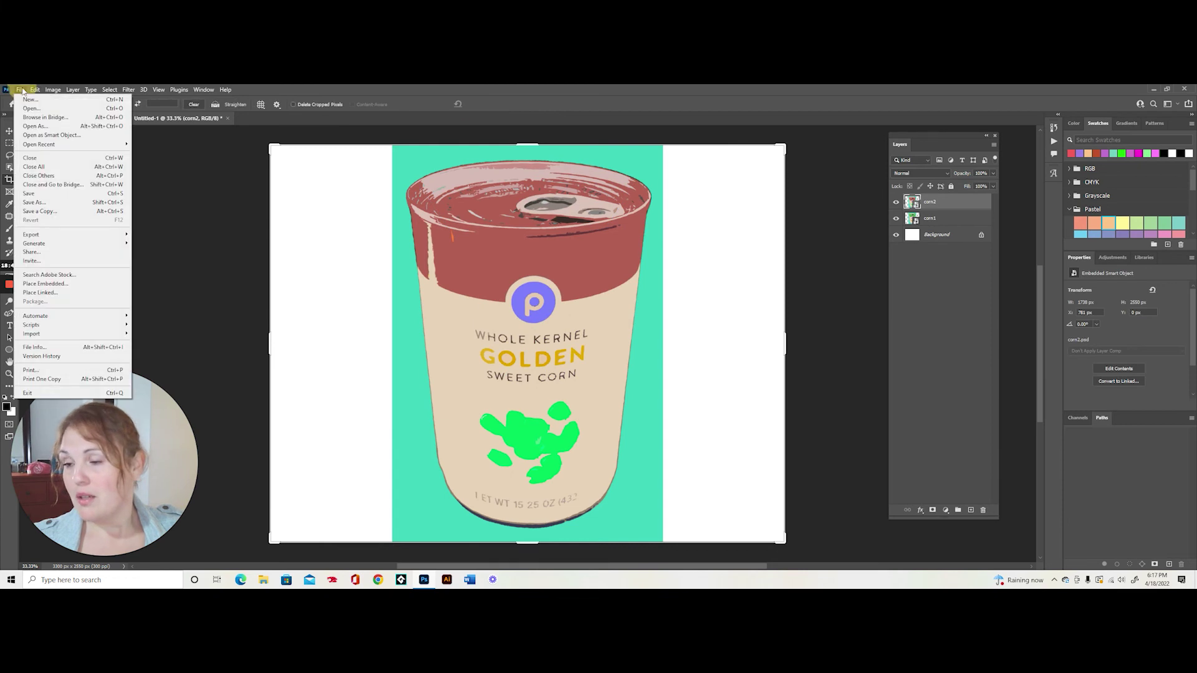
left_click(45, 284)
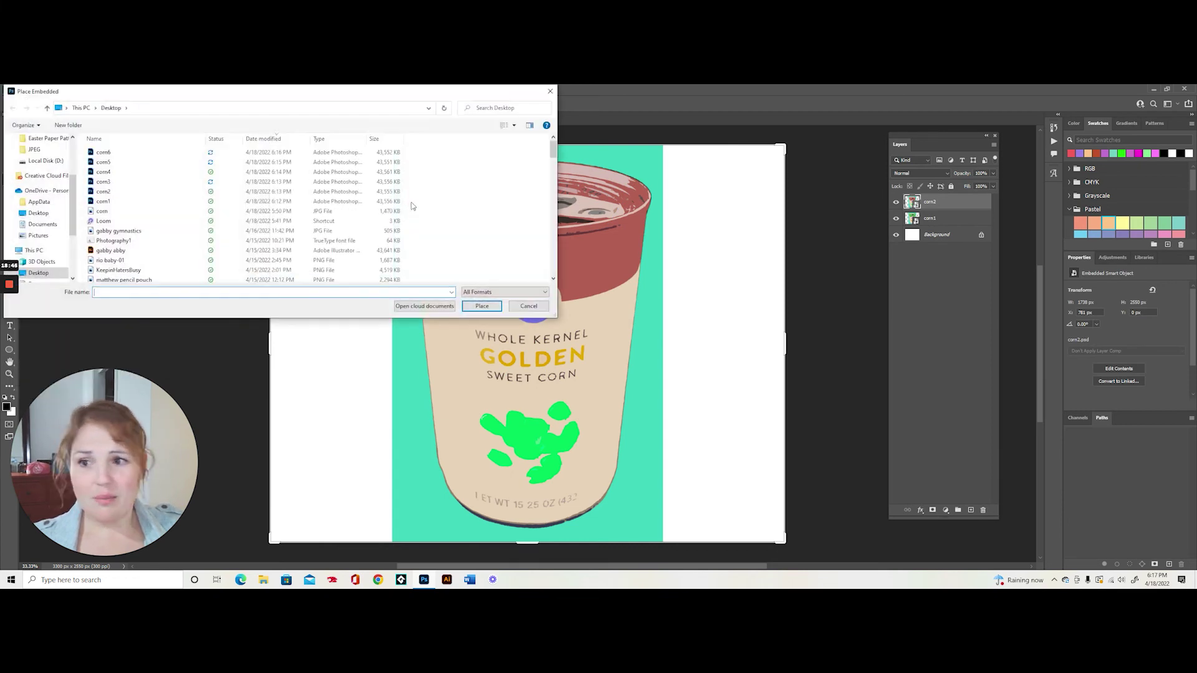
left_click(104, 182)
left_click(489, 306)
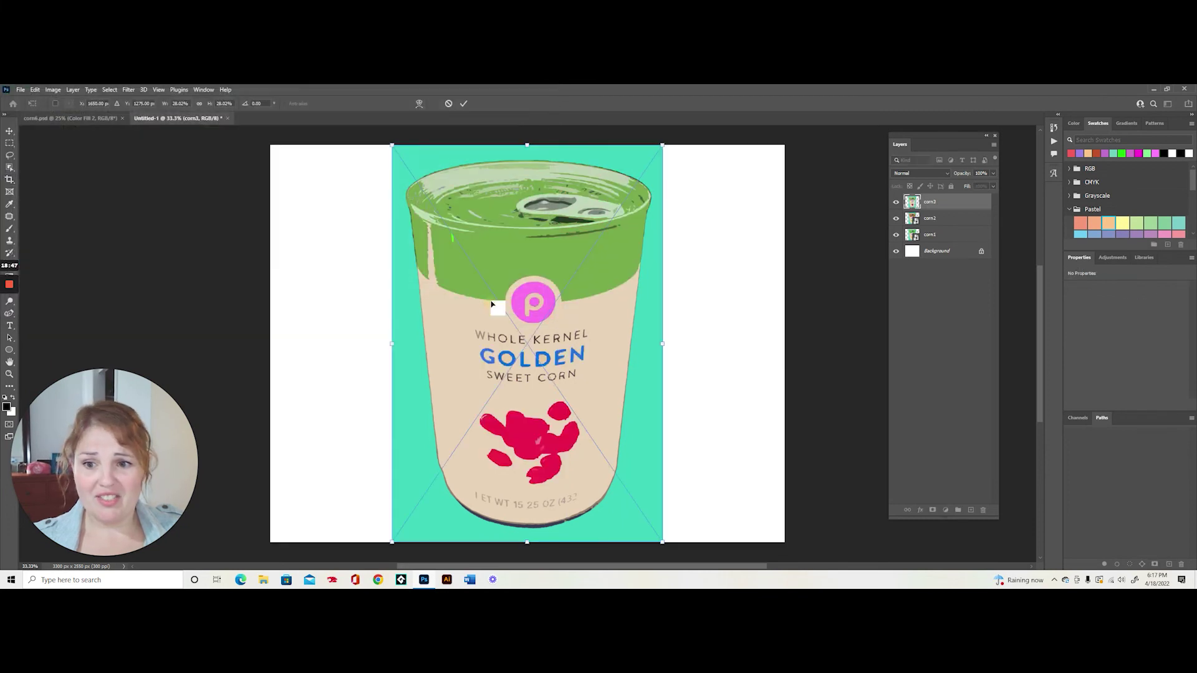
left_click(464, 104)
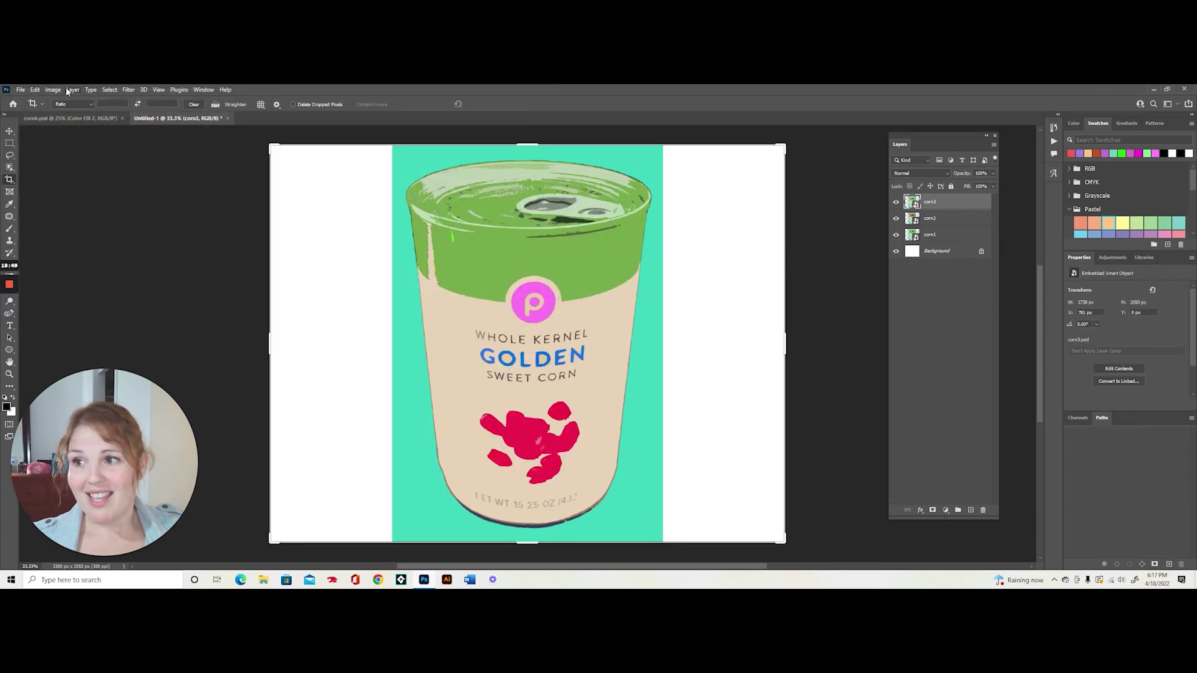
left_click(21, 90)
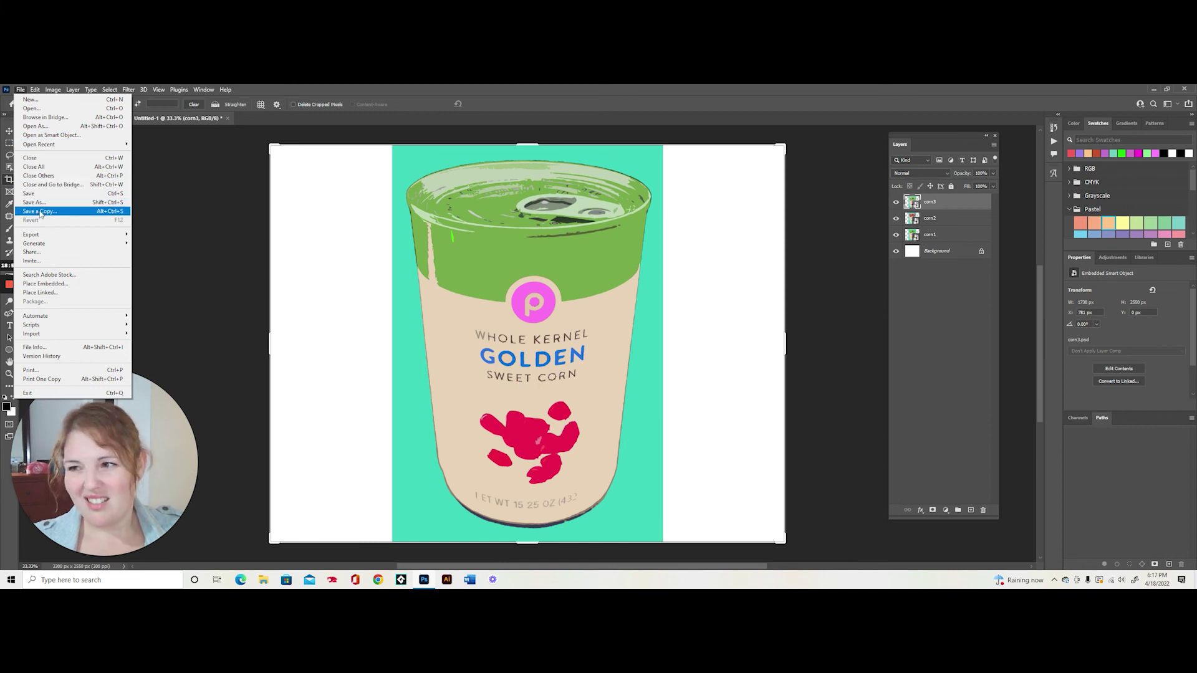
left_click(44, 284)
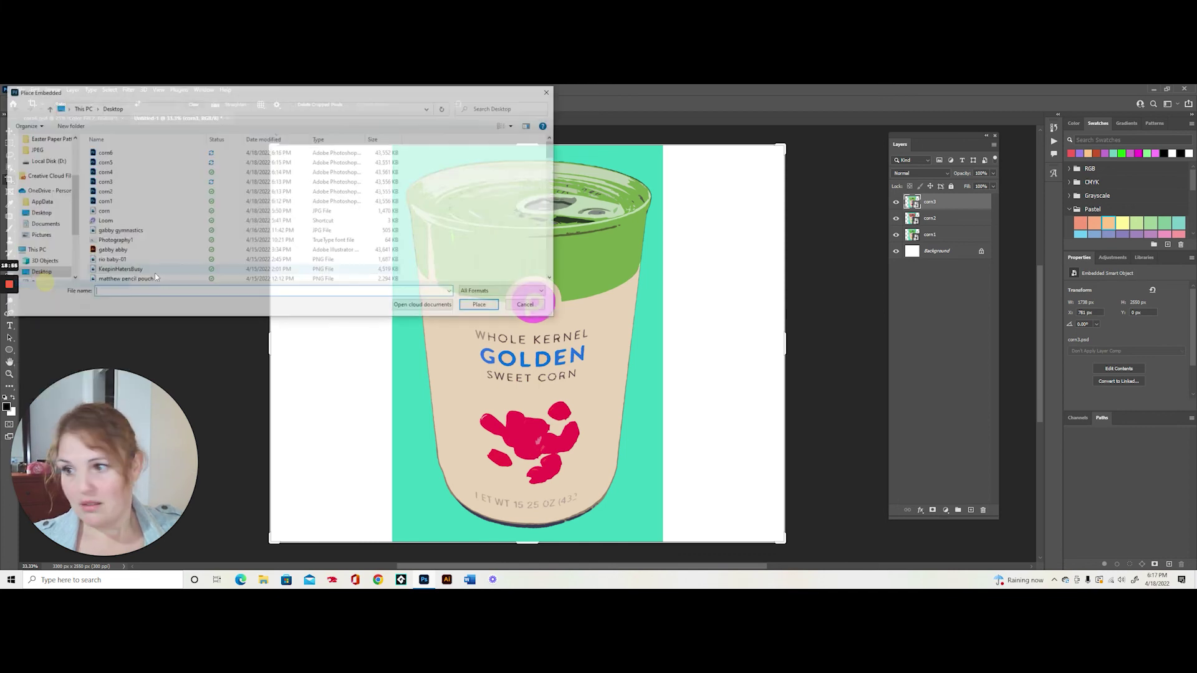
left_click(106, 172)
left_click(478, 305)
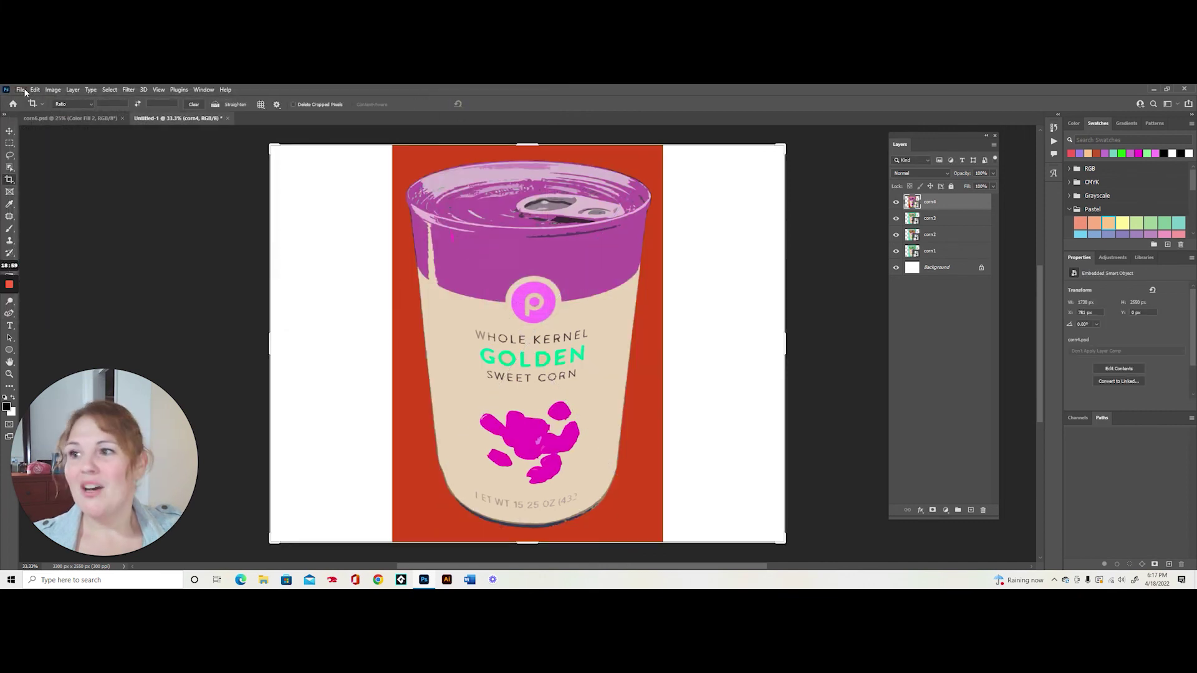
Step: Place and commit the corn5 and corn6 cans as embedded layers
left_click(22, 90)
mouse_move(35, 90)
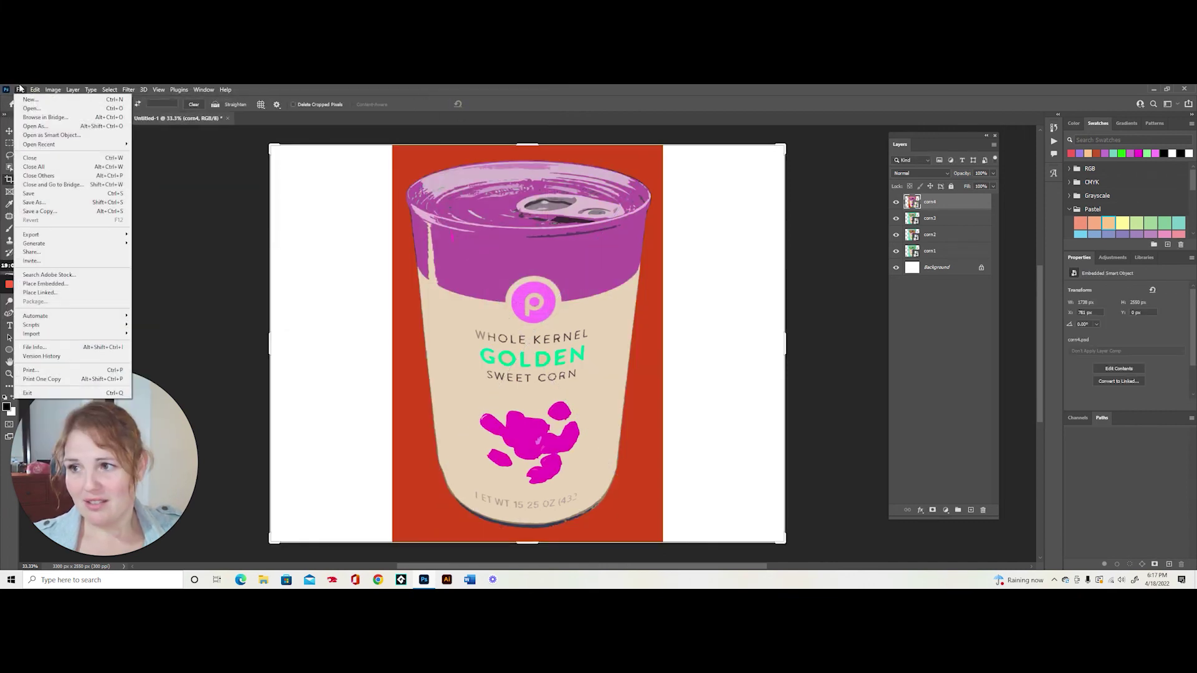
left_click(48, 284)
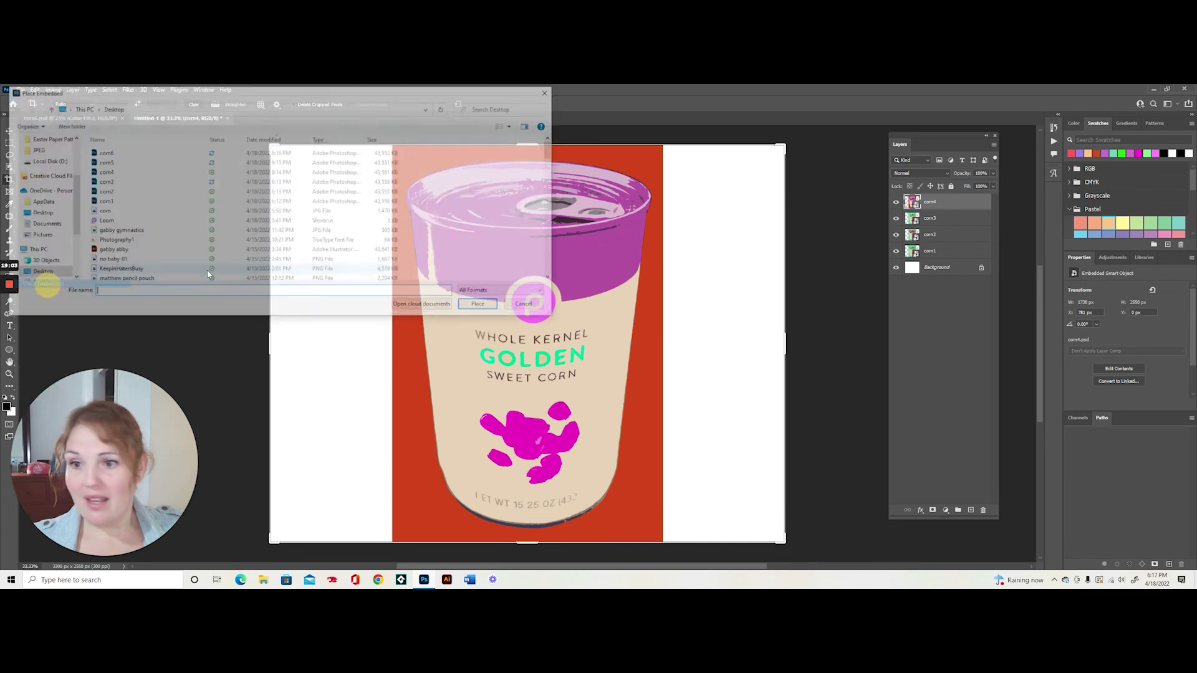
left_click(115, 165)
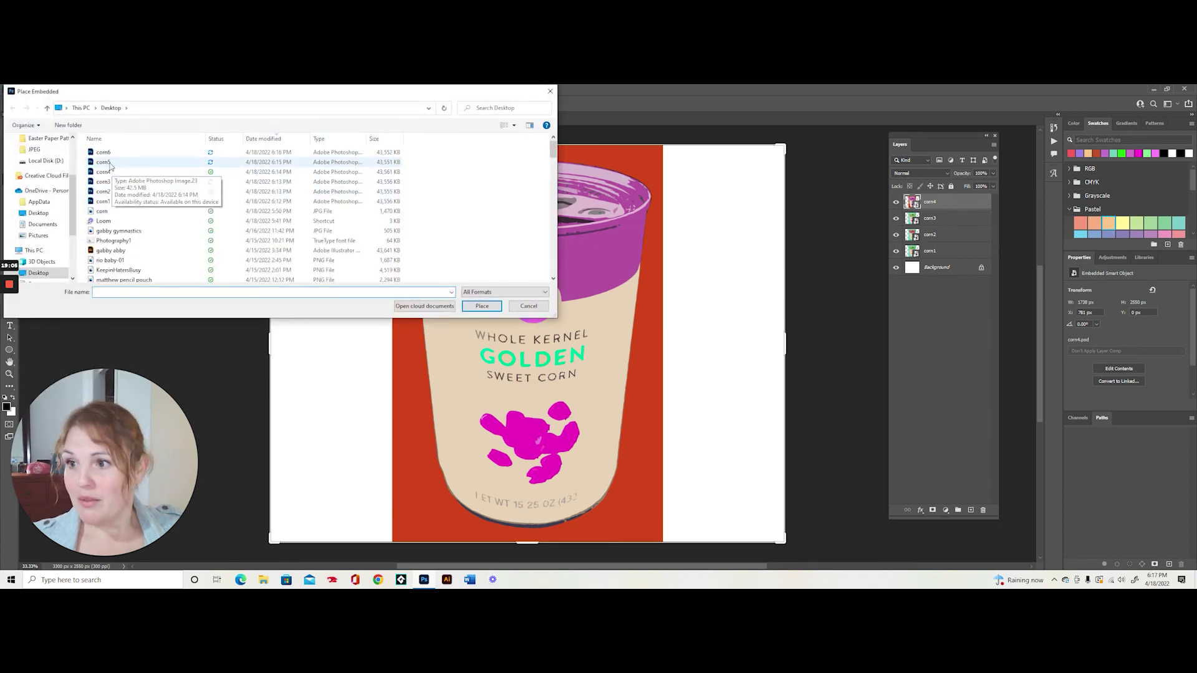
left_click(482, 306)
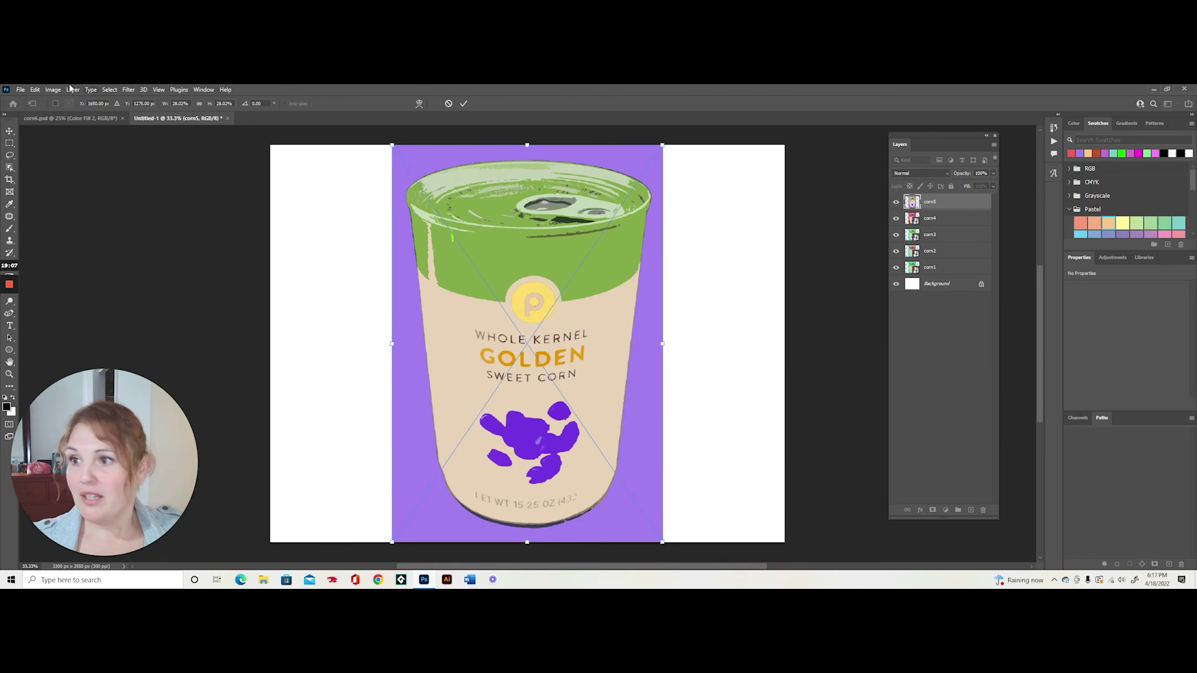
left_click(464, 104)
key("c")
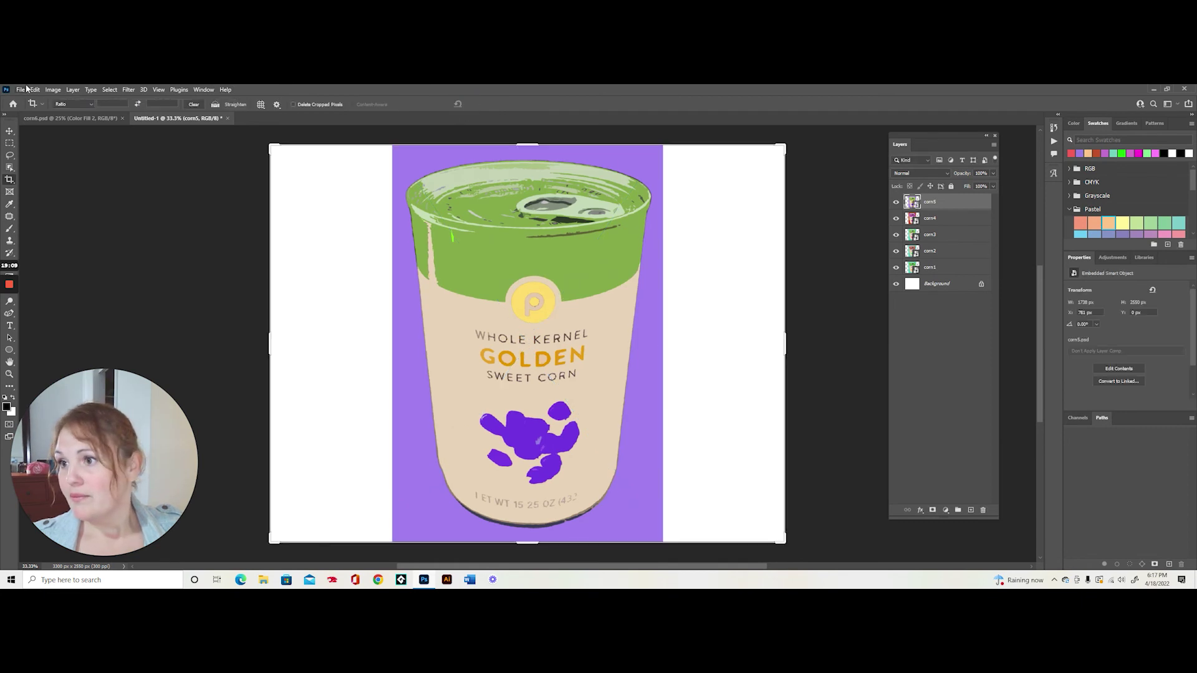
left_click(25, 90)
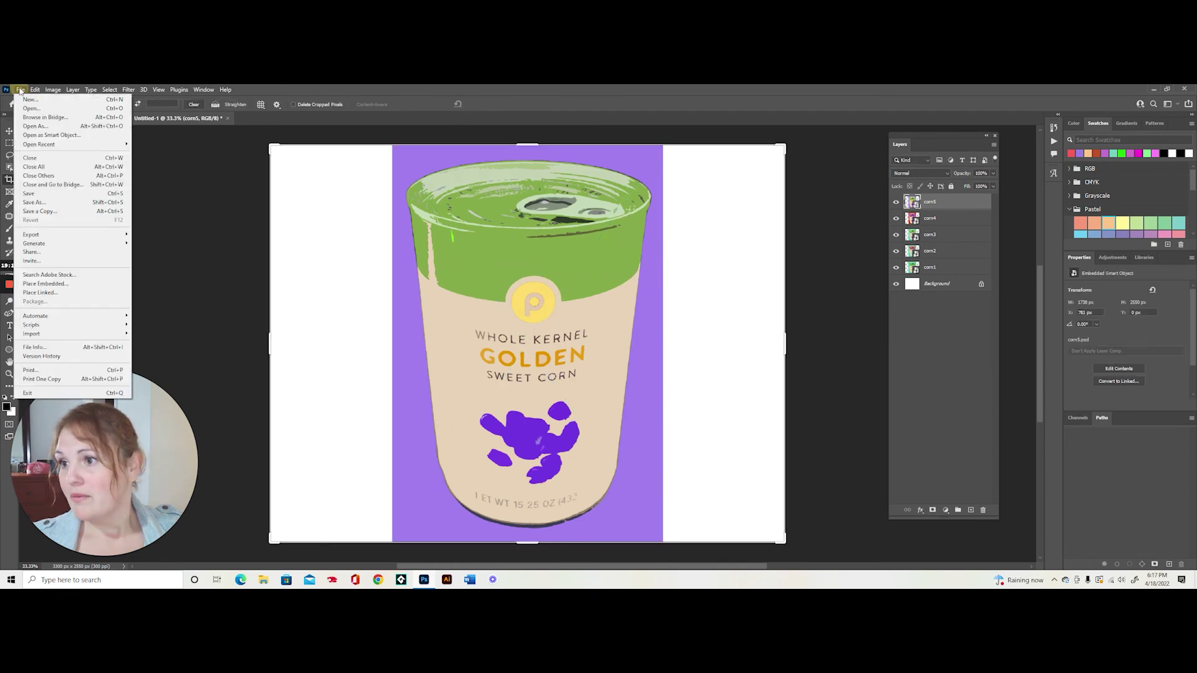
left_click(50, 284)
left_click(142, 155)
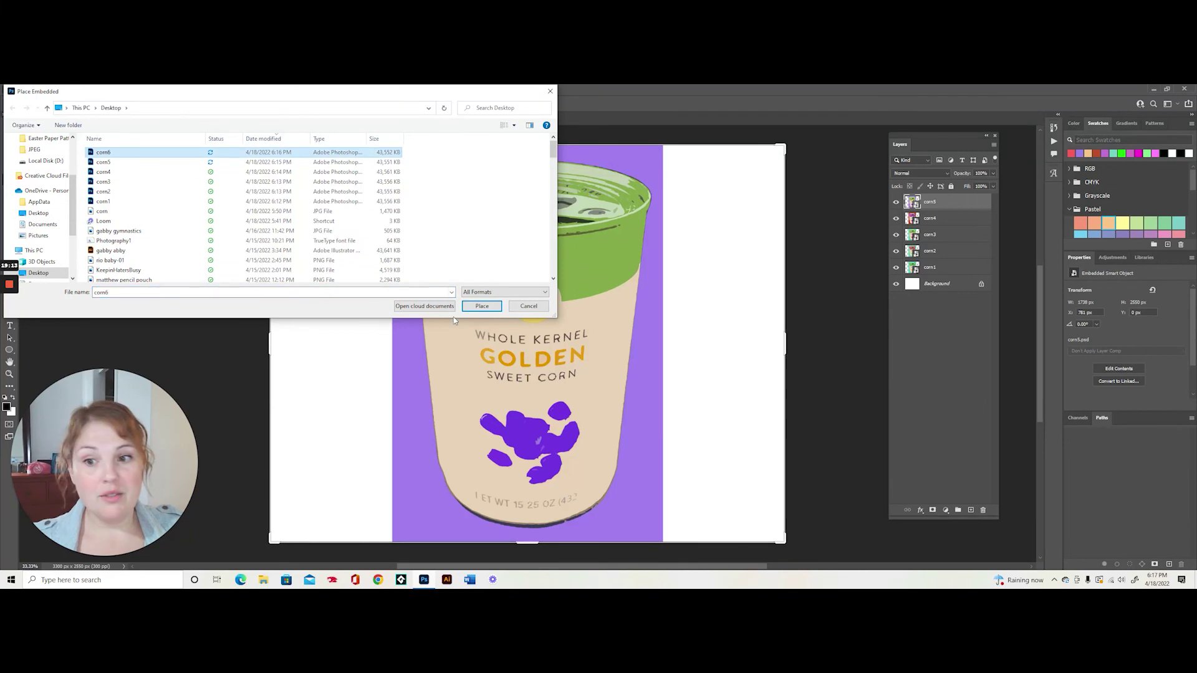
left_click(481, 305)
left_click(464, 105)
key("c")
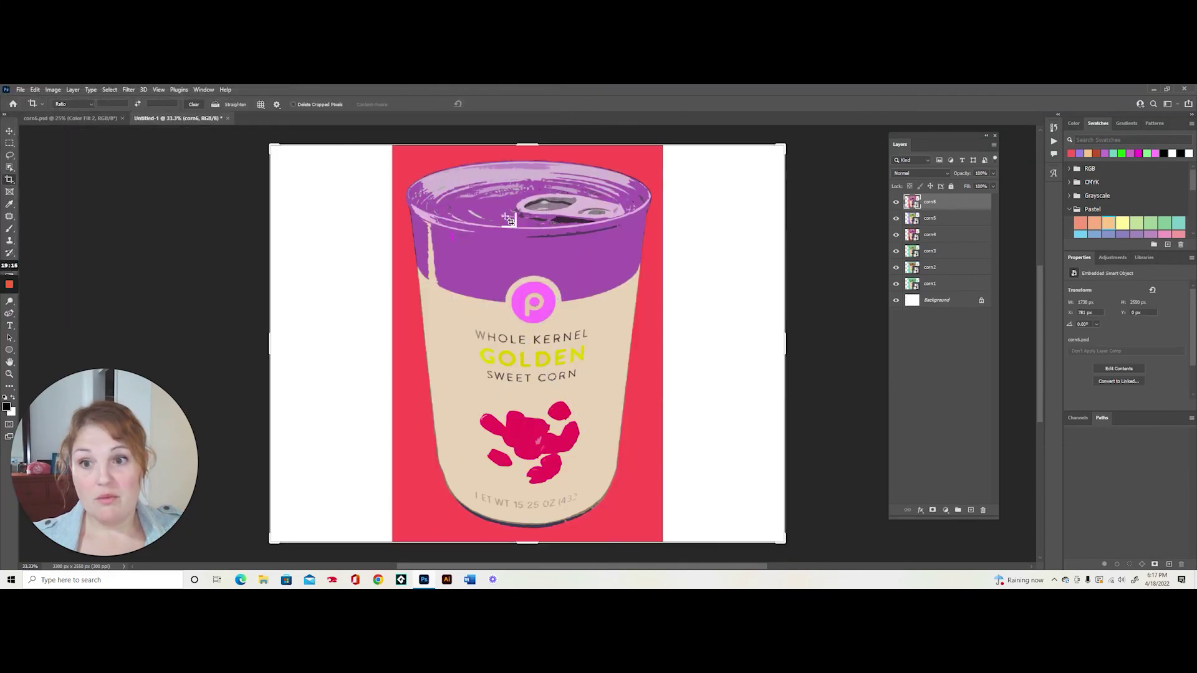
Step: With the Move tool, slide the pink-backed corn6 right and purple-backed corn5 left
left_click(9, 130)
left_click_drag(507, 248, 720, 243)
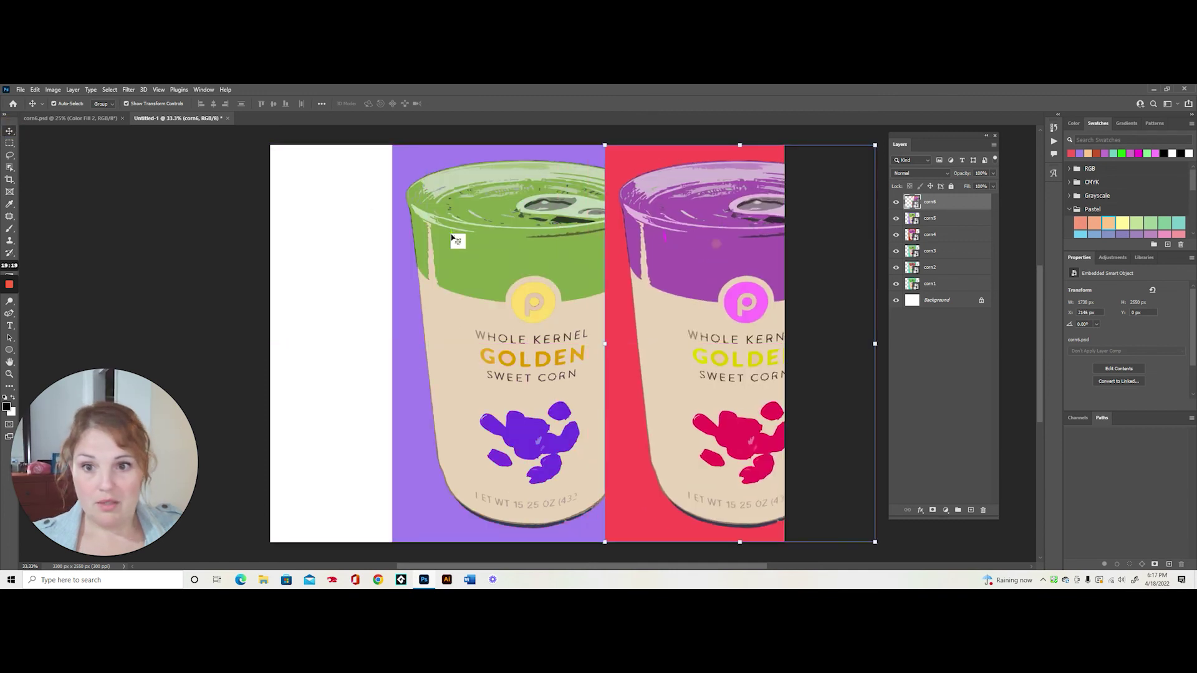
left_click_drag(452, 239, 206, 230)
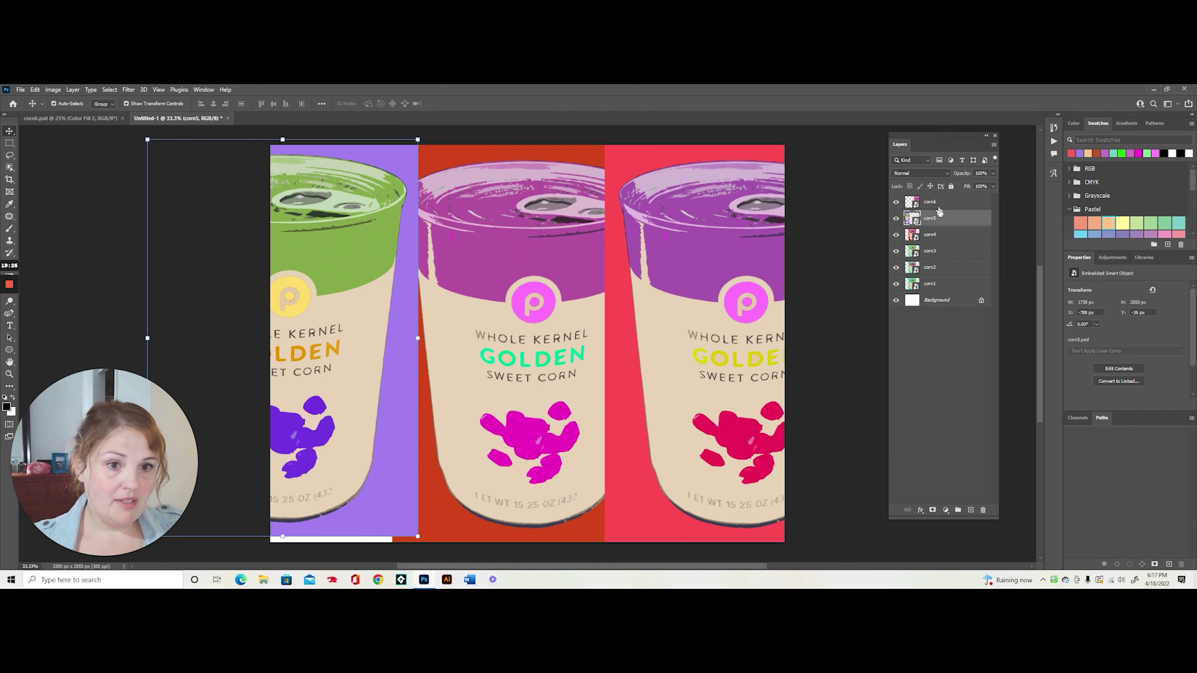
Step: Select layers corn1–corn6, scale them down together, and move them to the top-left
left_click(936, 289)
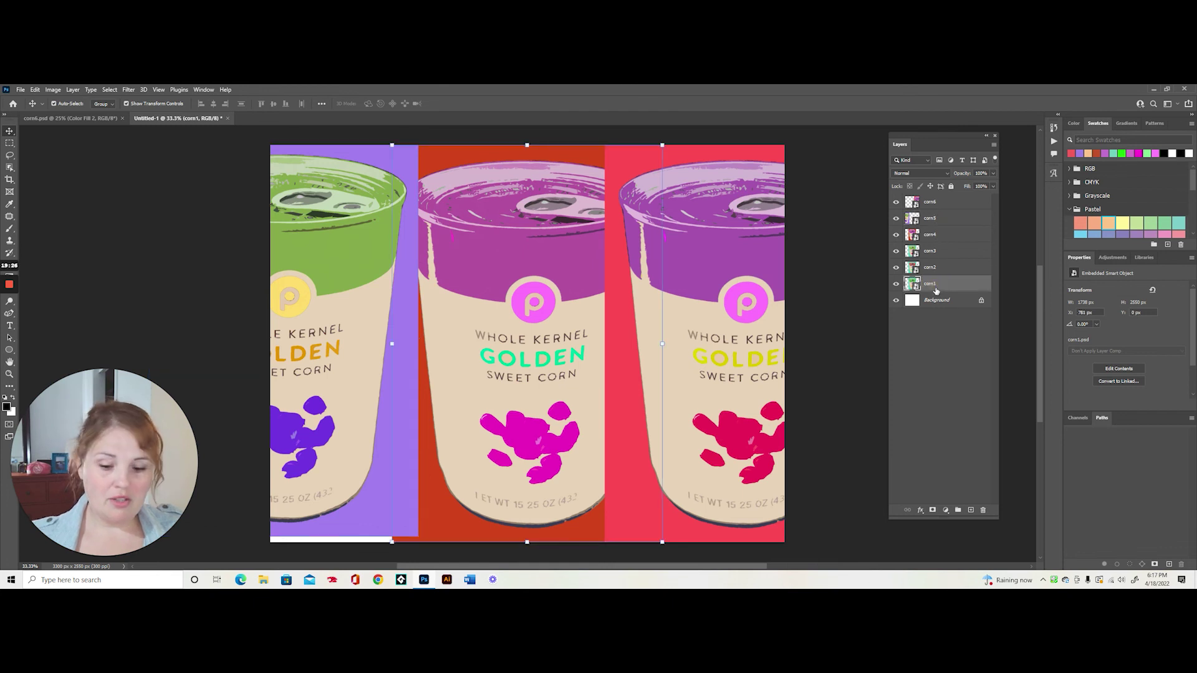
left_click(934, 203, "shift")
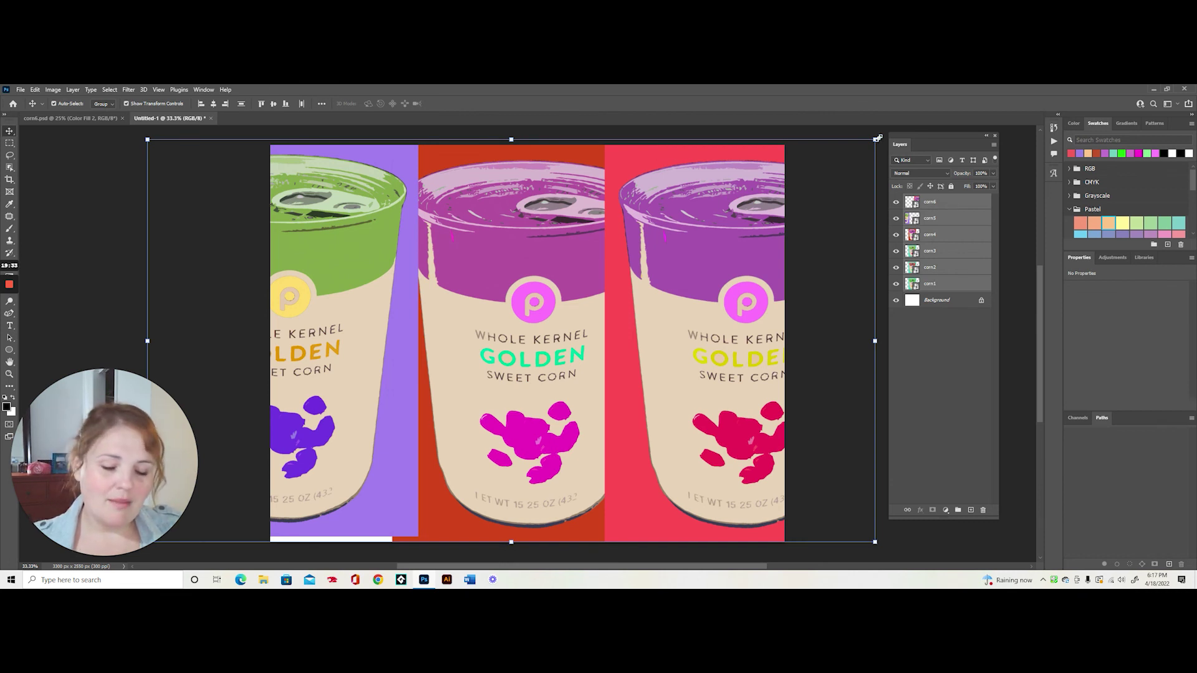
left_click_drag(878, 137, 530, 367)
left_click_drag(448, 408, 571, 213)
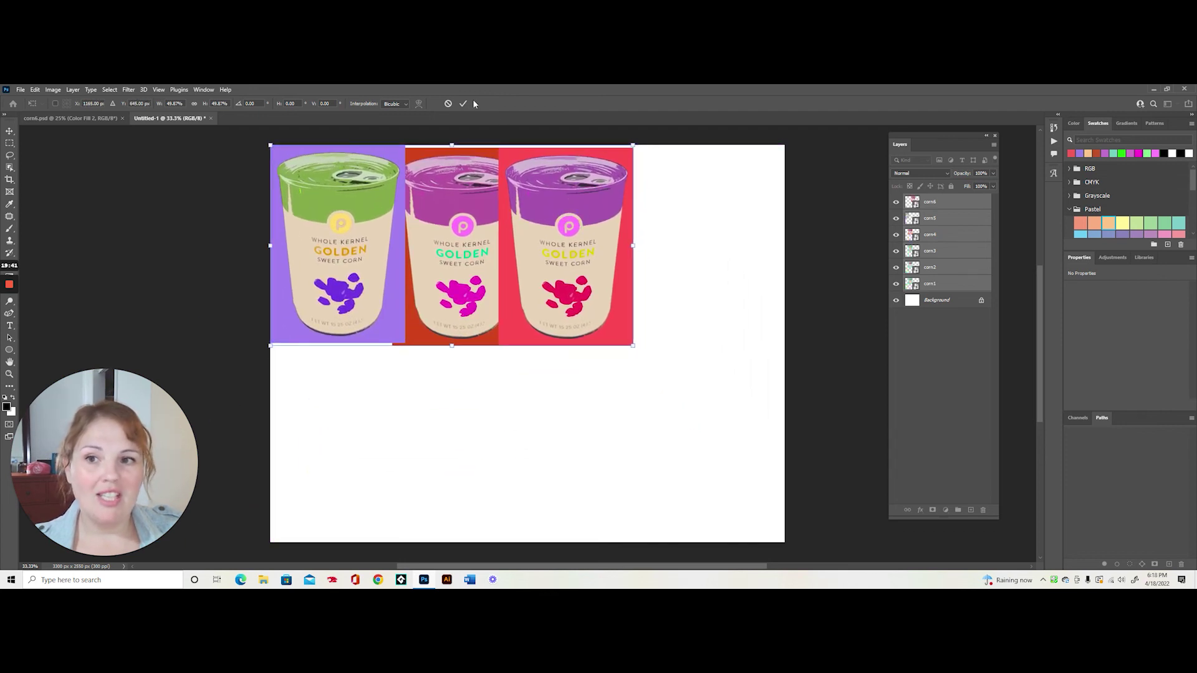
left_click(463, 104)
Step: Deselect the layers and move the pink-backed corn6 can to the right edge
left_click(759, 212)
mouse_move(360, 245)
left_mouse_down()
mouse_move(388, 254)
mouse_move(360, 247)
left_mouse_up()
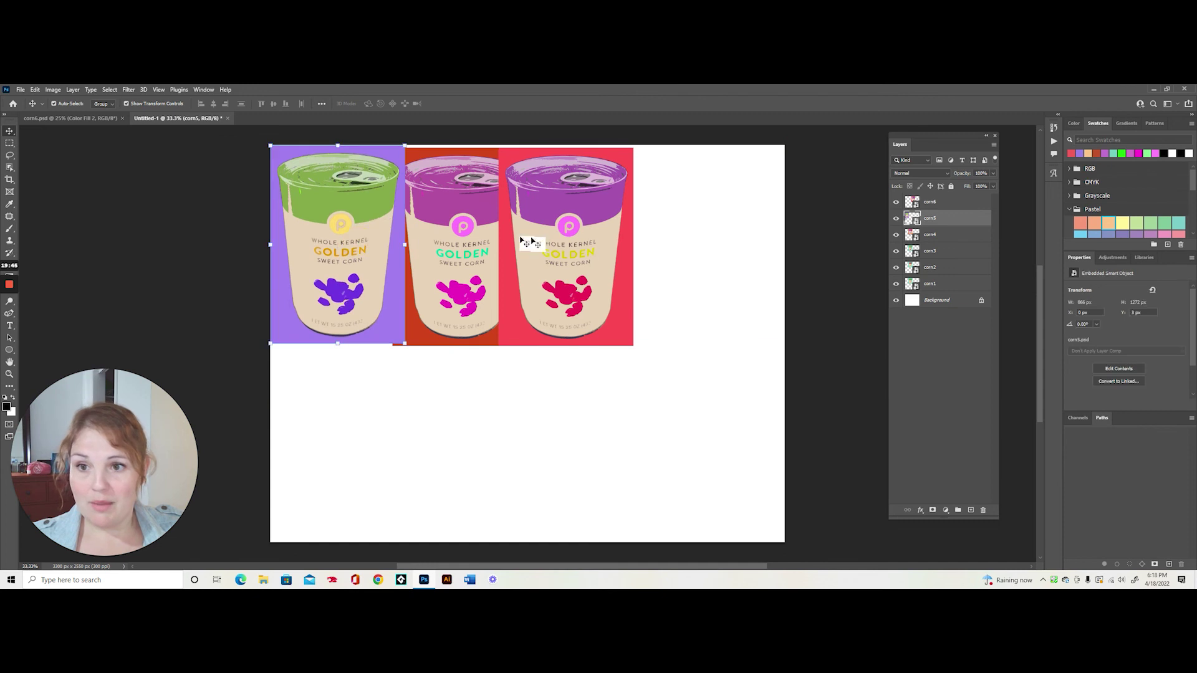
left_click_drag(591, 246, 742, 247)
Step: Arrange corn1, corn5, corn2 across the top row and corn4, corn3, corn6 along the bottom
left_click_drag(502, 252, 334, 445)
left_click_drag(462, 235, 478, 494)
left_click_drag(493, 280, 690, 469)
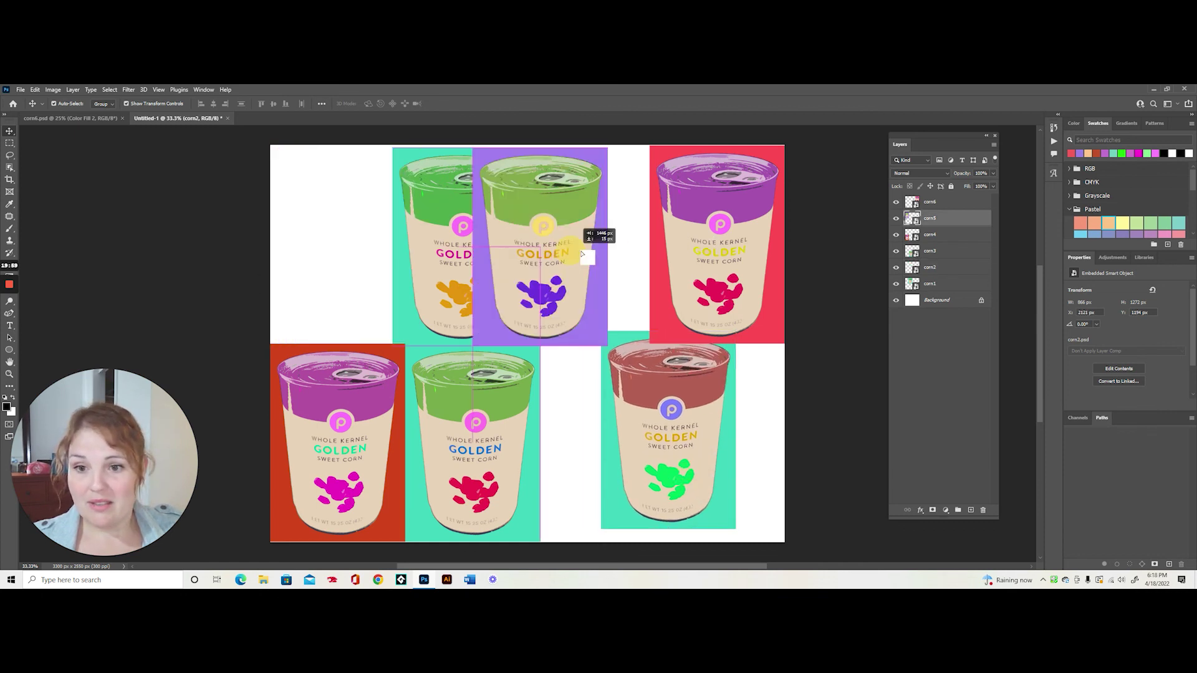
left_click_drag(581, 254, 649, 254)
left_click_drag(480, 260, 357, 270)
left_click_drag(600, 252, 472, 254)
left_click_drag(673, 377, 615, 208)
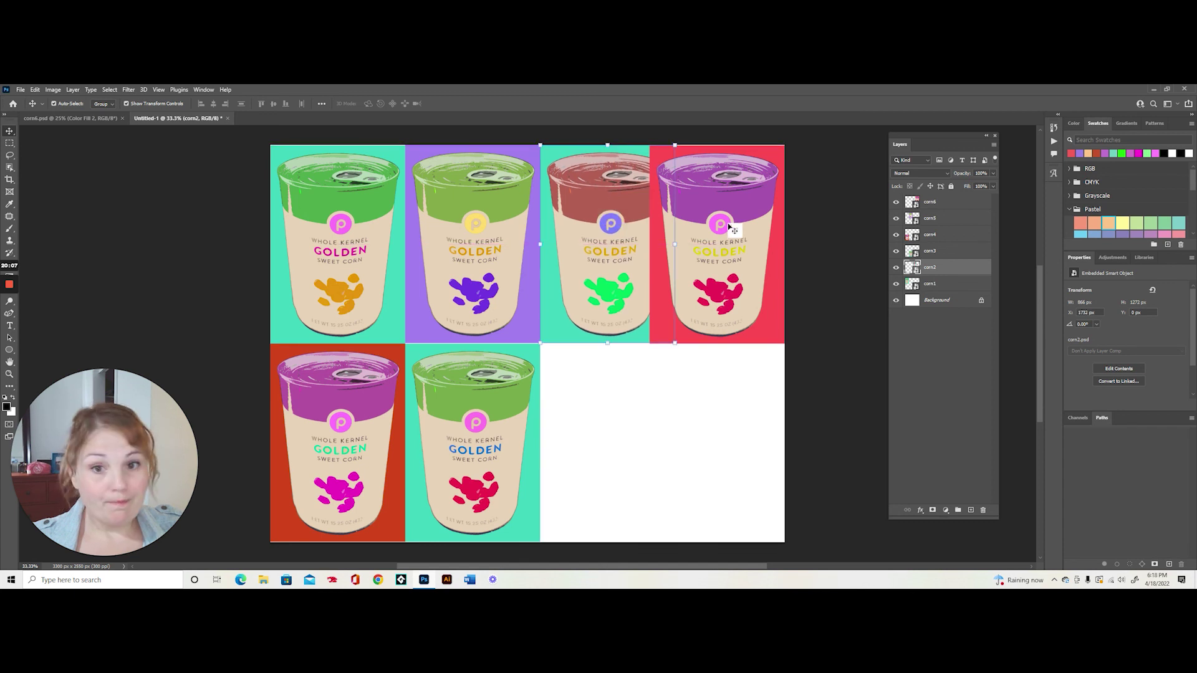
left_click_drag(727, 227, 595, 421)
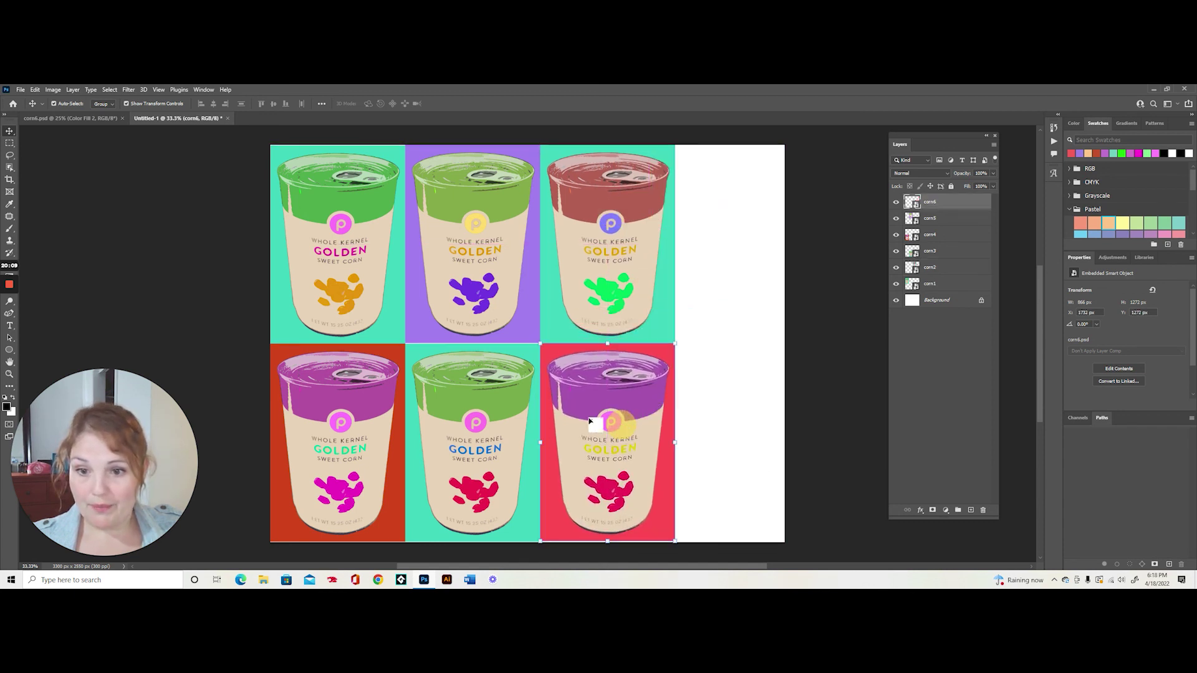
Step: Nudge corn3 and corn5 flush against their neighbours, then deselect all layers
left_click(499, 388)
left_click_drag(499, 387, 496, 387)
left_click_drag(498, 287, 497, 286)
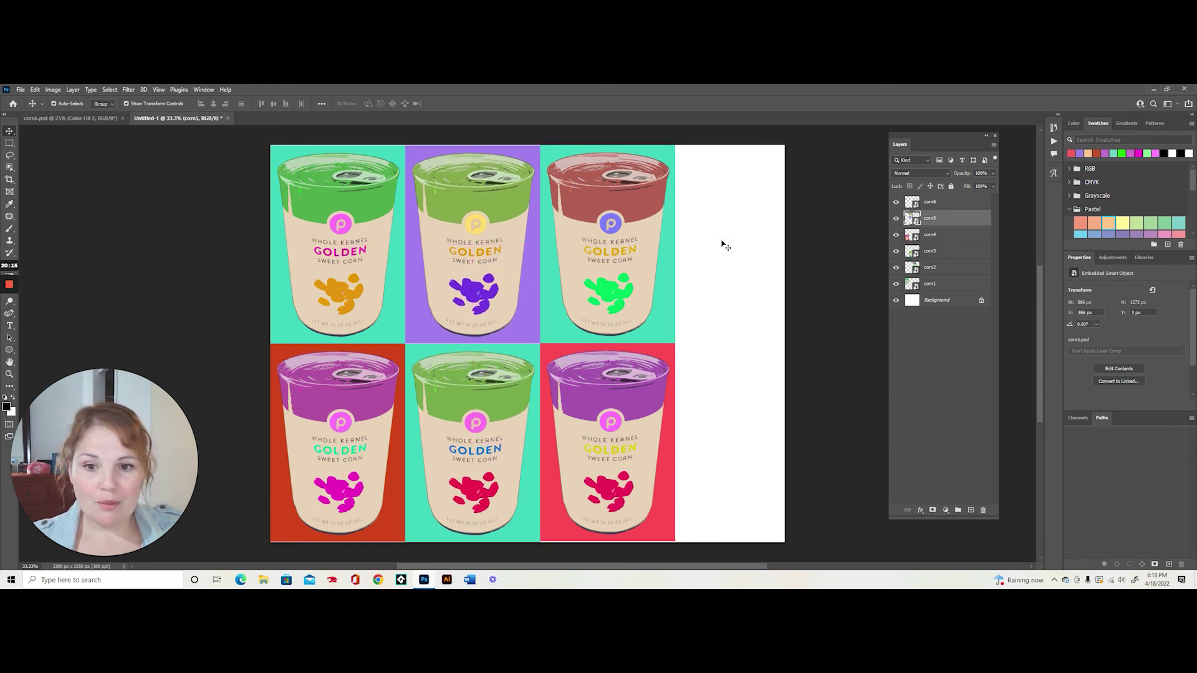
left_click(721, 243)
left_click_drag(510, 387, 510, 385)
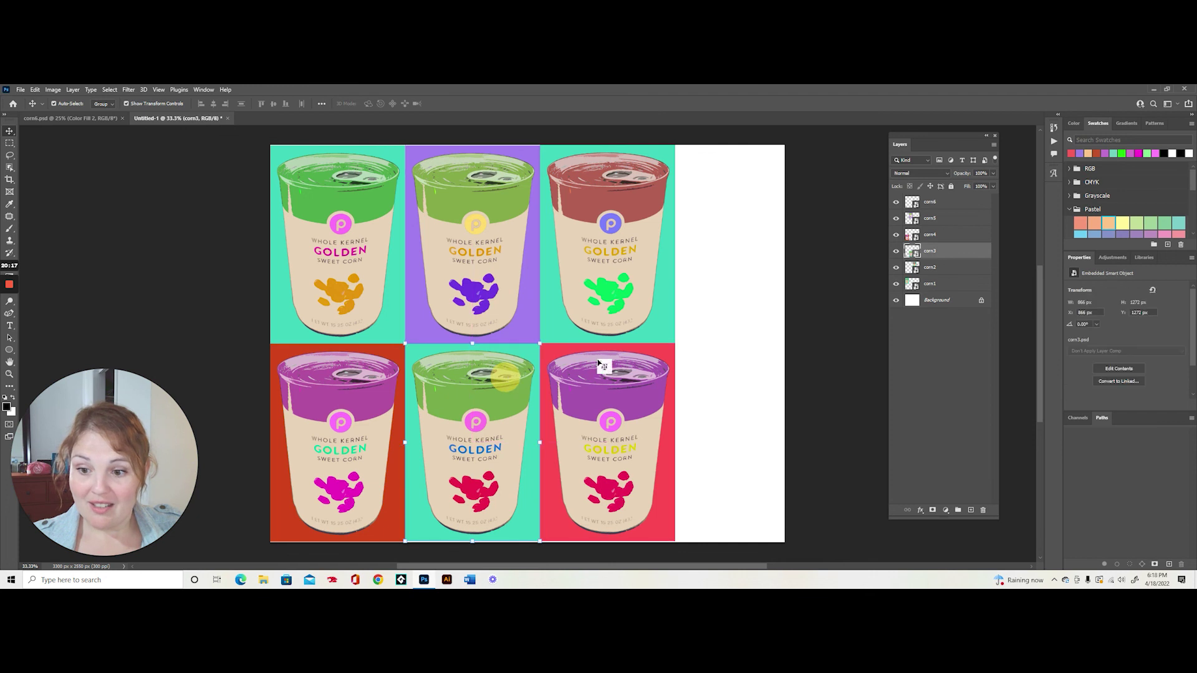
left_click(749, 299)
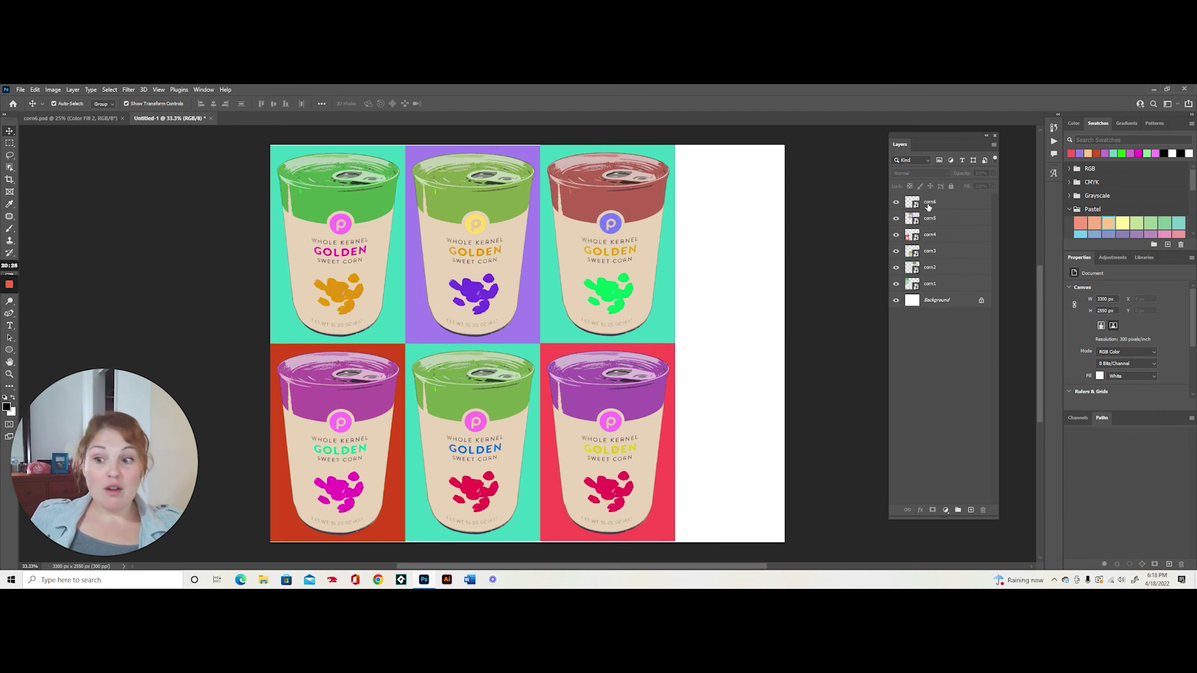
Step: Change the corn1 can's Color Fill background to orange and save the smart object
left_click(316, 257)
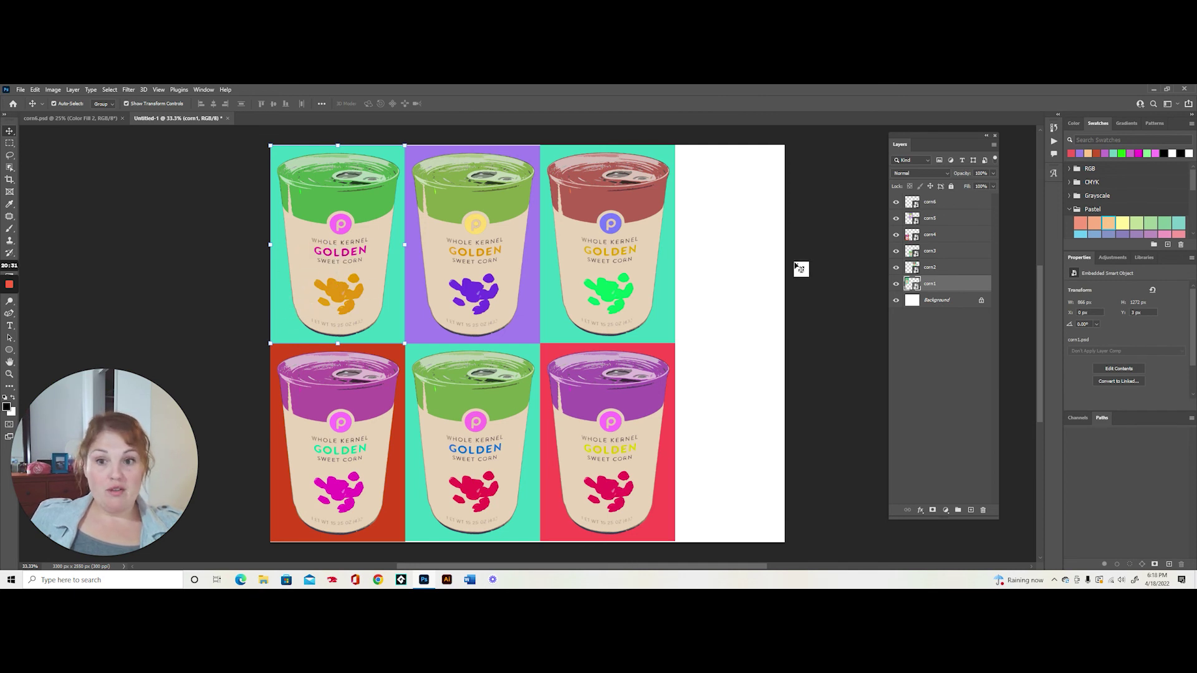
double_click(912, 285)
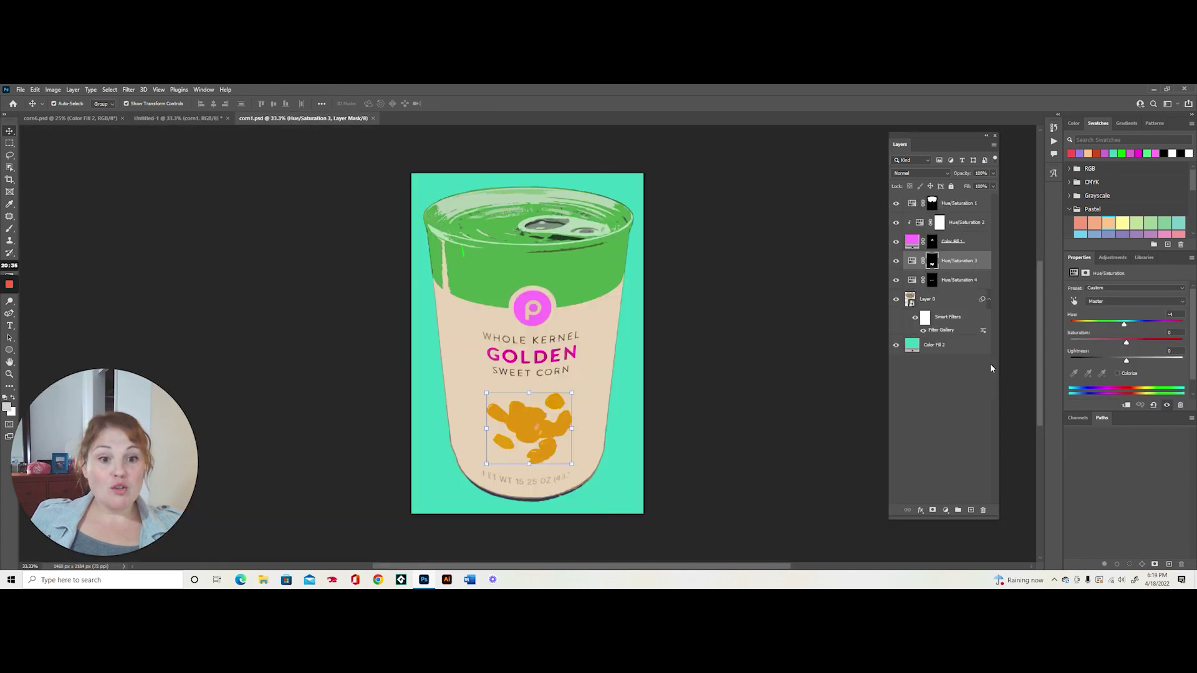
double_click(913, 346)
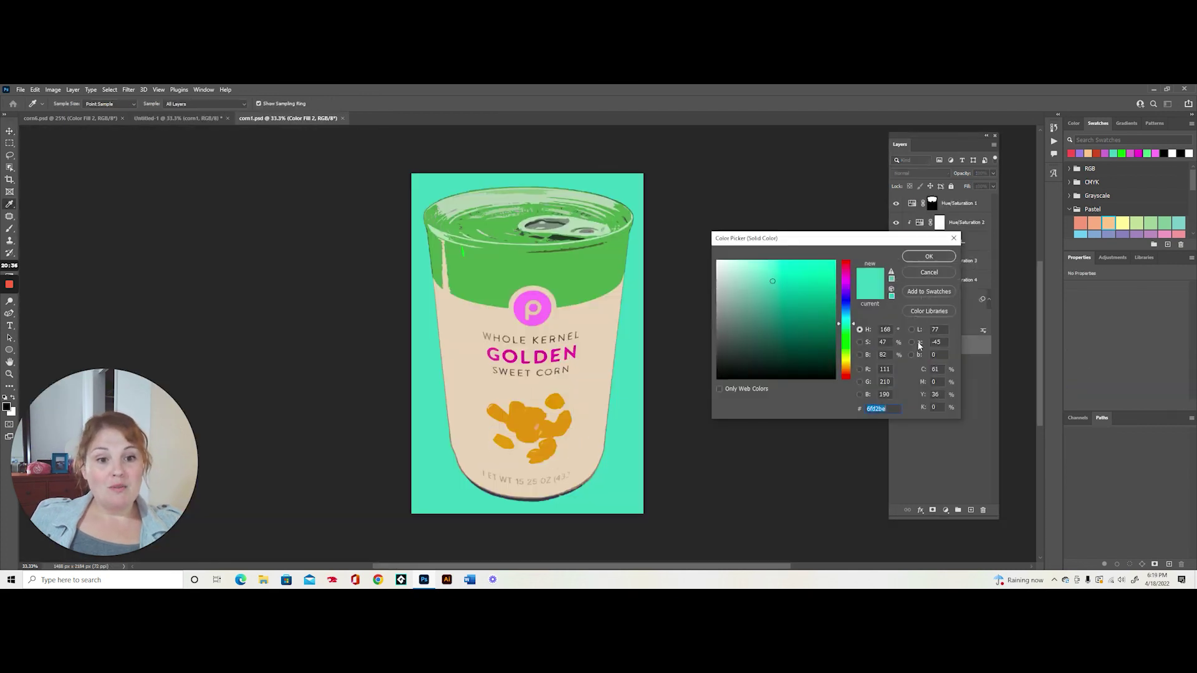
left_click(846, 298)
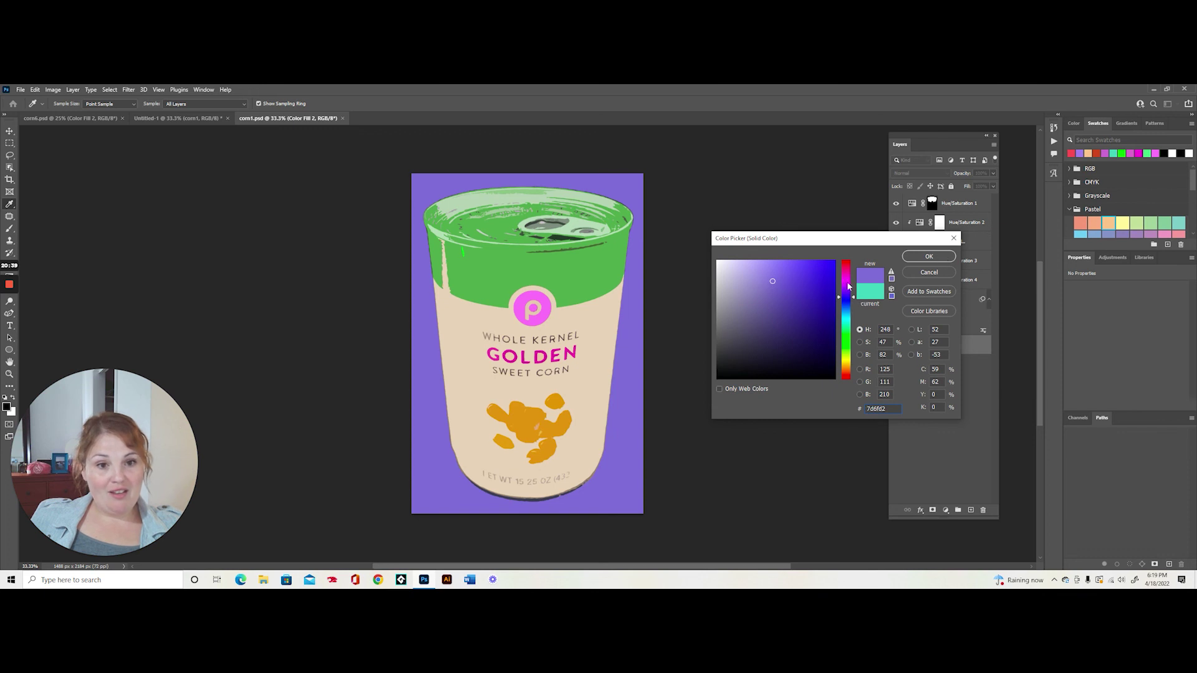
left_click_drag(848, 286, 851, 374)
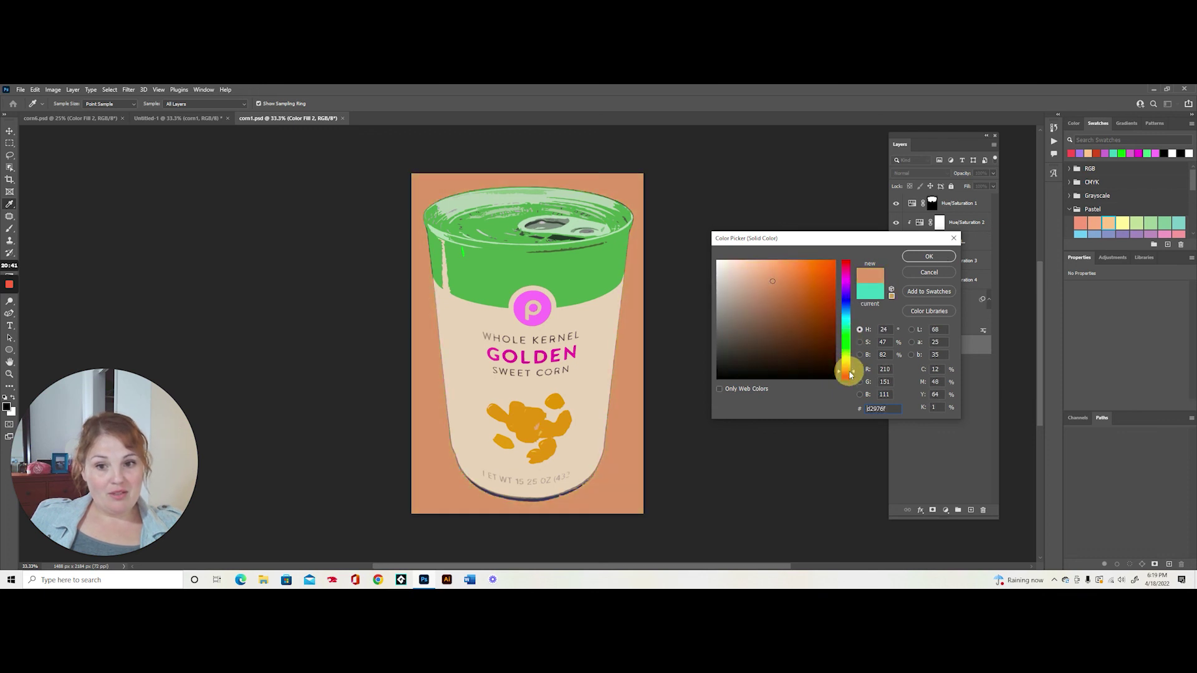
left_click(928, 257)
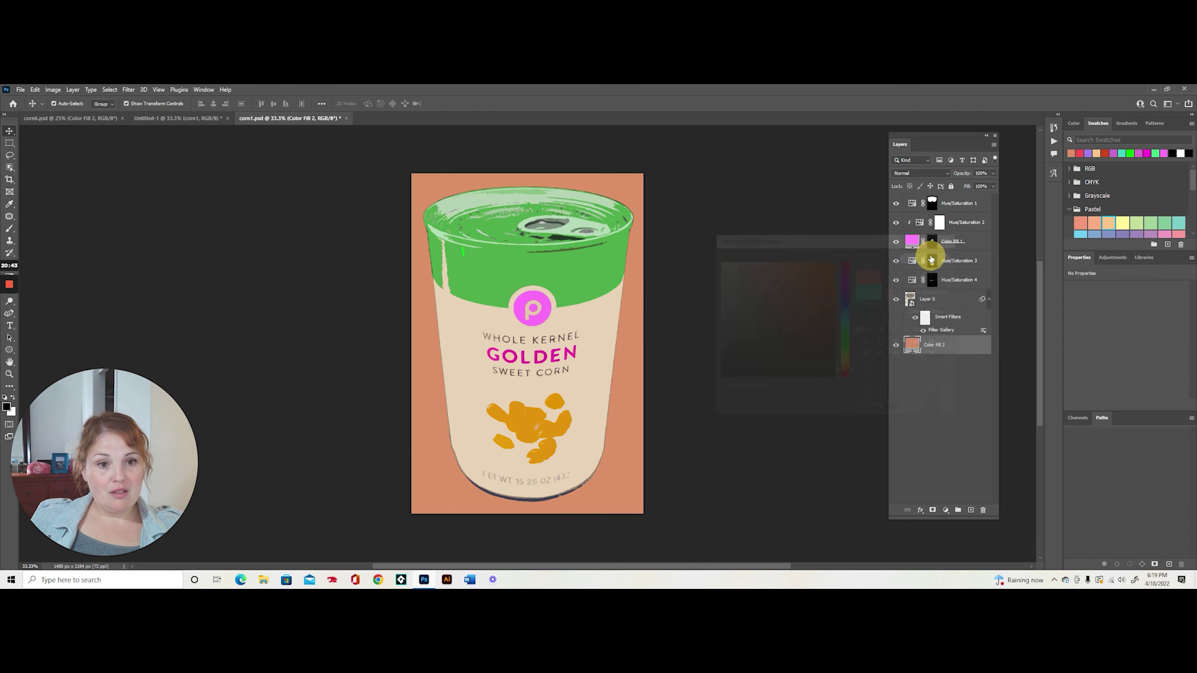
left_click(346, 118)
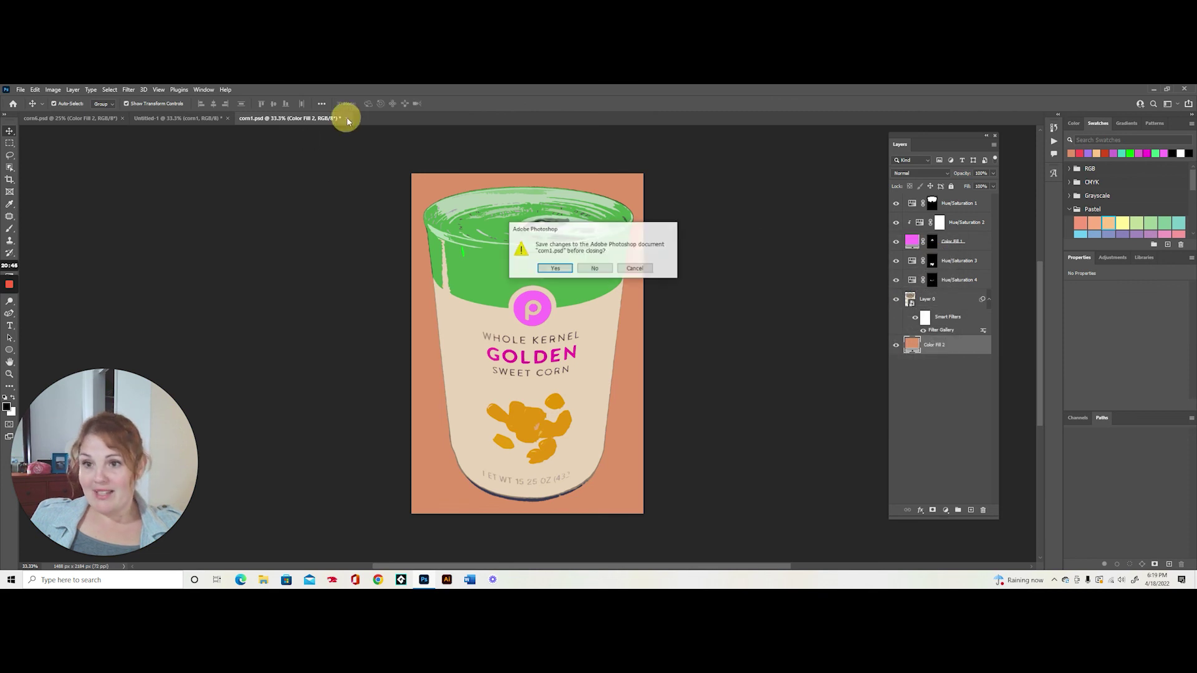
left_click(564, 271)
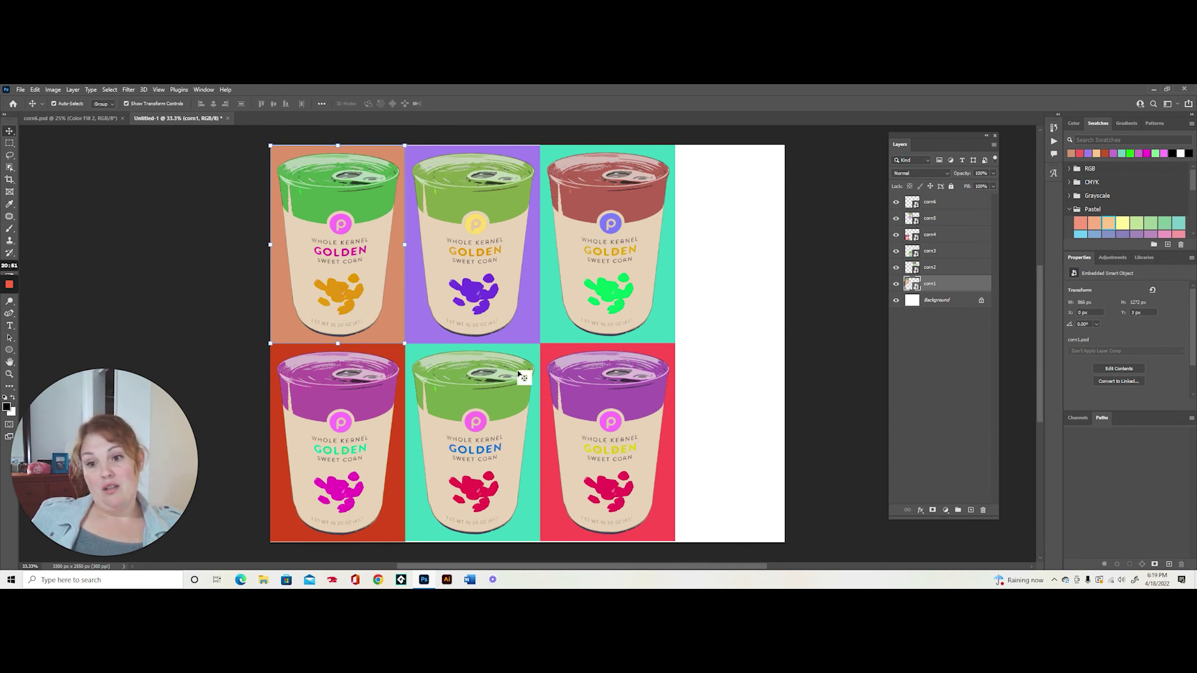
Step: Change the corn2 can's background fill to dark green and save the smart object
left_click(566, 316)
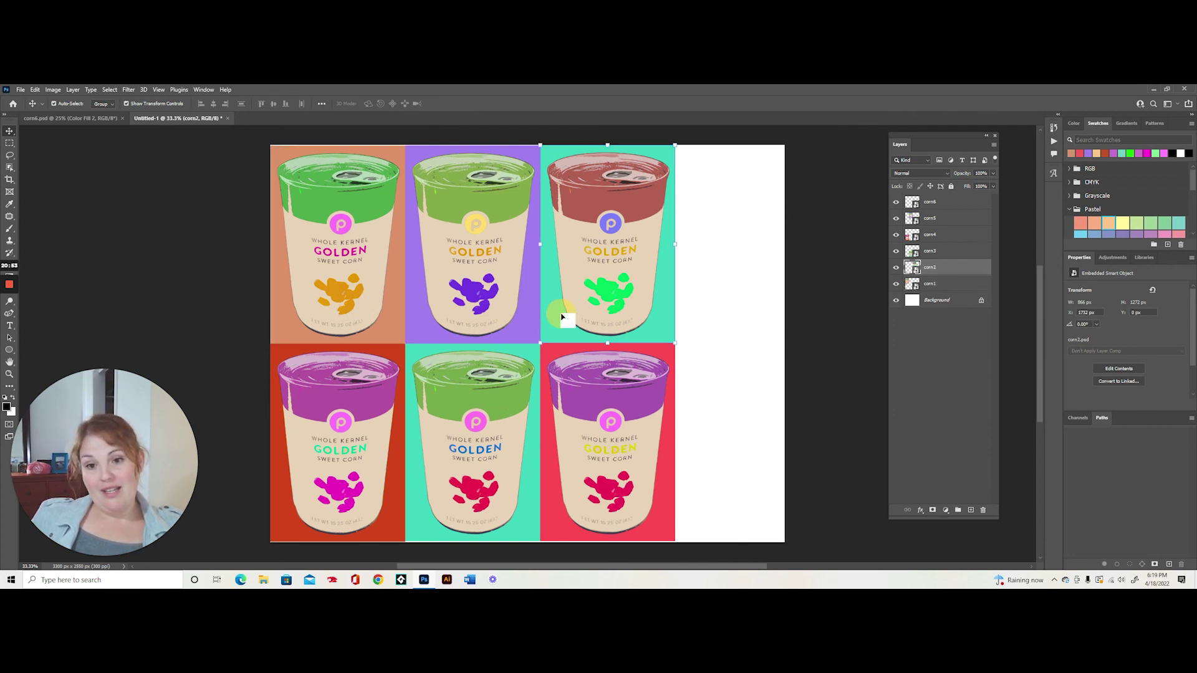
double_click(912, 267)
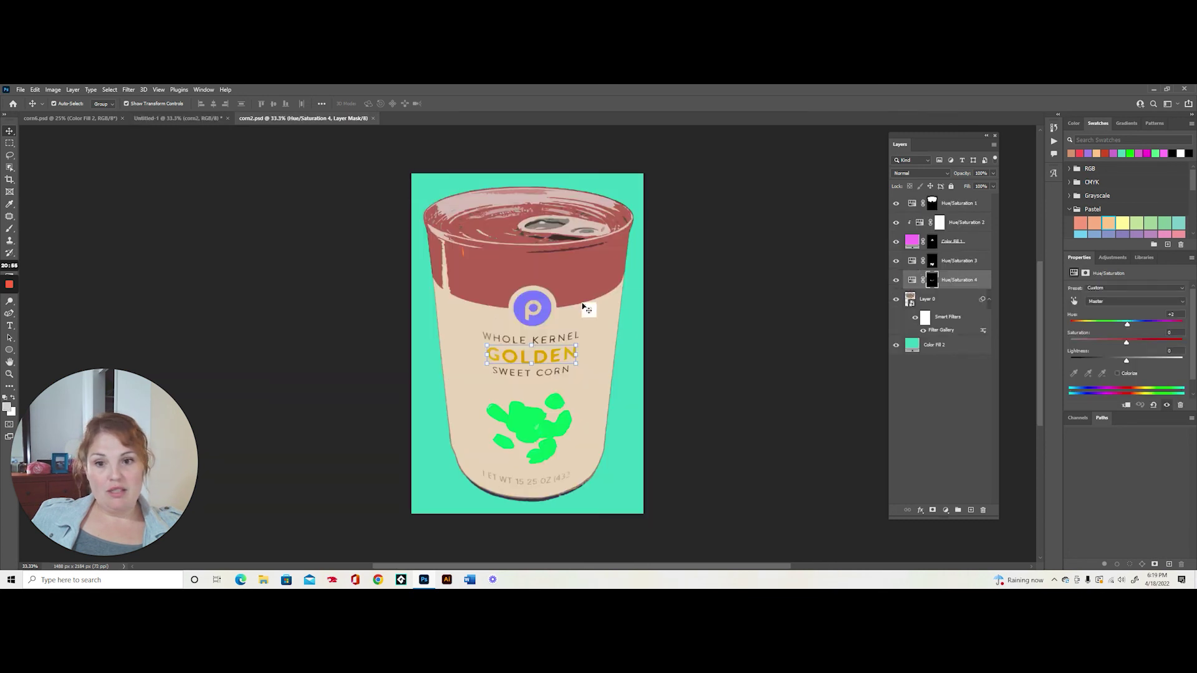
double_click(914, 345)
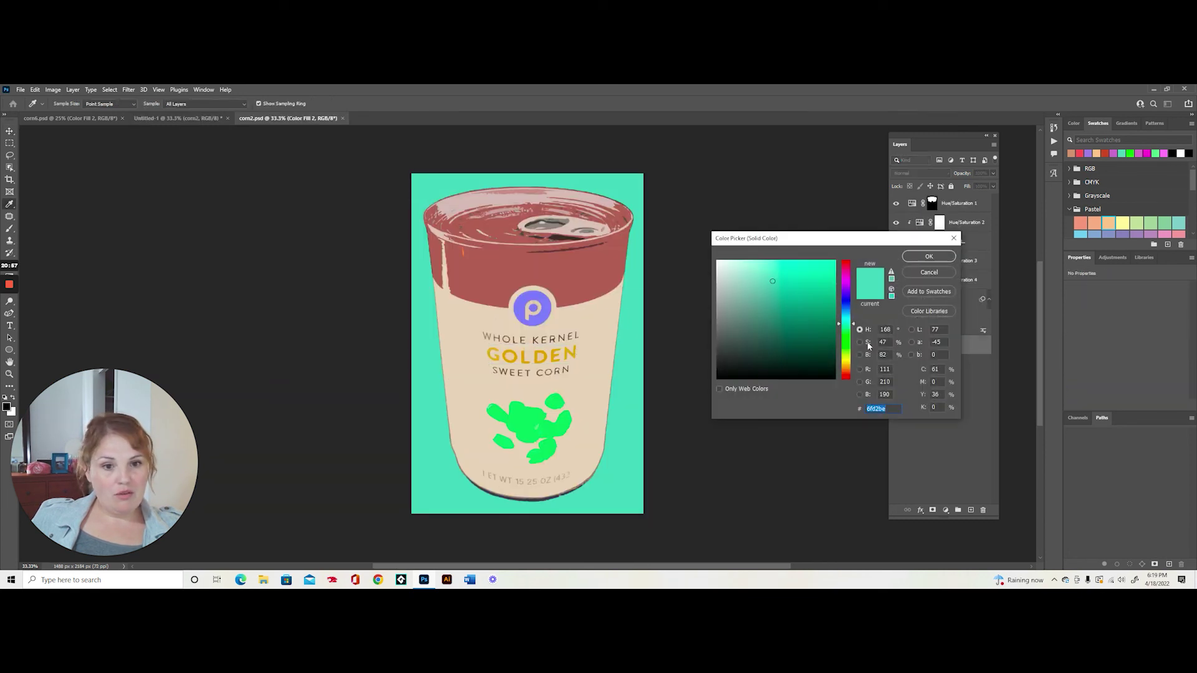
left_click(846, 340)
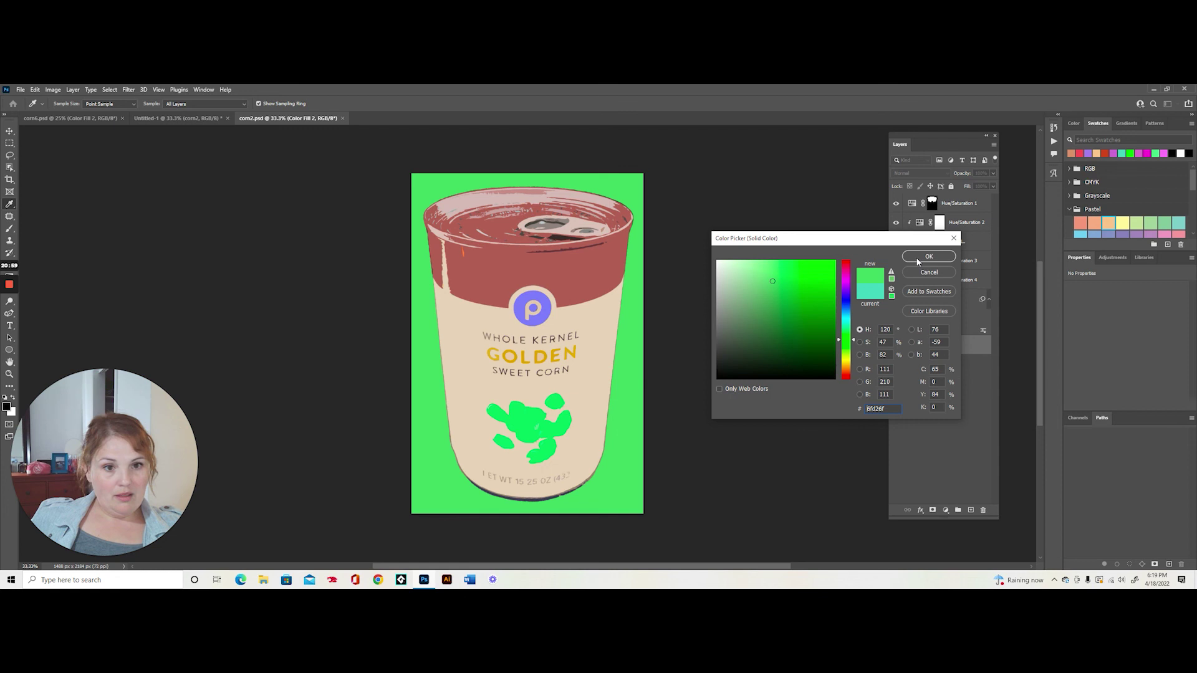
left_click_drag(817, 336, 823, 318)
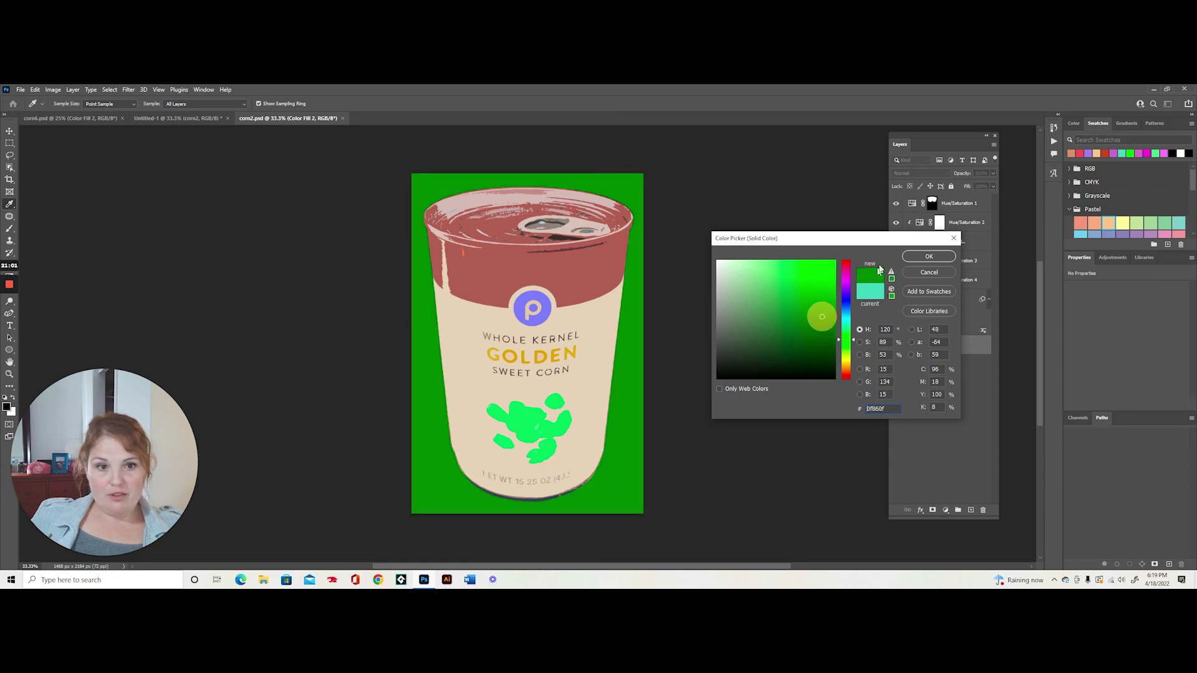
left_click(929, 257)
left_click(348, 119)
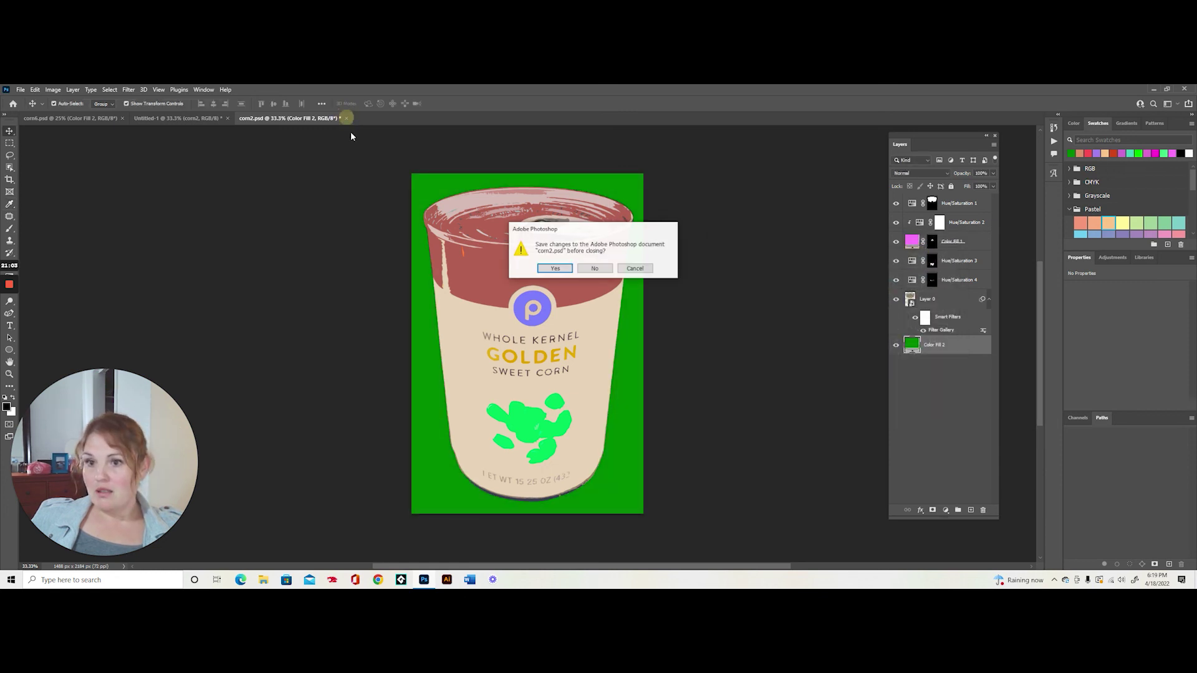
left_click(548, 267)
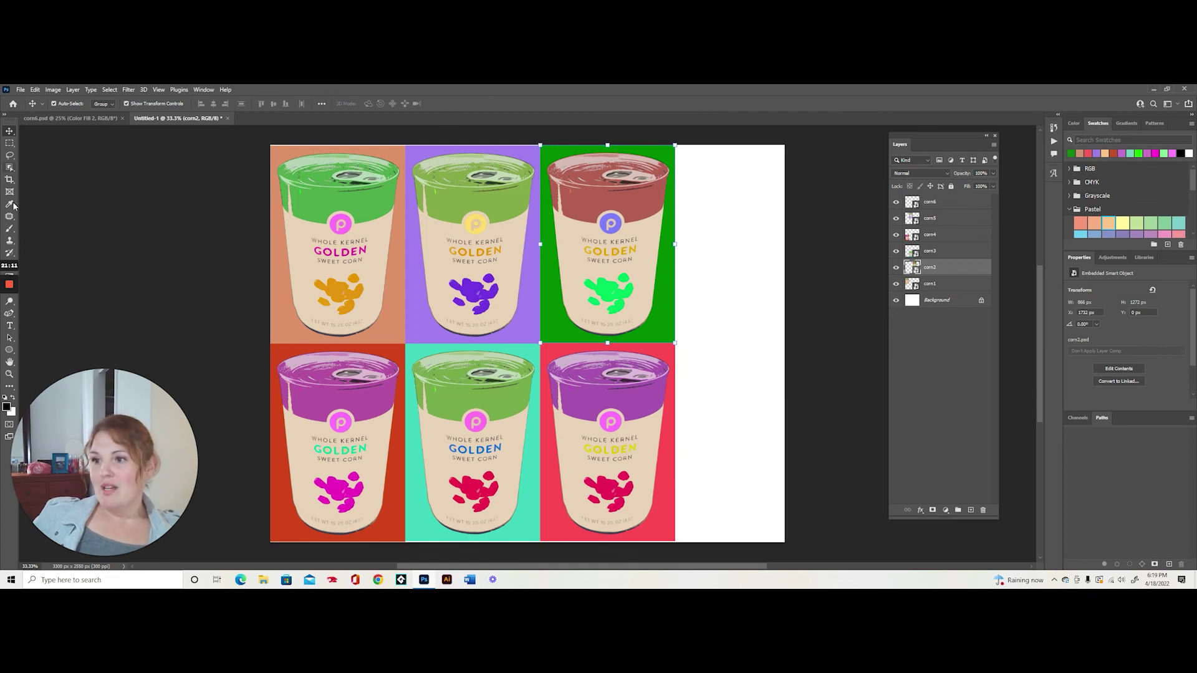
Step: Crop the canvas's right edge in to the can grid
left_click(9, 180)
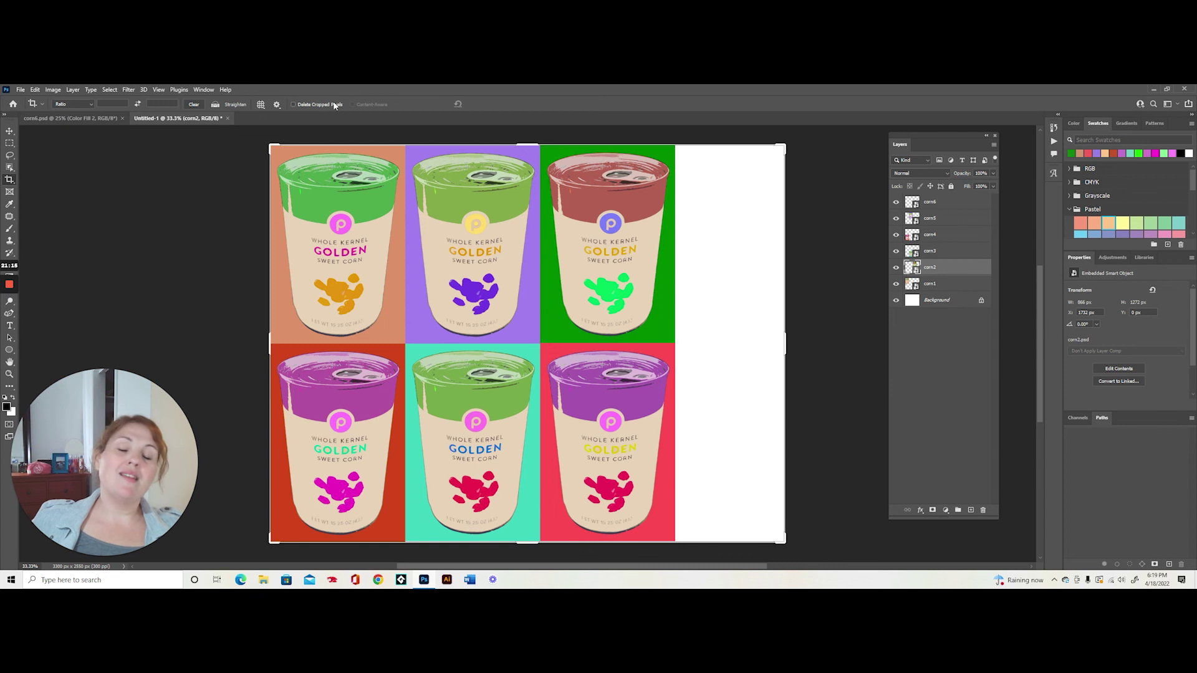
left_click_drag(788, 552, 731, 544)
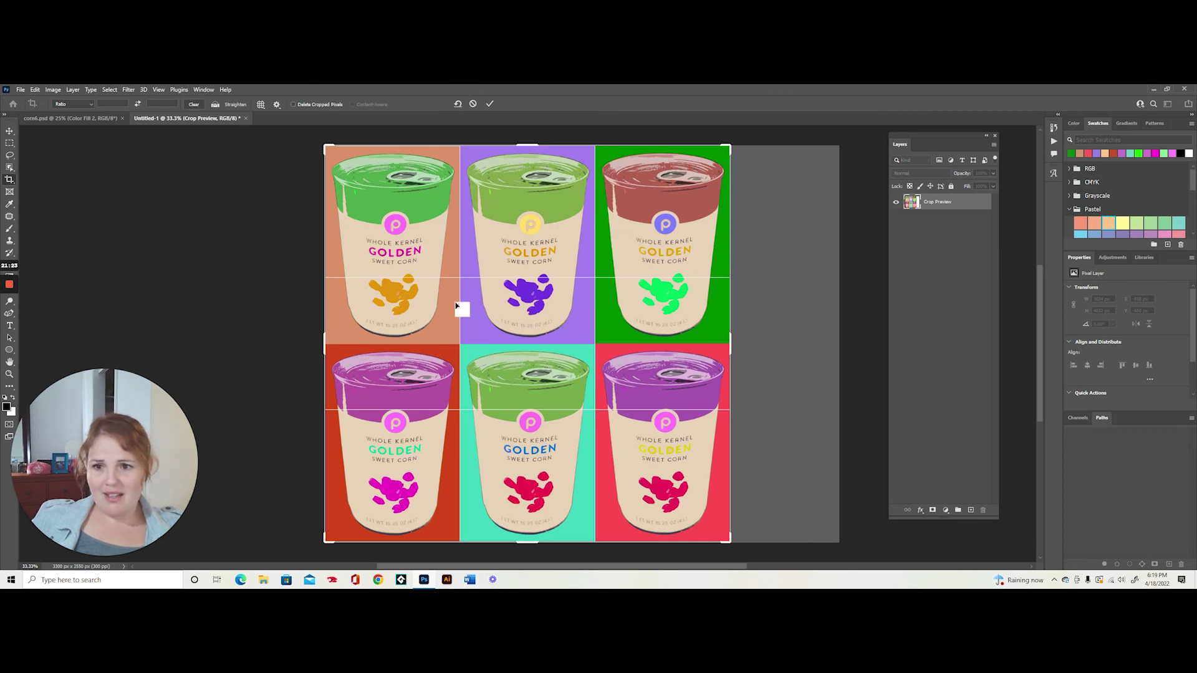
left_click(490, 104)
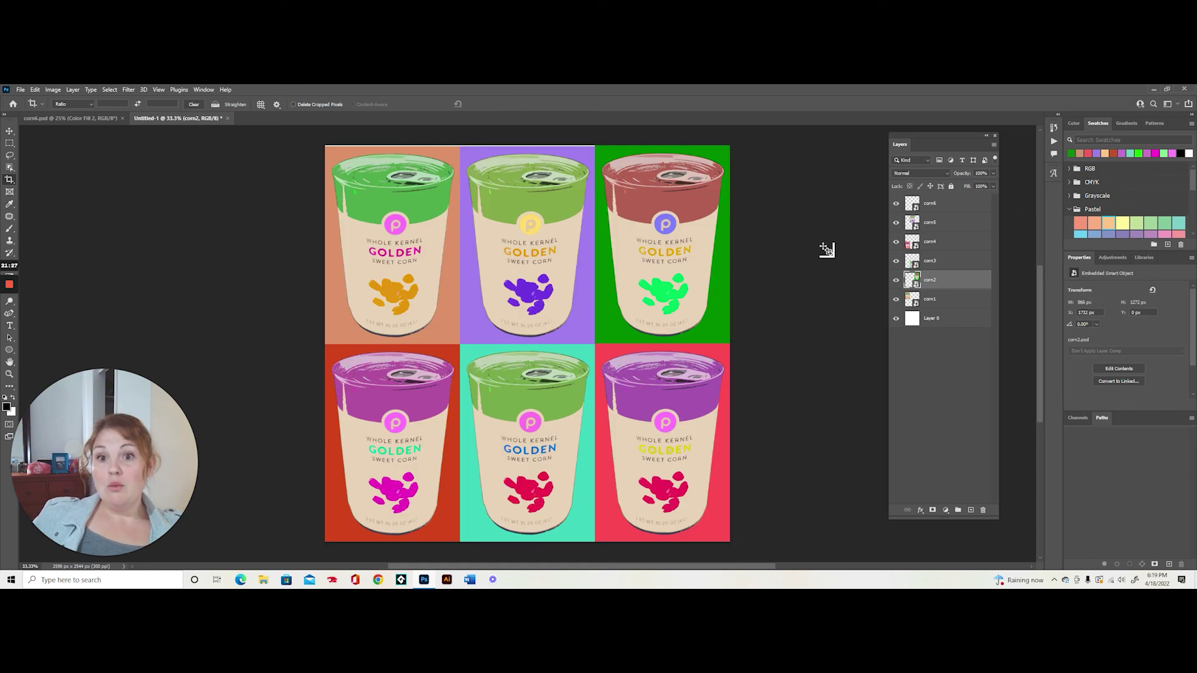
Step: Re-crop the canvas, nudging the top edge down slightly
left_click(9, 179)
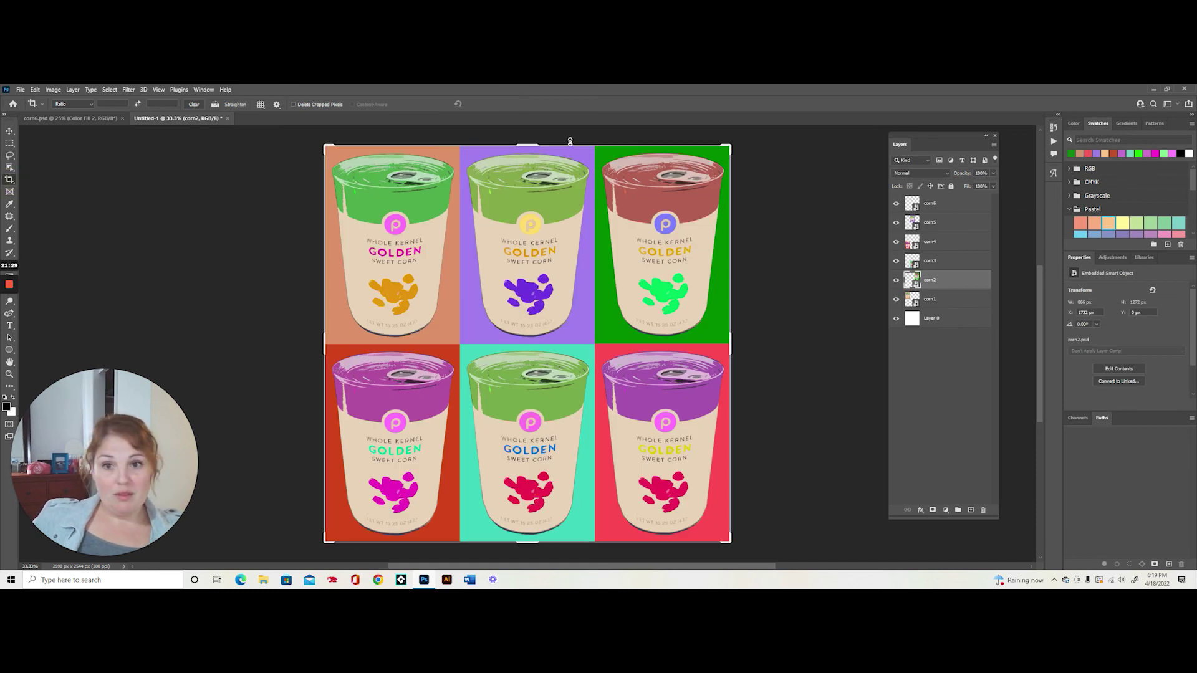
left_click_drag(537, 145, 537, 151)
left_click(489, 104)
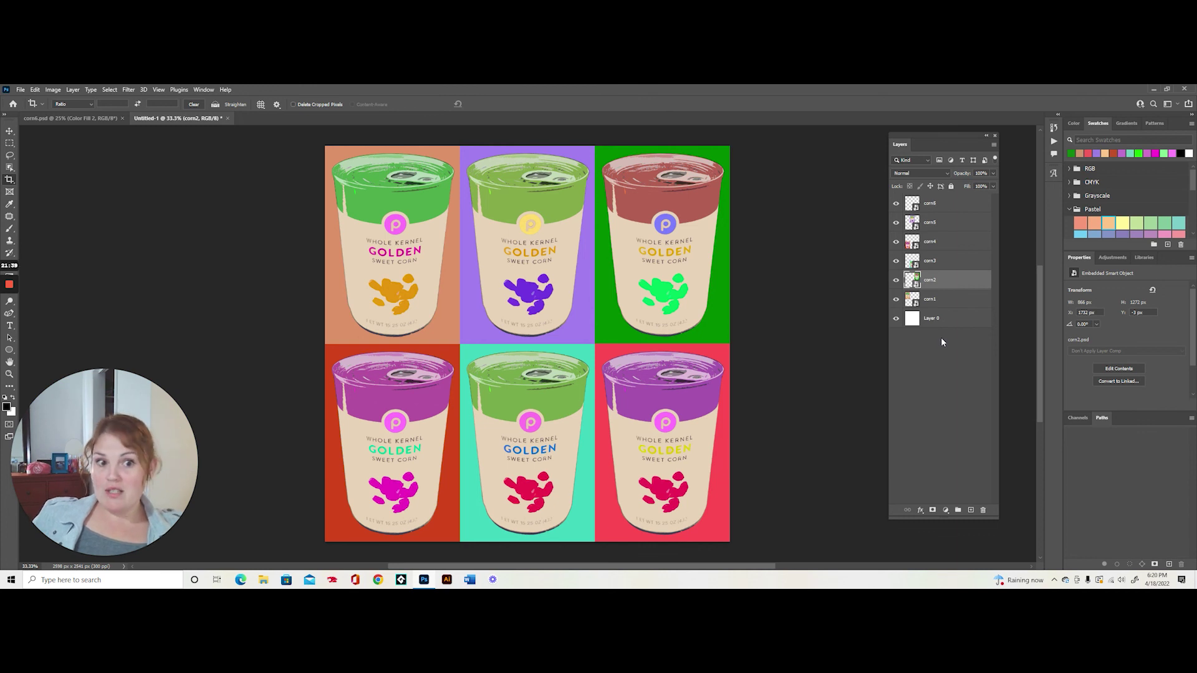
Step: Save the collage to the computer as 'corn final'
left_click(19, 91)
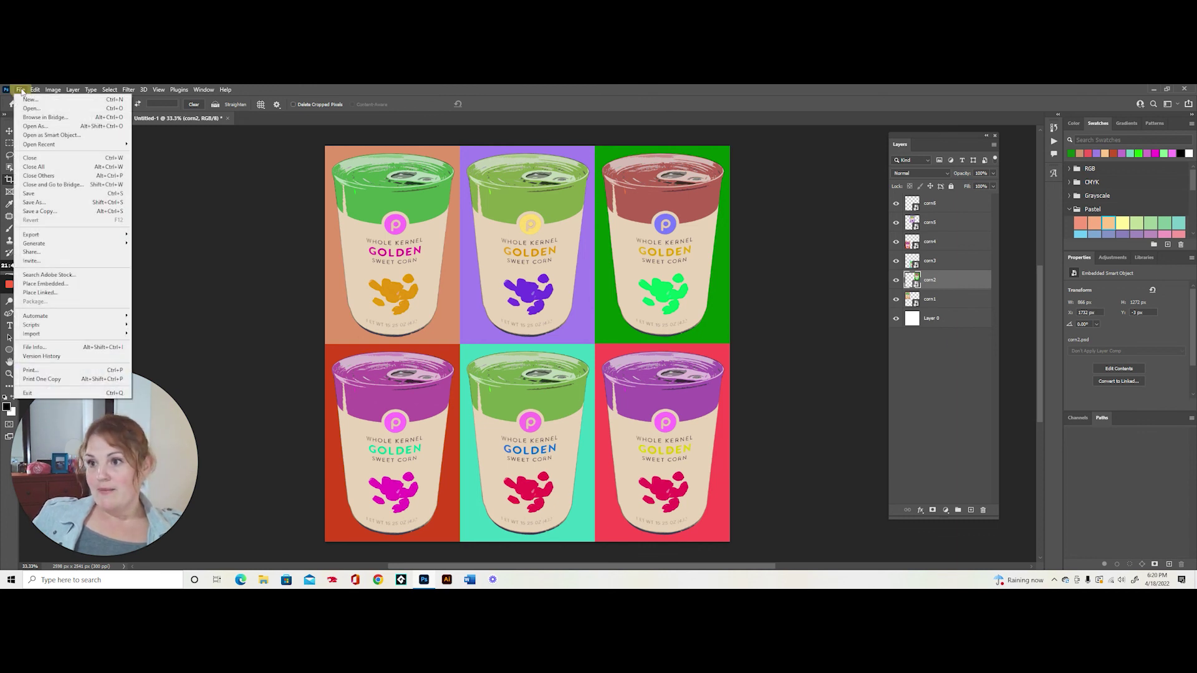
left_click(50, 204)
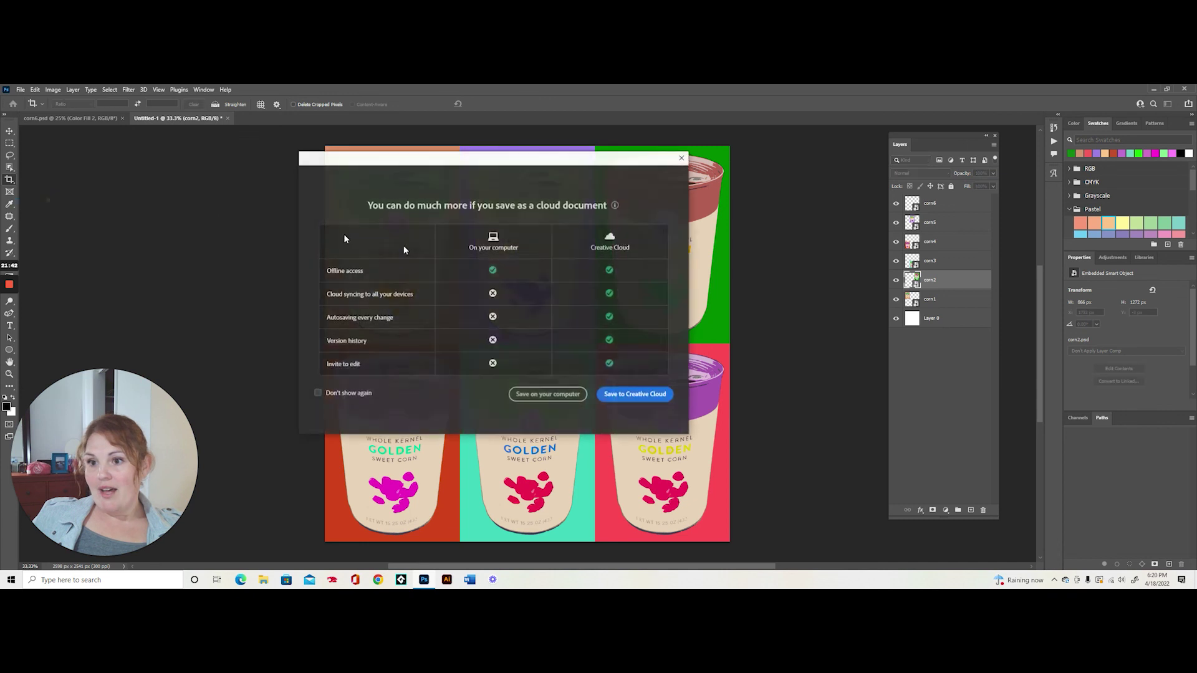
left_click(546, 398)
type("corn")
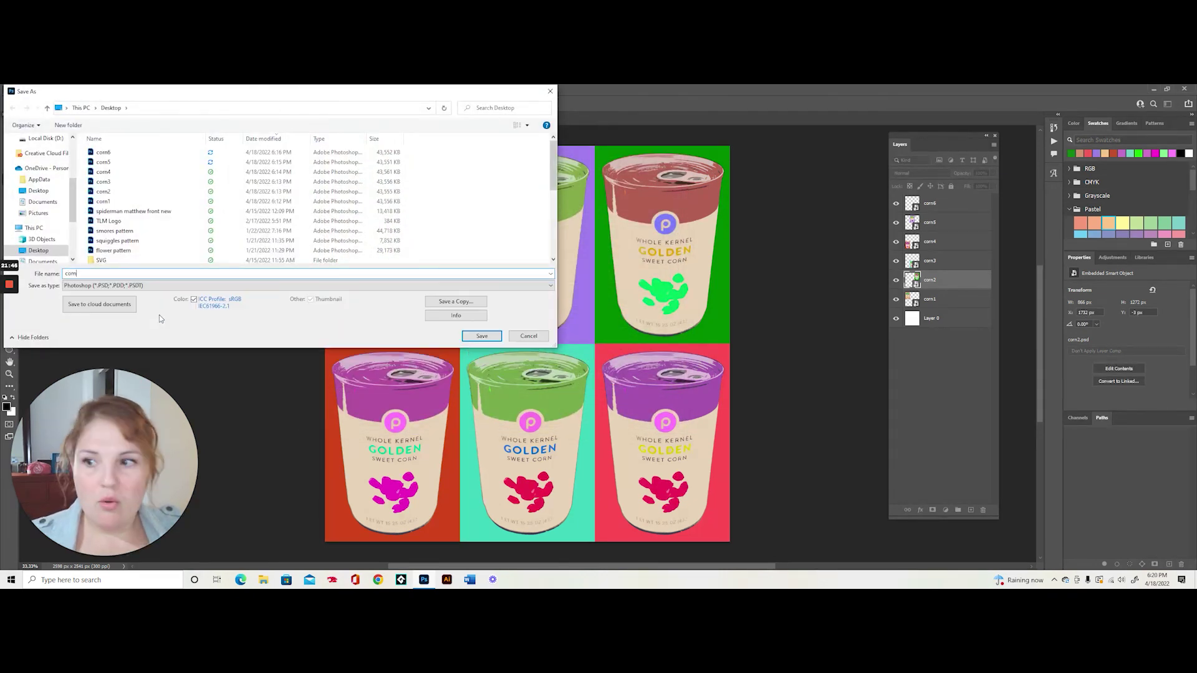
type(" final")
key("Return")
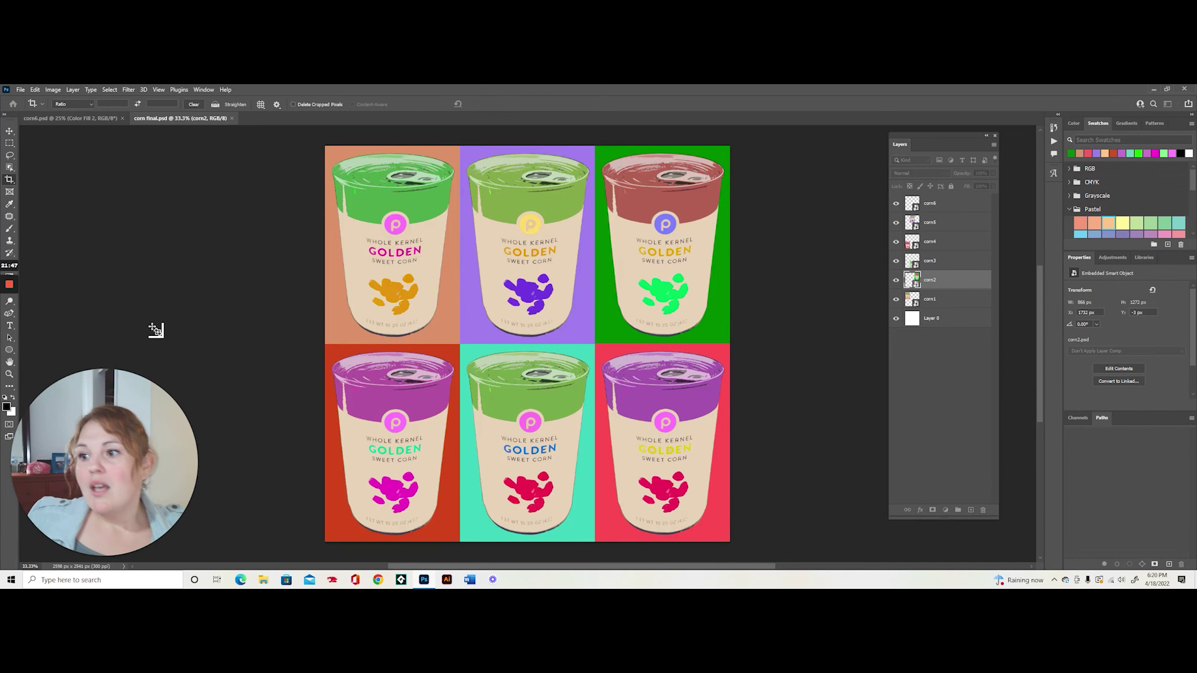
Step: Look through the File > Export options and close the menu without exporting
left_click(20, 89)
mouse_move(50, 235)
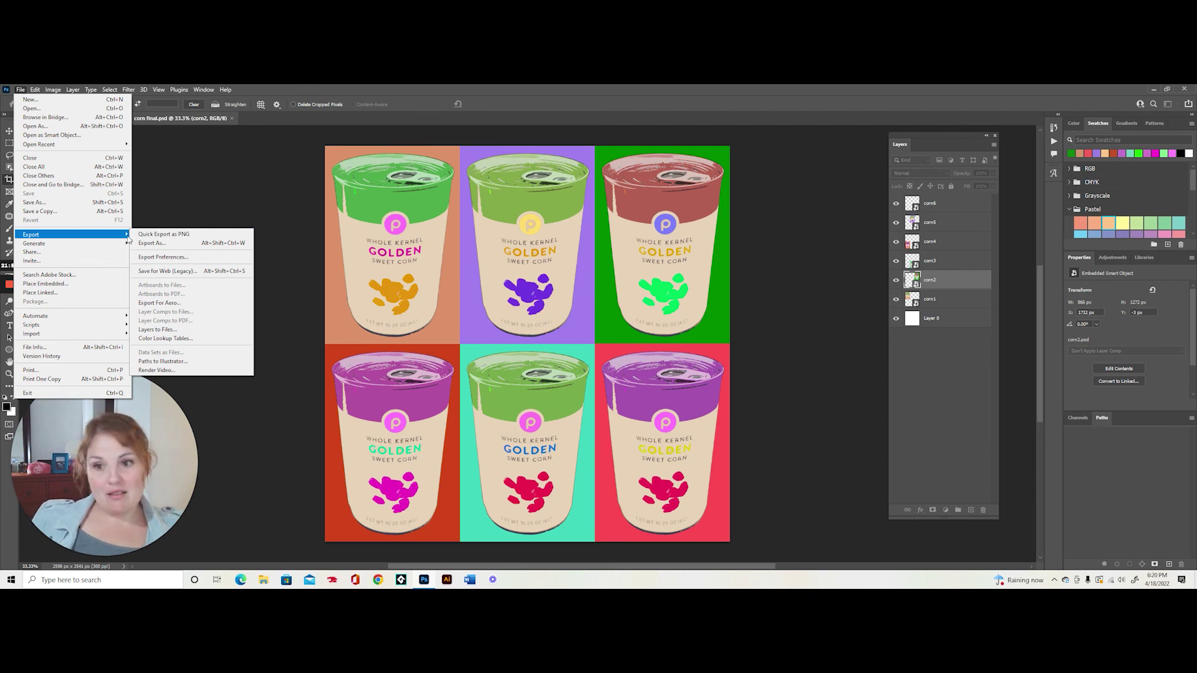
left_click(178, 215)
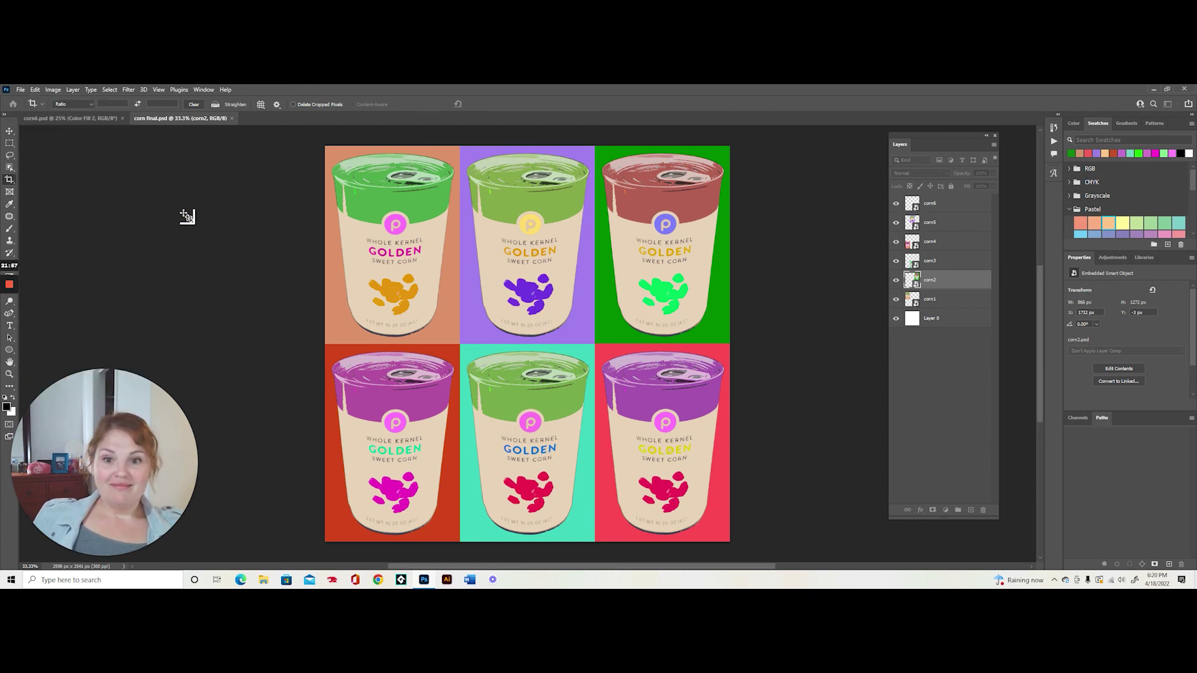